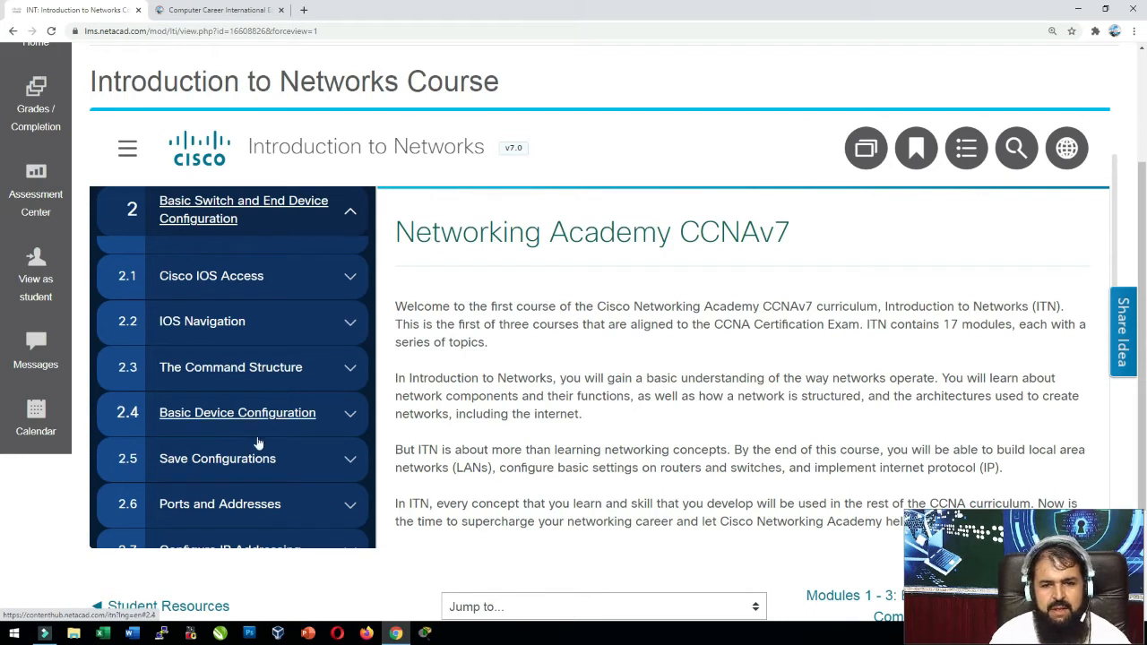
Open lesson 2.5.1 Configuration Files under 2.5 Save Configurations.
{"action": "left_click", "coordinate": [231, 460]}
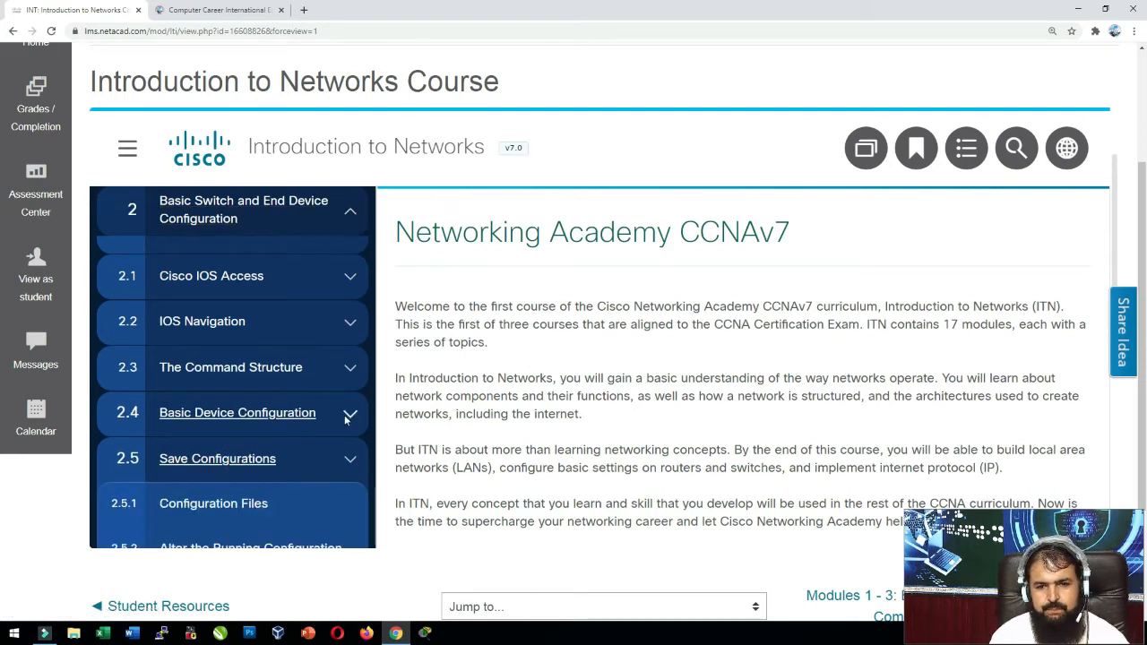
{"action": "scroll", "coordinate": [341, 417], "scroll_direction": "down", "scroll_amount": 2}
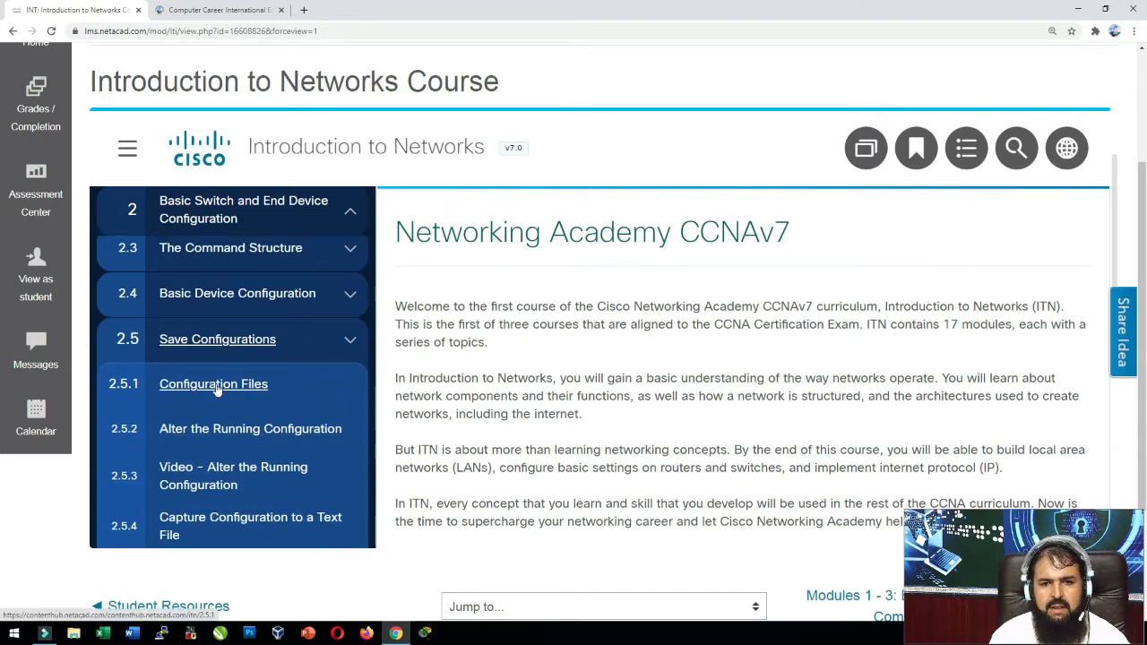
{"action": "left_click", "coordinate": [218, 391]}
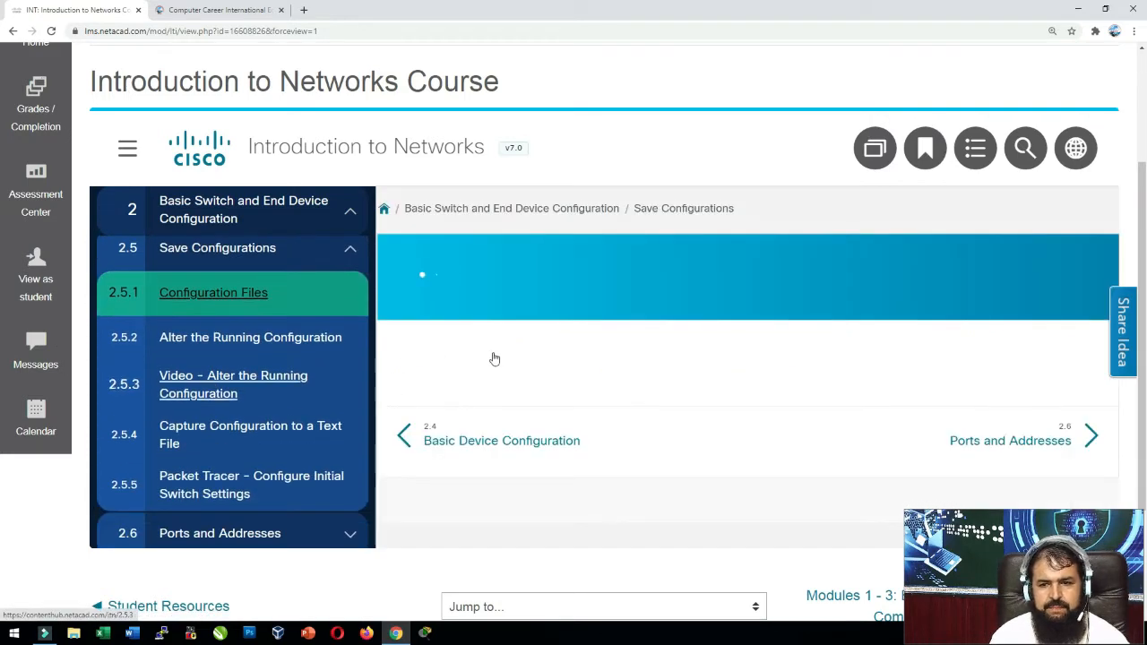
{"action": "scroll", "coordinate": [604, 361], "scroll_direction": "down", "scroll_amount": 1}
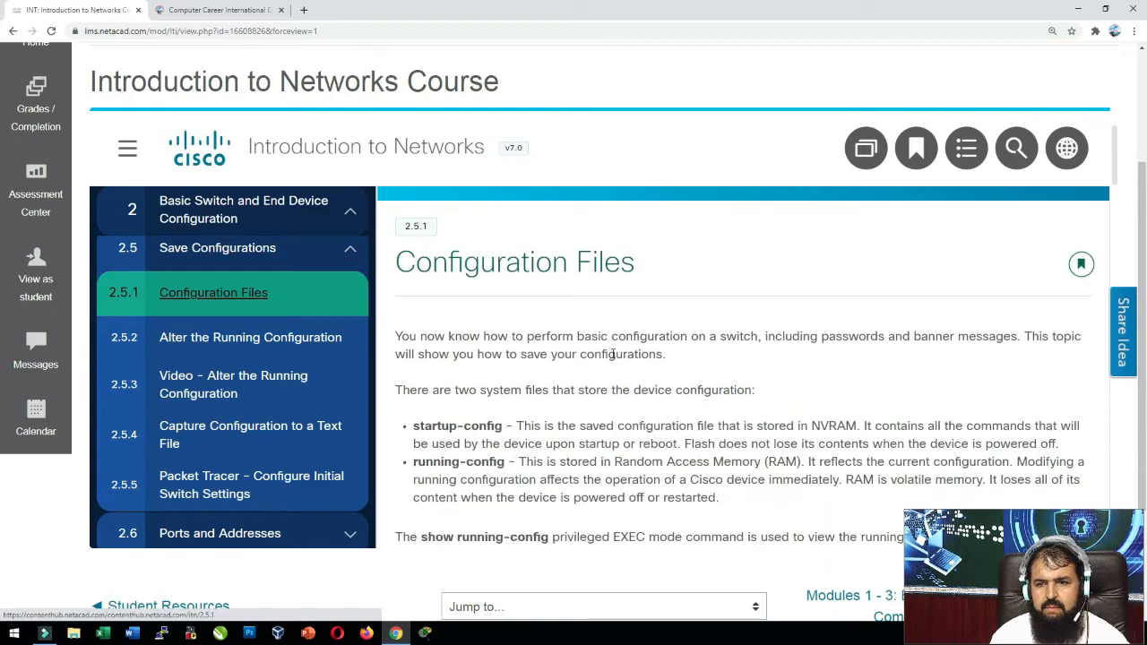
{"action": "scroll", "coordinate": [607, 356], "scroll_direction": "up", "scroll_amount": 1}
Collapse the chapter sidebar so the lesson fills the page.
{"action": "left_click", "coordinate": [118, 149]}
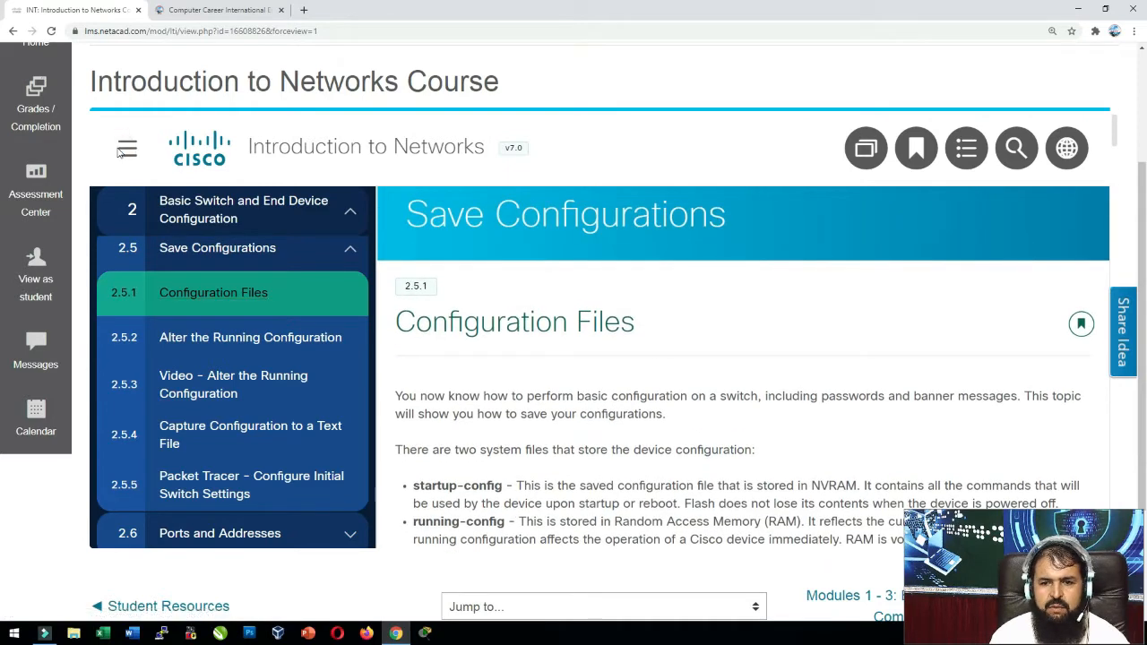
{"action": "left_click", "coordinate": [128, 151]}
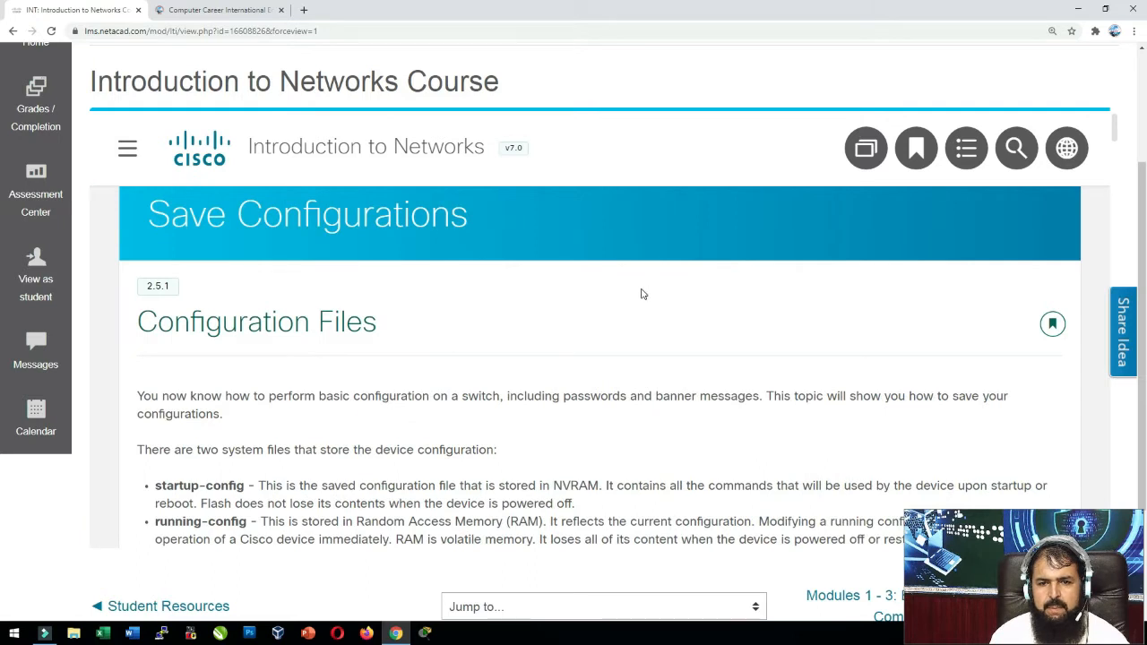
{"action": "scroll", "coordinate": [641, 294], "scroll_direction": "down", "scroll_amount": 1}
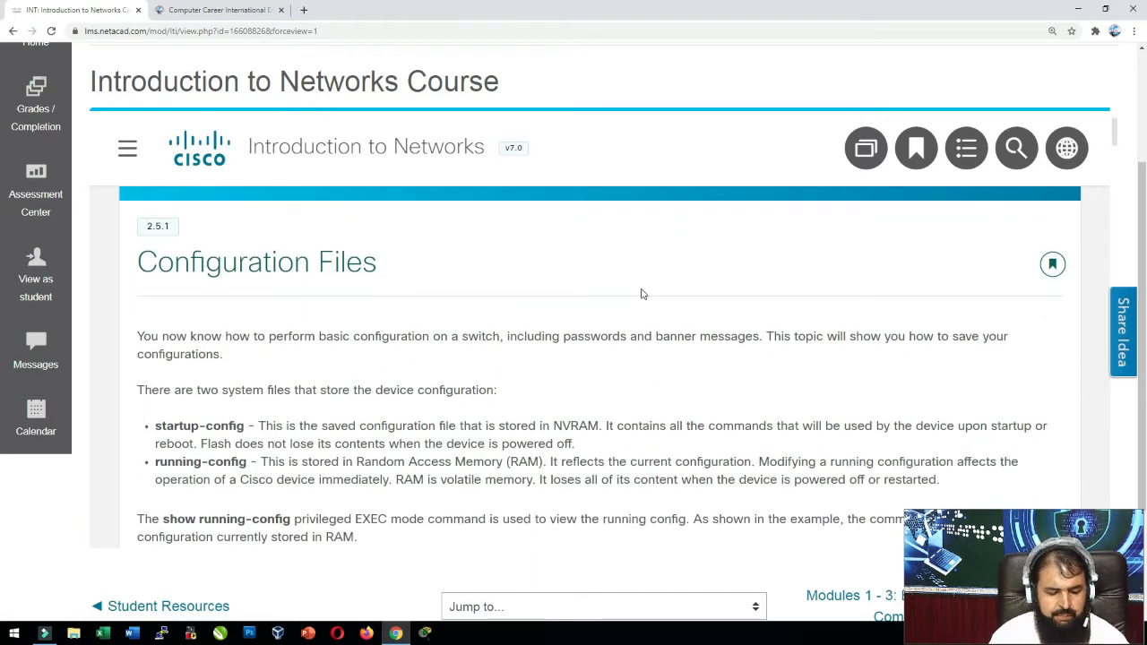
{"action": "key", "text": "super+r"}
Launch Microsoft Paint with a blank canvas via the Run box.
{"action": "type", "text": "msap"}
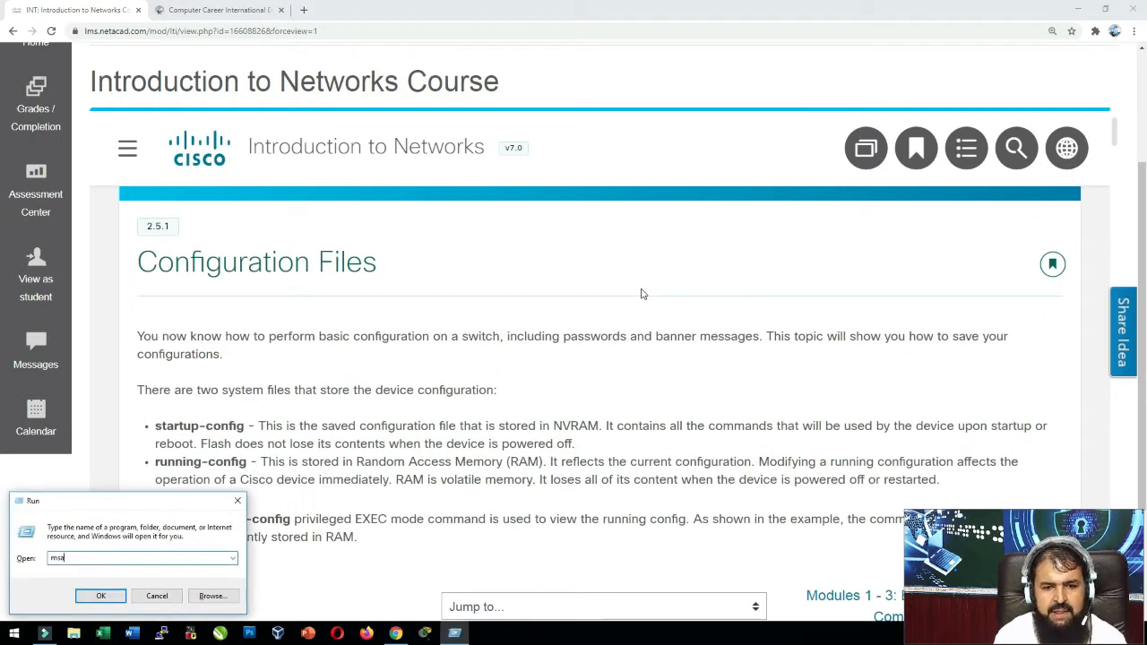
{"action": "key", "text": "BackSpace"}
{"action": "type", "text": "paint"}
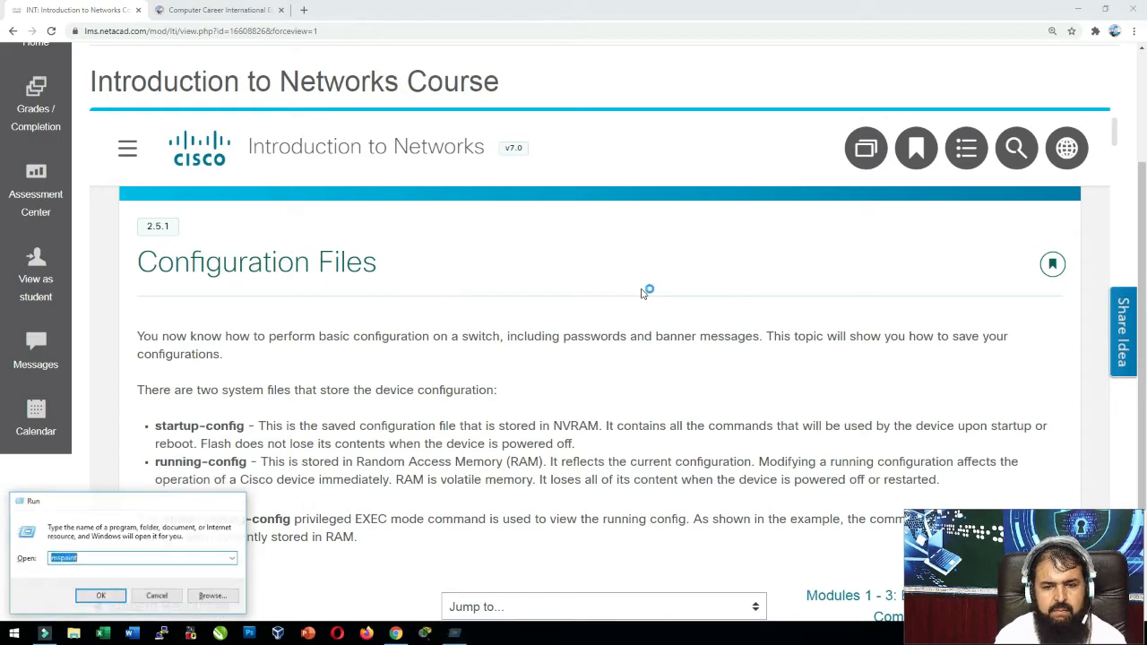
{"action": "key", "text": "Return"}
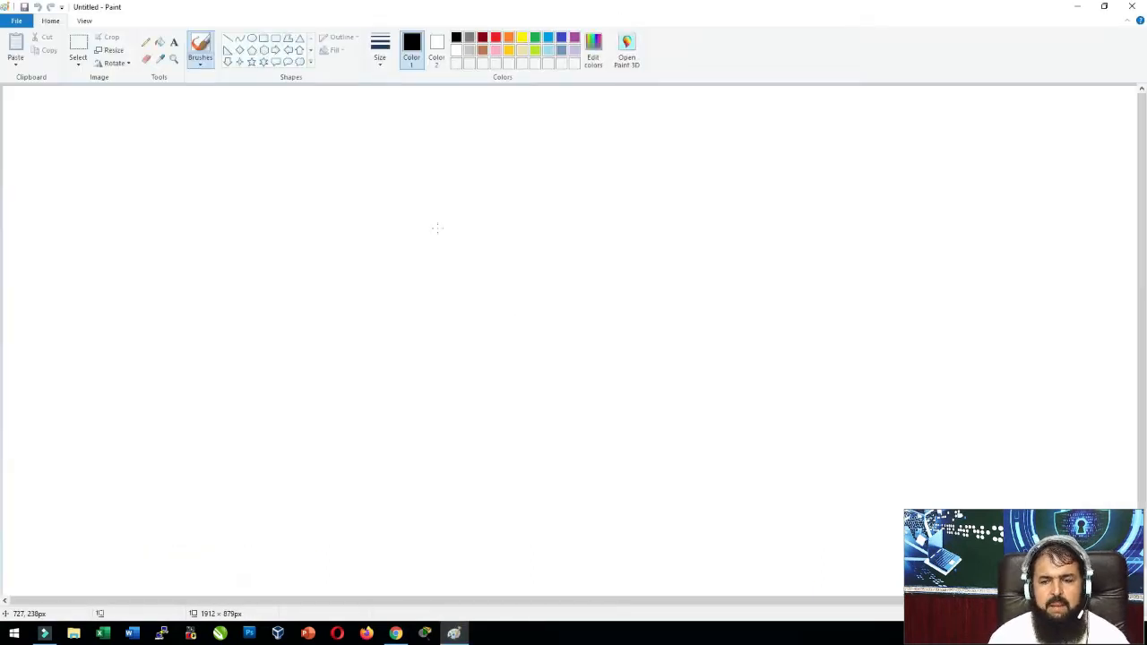
Hand-write Cisco near the canvas top and RAM below it.
{"action": "left_click_drag", "start_coordinate": [403, 133], "coordinate": [456, 174]}
{"action": "left_click_drag", "start_coordinate": [461, 145], "coordinate": [466, 145]}
{"action": "left_click_drag", "start_coordinate": [492, 144], "coordinate": [523, 174]}
{"action": "mouse_move", "coordinate": [569, 140]}
{"action": "left_mouse_down"}
{"action": "mouse_move", "coordinate": [575, 170]}
{"action": "mouse_move", "coordinate": [603, 155]}
{"action": "left_mouse_up"}
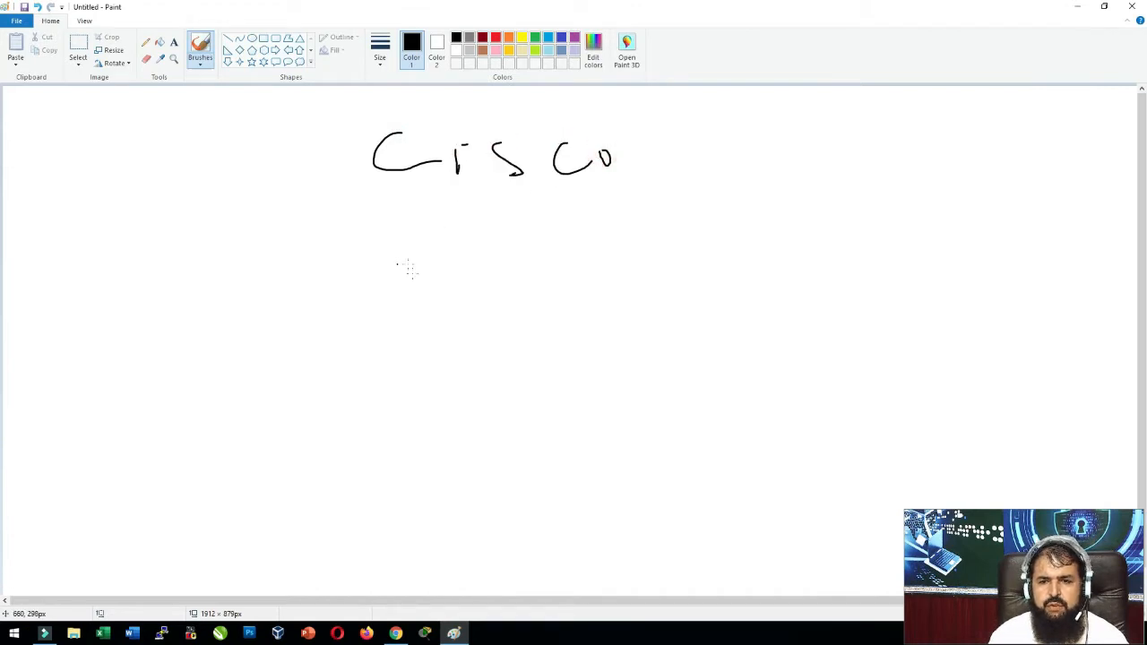
{"action": "left_click_drag", "start_coordinate": [424, 306], "coordinate": [424, 307]}
{"action": "left_click_drag", "start_coordinate": [419, 253], "coordinate": [472, 295]}
{"action": "mouse_move", "coordinate": [488, 276]}
{"action": "left_mouse_down"}
{"action": "mouse_move", "coordinate": [492, 258]}
{"action": "mouse_move", "coordinate": [592, 269]}
{"action": "left_mouse_up"}
Hand-write NVRAM below RAM, then Flash. below NVRAM.
{"action": "left_click_drag", "start_coordinate": [415, 370], "coordinate": [415, 404]}
{"action": "mouse_move", "coordinate": [412, 372]}
{"action": "left_mouse_down"}
{"action": "mouse_move", "coordinate": [447, 392]}
{"action": "mouse_move", "coordinate": [491, 367]}
{"action": "left_mouse_up"}
{"action": "mouse_move", "coordinate": [510, 362]}
{"action": "left_mouse_down"}
{"action": "mouse_move", "coordinate": [516, 392]}
{"action": "mouse_move", "coordinate": [552, 392]}
{"action": "mouse_move", "coordinate": [588, 386]}
{"action": "mouse_move", "coordinate": [590, 364]}
{"action": "left_mouse_up"}
{"action": "mouse_move", "coordinate": [591, 381]}
{"action": "left_mouse_down"}
{"action": "mouse_move", "coordinate": [608, 345]}
{"action": "mouse_move", "coordinate": [640, 364]}
{"action": "left_mouse_up"}
{"action": "left_click_drag", "start_coordinate": [457, 446], "coordinate": [448, 500]}
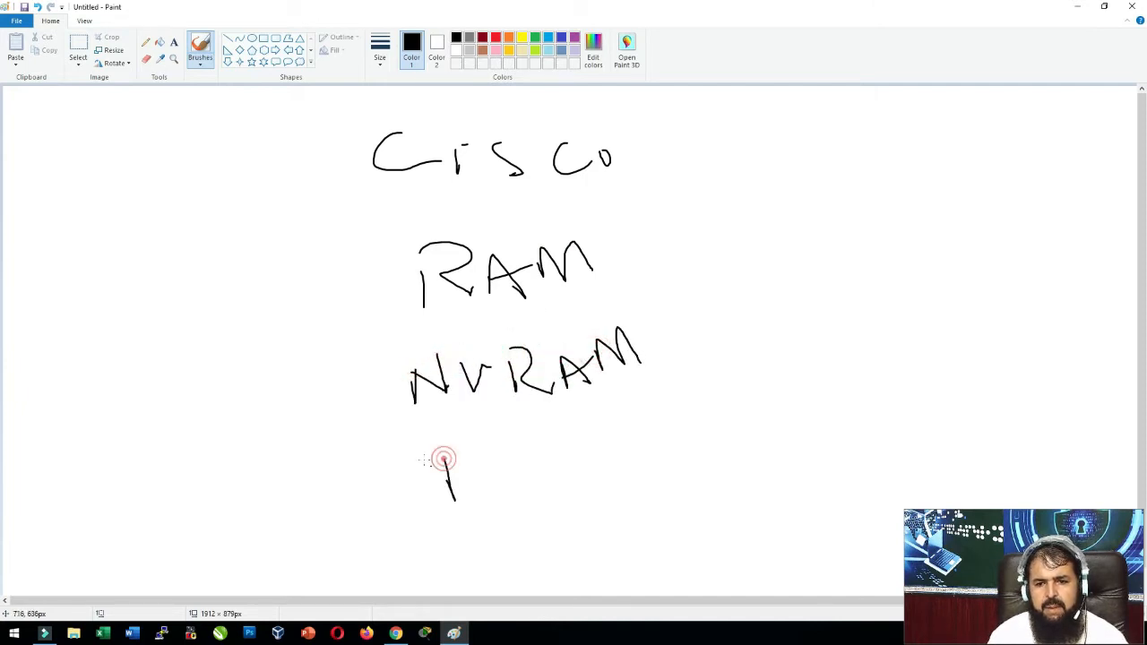
{"action": "left_click_drag", "start_coordinate": [425, 456], "coordinate": [459, 442]}
{"action": "mouse_move", "coordinate": [445, 470]}
{"action": "left_mouse_down"}
{"action": "mouse_move", "coordinate": [509, 468]}
{"action": "mouse_move", "coordinate": [541, 444]}
{"action": "mouse_move", "coordinate": [553, 450]}
{"action": "left_mouse_up"}
{"action": "mouse_move", "coordinate": [562, 422]}
{"action": "left_mouse_down"}
{"action": "mouse_move", "coordinate": [583, 467]}
{"action": "mouse_move", "coordinate": [609, 461]}
{"action": "left_mouse_up"}
{"action": "left_click", "coordinate": [628, 459]}
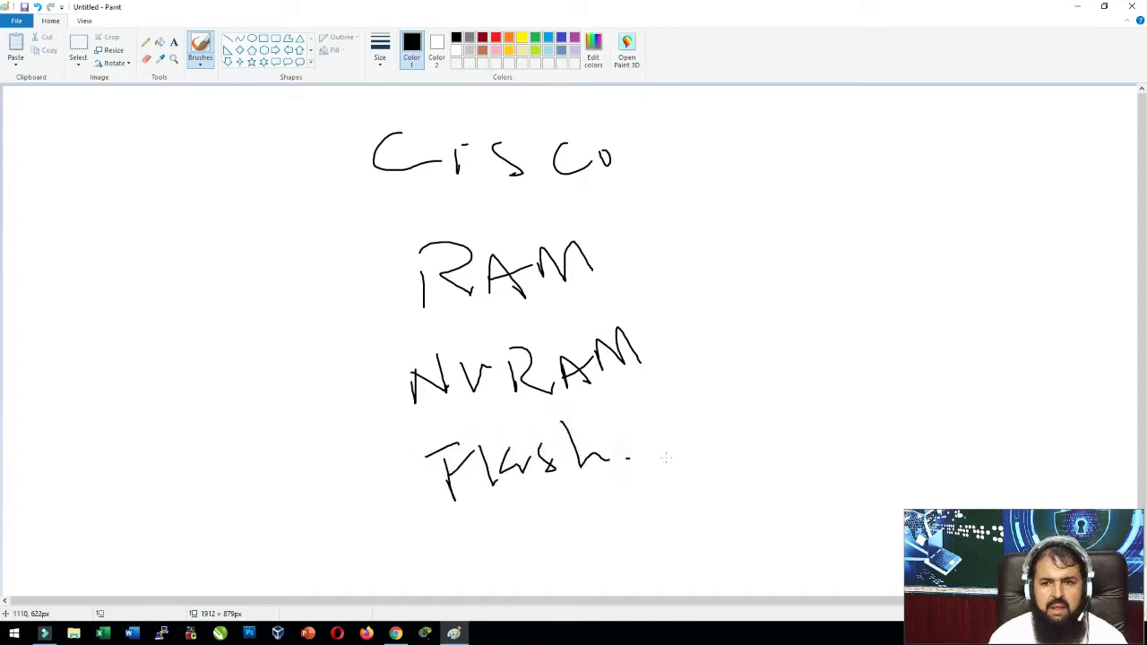
Write ios beside Flash and underline it.
{"action": "mouse_move", "coordinate": [727, 414]}
{"action": "left_mouse_down"}
{"action": "mouse_move", "coordinate": [739, 448]}
{"action": "mouse_move", "coordinate": [767, 418]}
{"action": "mouse_move", "coordinate": [797, 433]}
{"action": "left_mouse_up"}
{"action": "left_click", "coordinate": [739, 404]}
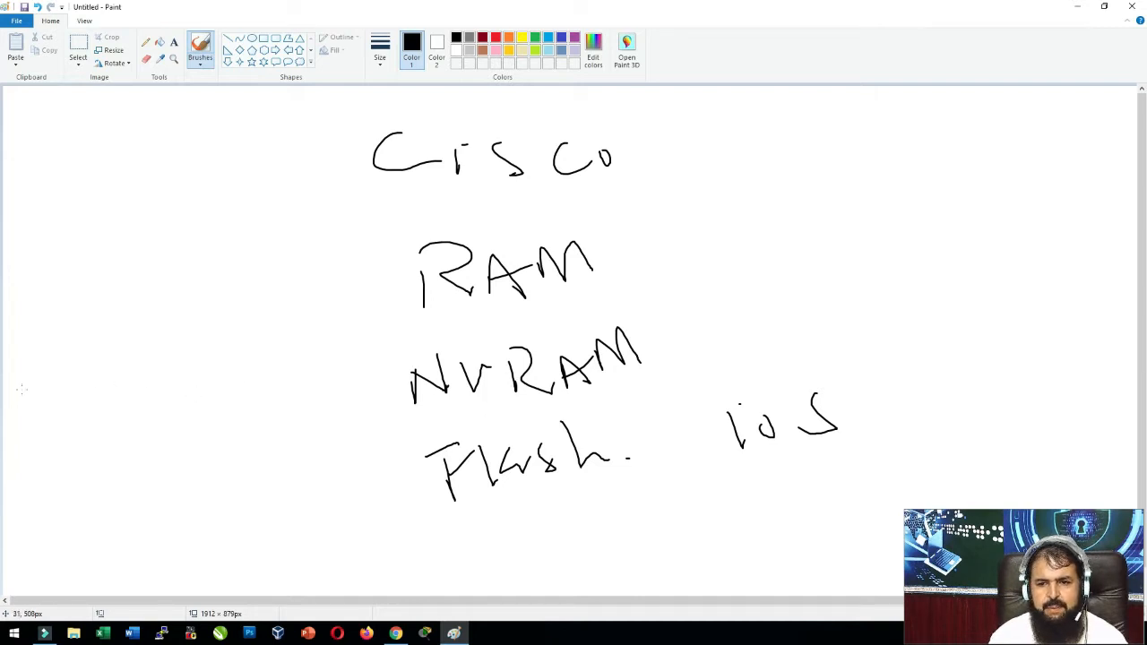
{"action": "left_click_drag", "start_coordinate": [380, 371], "coordinate": [408, 354]}
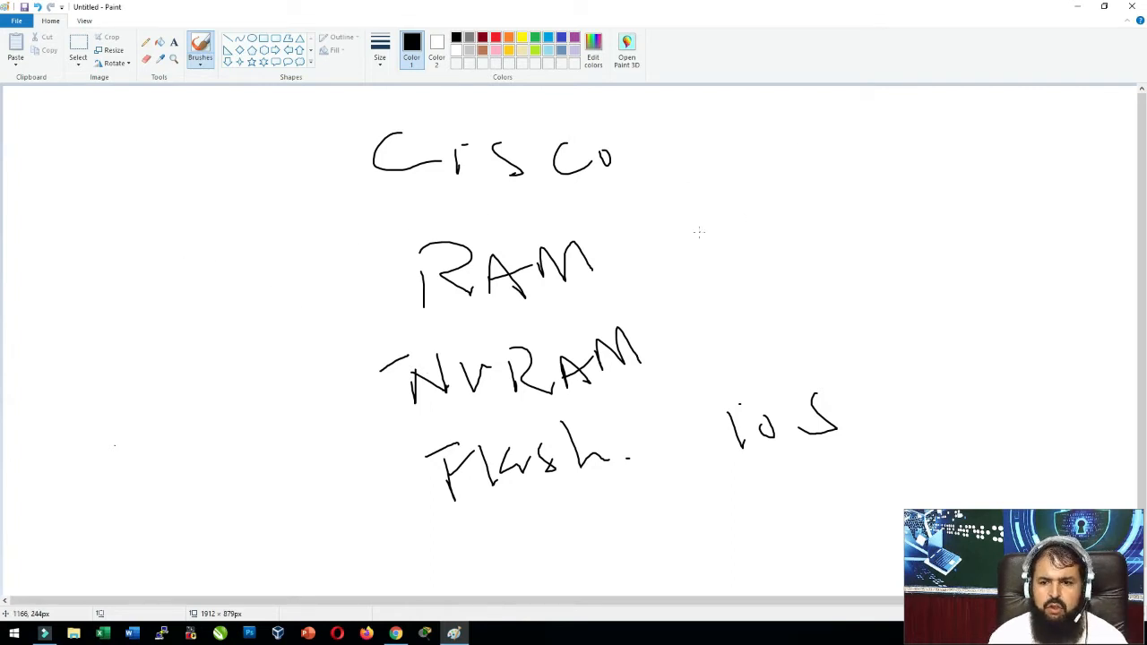
{"action": "left_click", "coordinate": [730, 471]}
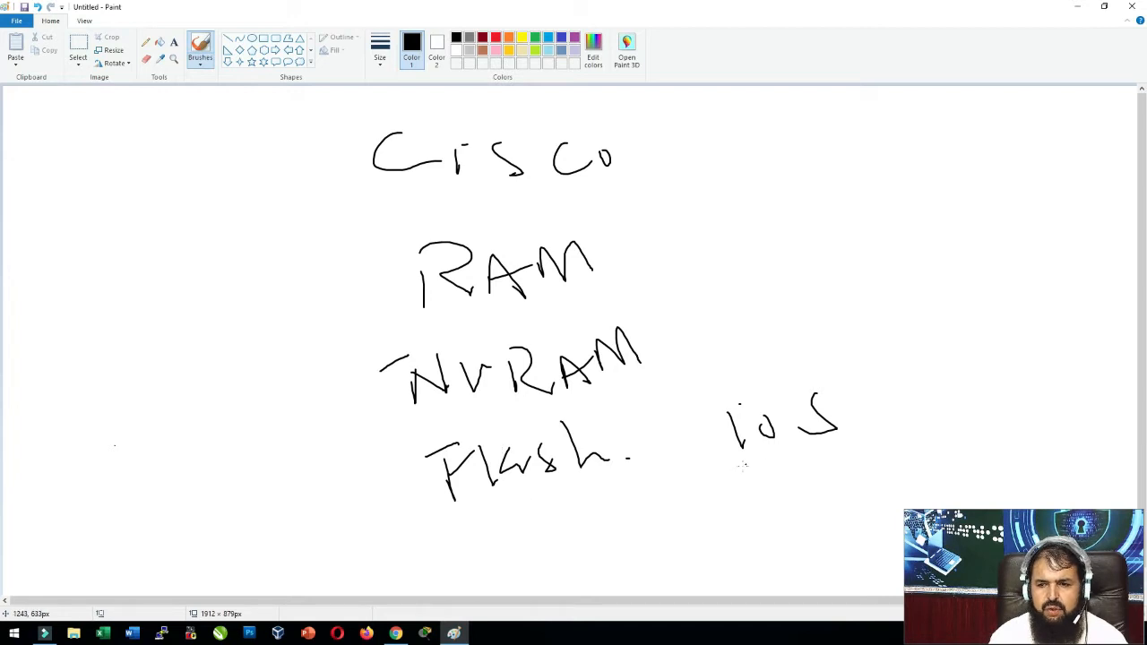
{"action": "left_click_drag", "start_coordinate": [742, 465], "coordinate": [856, 462]}
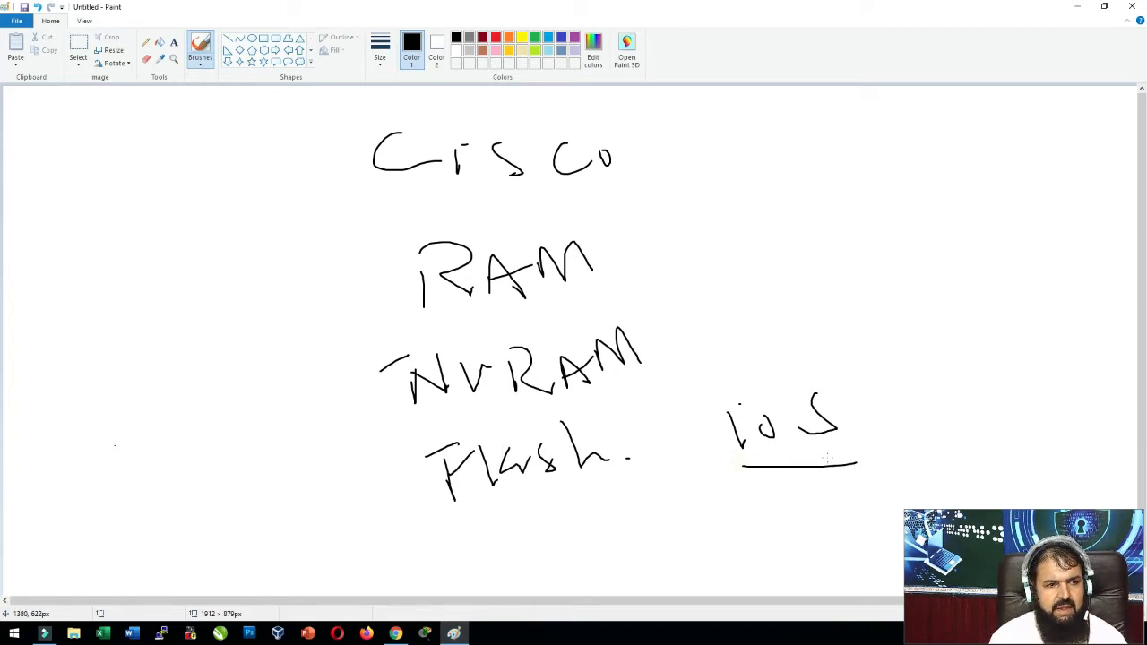
{"action": "left_click", "coordinate": [427, 635]}
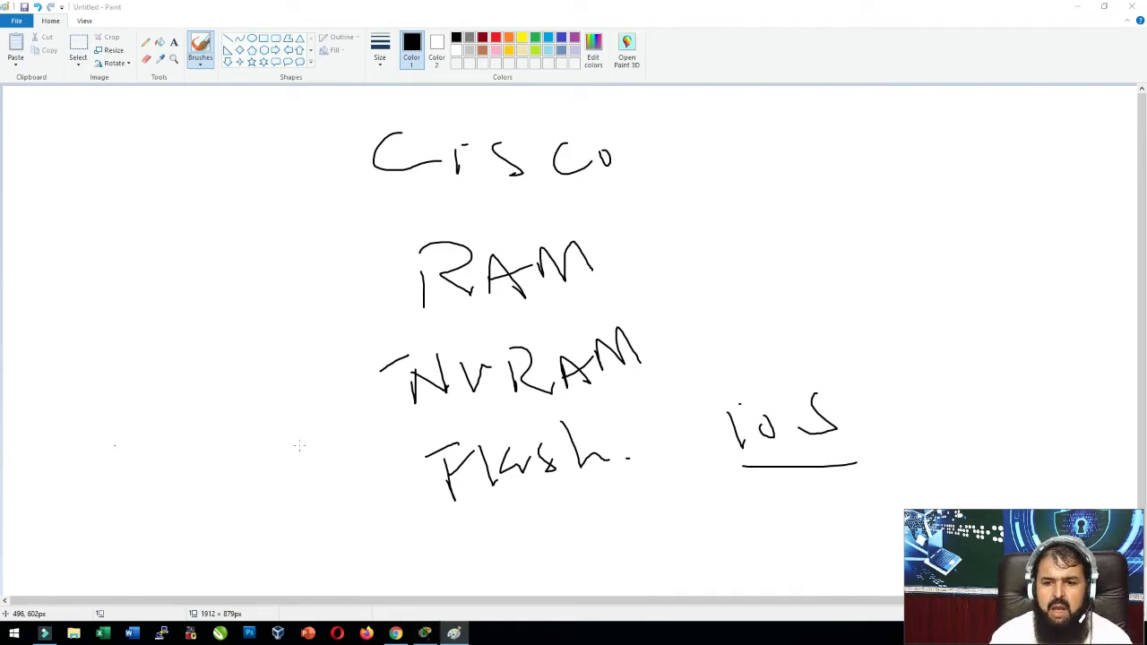
Place a 2960 switch (Switch0) on the Packet Tracer workspace and position it.
{"action": "left_click", "coordinate": [427, 635]}
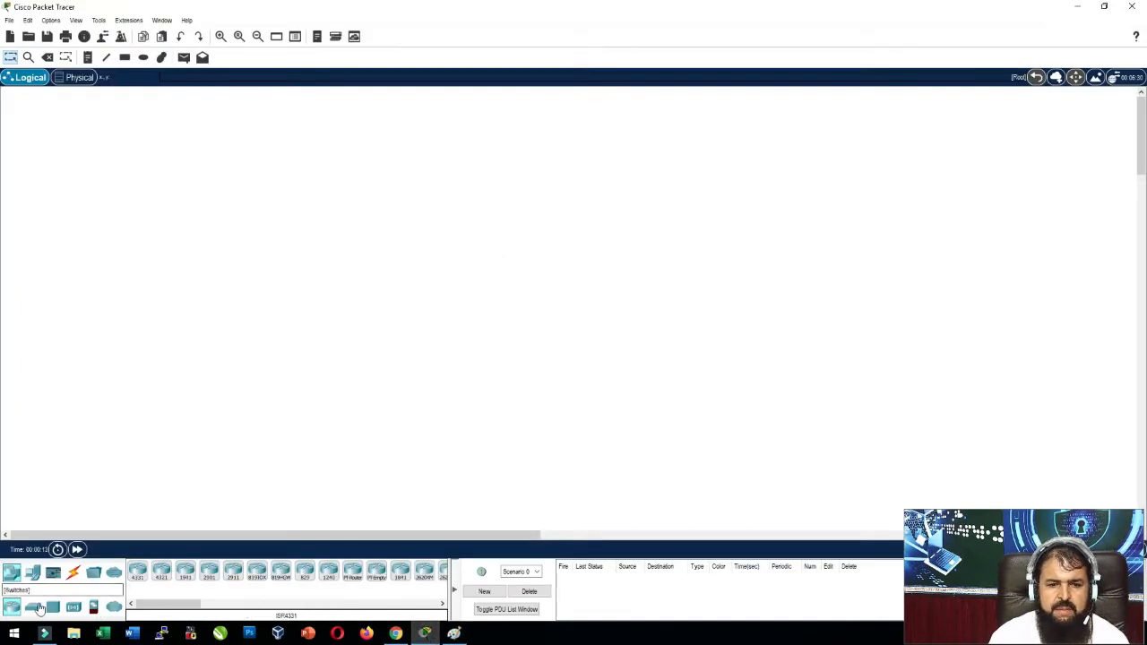
{"action": "left_click", "coordinate": [33, 607]}
{"action": "left_click", "coordinate": [137, 573]}
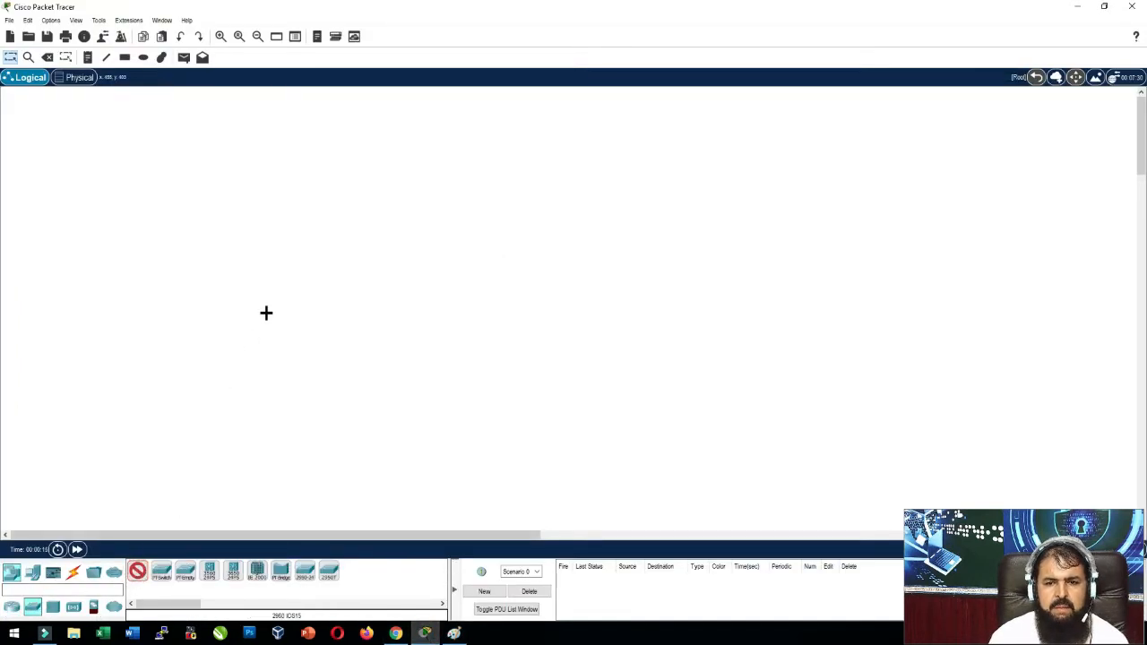
{"action": "left_click", "coordinate": [238, 301]}
{"action": "scroll", "coordinate": [189, 310], "scroll_direction": "up", "scroll_amount": 2}
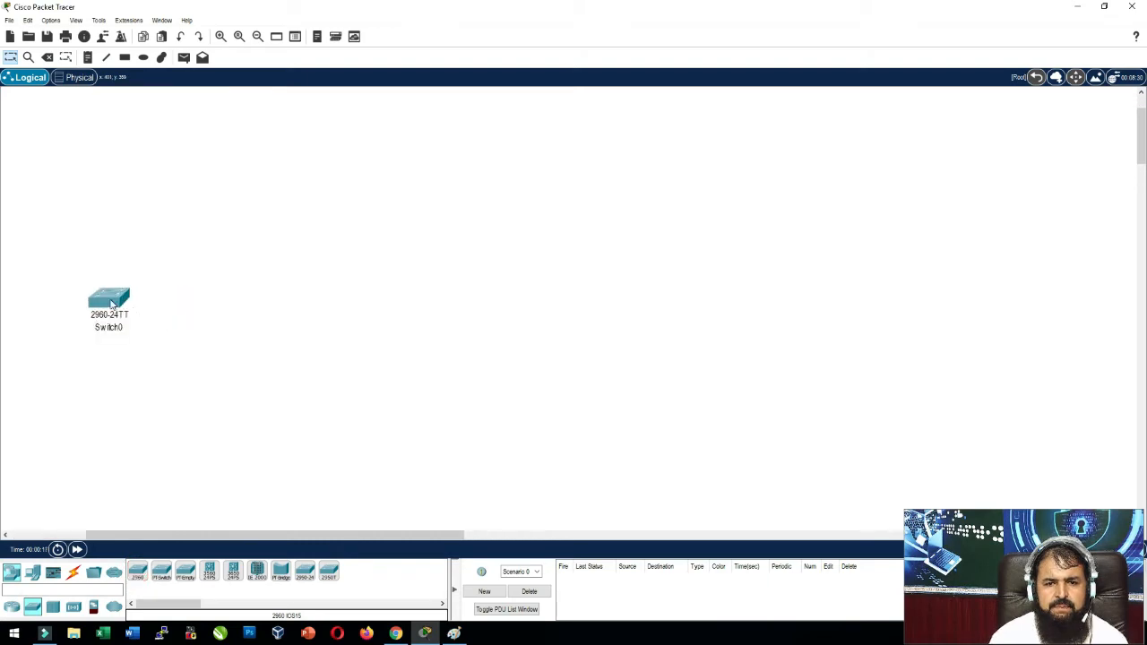
{"action": "left_click_drag", "start_coordinate": [111, 300], "coordinate": [380, 380]}
{"action": "scroll", "coordinate": [373, 368], "scroll_direction": "up", "scroll_amount": 4}
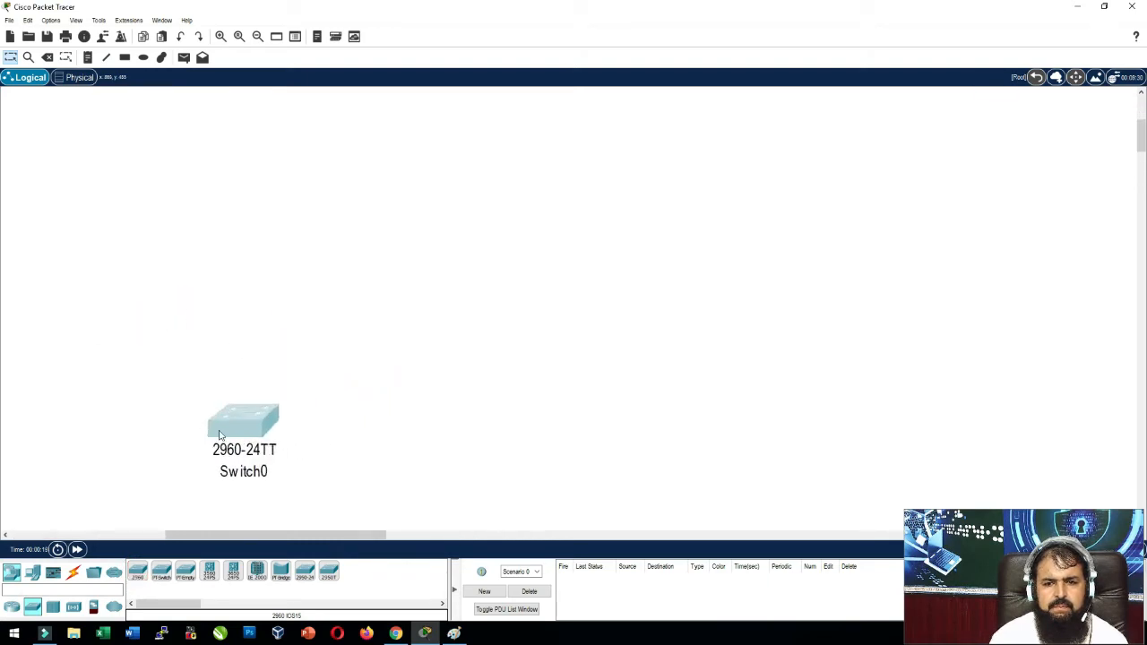
{"action": "left_click_drag", "start_coordinate": [233, 421], "coordinate": [183, 225]}
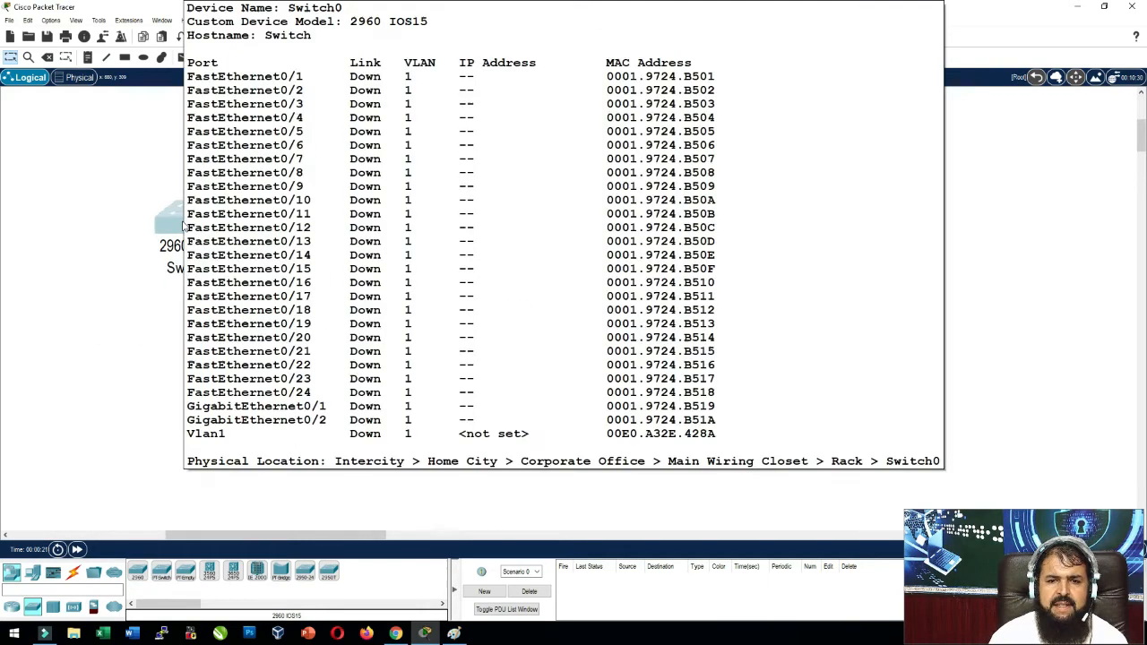
Watch Switch0 boot in its maximized CLI, then close it and return to Paint.
{"action": "left_click", "coordinate": [183, 224]}
{"action": "left_click", "coordinate": [448, 131]}
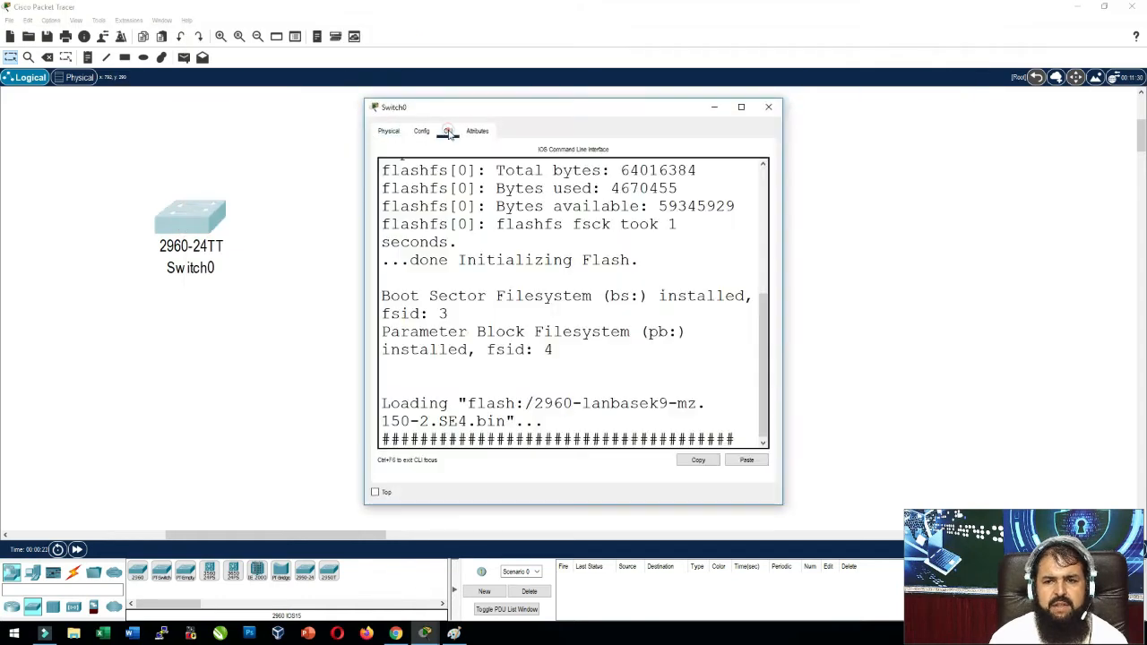
{"action": "double_click", "coordinate": [492, 112]}
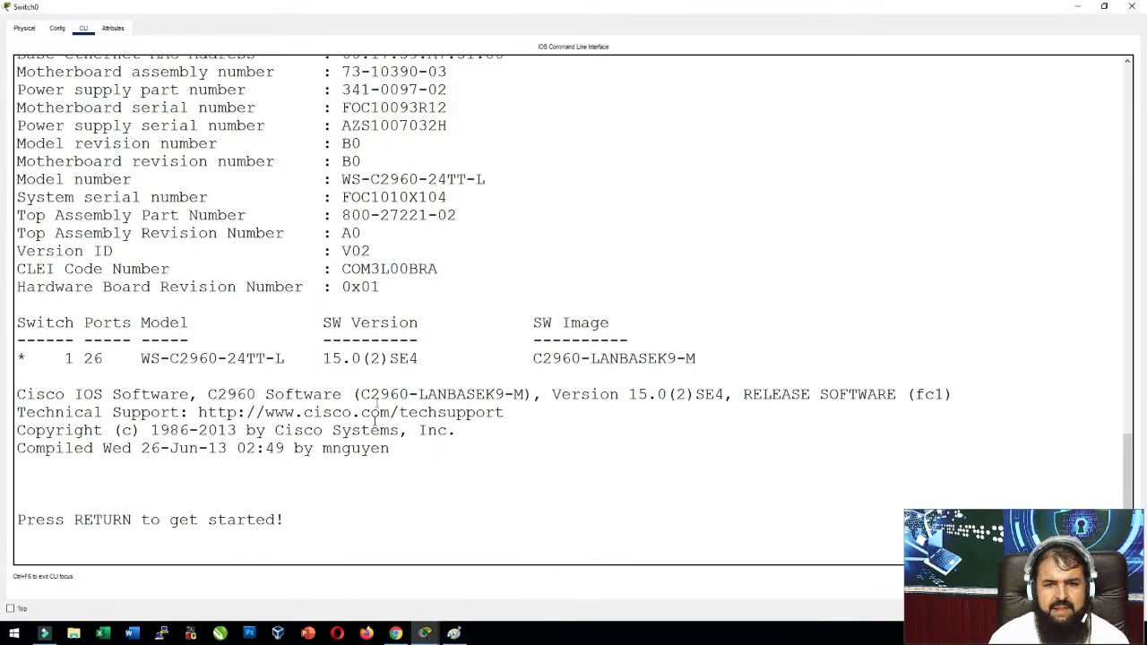
{"action": "left_click", "coordinate": [1077, 6]}
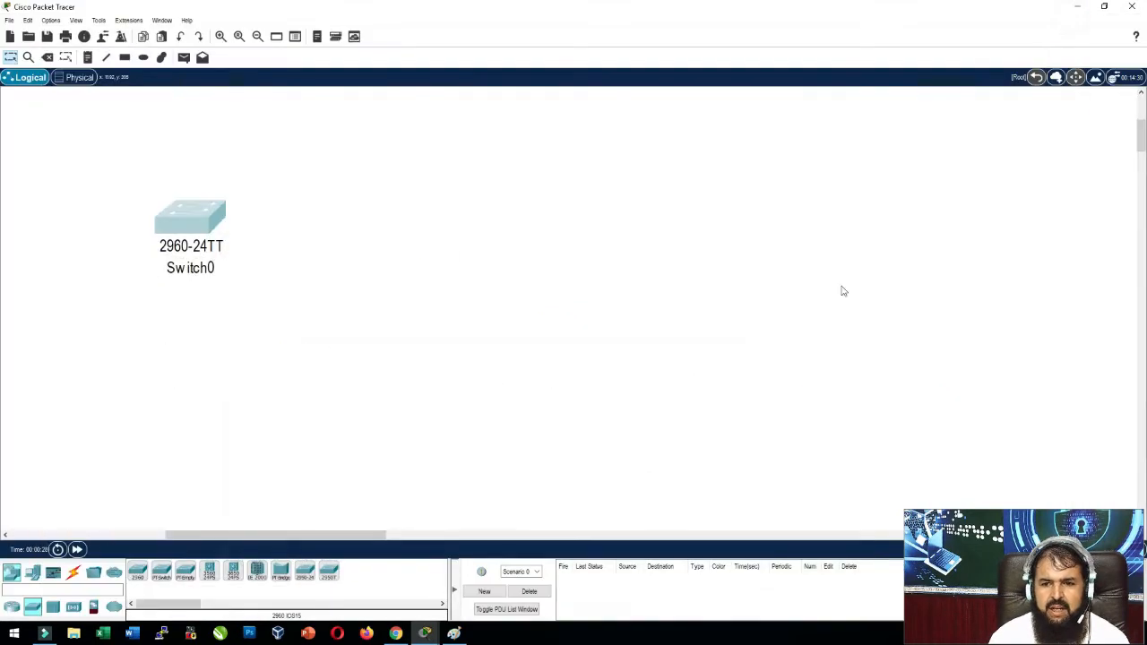
{"action": "left_click", "coordinate": [454, 635]}
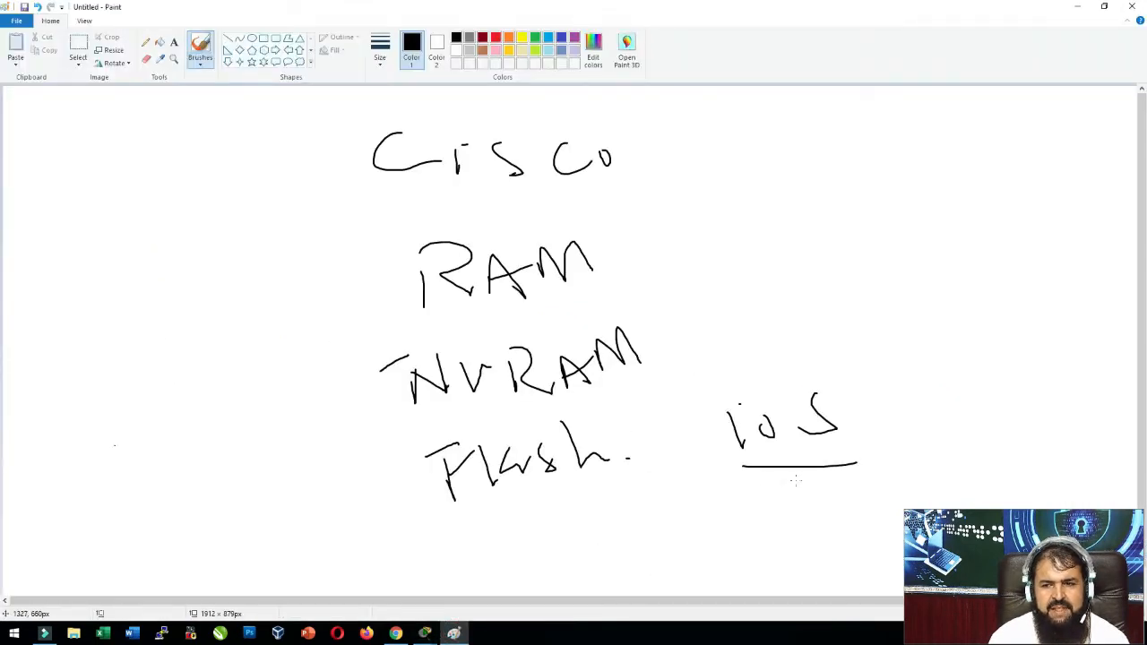
Double-underline ios, draw an arrow from NVRAM toward RAM, and write Sho beside Cisco.
{"action": "mouse_move", "coordinate": [746, 483]}
{"action": "left_mouse_down"}
{"action": "mouse_move", "coordinate": [858, 473]}
{"action": "mouse_move", "coordinate": [871, 430]}
{"action": "mouse_move", "coordinate": [776, 282]}
{"action": "mouse_move", "coordinate": [632, 252]}
{"action": "mouse_move", "coordinate": [646, 271]}
{"action": "left_mouse_up"}
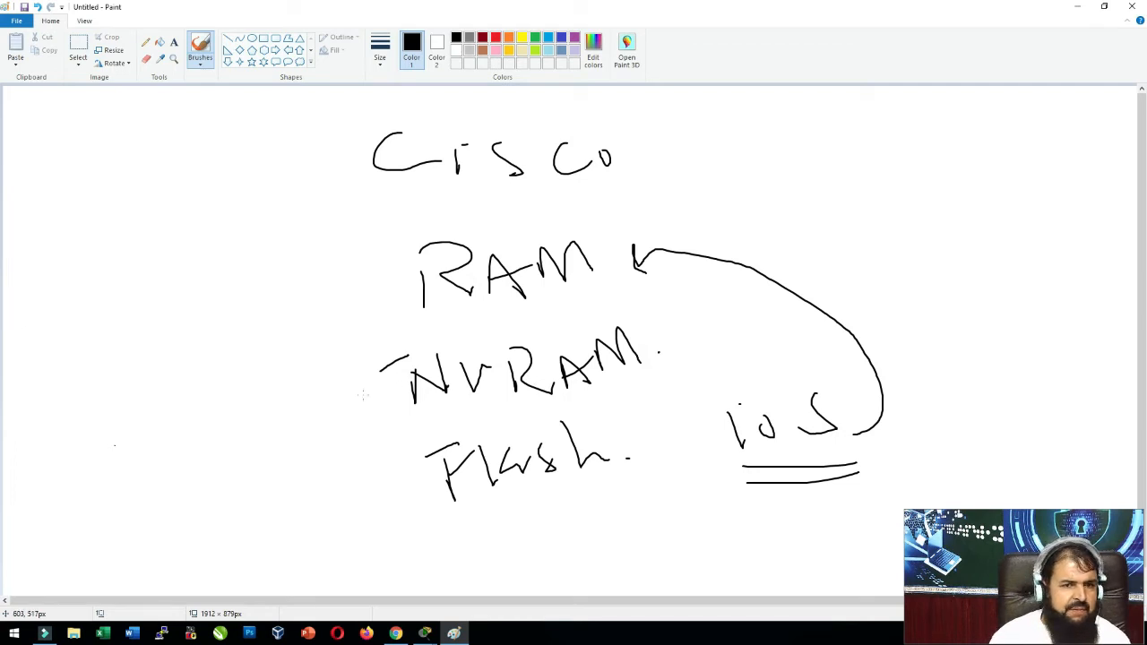
{"action": "mouse_move", "coordinate": [380, 403]}
{"action": "left_mouse_down"}
{"action": "mouse_move", "coordinate": [306, 334]}
{"action": "mouse_move", "coordinate": [375, 308]}
{"action": "mouse_move", "coordinate": [361, 326]}
{"action": "left_mouse_up"}
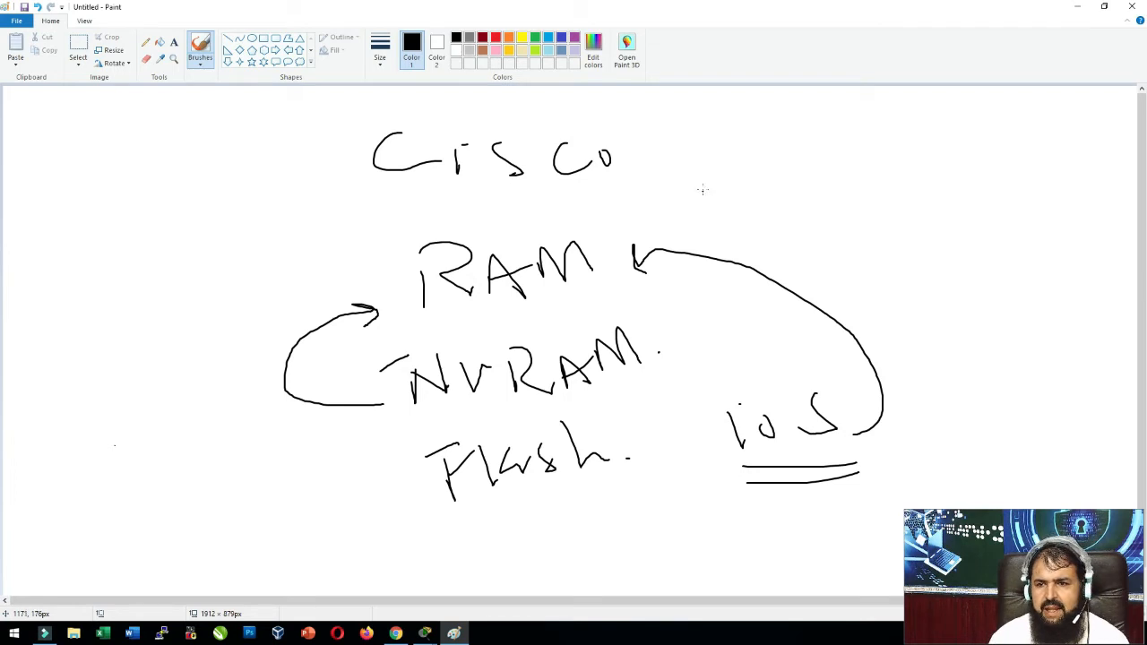
{"action": "left_click_drag", "start_coordinate": [703, 178], "coordinate": [701, 206]}
{"action": "mouse_move", "coordinate": [725, 169]}
{"action": "left_mouse_down"}
{"action": "mouse_move", "coordinate": [787, 199]}
{"action": "mouse_move", "coordinate": [874, 199]}
{"action": "left_mouse_up"}
In light blue, write Run beside show and draw an arrow leftward from NVRAM.
{"action": "left_click", "coordinate": [547, 37]}
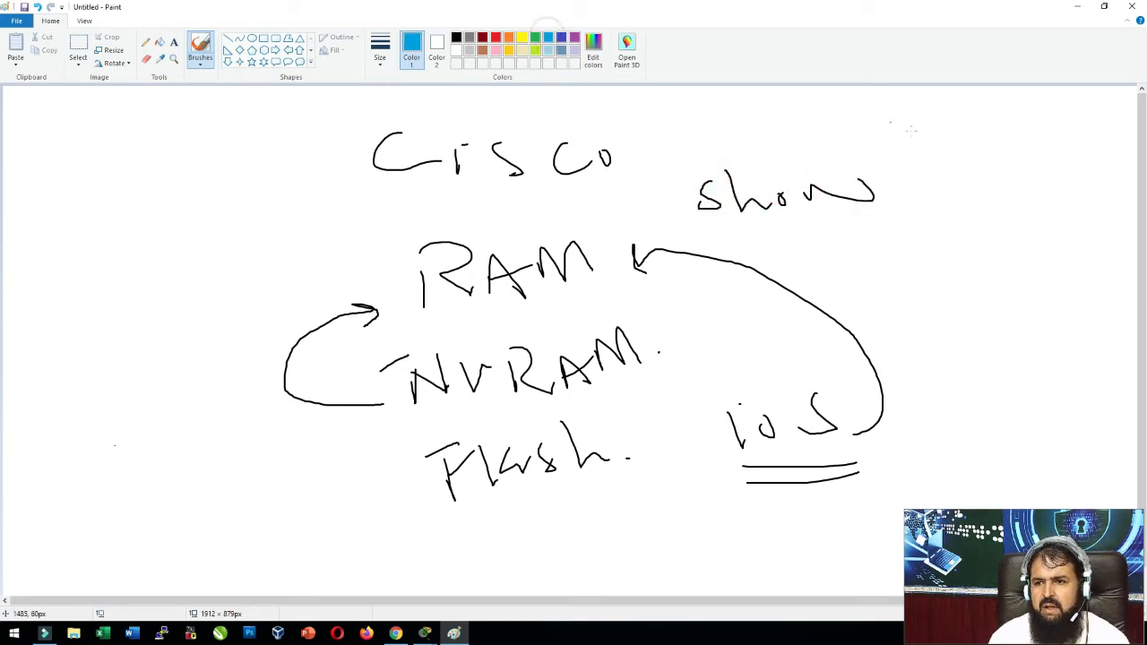
{"action": "mouse_move", "coordinate": [917, 134]}
{"action": "left_mouse_down"}
{"action": "mouse_move", "coordinate": [926, 153]}
{"action": "mouse_move", "coordinate": [957, 161]}
{"action": "mouse_move", "coordinate": [1086, 152]}
{"action": "left_mouse_up"}
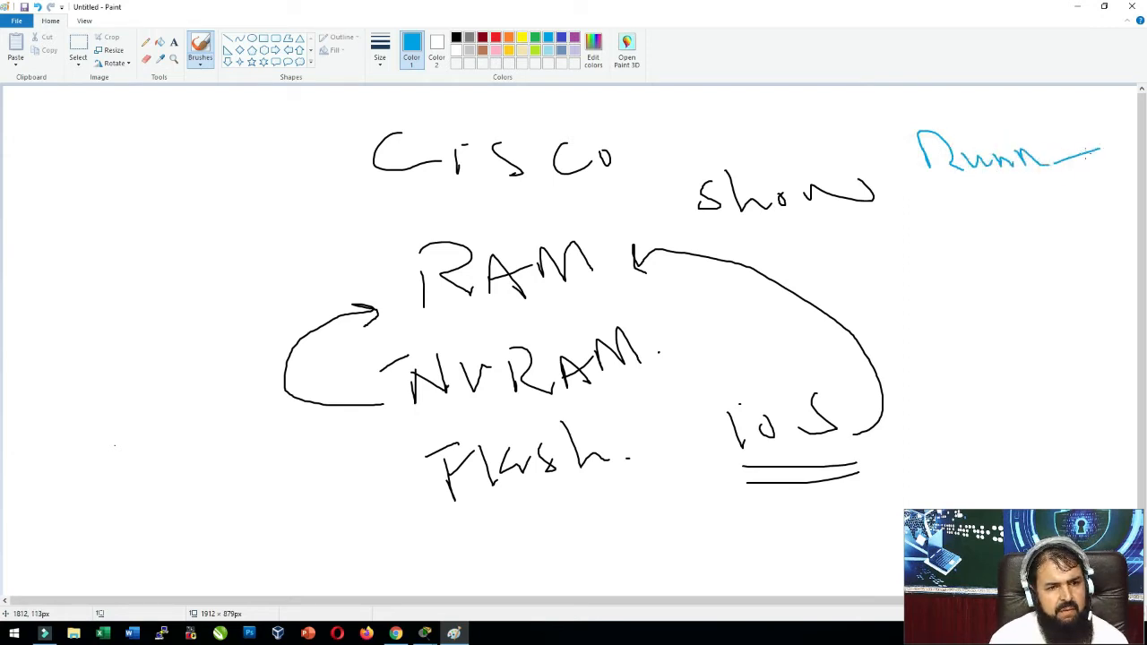
{"action": "mouse_move", "coordinate": [392, 407]}
{"action": "left_mouse_down"}
{"action": "mouse_move", "coordinate": [92, 451]}
{"action": "mouse_move", "coordinate": [97, 463]}
{"action": "left_mouse_up"}
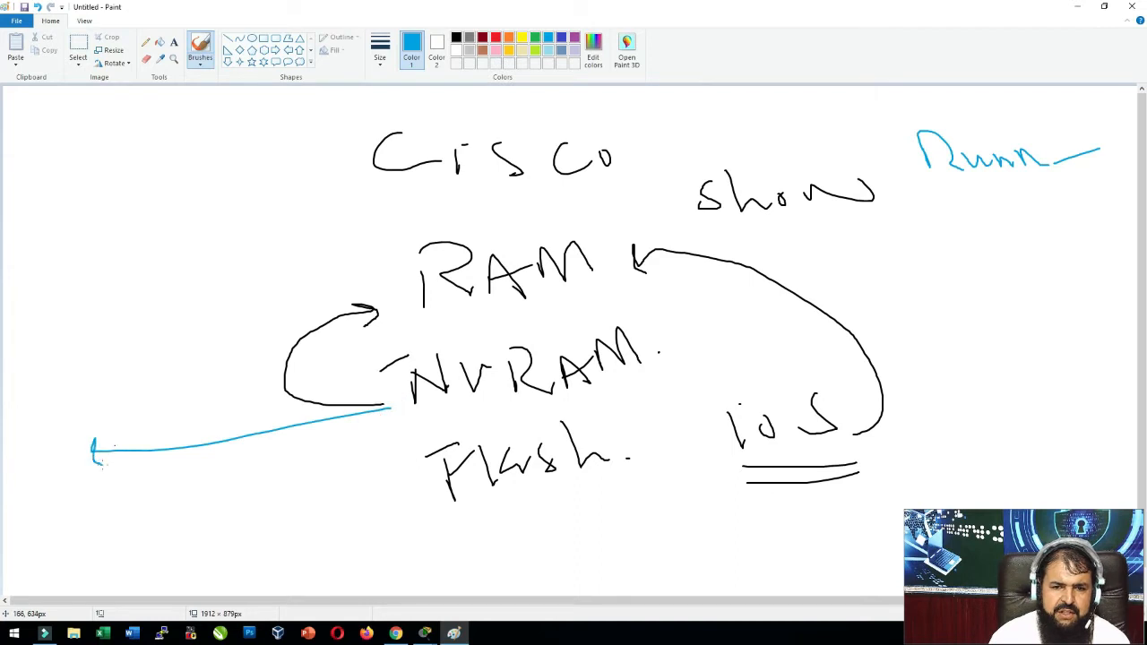
Write Show startup in green at the left of the diagram.
{"action": "left_click", "coordinate": [535, 38]}
{"action": "mouse_move", "coordinate": [43, 321]}
{"action": "left_mouse_down"}
{"action": "mouse_move", "coordinate": [26, 328]}
{"action": "mouse_move", "coordinate": [21, 353]}
{"action": "mouse_move", "coordinate": [86, 348]}
{"action": "mouse_move", "coordinate": [89, 320]}
{"action": "mouse_move", "coordinate": [127, 323]}
{"action": "left_mouse_up"}
{"action": "left_click_drag", "start_coordinate": [178, 284], "coordinate": [171, 305]}
{"action": "mouse_move", "coordinate": [195, 273]}
{"action": "left_mouse_down"}
{"action": "mouse_move", "coordinate": [208, 306]}
{"action": "mouse_move", "coordinate": [206, 287]}
{"action": "mouse_move", "coordinate": [224, 294]}
{"action": "mouse_move", "coordinate": [266, 267]}
{"action": "mouse_move", "coordinate": [287, 285]}
{"action": "mouse_move", "coordinate": [92, 370]}
{"action": "left_mouse_up"}
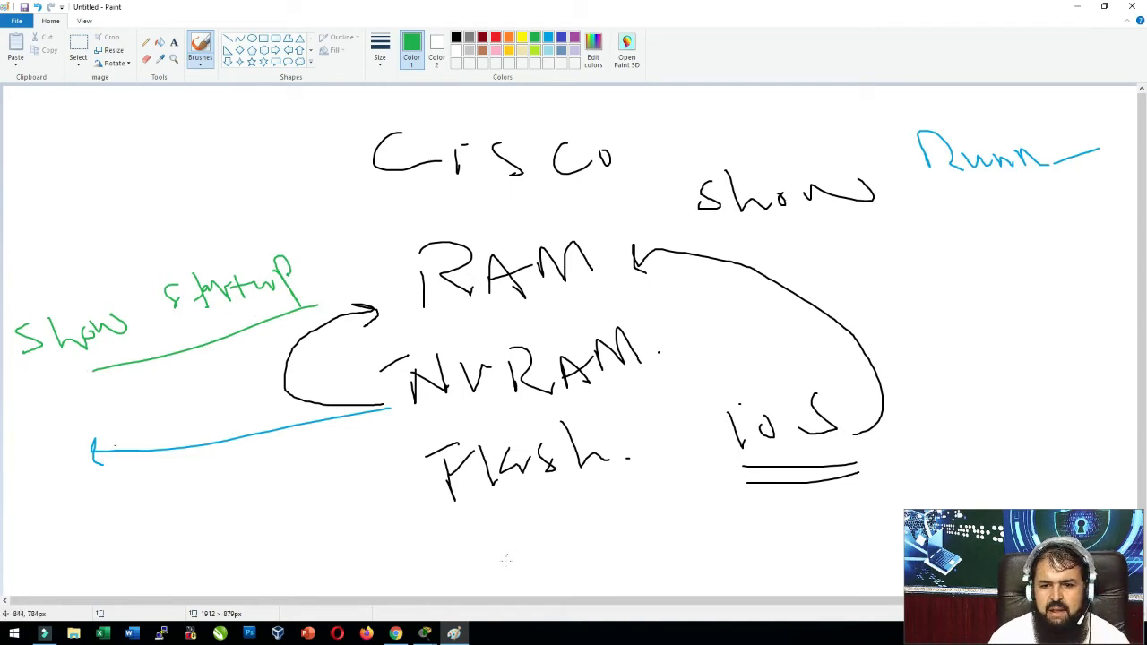
{"action": "mouse_move", "coordinate": [424, 634]}
{"action": "left_click", "coordinate": [482, 578]}
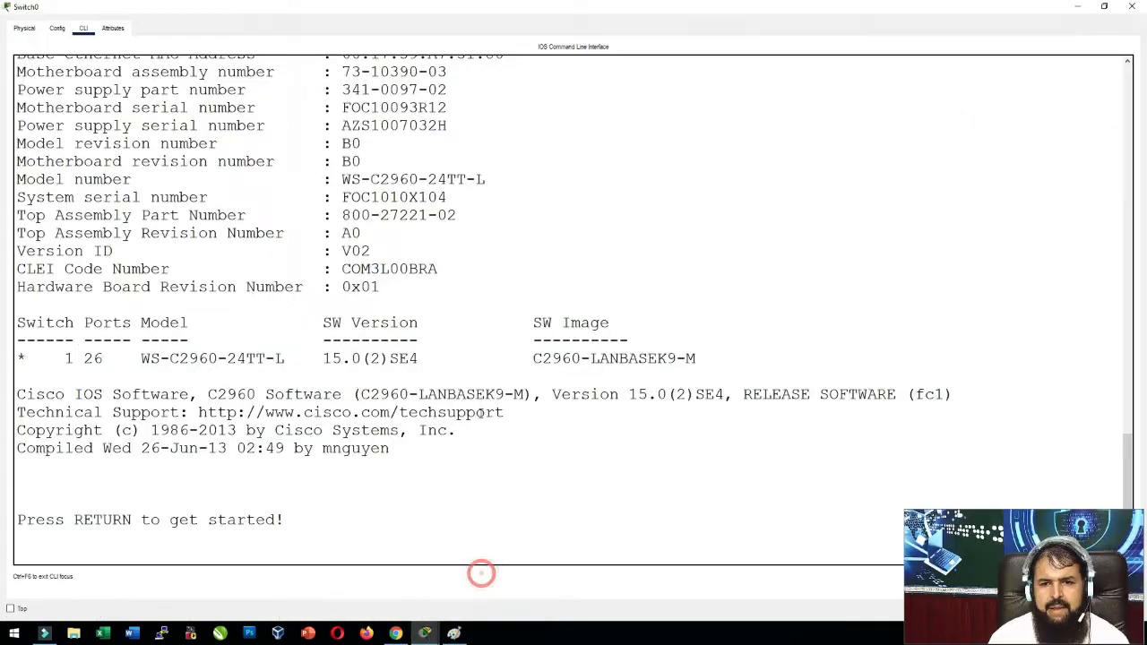
Enter privileged mode and run show startup-config, which reports none present.
{"action": "key", "text": "Return"}
{"action": "key", "text": "Return"}
{"action": "key", "text": "Return"}
{"action": "key", "text": "Return"}
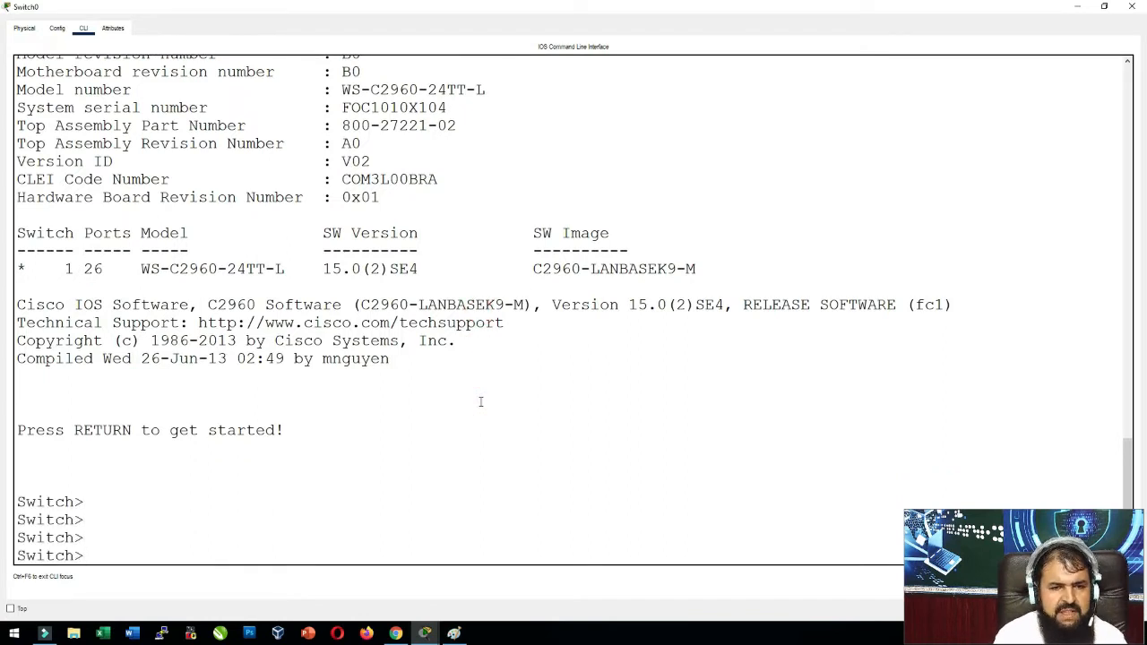
{"action": "type", "text": "en"}
{"action": "key", "text": "Tab"}
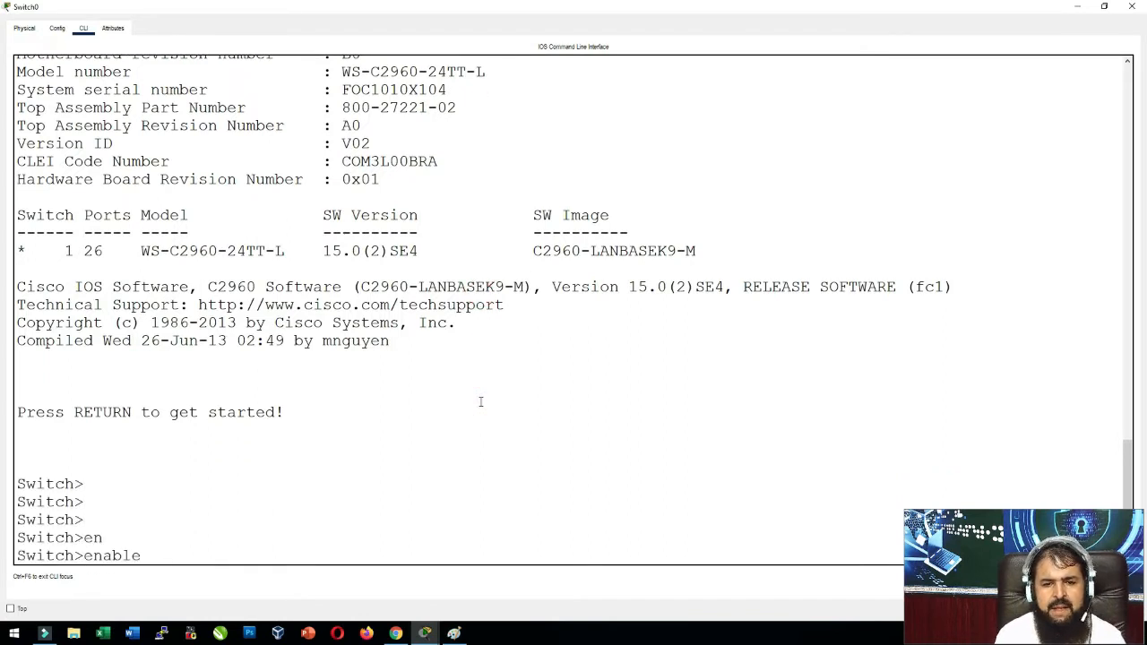
{"action": "key", "text": "Return"}
{"action": "type", "text": "sh"}
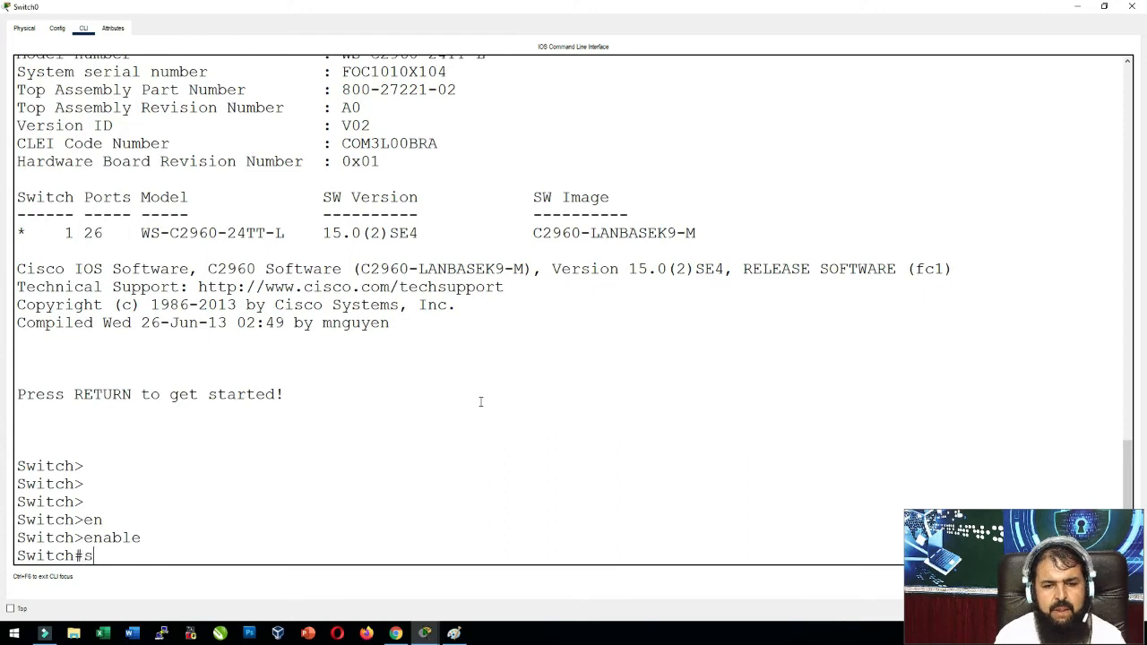
{"action": "key", "text": "Tab"}
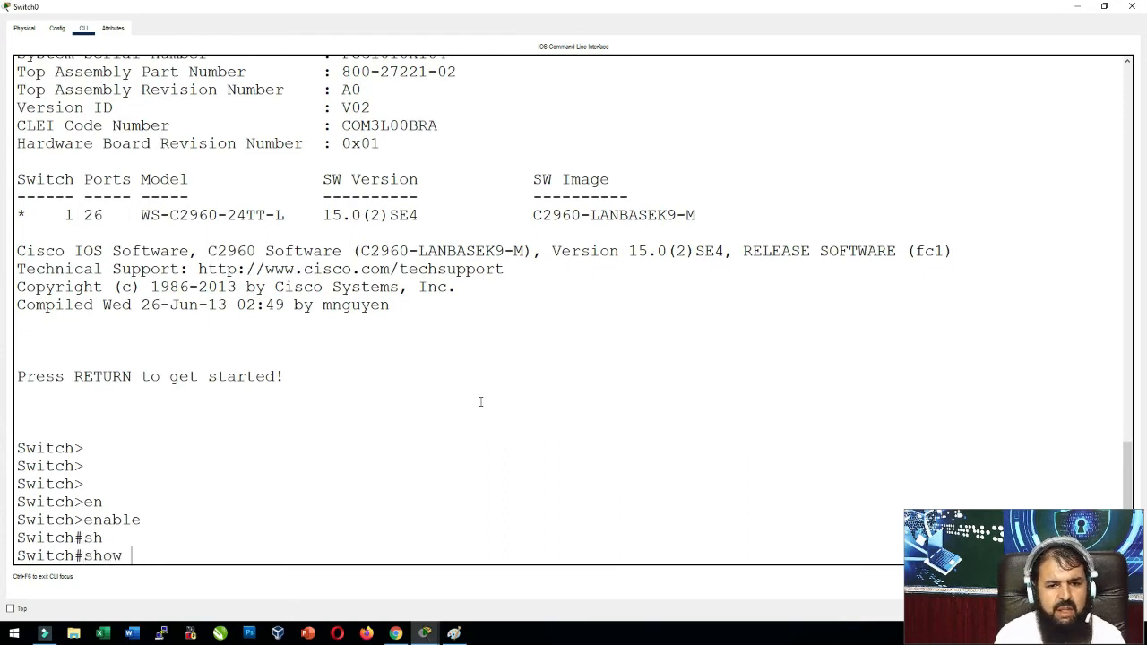
{"action": "type", "text": "star"}
{"action": "key", "text": "Tab"}
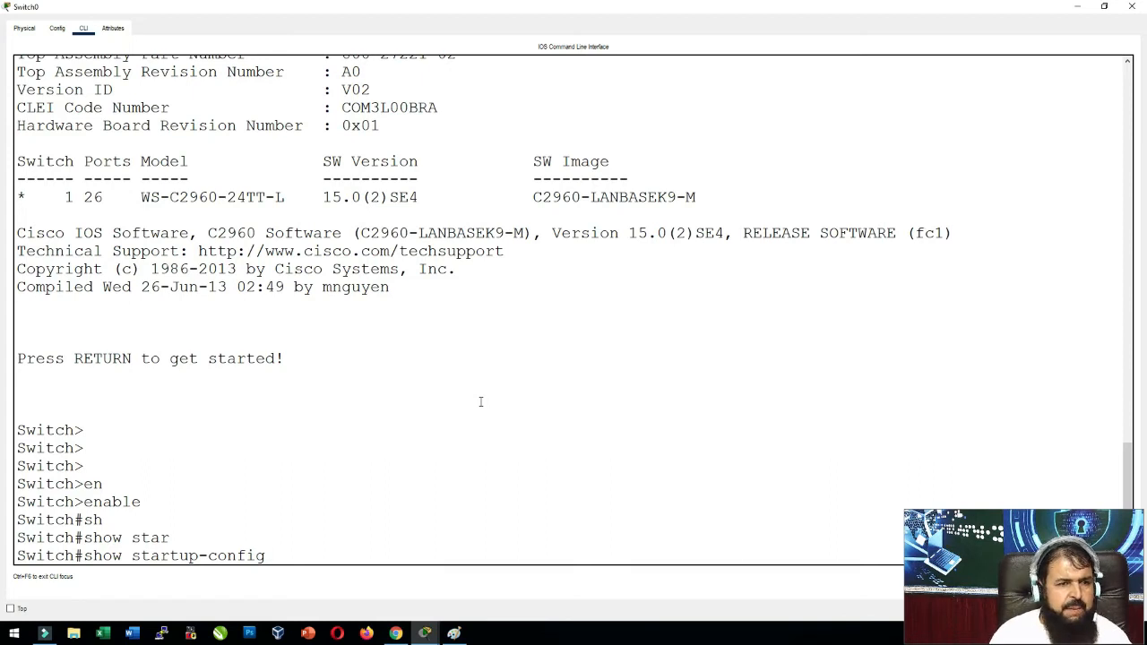
{"action": "key", "text": "Return"}
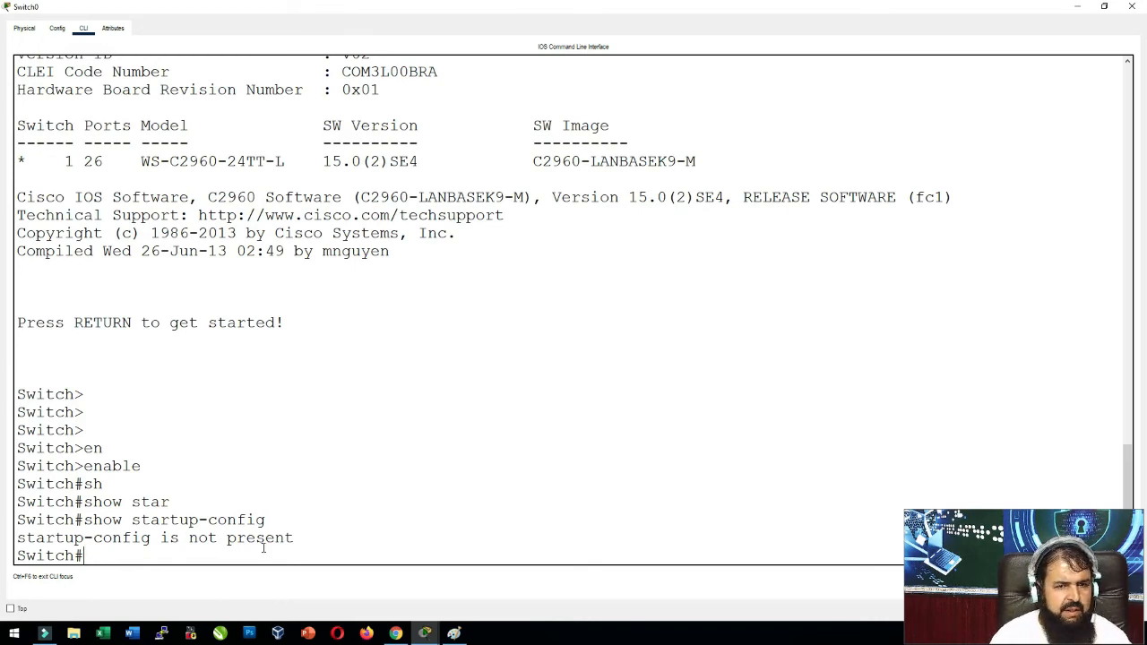
Page through the full 1080-byte default running-config to the Vlan1 interface and end.
{"action": "type", "text": "sh run"}
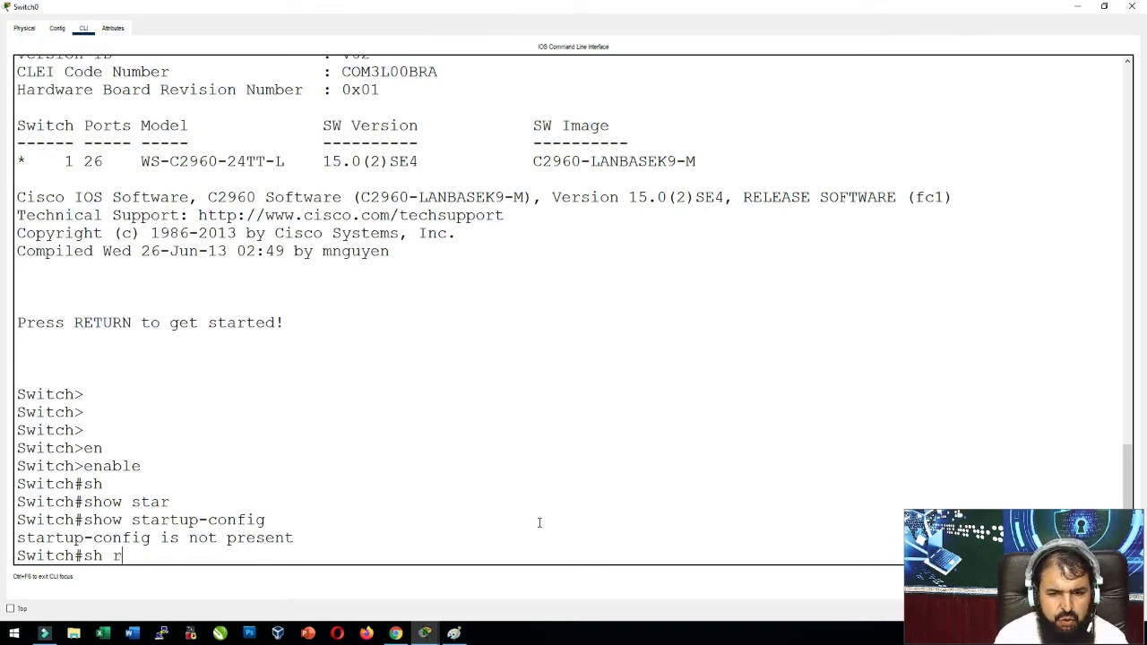
{"action": "key", "text": "Tab"}
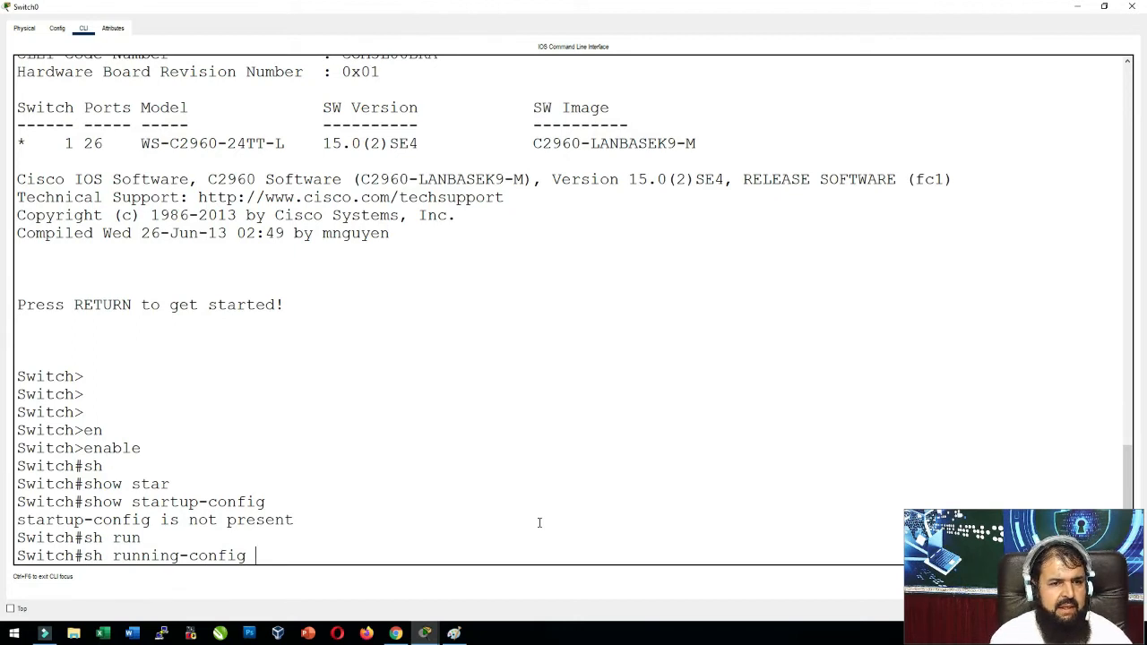
{"action": "key", "text": "Return"}
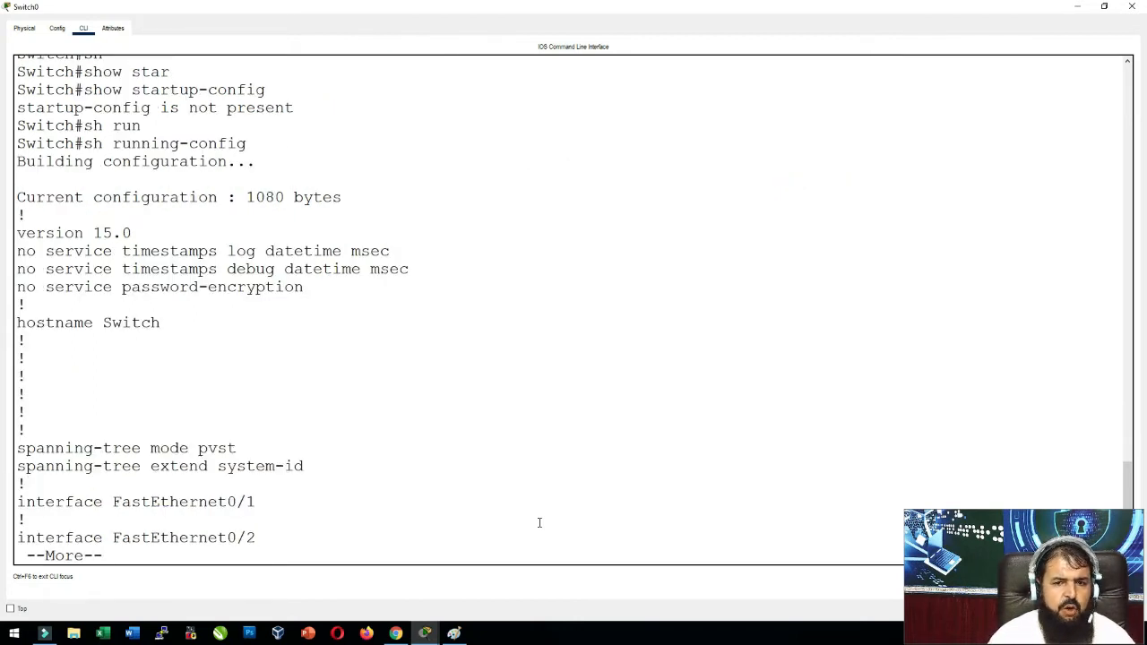
{"action": "left_click_drag", "start_coordinate": [169, 325], "coordinate": [93, 325]}
{"action": "left_click", "coordinate": [234, 343]}
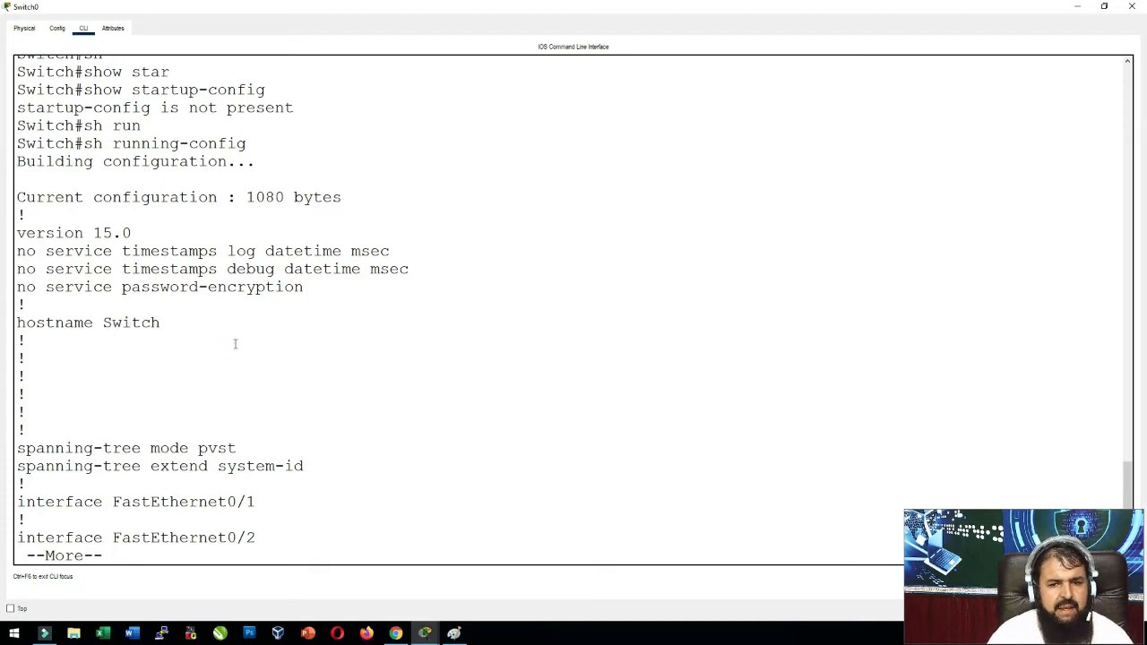
{"action": "key", "text": "Return"}
{"action": "key", "text": "Return"}
{"action": "key", "text": "Return"}
{"action": "key", "text": "Return"}
{"action": "key", "text": "Return"}
{"action": "key", "text": "Return"}
{"action": "key", "text": "Return"}
{"action": "key", "text": "Return"}
{"action": "key", "text": "Return"}
{"action": "key", "text": "Return"}
{"action": "key", "text": "Return"}
{"action": "key", "text": "Return"}
{"action": "key", "text": "Return"}
{"action": "key", "text": "Return"}
{"action": "key", "text": "Return"}
{"action": "key", "text": "Return"}
{"action": "key", "text": "Return"}
{"action": "key", "text": "Return"}
{"action": "key", "text": "Return"}
{"action": "key", "text": "Return"}
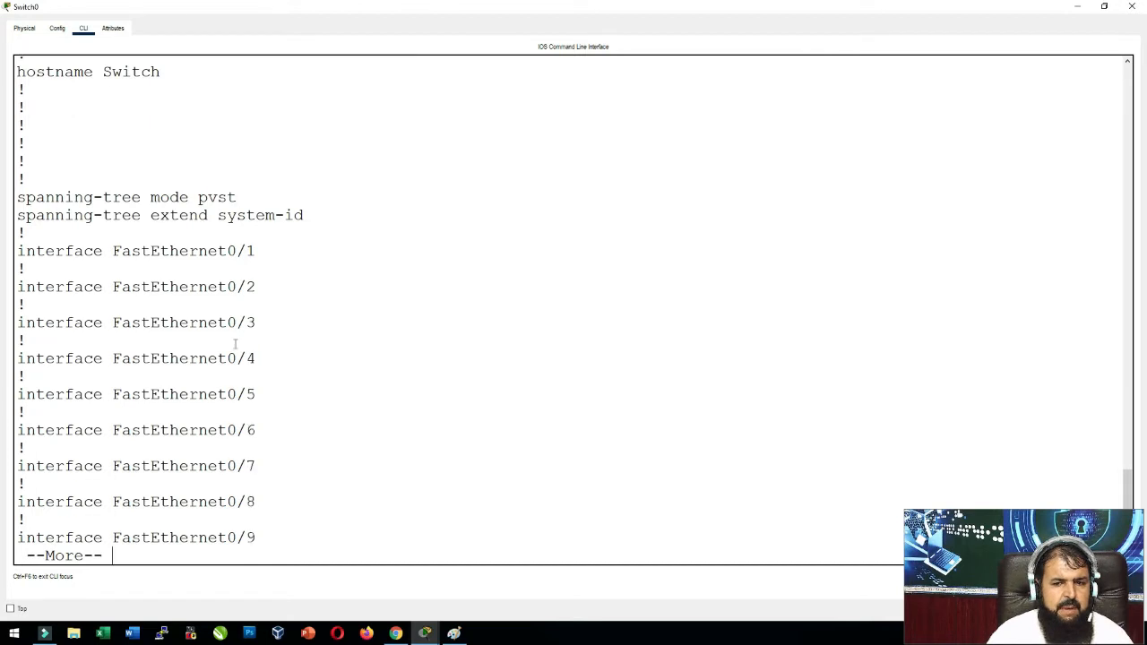
{"action": "key", "text": "Return"}
{"action": "key", "text": "Return"}
{"action": "key", "text": "Return"}
{"action": "key", "text": "Return"}
{"action": "key", "text": "Return"}
{"action": "key", "text": "Return"}
{"action": "key", "text": "Return"}
{"action": "key", "text": "Return"}
{"action": "key", "text": "Return"}
{"action": "key", "text": "Return"}
{"action": "key", "text": "Return"}
{"action": "key", "text": "Return"}
{"action": "key", "text": "Return"}
{"action": "key", "text": "Return"}
{"action": "key", "text": "Return"}
{"action": "key", "text": "Return"}
{"action": "key", "text": "Return"}
{"action": "key", "text": "Return"}
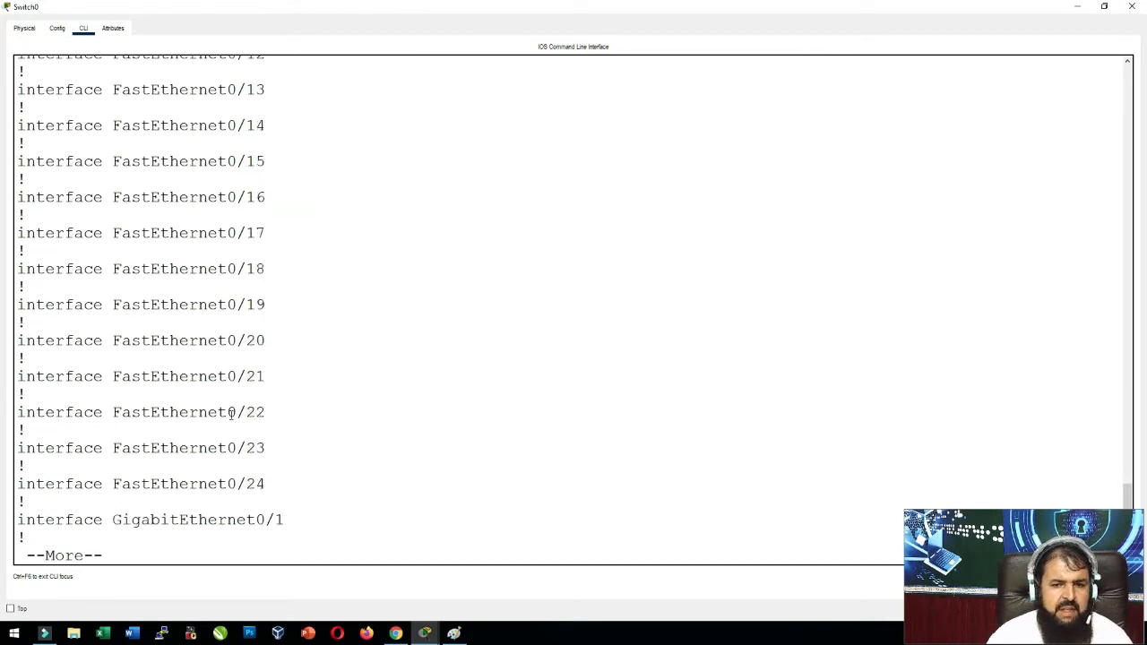
{"action": "triple_click", "coordinate": [268, 487]}
{"action": "left_click", "coordinate": [274, 469]}
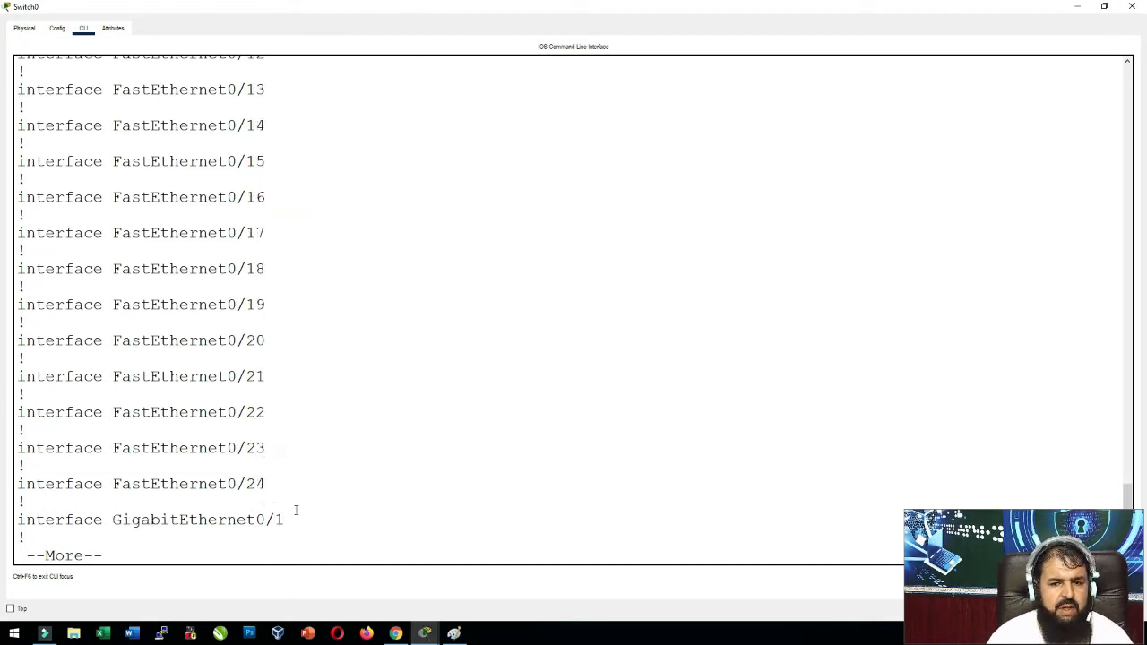
{"action": "key", "text": "Return"}
{"action": "key", "text": "Return"}
{"action": "key", "text": "Return"}
{"action": "key", "text": "Return"}
{"action": "key", "text": "Return"}
{"action": "key", "text": "Return"}
{"action": "key", "text": "Return"}
{"action": "key", "text": "Return"}
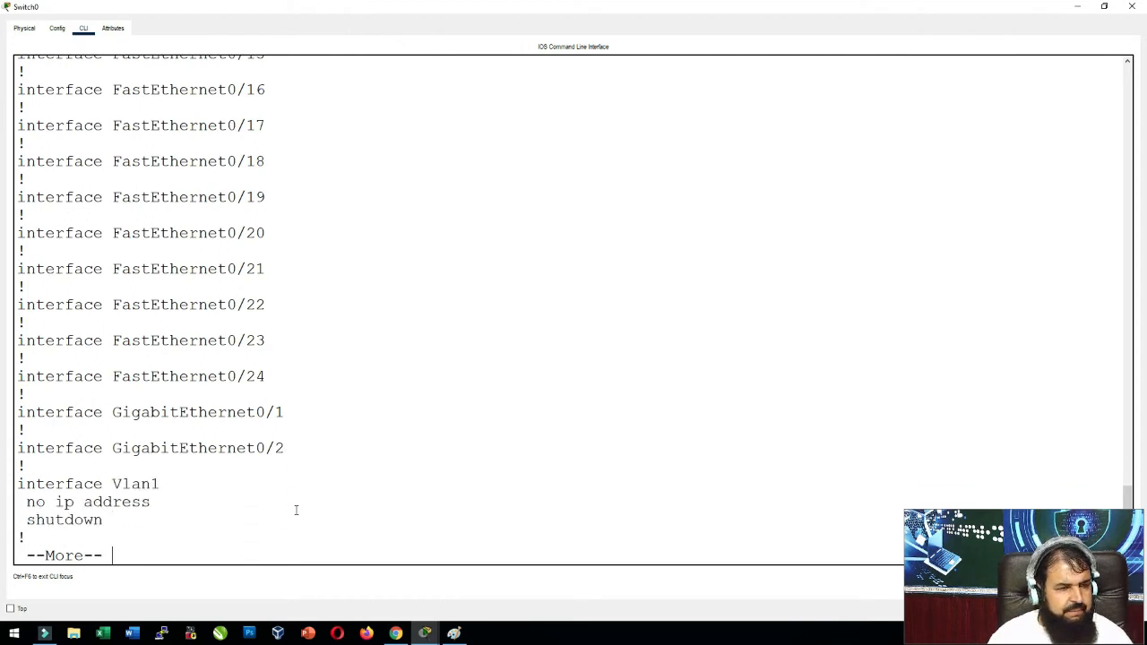
{"action": "key", "text": "Return"}
{"action": "key", "text": "Return"}
{"action": "key", "text": "Return"}
{"action": "key", "text": "Return"}
{"action": "key", "text": "Return"}
{"action": "key", "text": "Return"}
{"action": "key", "text": "Return"}
{"action": "key", "text": "Return"}
{"action": "key", "text": "Return"}
{"action": "key", "text": "Return"}
{"action": "key", "text": "Return"}
{"action": "key", "text": "Return"}
{"action": "key", "text": "Return"}
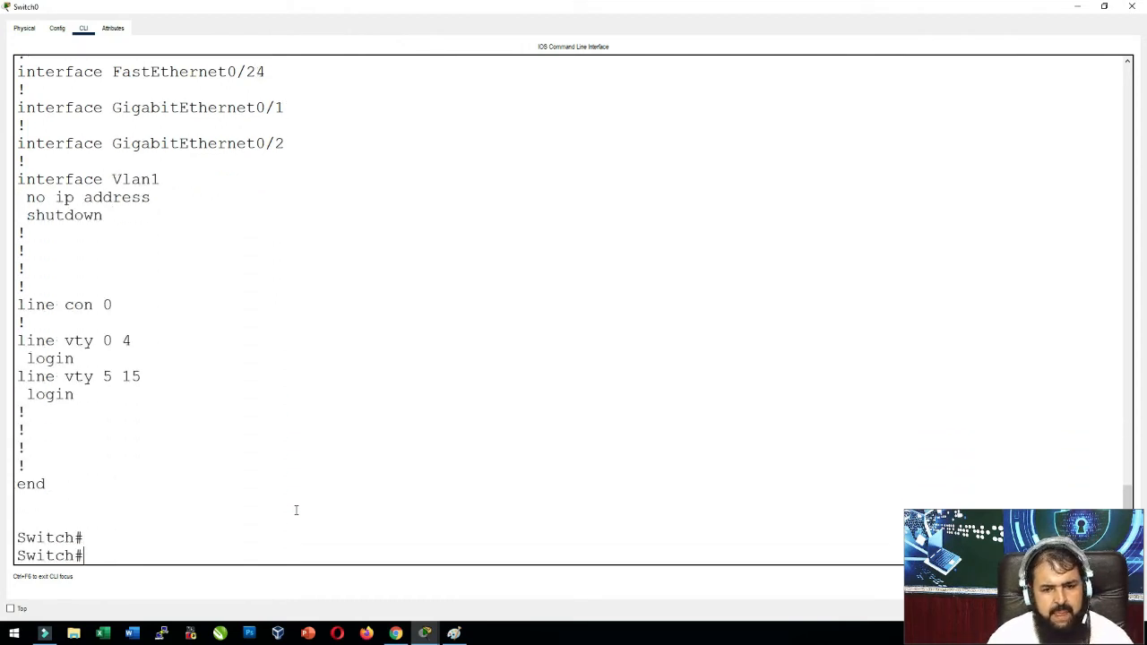
{"action": "key", "text": "Return"}
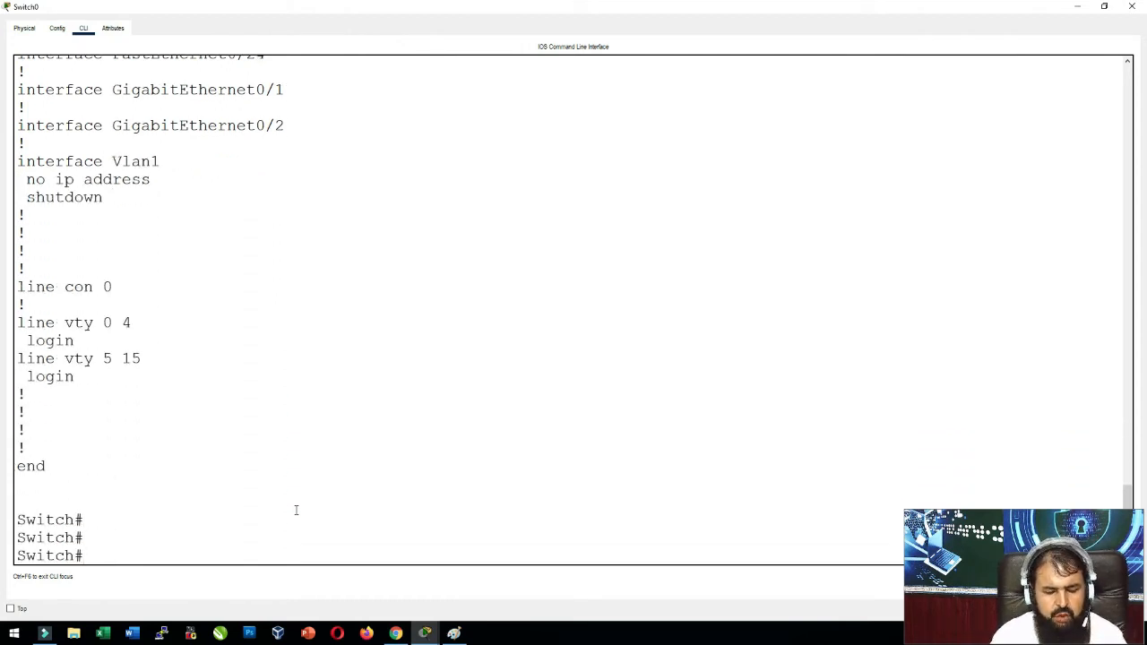
In global configuration mode, set the switch hostname to CCIEA.
{"action": "type", "text": "conf t"}
{"action": "key", "text": "Return"}
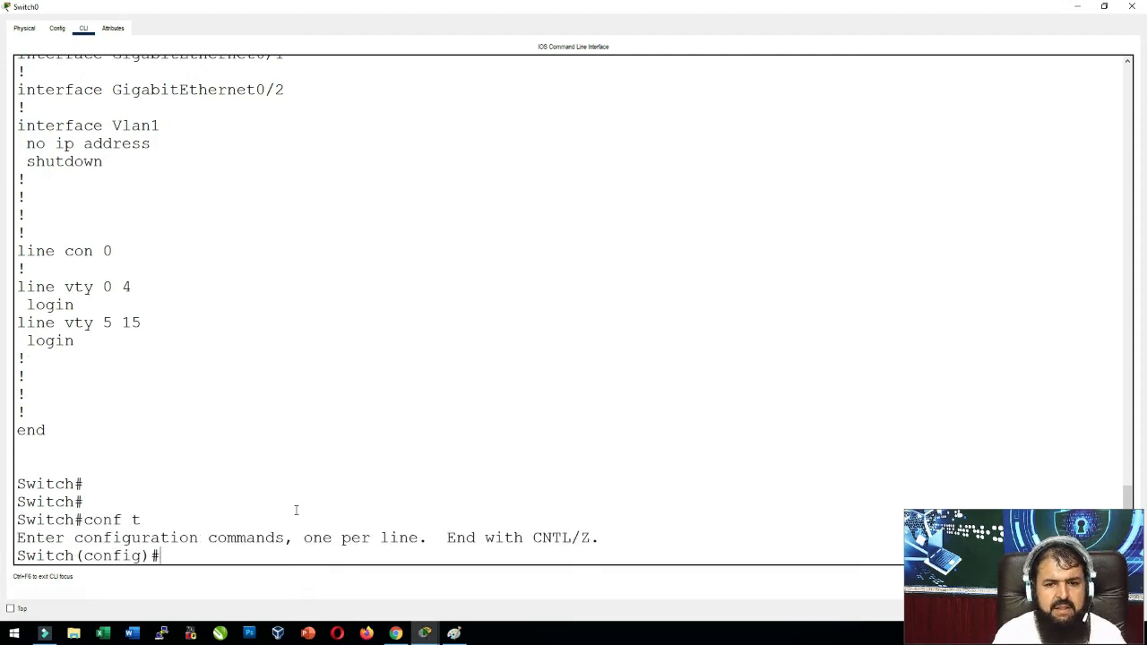
{"action": "type", "text": "ho"}
{"action": "key", "text": "Tab"}
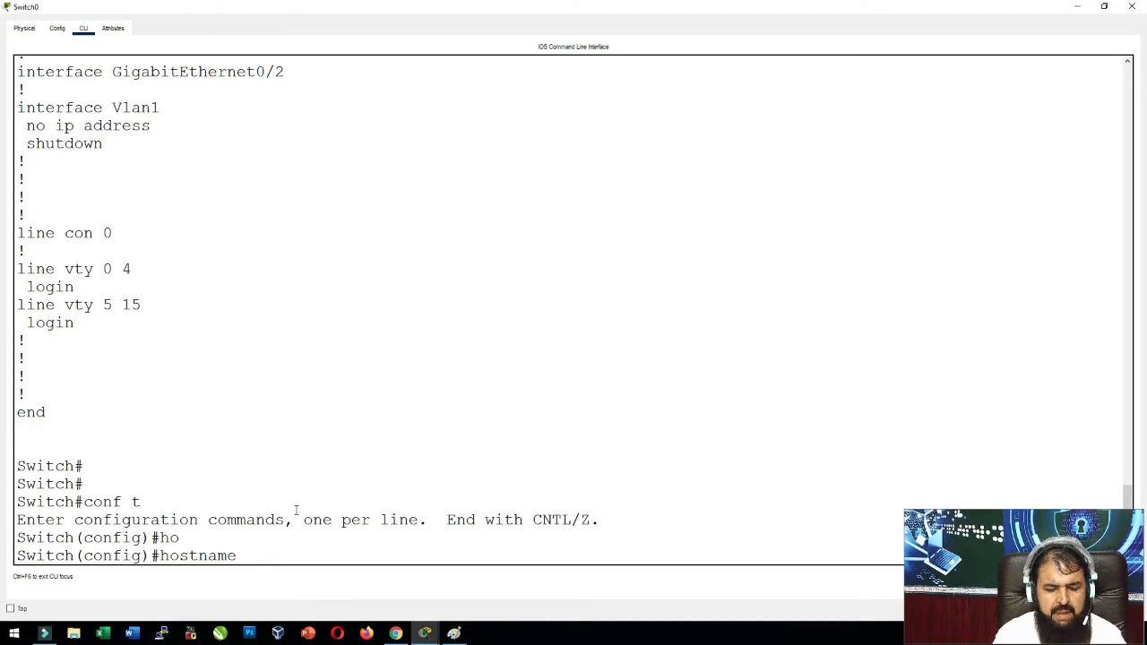
{"action": "type", "text": "CCIEA"}
{"action": "key", "text": "Return"}
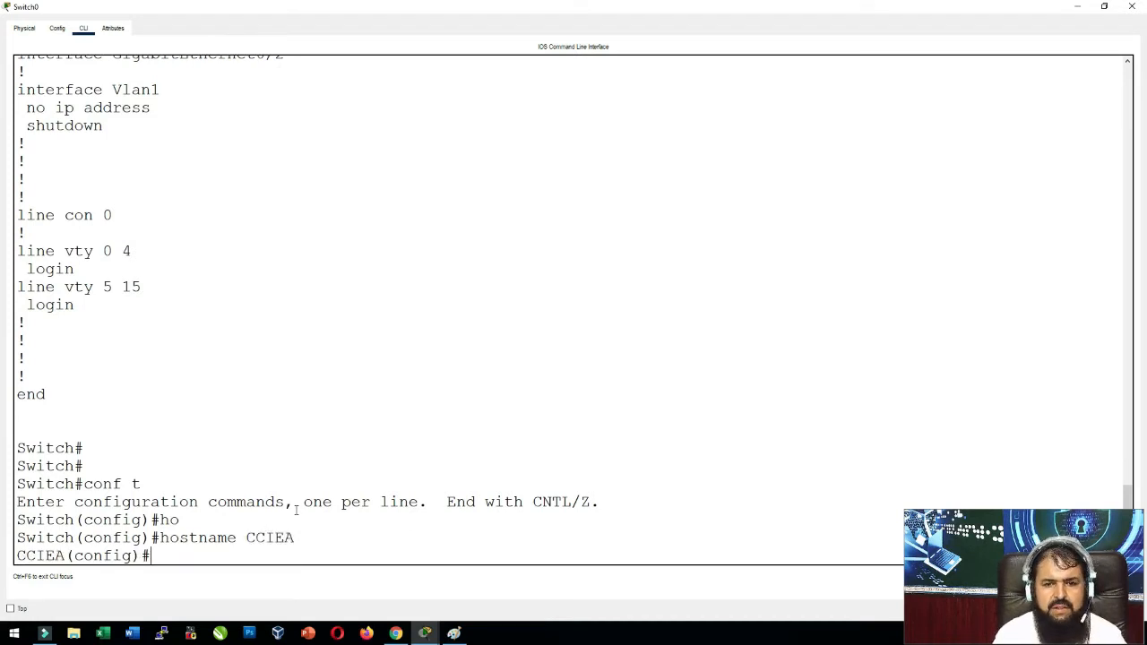
Set the banner motd to #Only Authorized People Allowed#.
{"action": "type", "text": "banner"}
{"action": "key", "text": "Tab"}
{"action": "type", "text": "mot"}
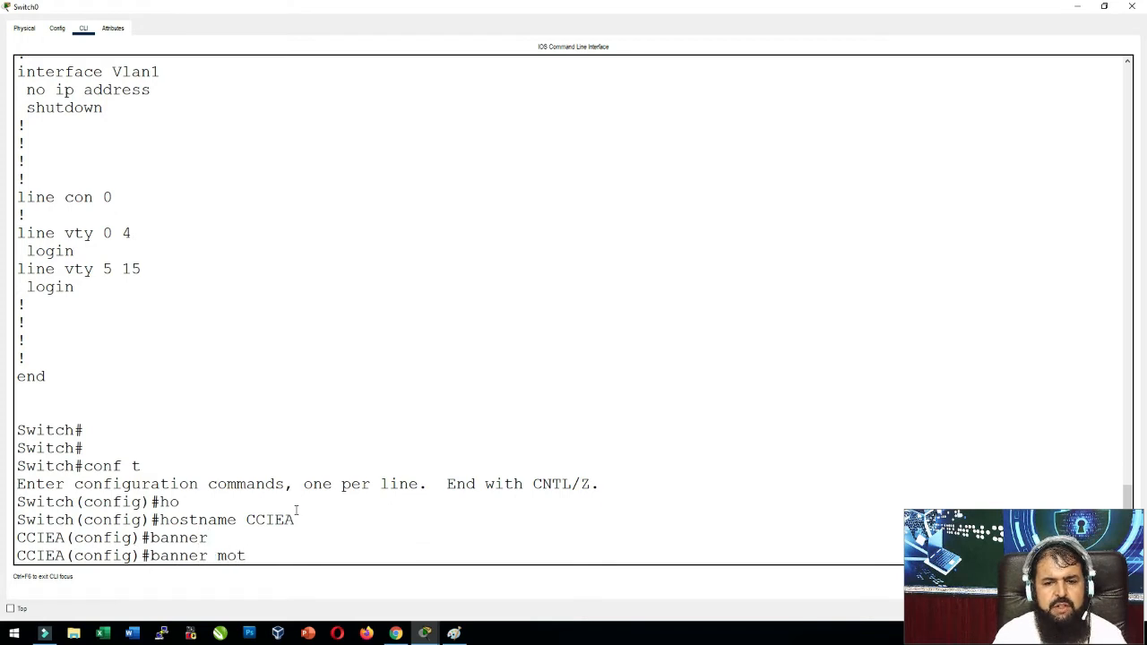
{"action": "key", "text": "Tab"}
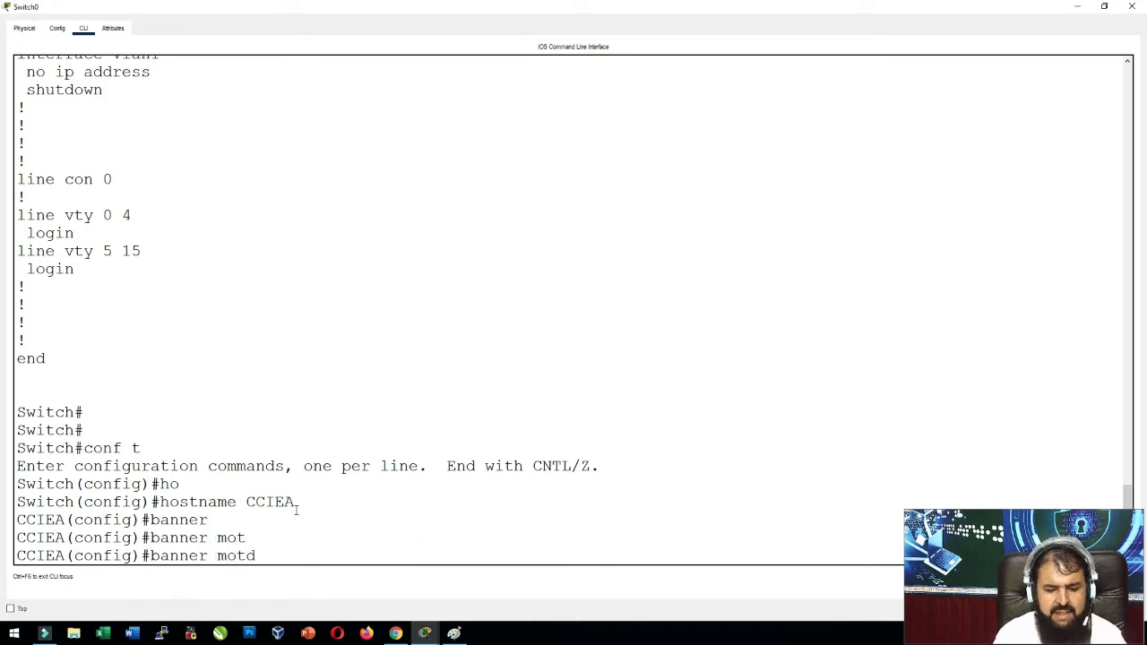
{"action": "type", "text": "$"}
{"action": "key", "text": "BackSpace"}
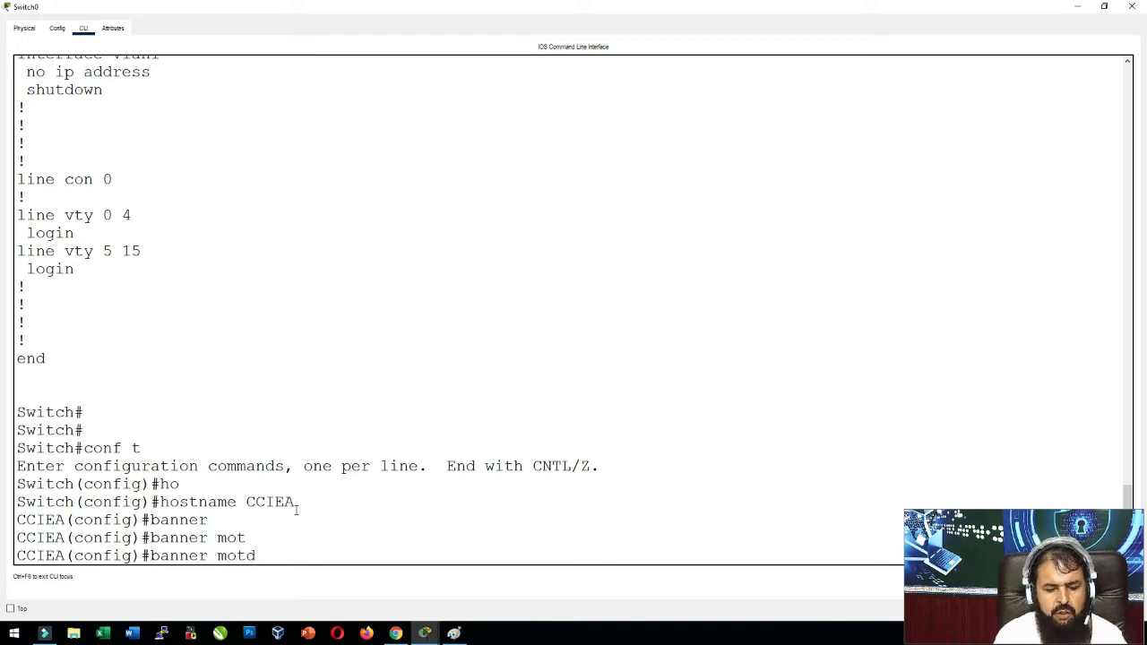
{"action": "type", "text": "#"}
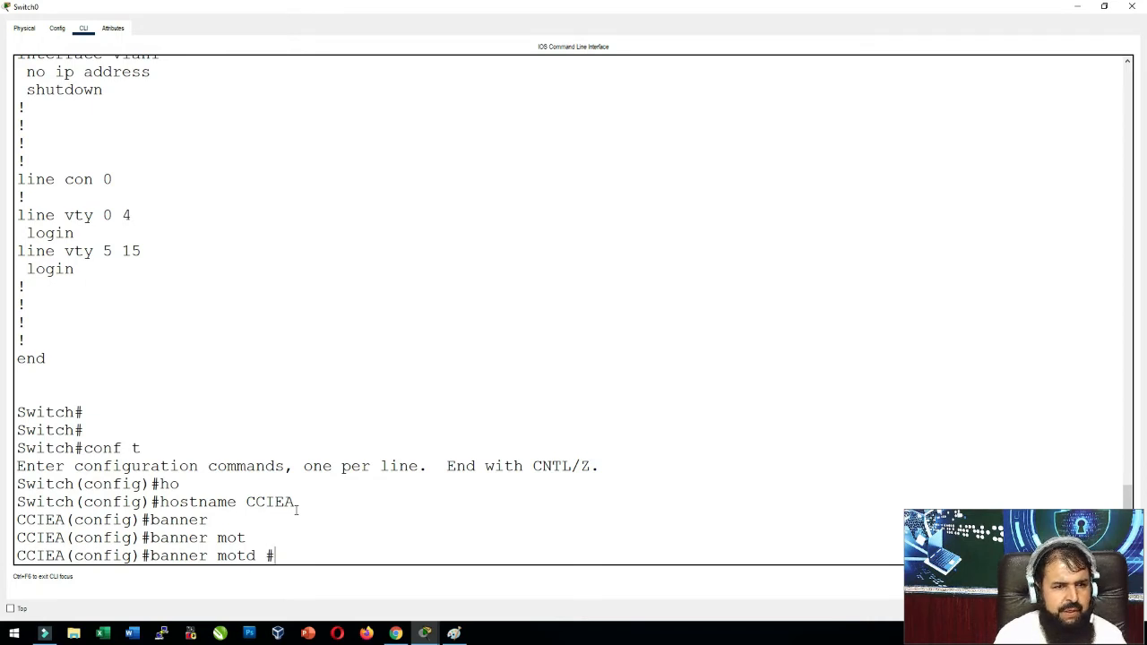
{"action": "type", "text": "Only A"}
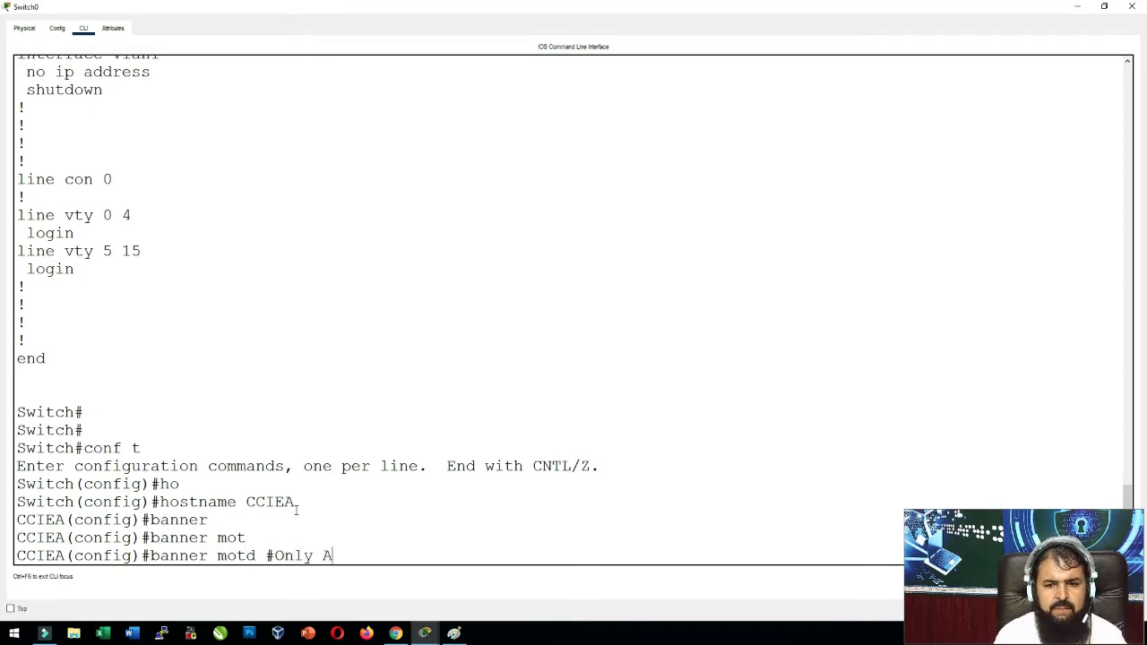
{"action": "type", "text": "uthorized "}
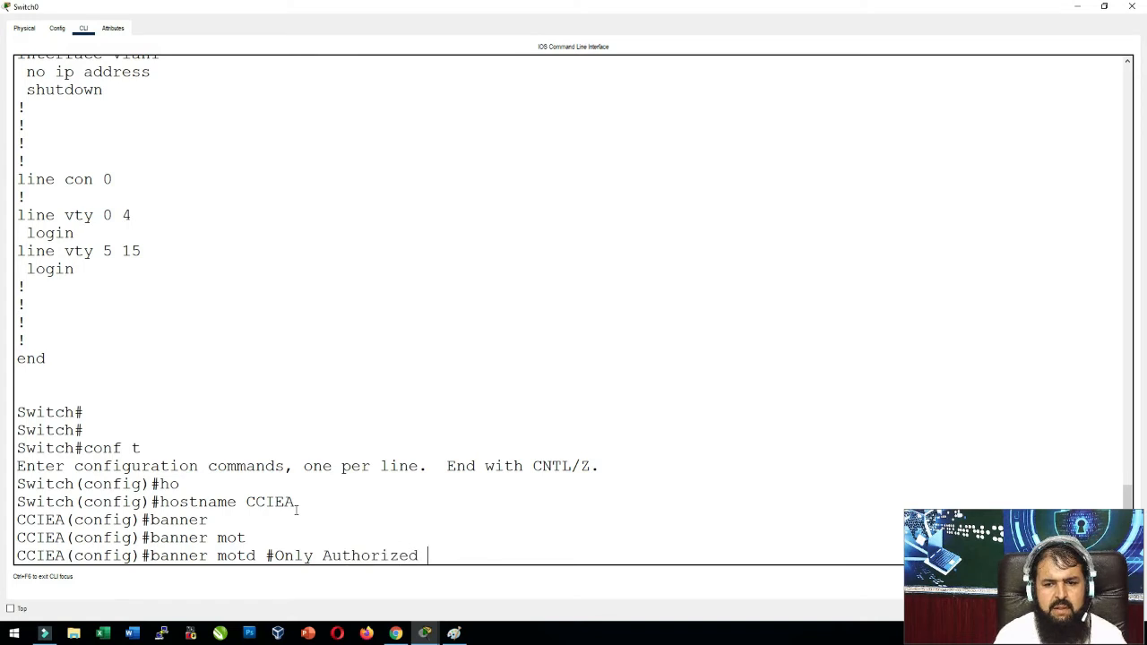
{"action": "type", "text": "People Al"}
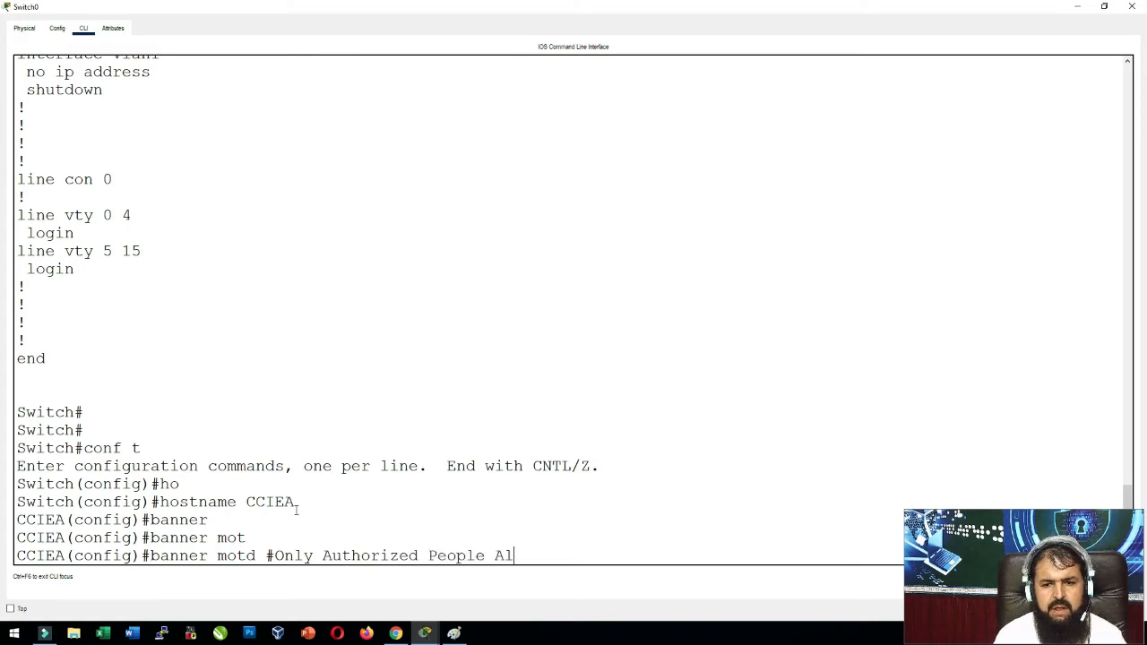
{"action": "type", "text": "lowed"}
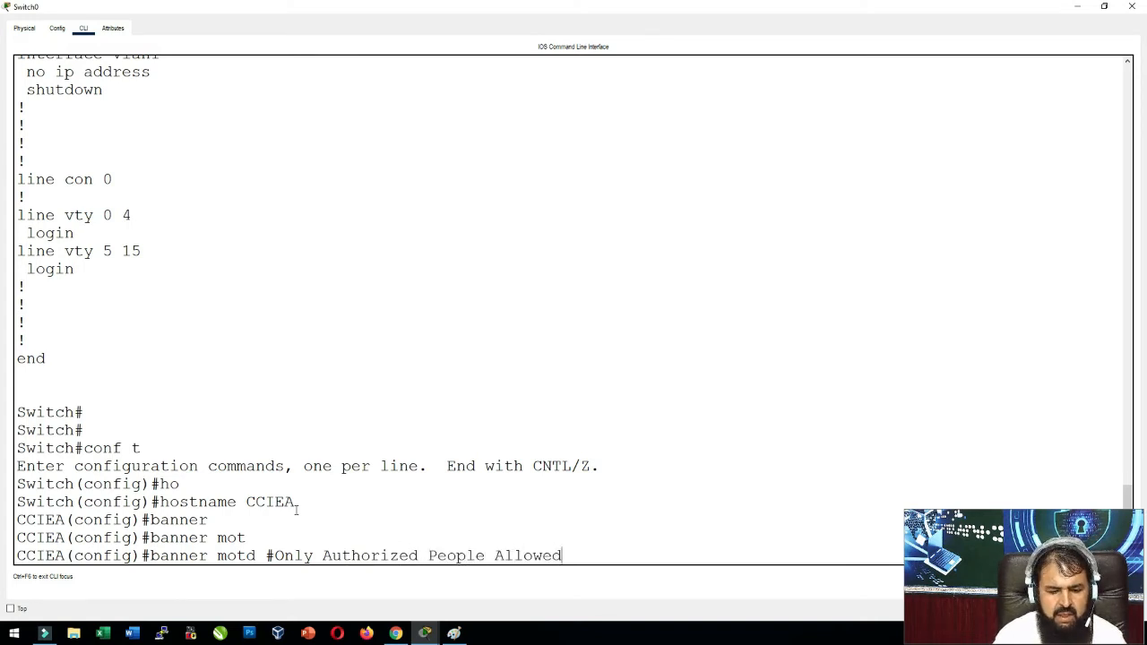
{"action": "type", "text": "#"}
{"action": "key", "text": "Return"}
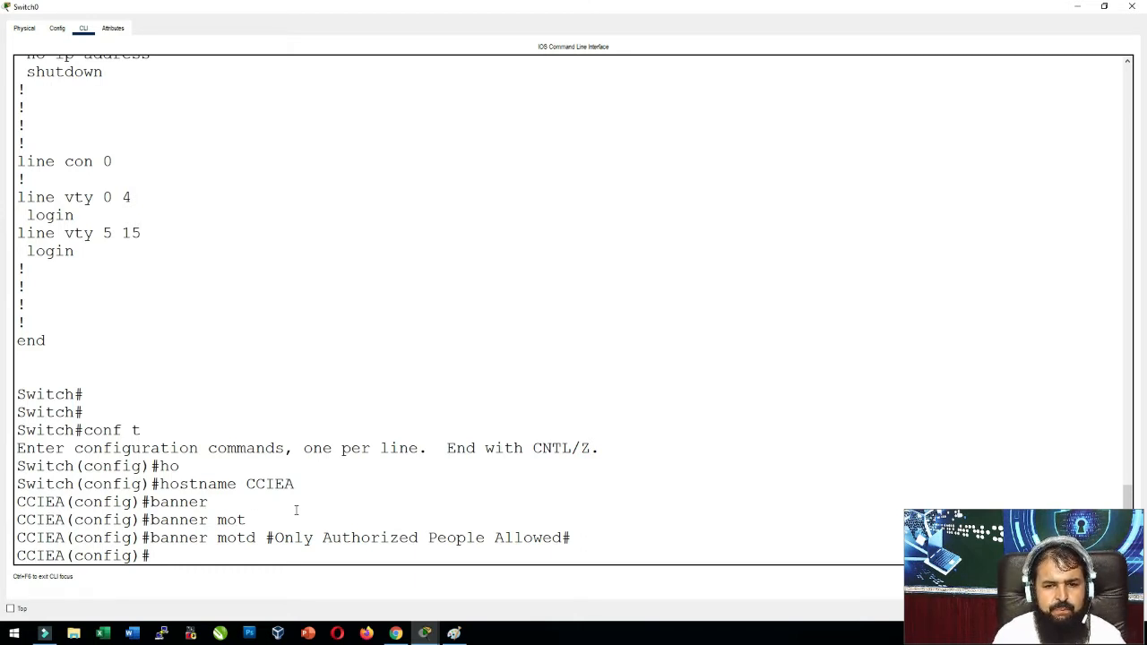
Set an enable password and exit global configuration mode.
{"action": "type", "text": "ena"}
{"action": "key", "text": "Tab"}
{"action": "type", "text": "pass"}
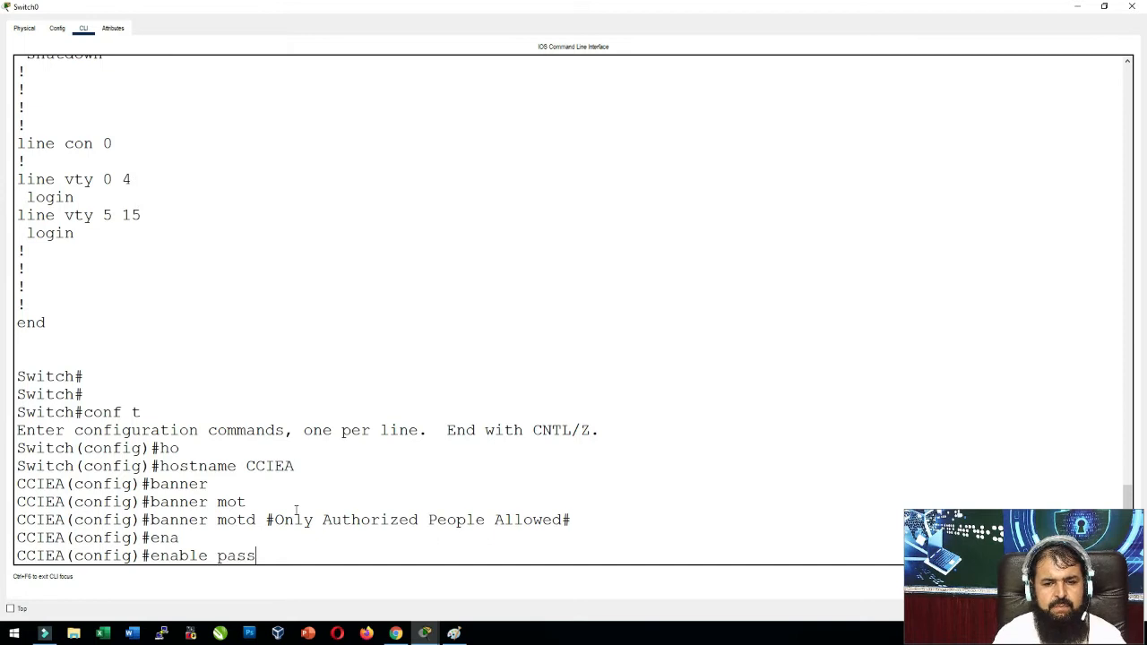
{"action": "key", "text": "Tab"}
{"action": "type", "text": "cisco"}
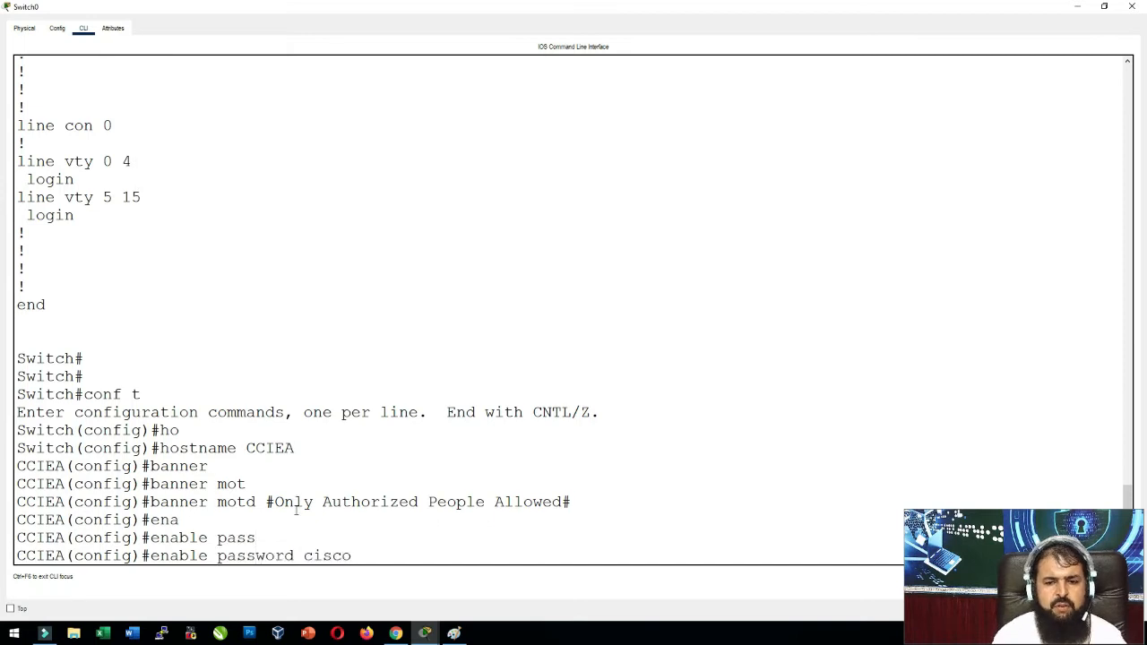
{"action": "key", "text": "Return"}
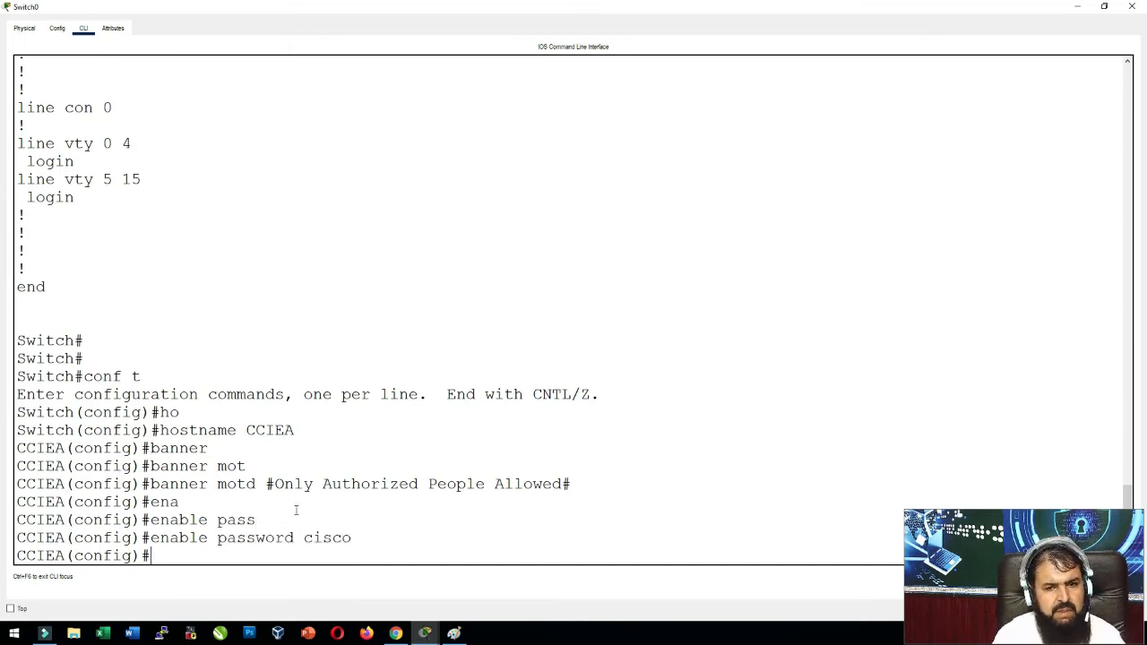
{"action": "type", "text": "exit"}
{"action": "key", "text": "Return"}
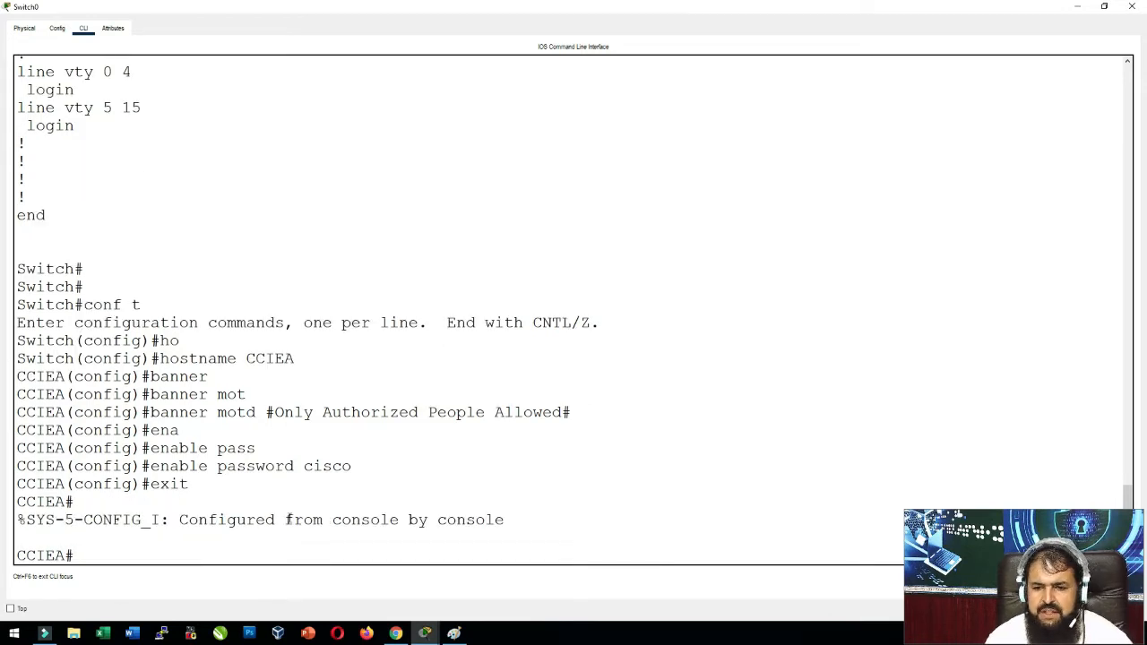
Write an underlined green Save at the canvas upper left.
{"action": "left_click", "coordinate": [454, 633]}
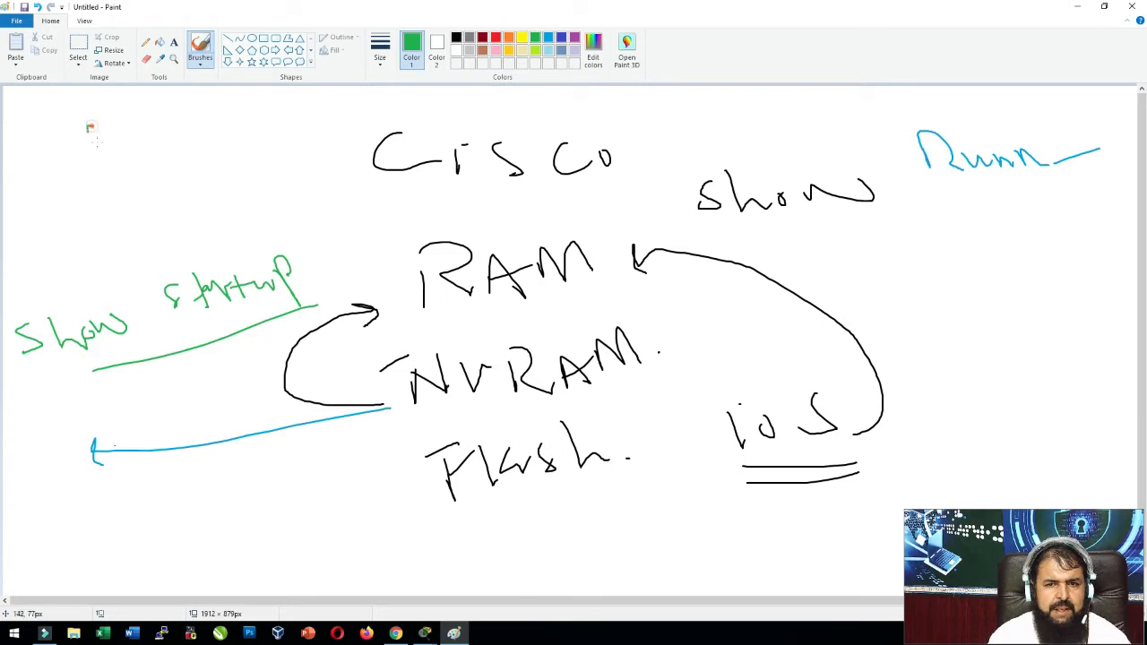
{"action": "mouse_move", "coordinate": [88, 125]}
{"action": "left_mouse_down"}
{"action": "mouse_move", "coordinate": [94, 166]}
{"action": "mouse_move", "coordinate": [173, 136]}
{"action": "mouse_move", "coordinate": [208, 141]}
{"action": "left_mouse_up"}
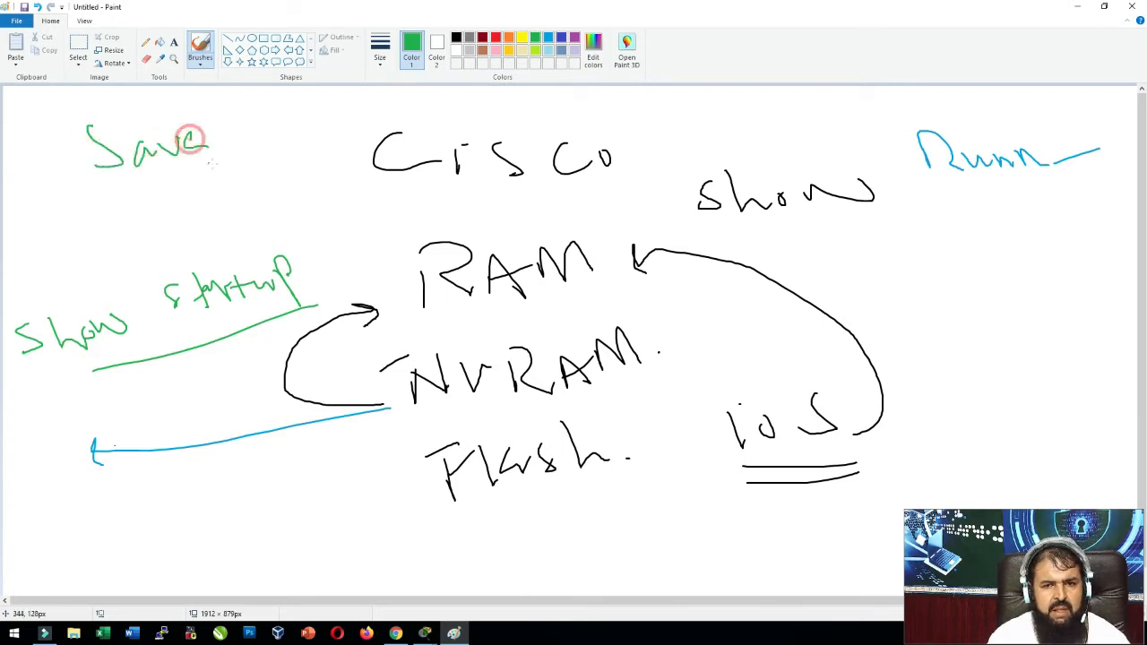
{"action": "left_click_drag", "start_coordinate": [115, 192], "coordinate": [205, 170]}
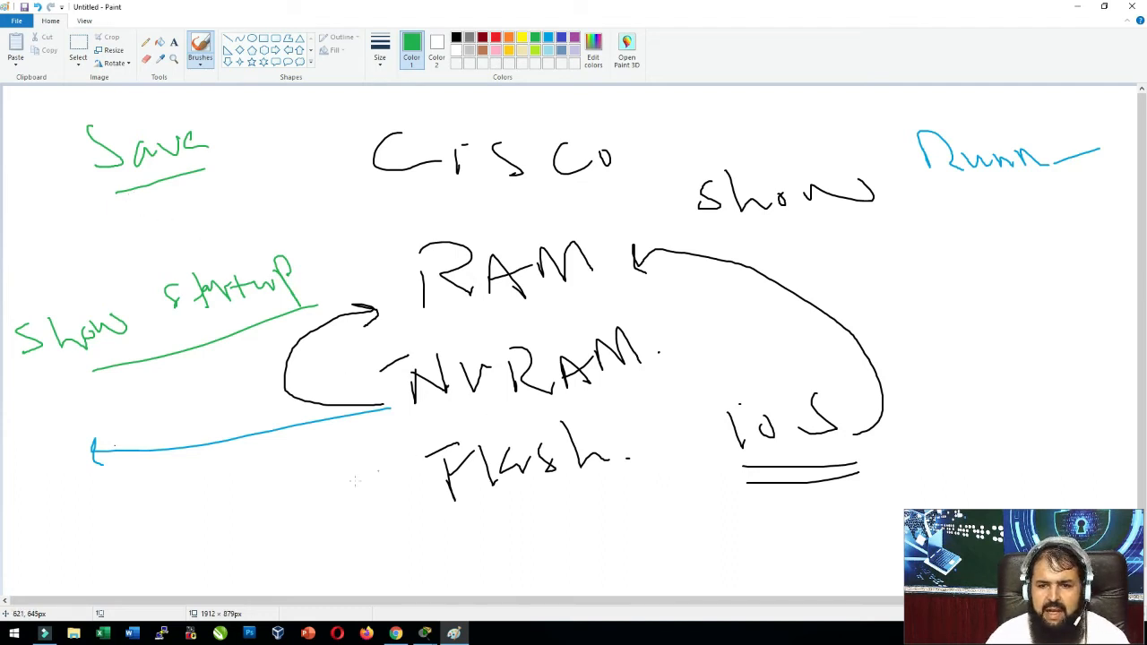
Write off and an underlined Reload near the bottom, adding tick marks to each.
{"action": "mouse_move", "coordinate": [206, 532]}
{"action": "left_mouse_down"}
{"action": "mouse_move", "coordinate": [242, 517]}
{"action": "mouse_move", "coordinate": [267, 544]}
{"action": "mouse_move", "coordinate": [272, 515]}
{"action": "mouse_move", "coordinate": [272, 525]}
{"action": "left_mouse_up"}
{"action": "mouse_move", "coordinate": [106, 537]}
{"action": "left_mouse_down"}
{"action": "mouse_move", "coordinate": [81, 548]}
{"action": "mouse_move", "coordinate": [135, 559]}
{"action": "left_mouse_up"}
{"action": "mouse_move", "coordinate": [105, 527]}
{"action": "left_mouse_down"}
{"action": "mouse_move", "coordinate": [125, 543]}
{"action": "mouse_move", "coordinate": [83, 555]}
{"action": "left_mouse_up"}
{"action": "mouse_move", "coordinate": [354, 534]}
{"action": "left_mouse_down"}
{"action": "mouse_move", "coordinate": [362, 574]}
{"action": "mouse_move", "coordinate": [401, 559]}
{"action": "mouse_move", "coordinate": [459, 566]}
{"action": "mouse_move", "coordinate": [479, 550]}
{"action": "left_mouse_up"}
{"action": "mouse_move", "coordinate": [503, 547]}
{"action": "left_mouse_down"}
{"action": "mouse_move", "coordinate": [511, 561]}
{"action": "mouse_move", "coordinate": [541, 561]}
{"action": "left_mouse_up"}
{"action": "left_click_drag", "start_coordinate": [387, 584], "coordinate": [559, 566]}
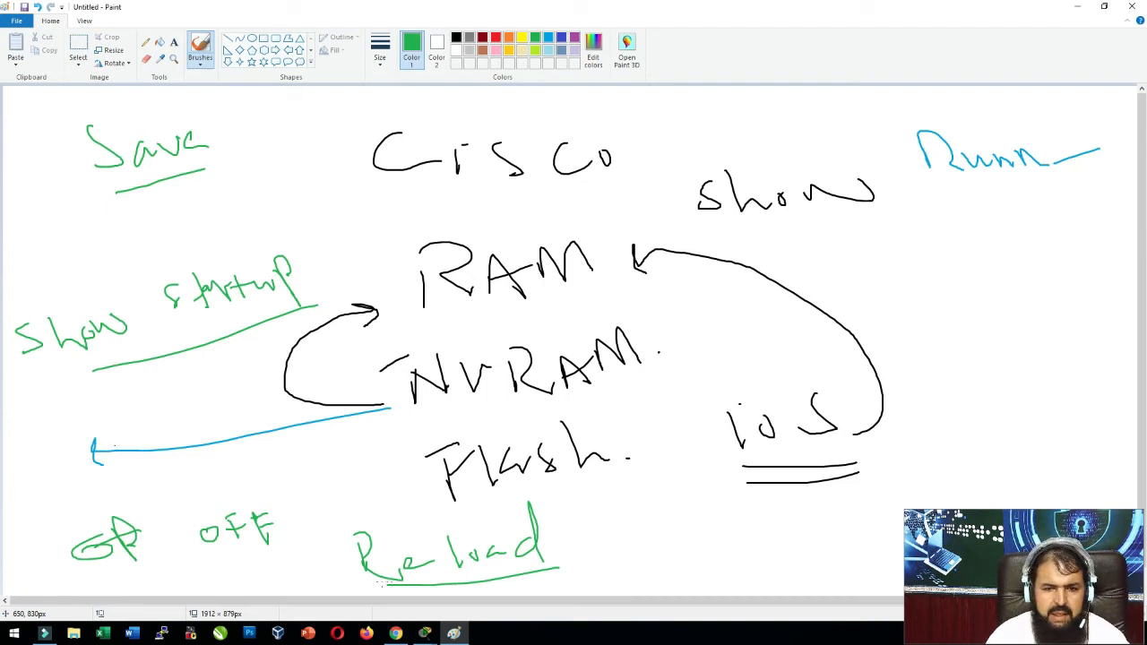
{"action": "left_click_drag", "start_coordinate": [199, 505], "coordinate": [241, 481]}
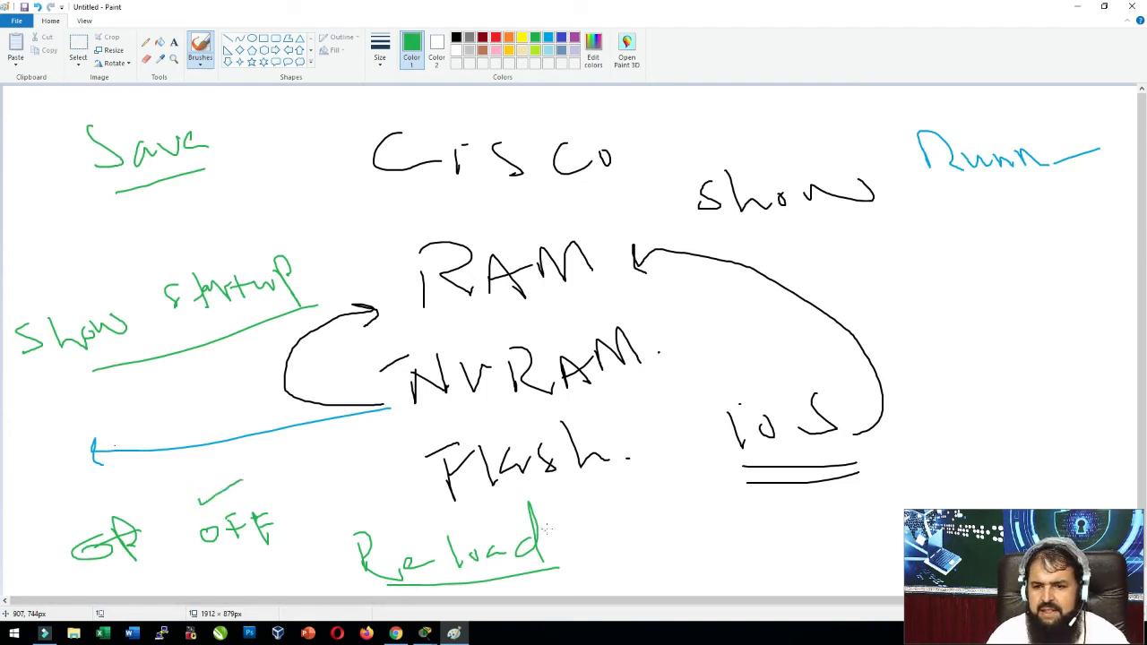
{"action": "left_click_drag", "start_coordinate": [545, 529], "coordinate": [581, 512]}
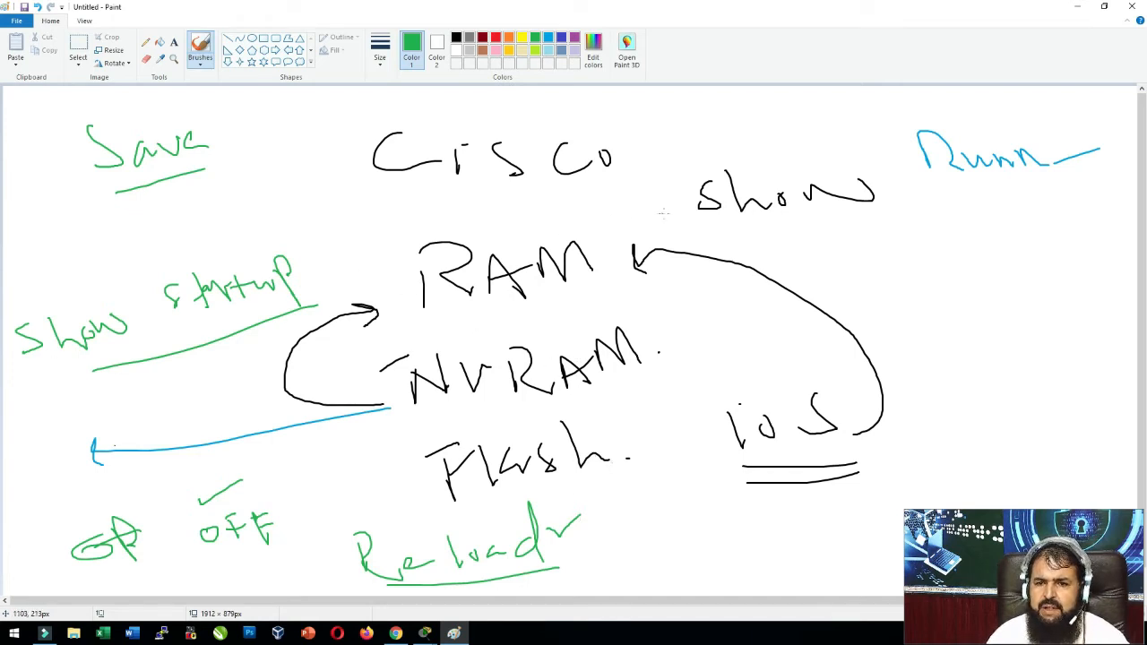
Draw a green line at RAM and an indigo arrow from RAM down to NVRAM.
{"action": "left_click_drag", "start_coordinate": [614, 245], "coordinate": [764, 255]}
{"action": "left_click", "coordinate": [561, 37]}
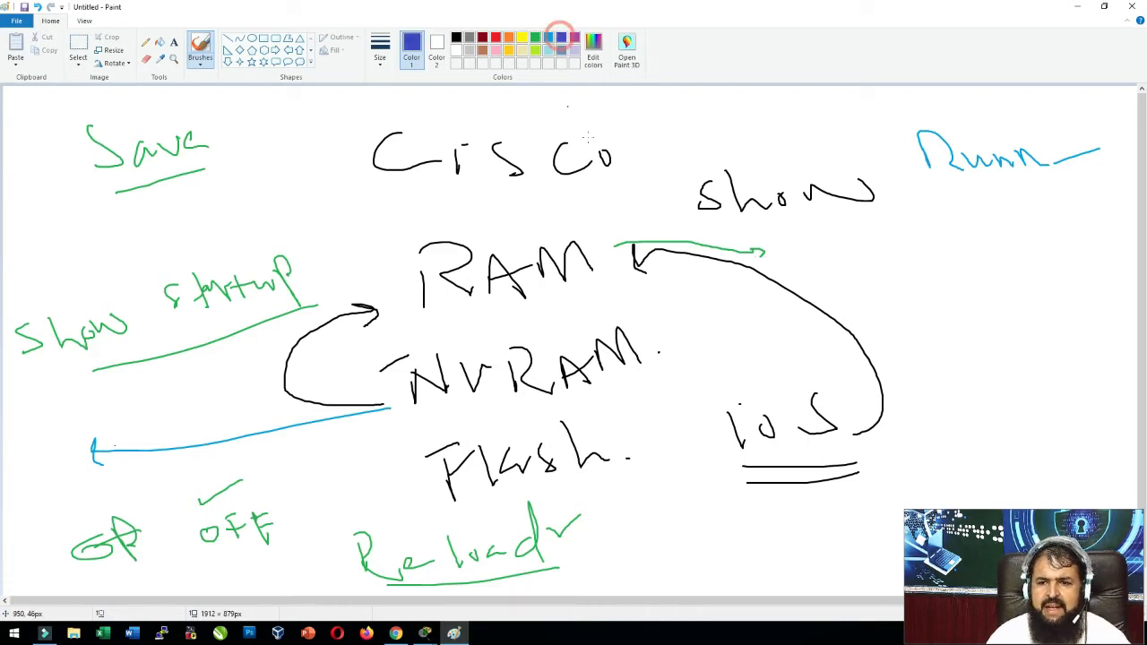
{"action": "mouse_move", "coordinate": [607, 265]}
{"action": "left_mouse_down"}
{"action": "mouse_move", "coordinate": [647, 263]}
{"action": "mouse_move", "coordinate": [686, 319]}
{"action": "mouse_move", "coordinate": [663, 331]}
{"action": "mouse_move", "coordinate": [672, 340]}
{"action": "left_mouse_up"}
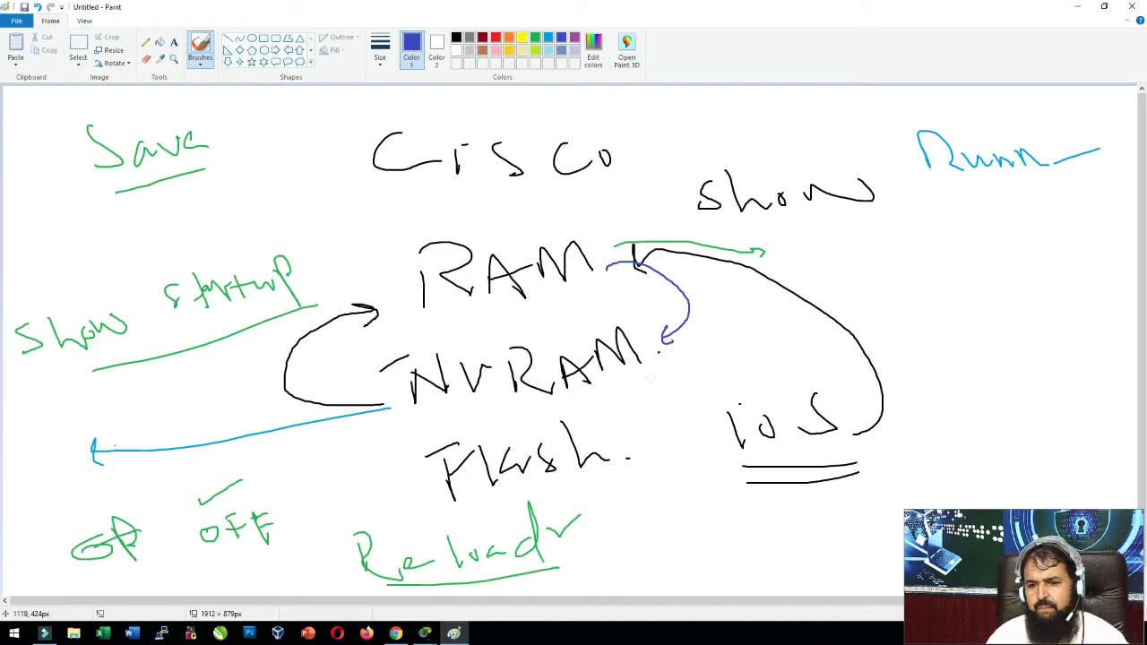
{"action": "mouse_move", "coordinate": [429, 636]}
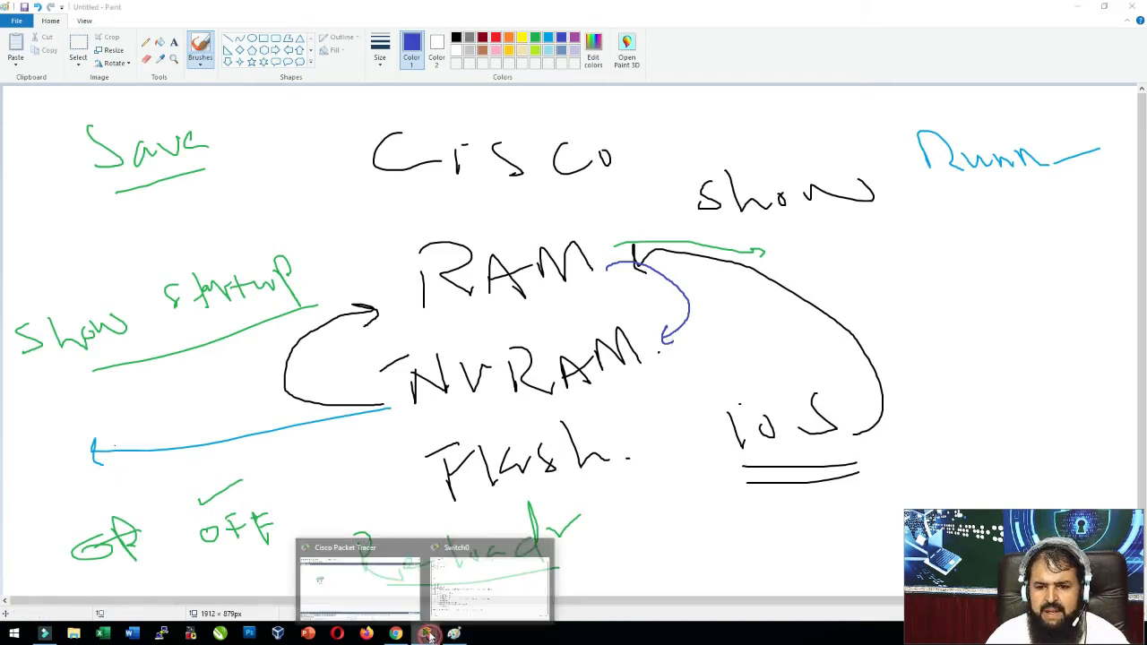
{"action": "left_click", "coordinate": [462, 598]}
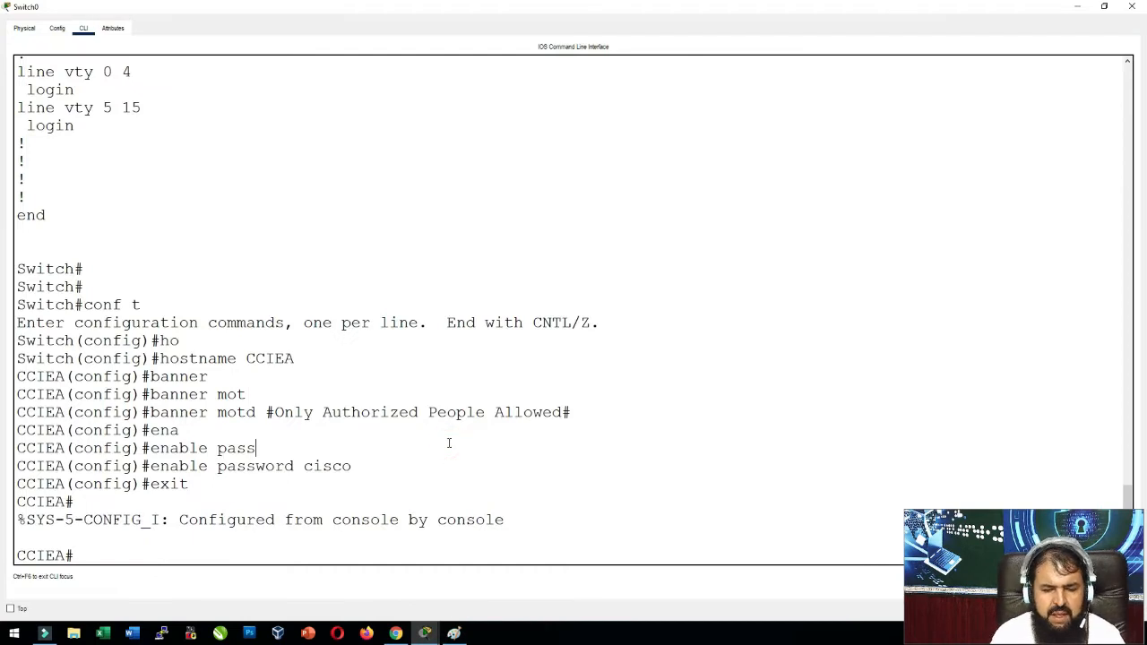
Check show startup-config (still not present) and start show running-config.
{"action": "type", "text": "sh star"}
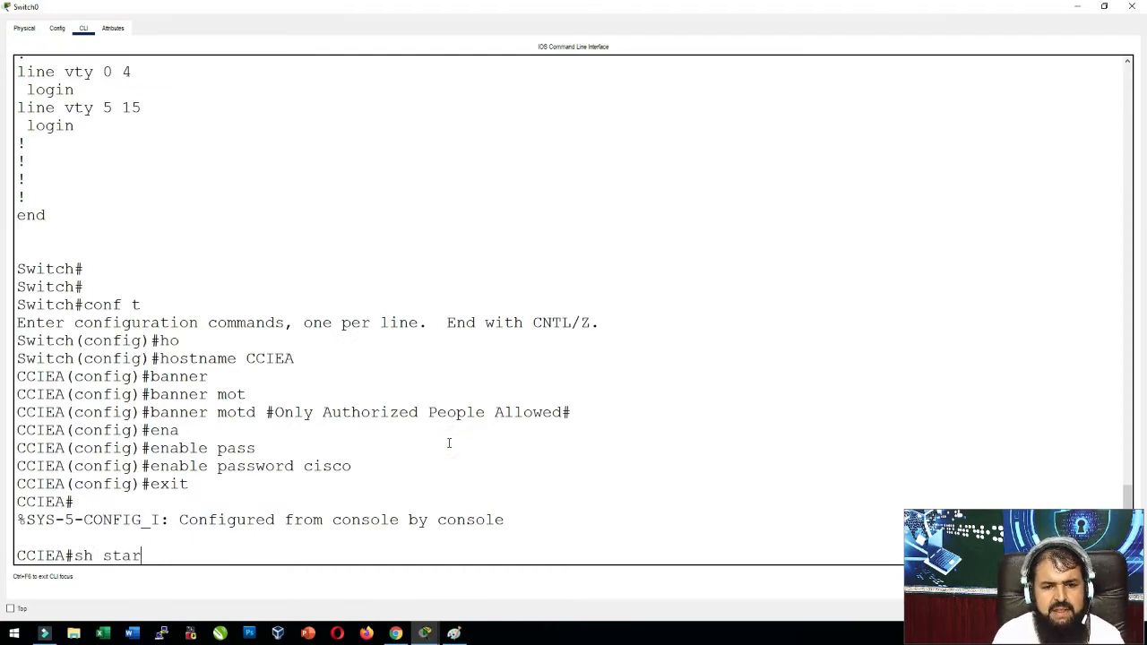
{"action": "key", "text": "Tab"}
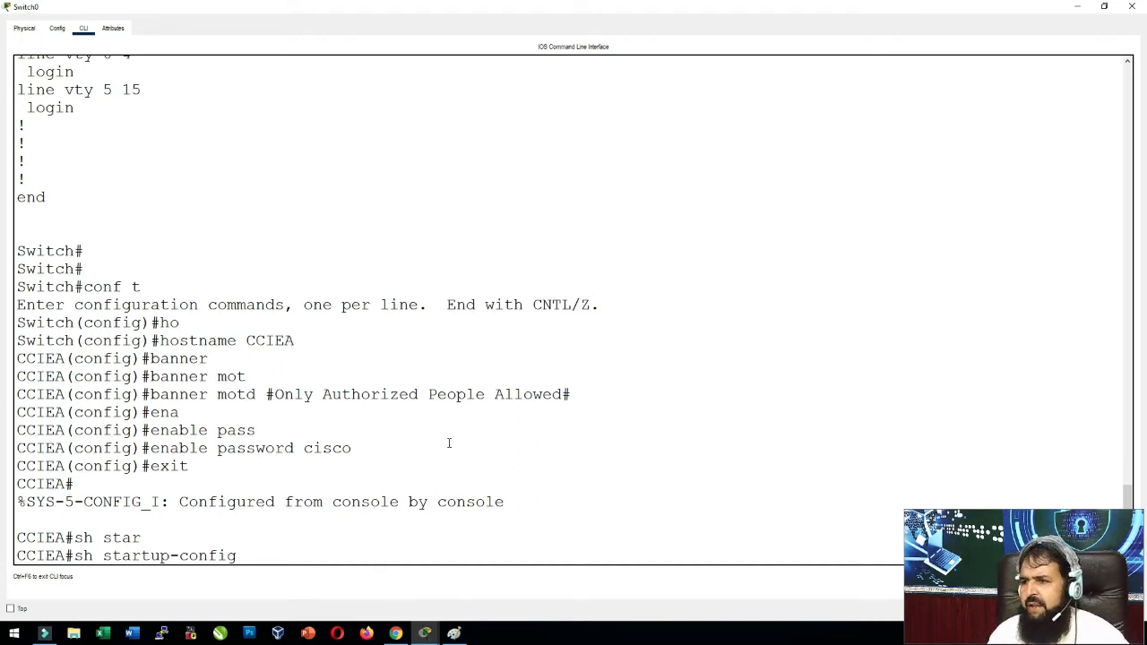
{"action": "key", "text": "Return"}
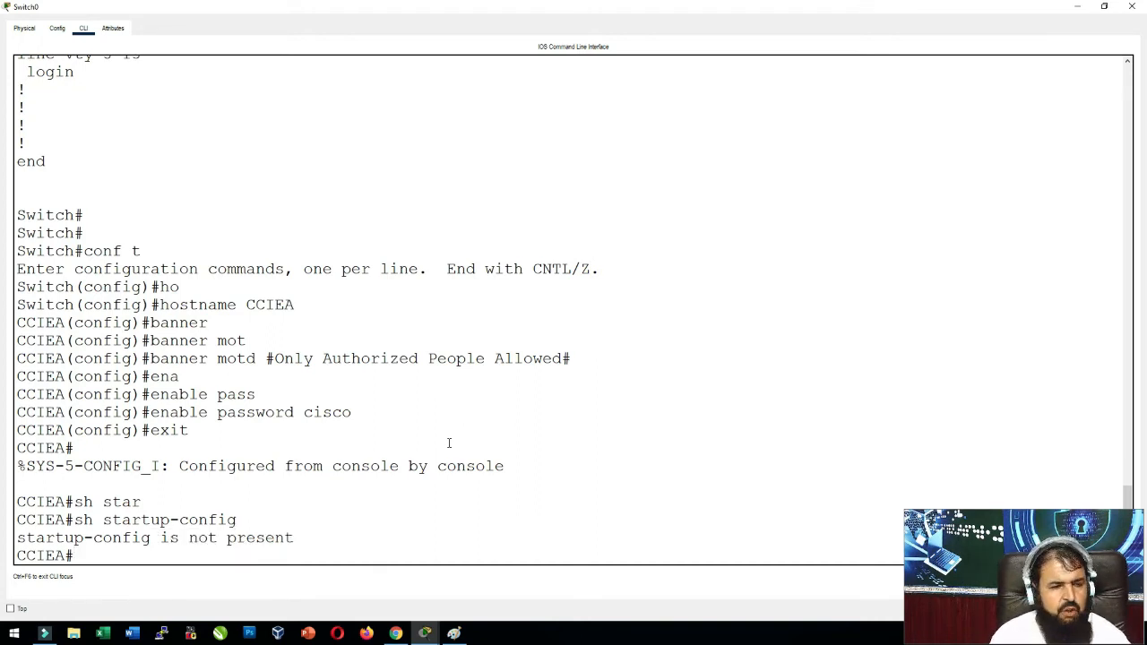
{"action": "type", "text": "sh run"}
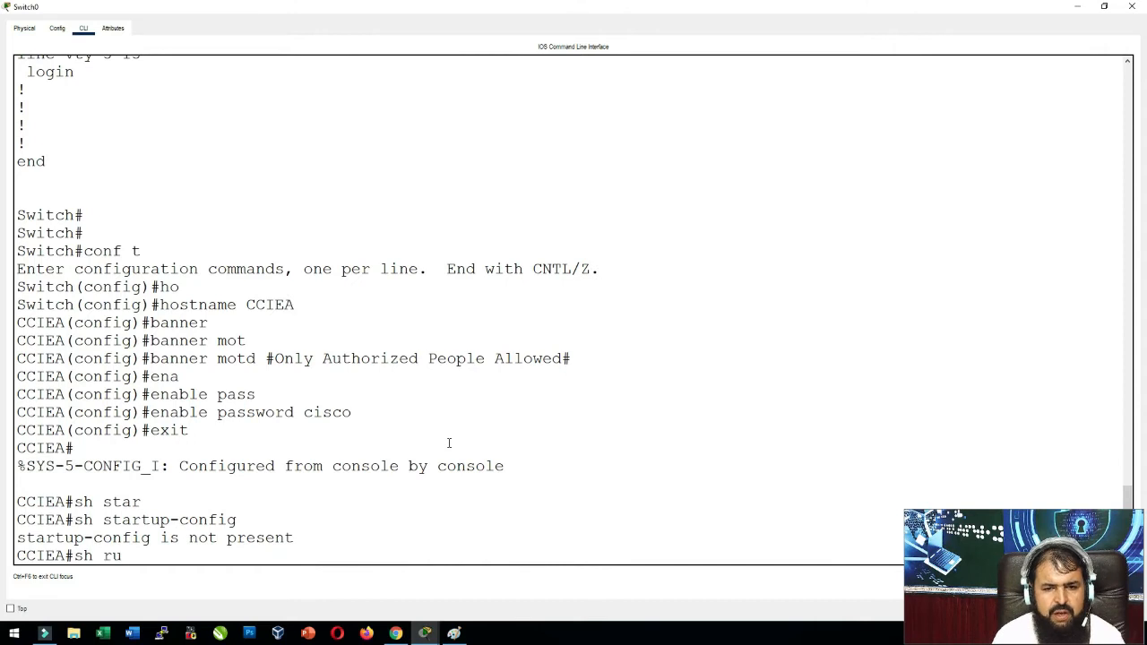
{"action": "key", "text": "Tab"}
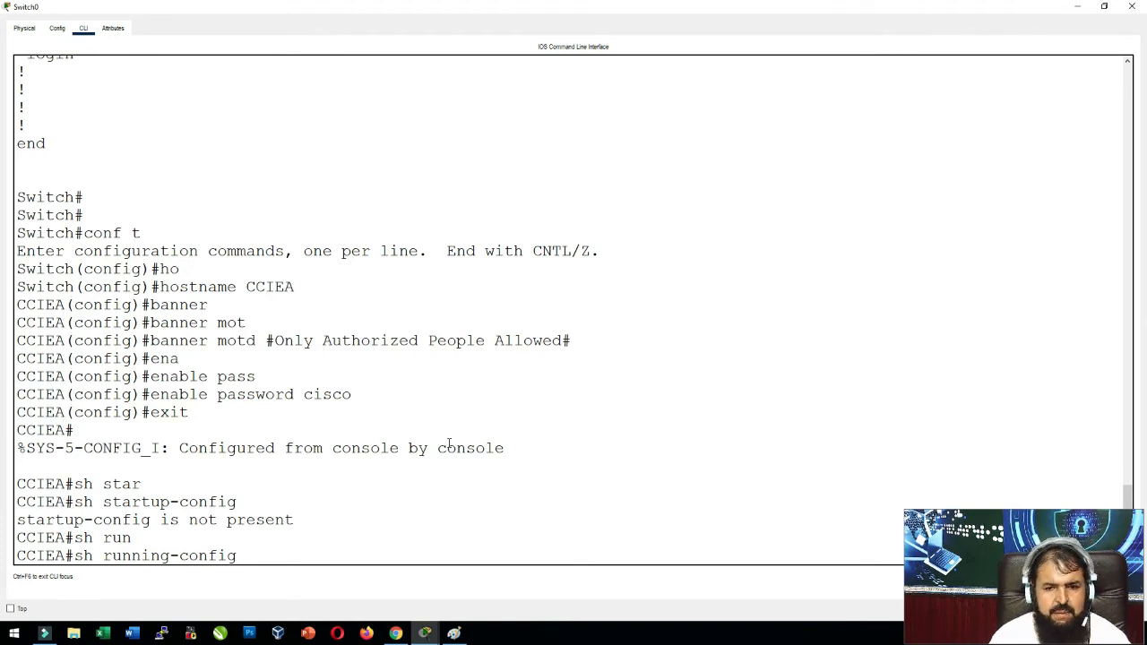
Clear the mistyped line and log out of the console with exit.
{"action": "type", "text": "\\"}
{"action": "key", "text": "BackSpace"}
{"action": "key", "text": "BackSpace"}
{"action": "key", "text": "BackSpace"}
{"action": "key", "text": "BackSpace"}
{"action": "key", "text": "BackSpace"}
{"action": "key", "text": "BackSpace"}
{"action": "key", "text": "BackSpace"}
{"action": "key", "text": "BackSpace"}
{"action": "key", "text": "BackSpace"}
{"action": "key", "text": "BackSpace"}
{"action": "key", "text": "BackSpace"}
{"action": "key", "text": "BackSpace"}
{"action": "key", "text": "BackSpace"}
{"action": "key", "text": "BackSpace"}
{"action": "key", "text": "BackSpace"}
{"action": "key", "text": "BackSpace"}
{"action": "key", "text": "BackSpace"}
{"action": "key", "text": "BackSpace"}
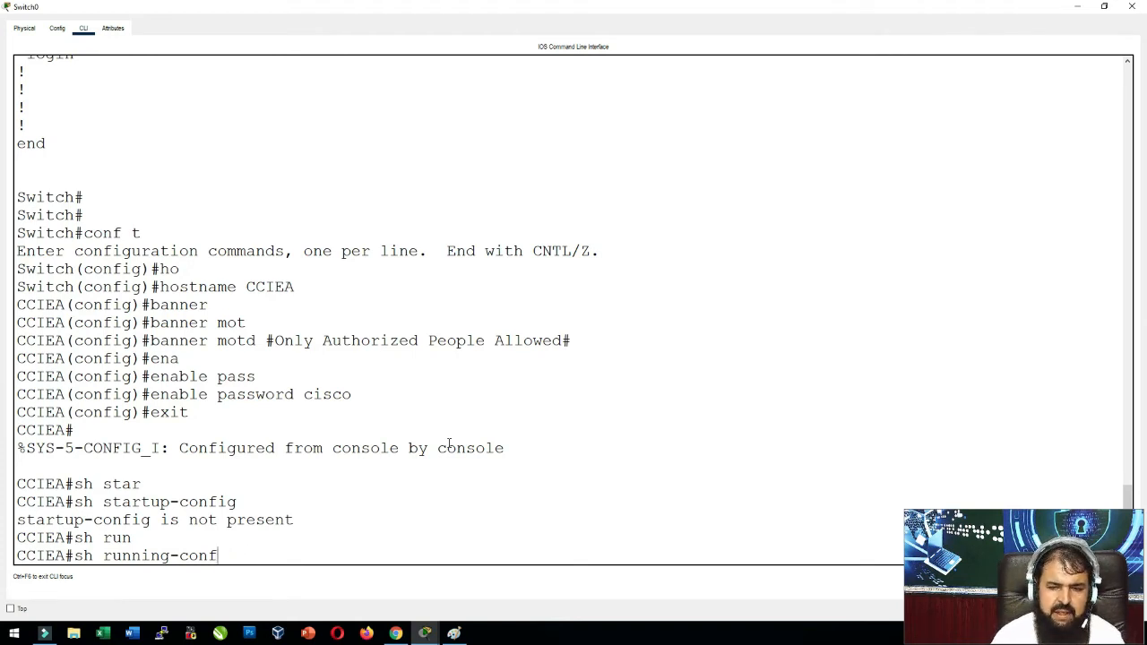
{"action": "type", "text": "exit"}
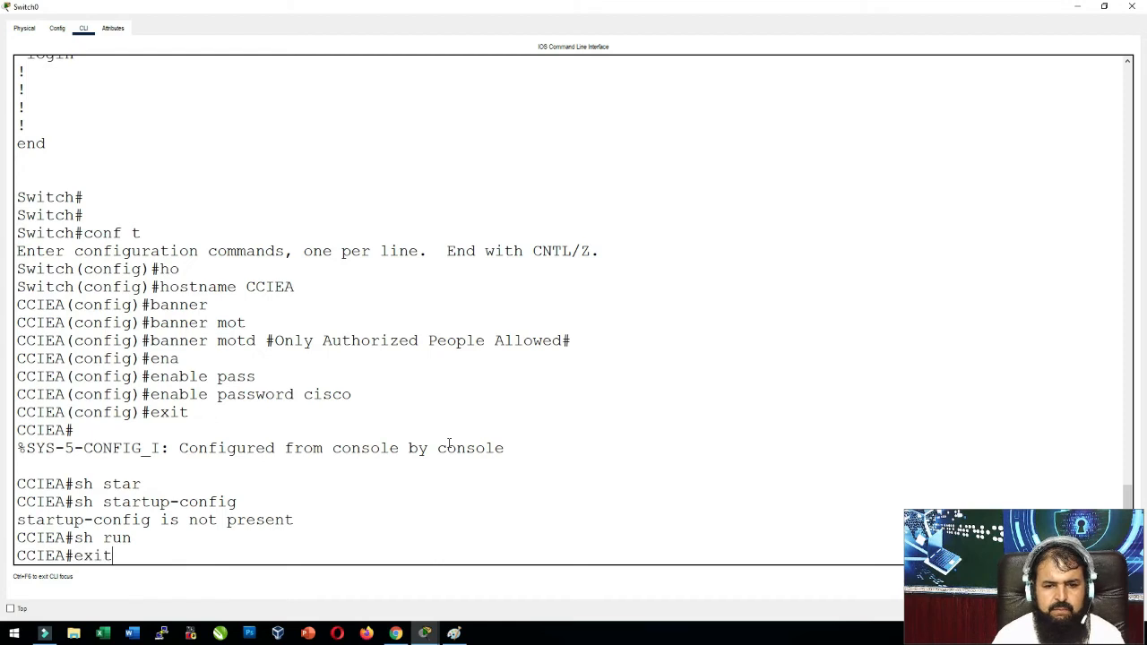
{"action": "key", "text": "Return"}
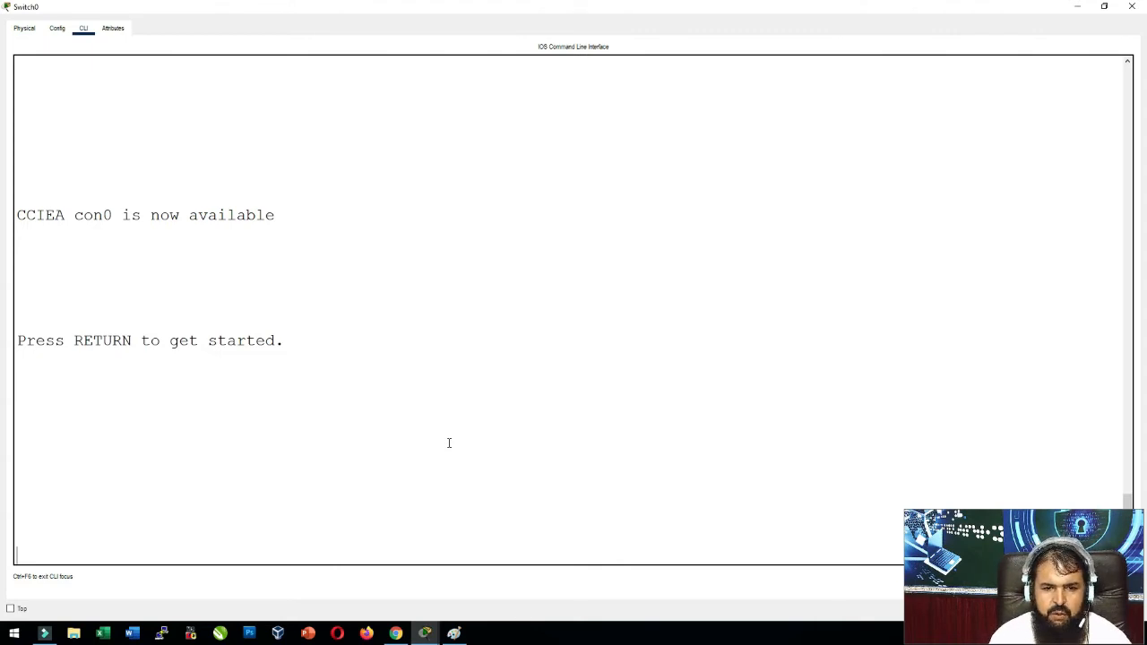
Start a new session, read the Only Authorized People Allowed banner, and enable with the password.
{"action": "key", "text": "Return"}
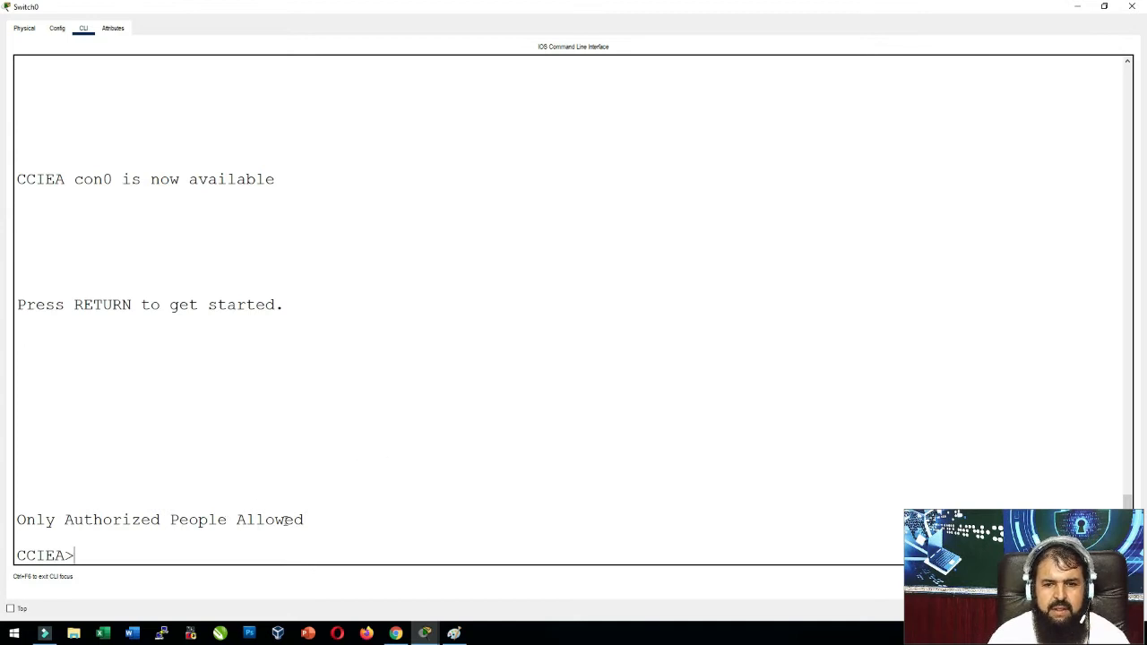
{"action": "left_click_drag", "start_coordinate": [304, 520], "coordinate": [17, 520]}
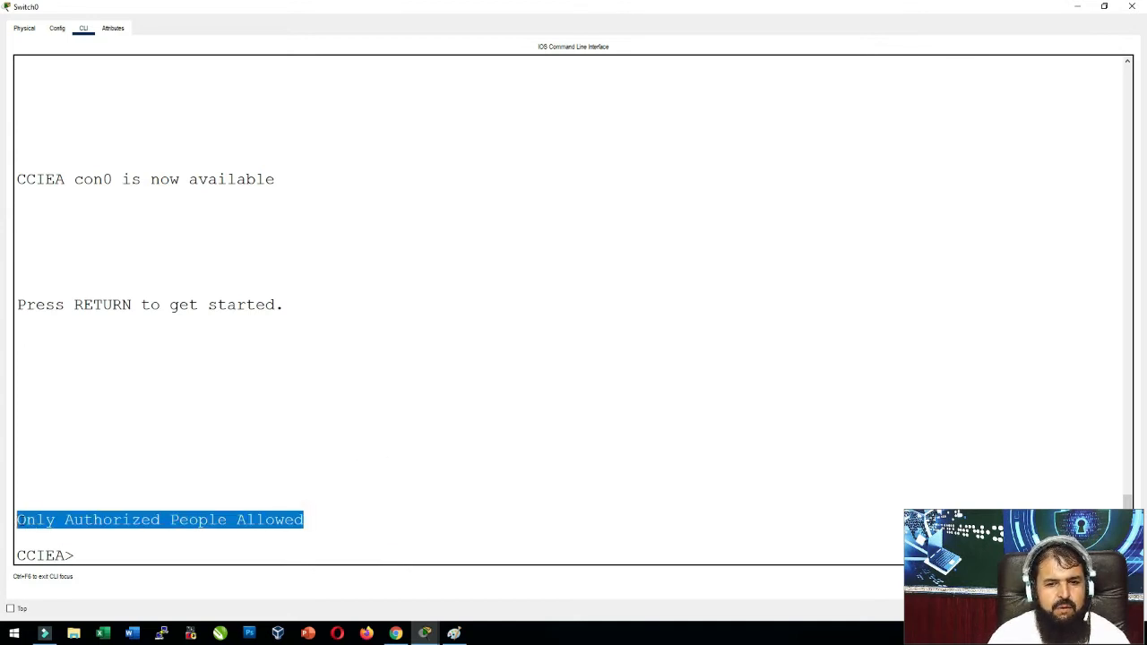
{"action": "left_click", "coordinate": [154, 526]}
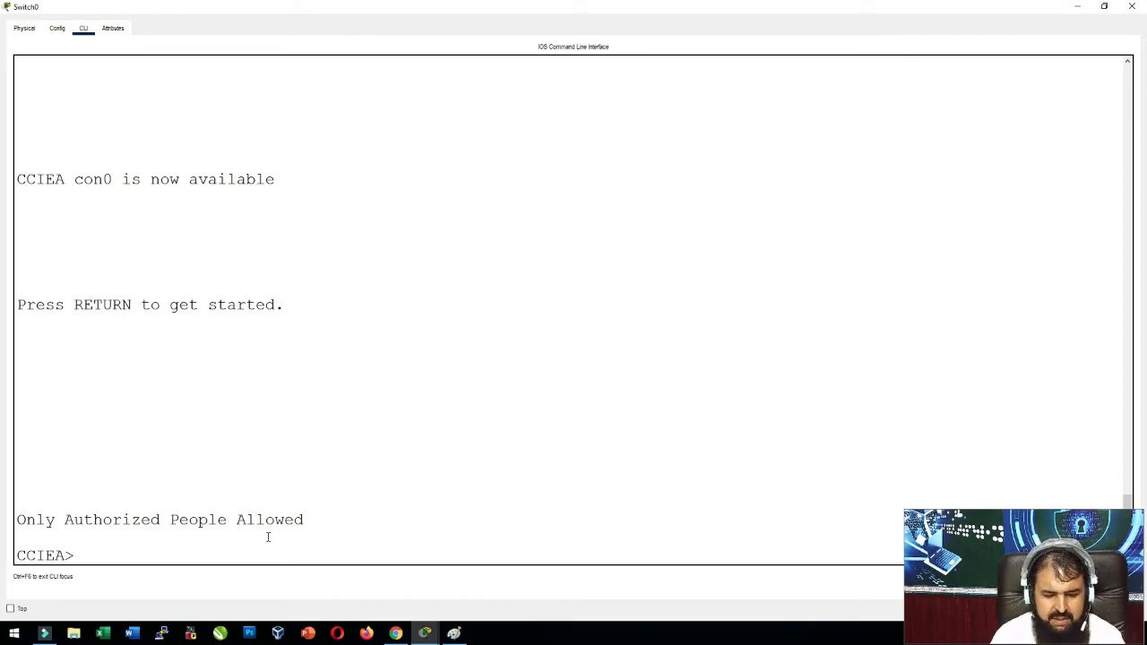
{"action": "type", "text": "en"}
{"action": "key", "text": "Return"}
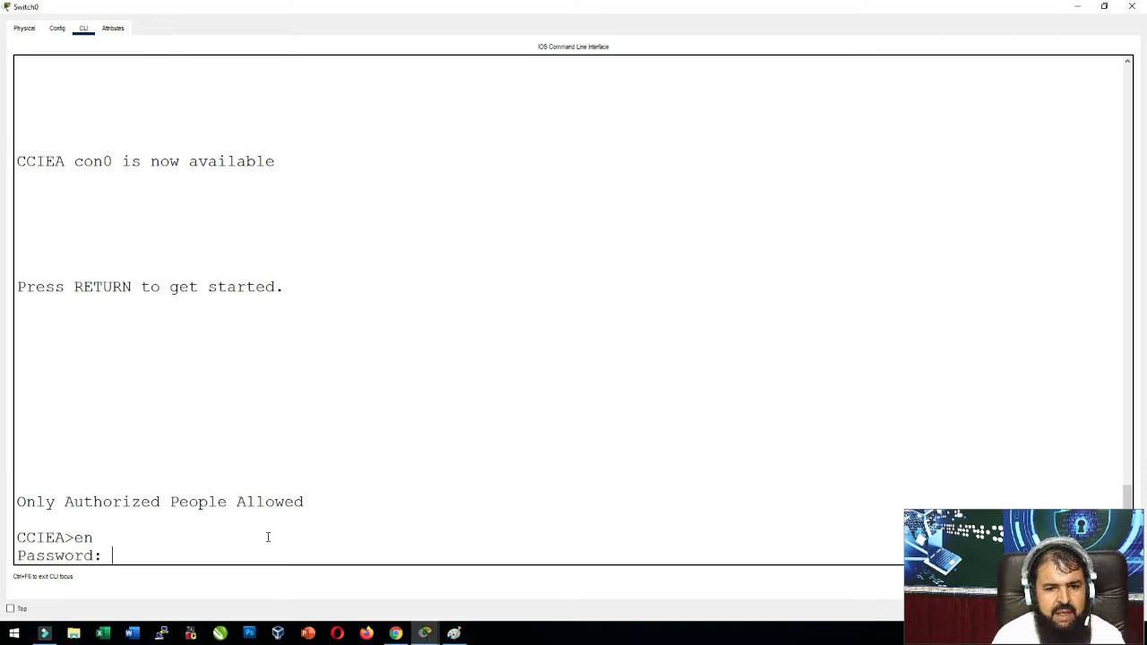
{"action": "key", "text": "Return"}
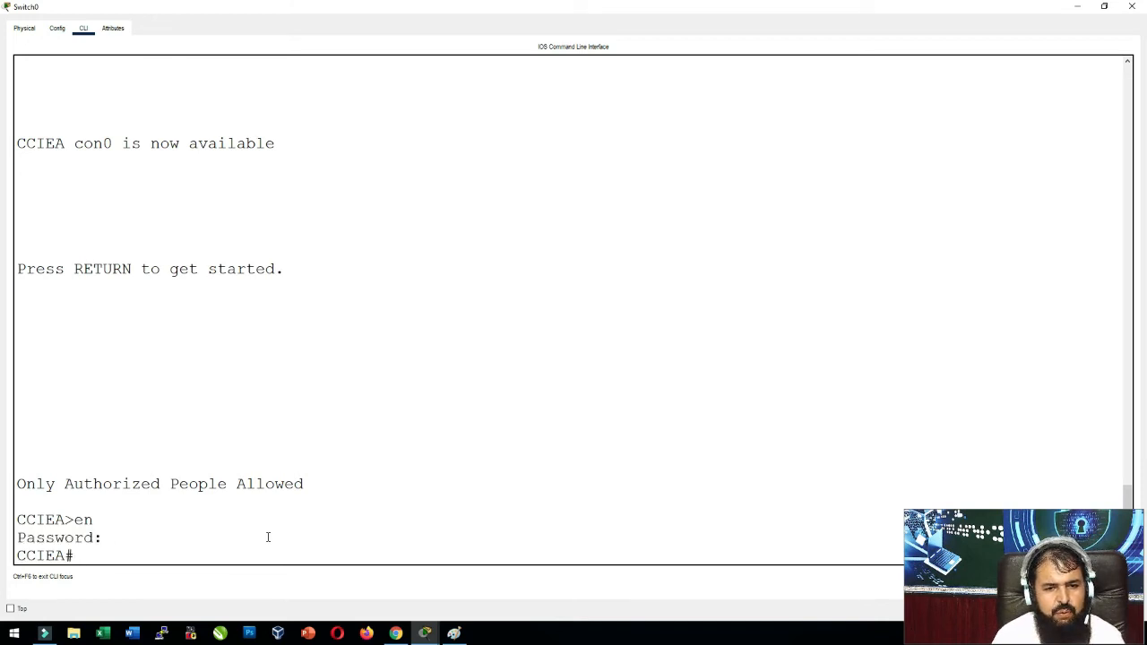
Run show running-config on the CCIEA switch.
{"action": "type", "text": "sh run"}
{"action": "key", "text": "Tab"}
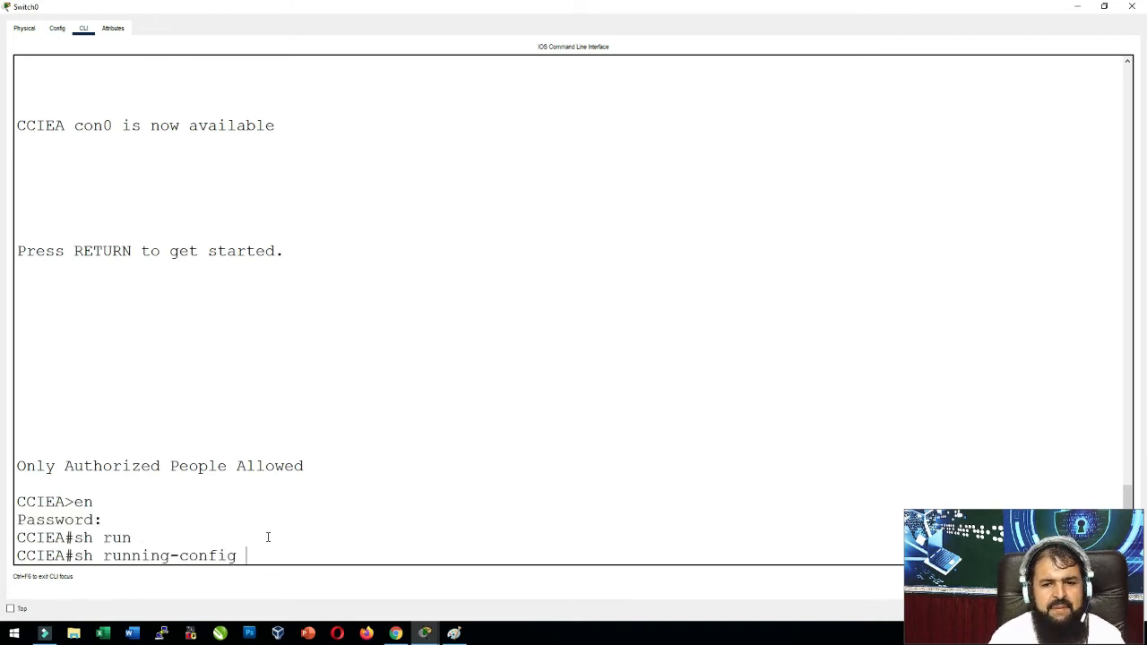
{"action": "key", "text": "Return"}
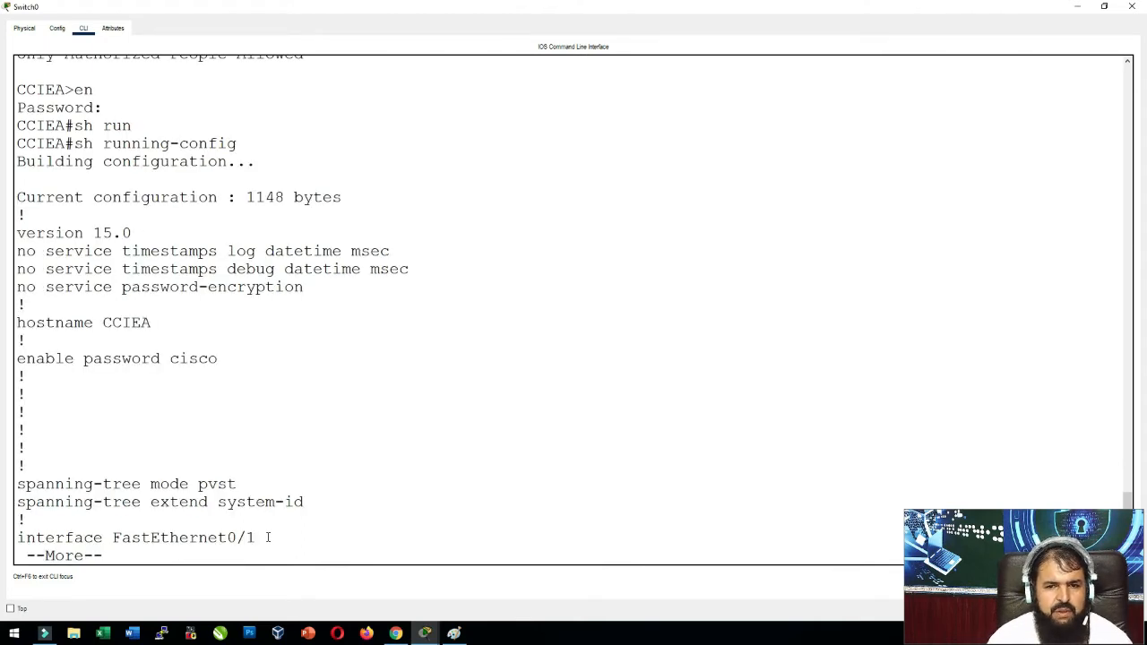
Highlight the hostname CCIEA, enable password and banner motd lines while paging to the end.
{"action": "left_click_drag", "start_coordinate": [54, 309], "coordinate": [179, 325]}
{"action": "left_click", "coordinate": [308, 346]}
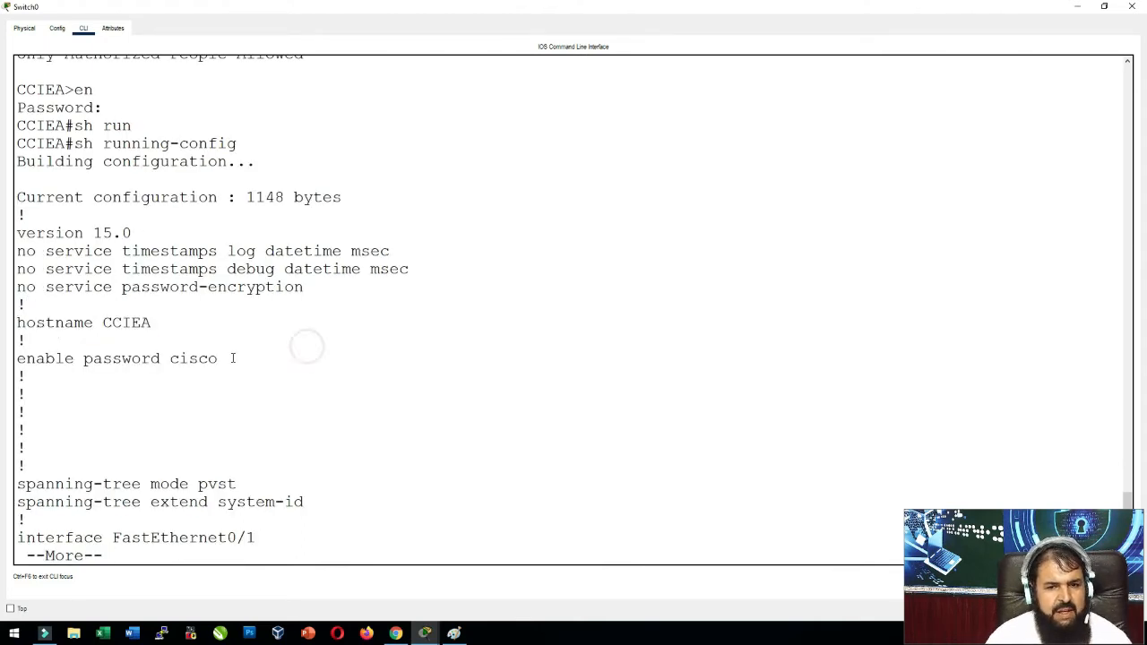
{"action": "left_click_drag", "start_coordinate": [221, 359], "coordinate": [174, 361]}
{"action": "left_click", "coordinate": [212, 358]}
{"action": "left_click", "coordinate": [126, 359]}
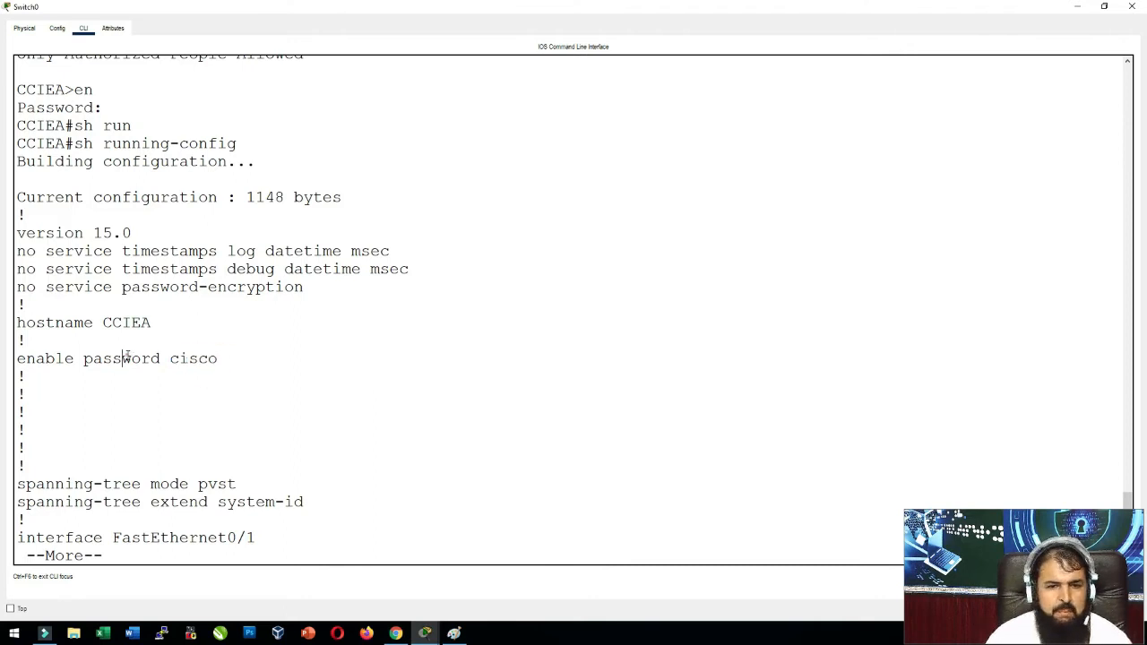
{"action": "key", "text": "Return"}
{"action": "key", "text": "Return"}
{"action": "key", "text": "Return"}
{"action": "key", "text": "Return"}
{"action": "key", "text": "Return"}
{"action": "key", "text": "Return"}
{"action": "key", "text": "Return"}
{"action": "key", "text": "Return"}
{"action": "key", "text": "Return"}
{"action": "key", "text": "Return"}
{"action": "key", "text": "Return"}
{"action": "key", "text": "Return"}
{"action": "key", "text": "Return"}
{"action": "key", "text": "Return"}
{"action": "key", "text": "Return"}
{"action": "key", "text": "Return"}
{"action": "key", "text": "Return"}
{"action": "key", "text": "Return"}
{"action": "key", "text": "Return"}
{"action": "key", "text": "Return"}
{"action": "key", "text": "Return"}
{"action": "key", "text": "Return"}
{"action": "key", "text": "Return"}
{"action": "key", "text": "Return"}
{"action": "key", "text": "Return"}
{"action": "key", "text": "Return"}
{"action": "key", "text": "Return"}
{"action": "key", "text": "Return"}
{"action": "key", "text": "Return"}
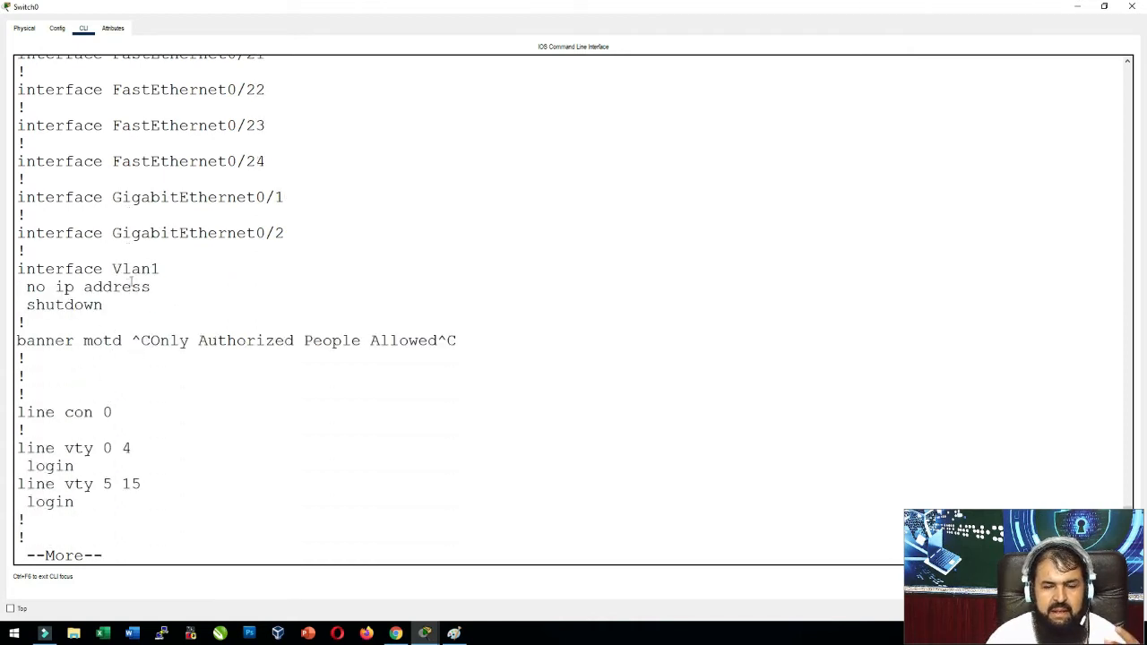
{"action": "left_click_drag", "start_coordinate": [136, 335], "coordinate": [477, 344]}
{"action": "left_click", "coordinate": [477, 344]}
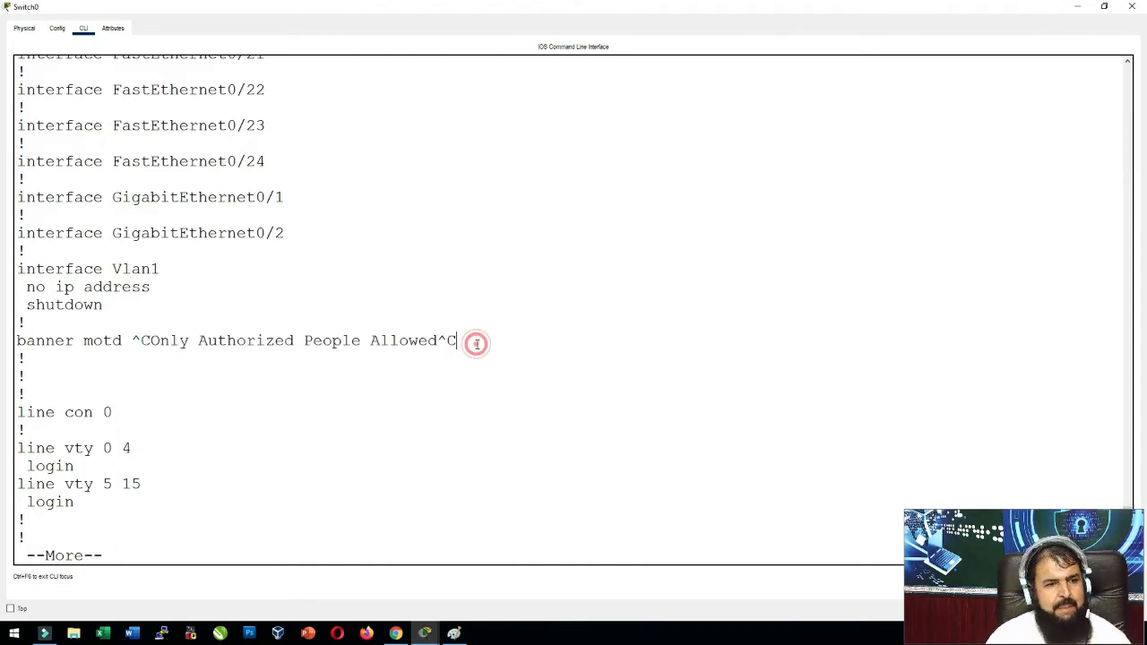
{"action": "key", "text": "Return"}
{"action": "key", "text": "Return"}
{"action": "key", "text": "Return"}
{"action": "key", "text": "Return"}
{"action": "key", "text": "Return"}
{"action": "key", "text": "Return"}
{"action": "key", "text": "Return"}
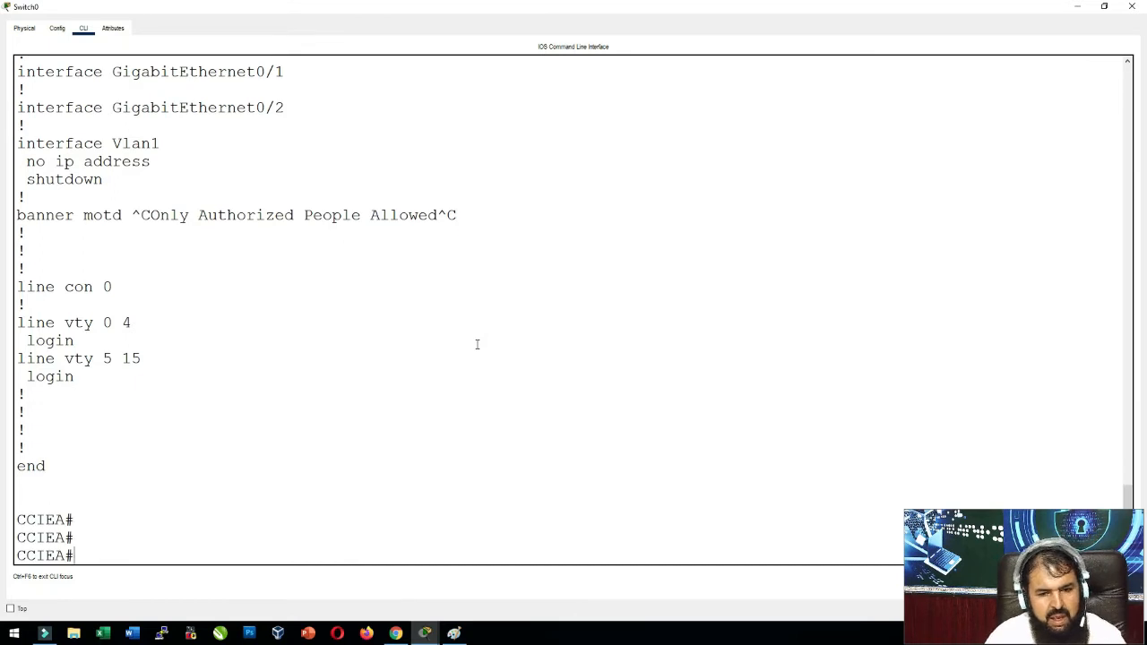
Stage the write memory command at CCIEA# using Tab completion, then open the Windows Run dialog.
{"action": "type", "text": "w"}
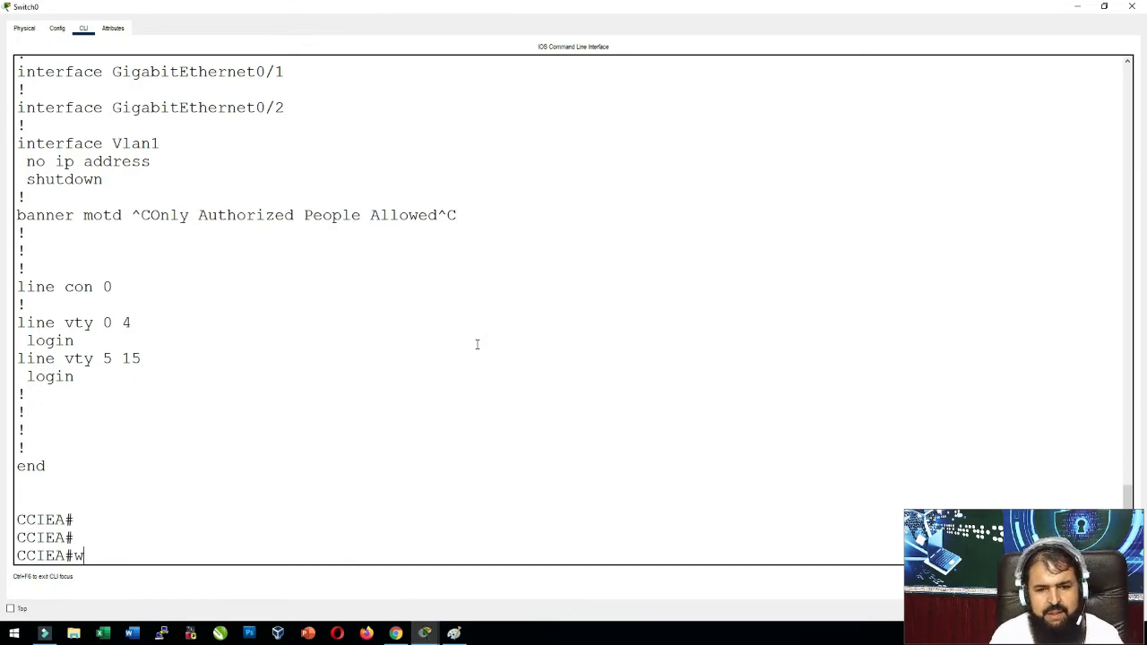
{"action": "key", "text": "Tab"}
{"action": "type", "text": "n"}
{"action": "key", "text": "Tab"}
{"action": "key", "text": "BackSpace"}
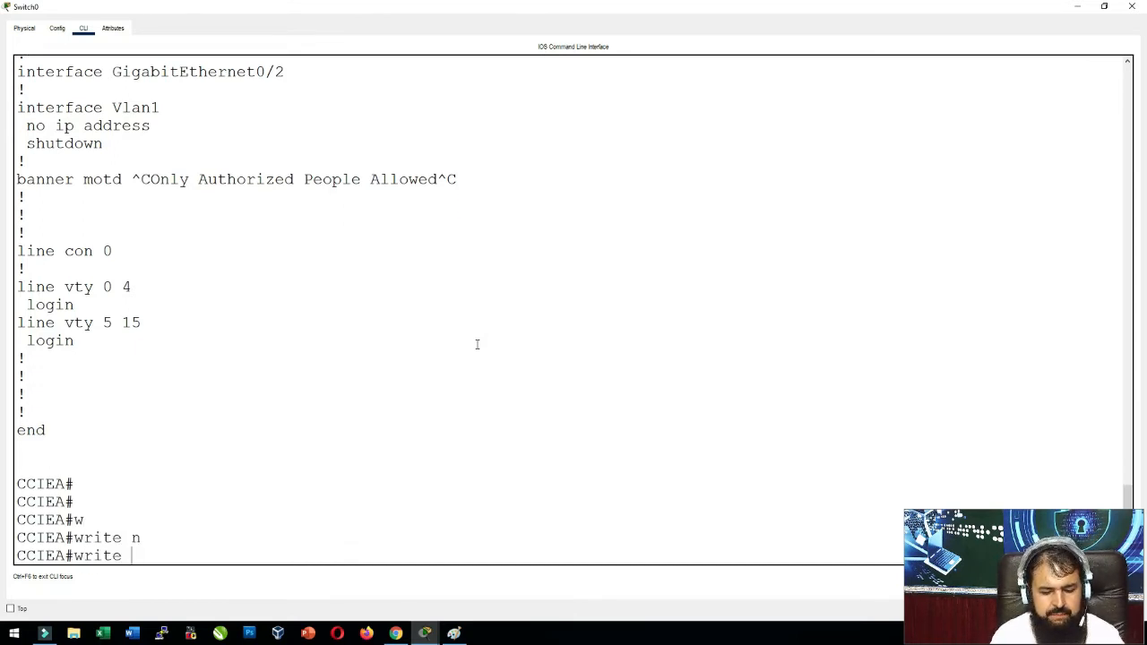
{"action": "type", "text": "m"}
{"action": "key", "text": "Tab"}
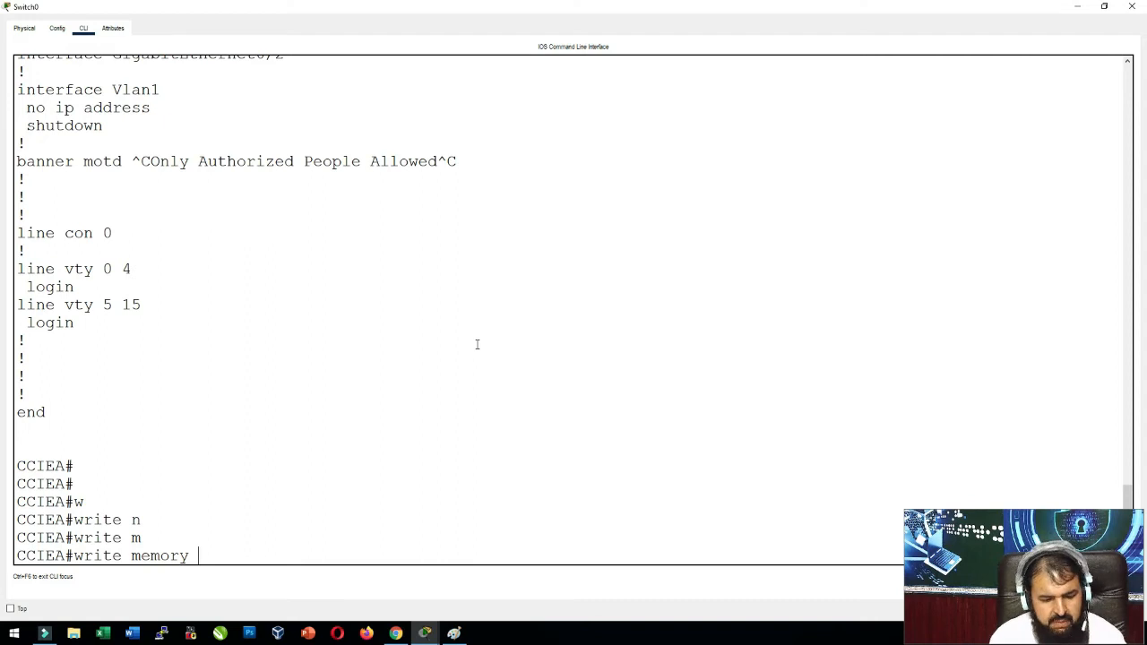
{"action": "key", "text": "super+r"}
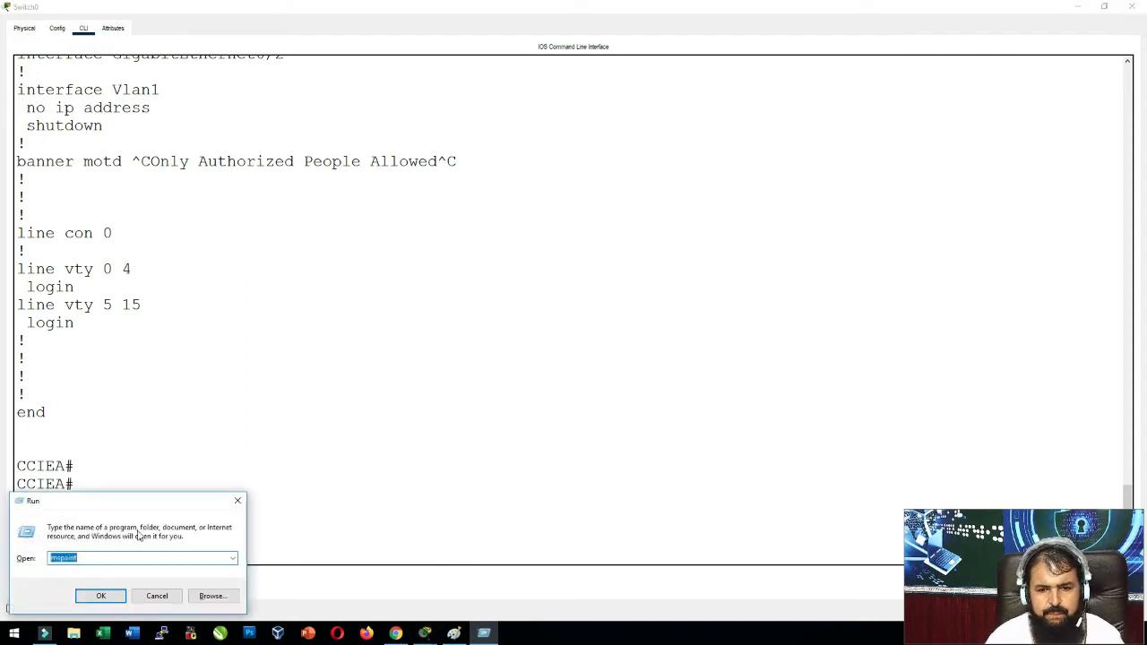
Try an SSH session to 10.10.10.2 in PuTTY, dismiss the connection-refused error, and close PuTTY.
{"action": "left_click", "coordinate": [164, 596]}
{"action": "left_click", "coordinate": [162, 634]}
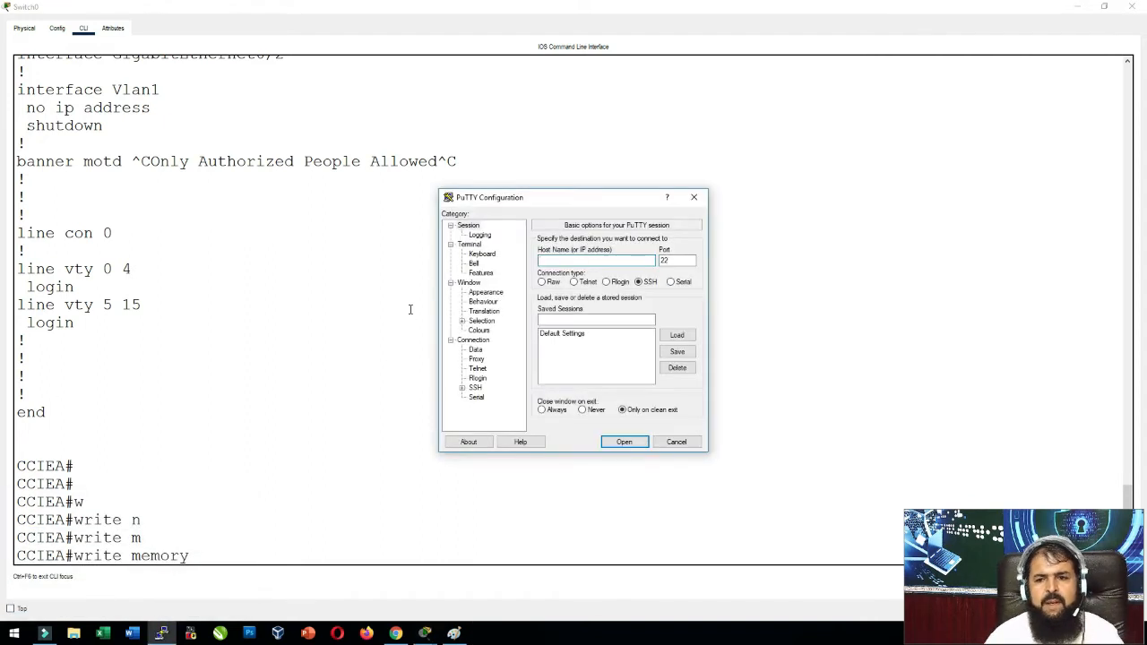
{"action": "type", "text": "10.10.10.2"}
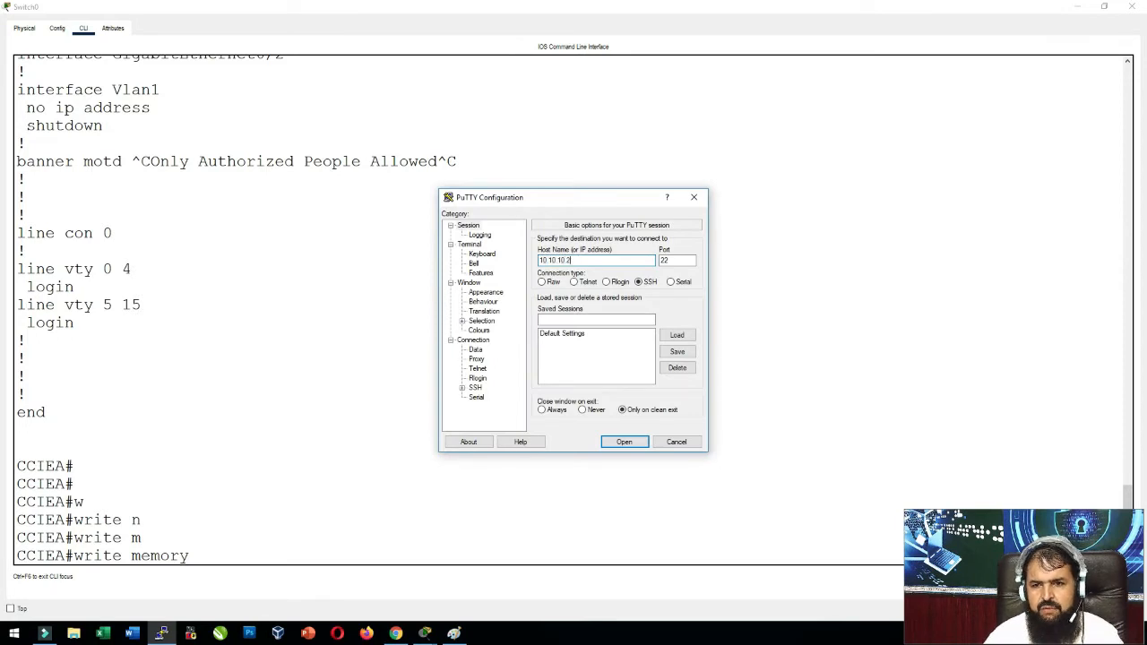
{"action": "key", "text": "Return"}
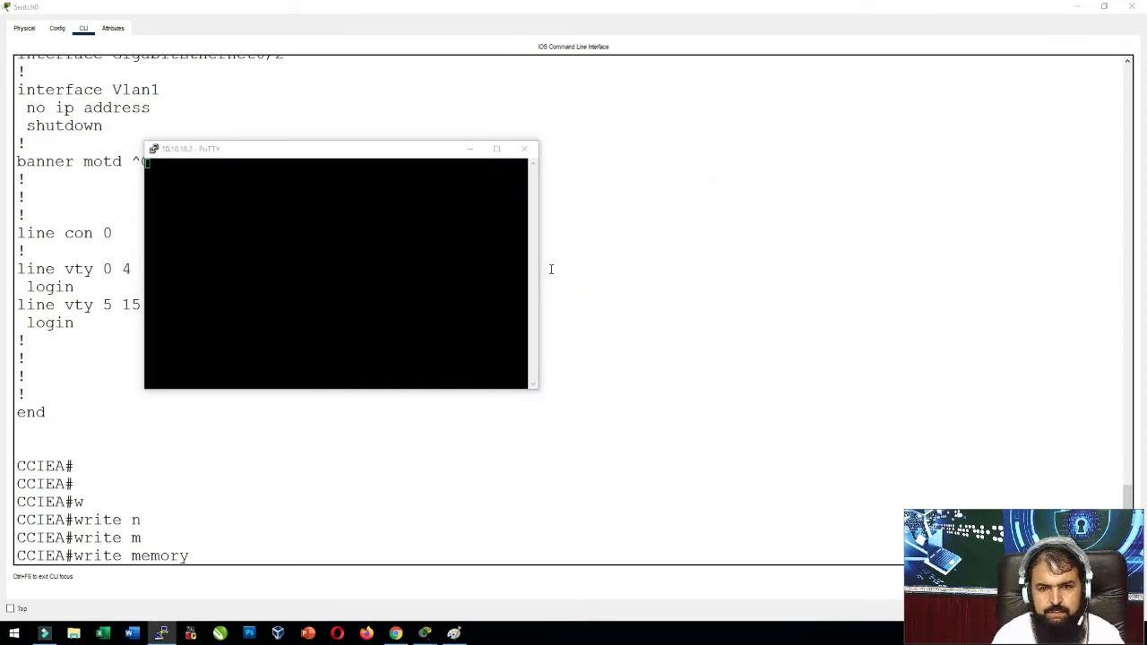
{"action": "key", "text": "Return"}
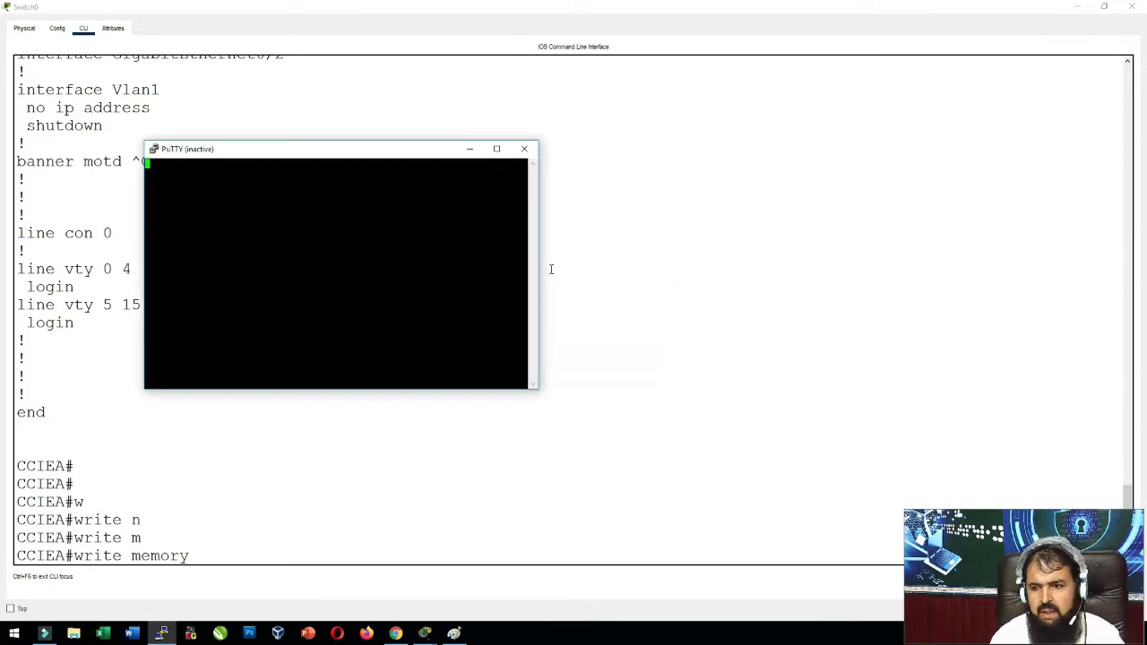
{"action": "left_click", "coordinate": [525, 149]}
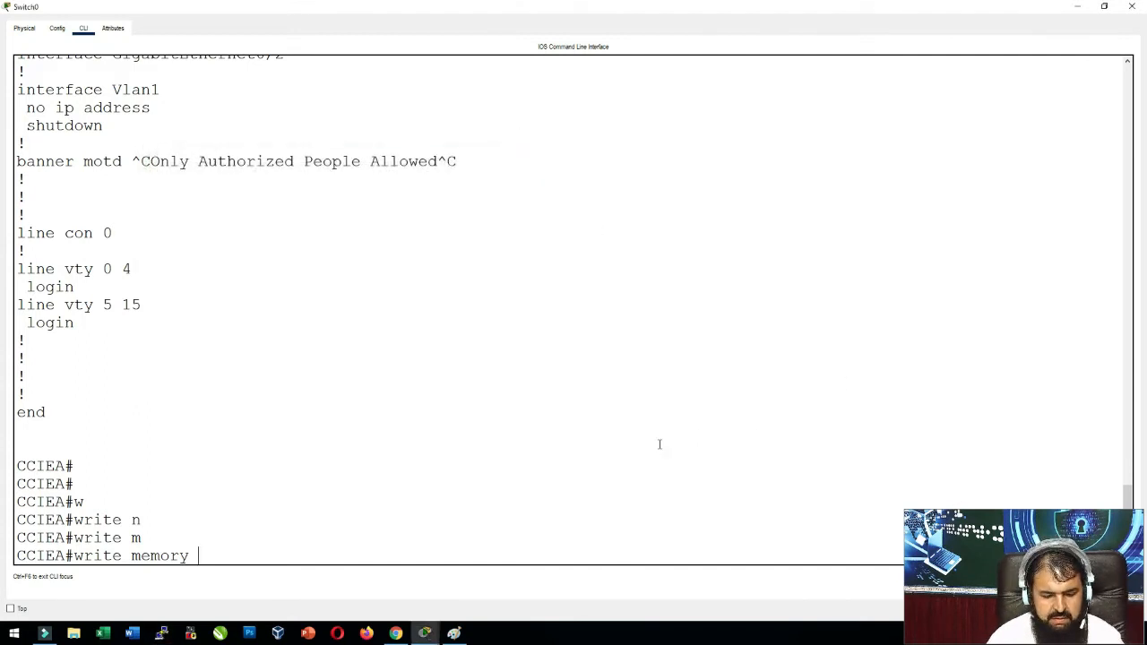
{"action": "key", "text": "super+r"}
Telnet to 10.10.10.2 from Command Prompt, log in with the username and password, and enter enable mode.
{"action": "key", "text": "Return"}
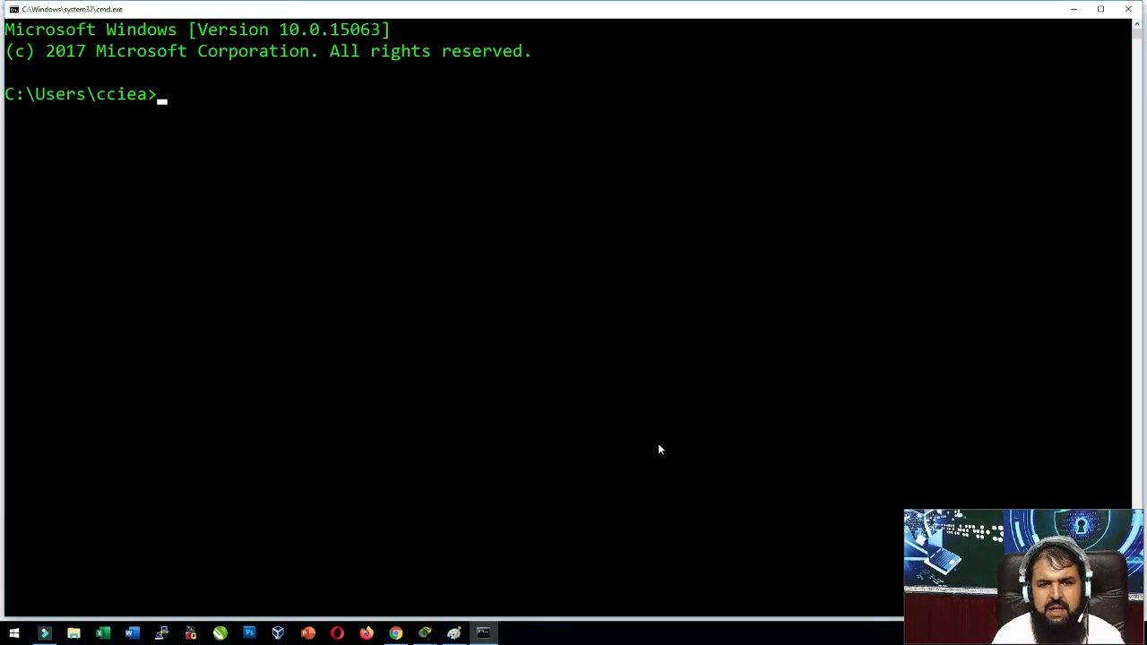
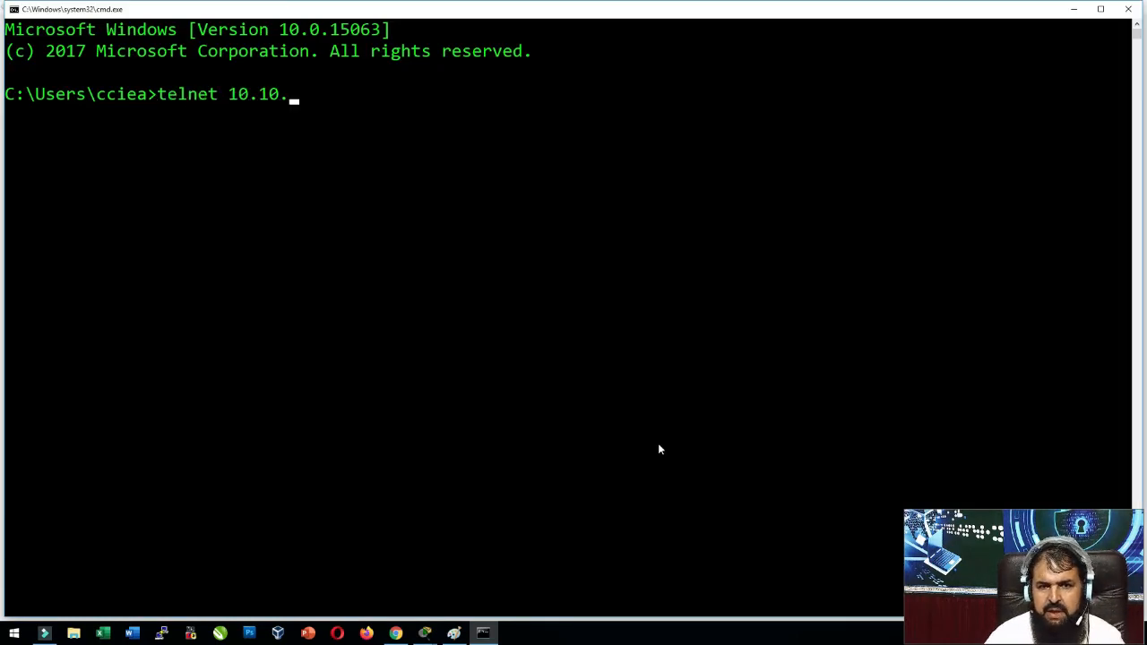
{"action": "key", "text": "Return"}
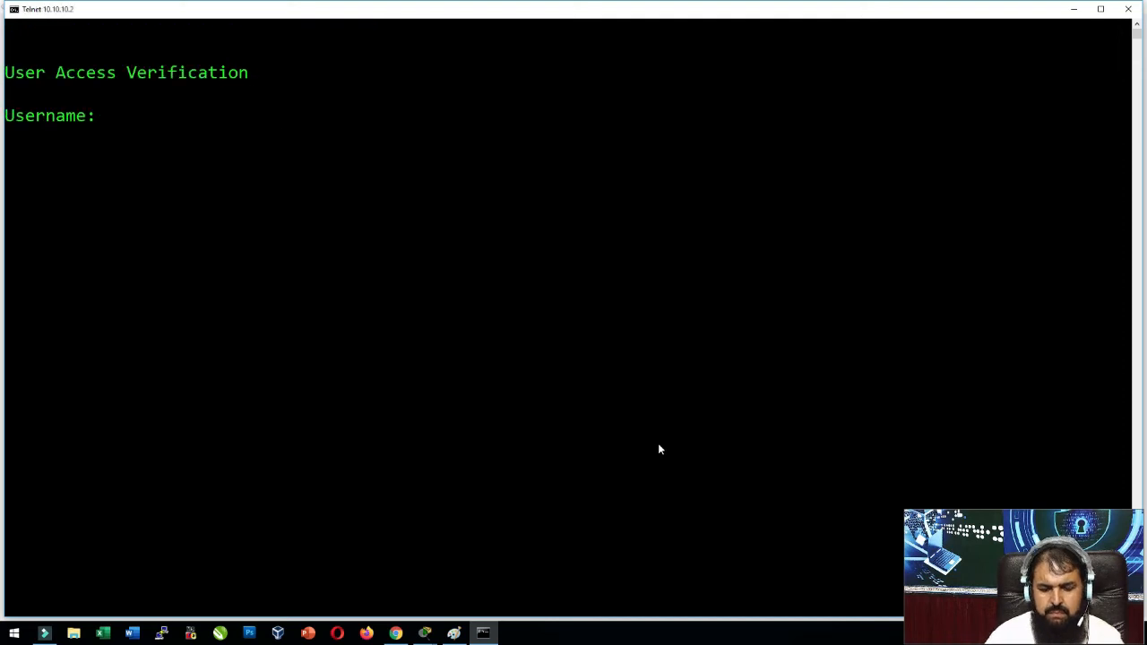
{"action": "key", "text": "Return"}
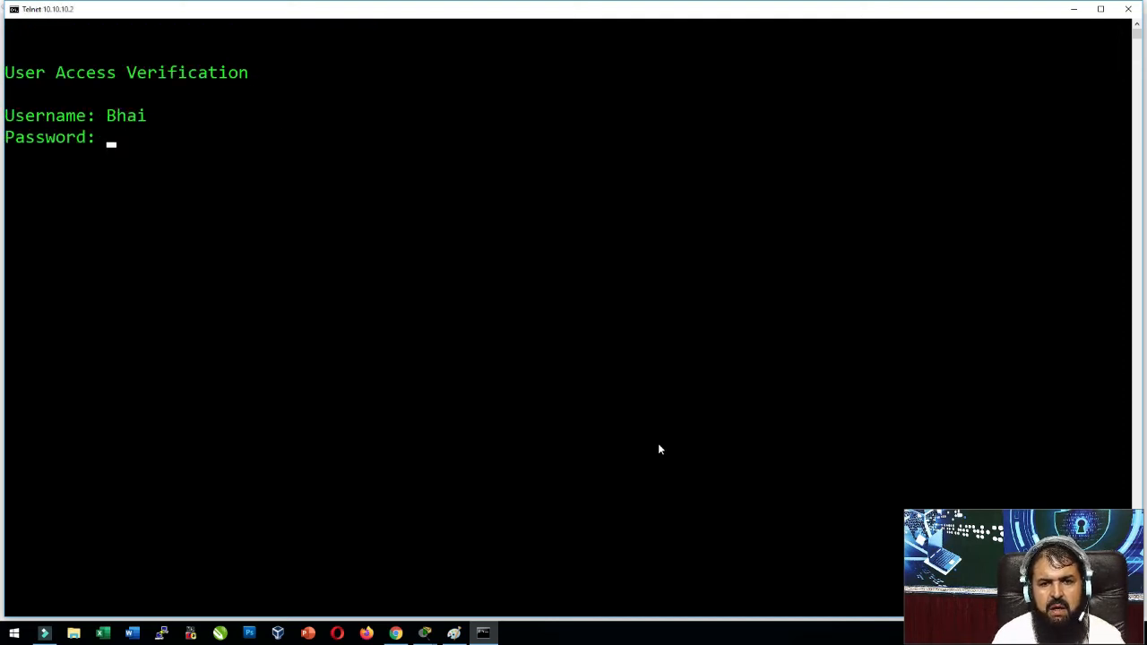
{"action": "key", "text": "Return"}
{"action": "key", "text": "Return"}
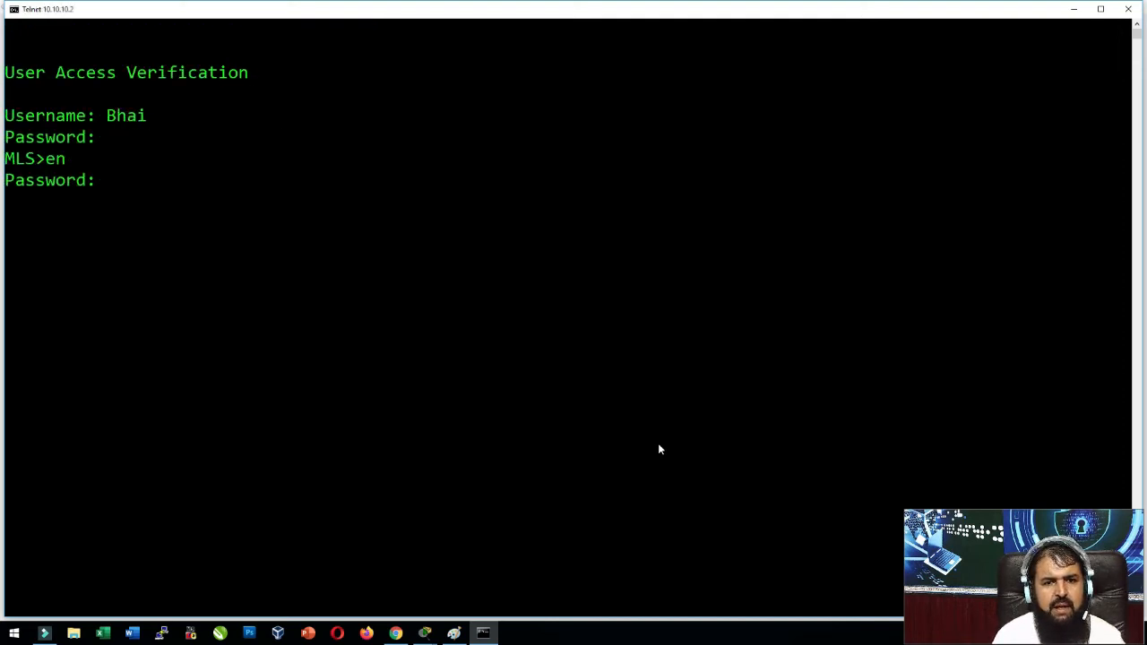
{"action": "key", "text": "Return"}
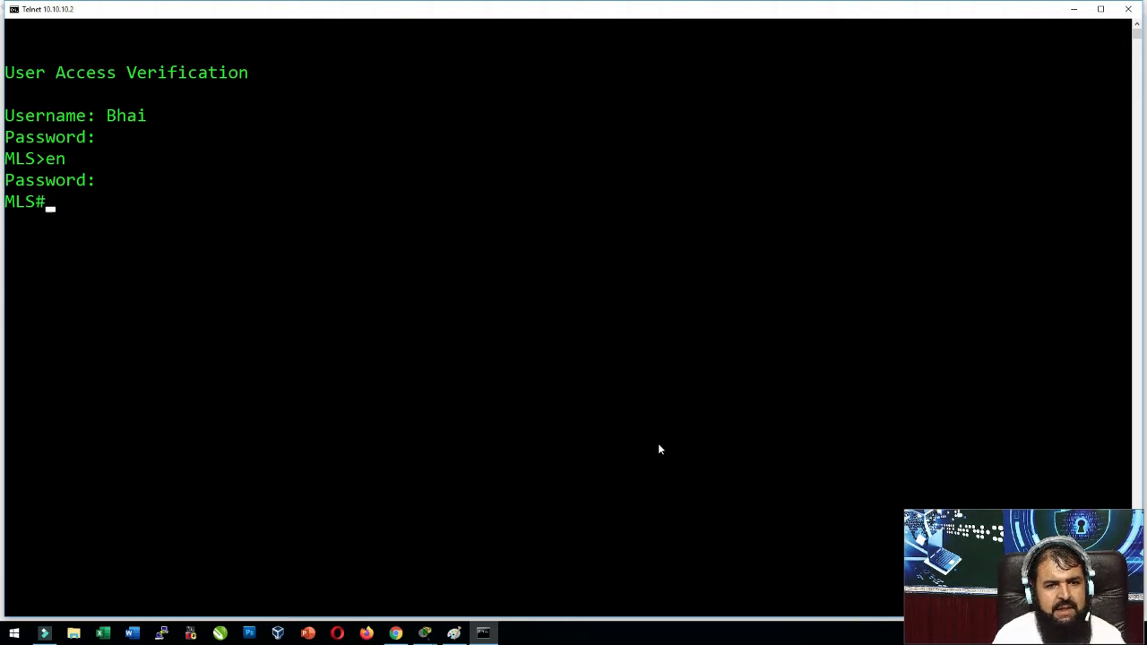
Save the MLS running configuration with wr after several write attempts, then close the Telnet window.
{"action": "type", "text": "w"}
{"action": "key", "text": "Return"}
{"action": "type", "text": "m"}
{"action": "key", "text": "Return"}
{"action": "type", "text": "m"}
{"action": "key", "text": "BackSpace"}
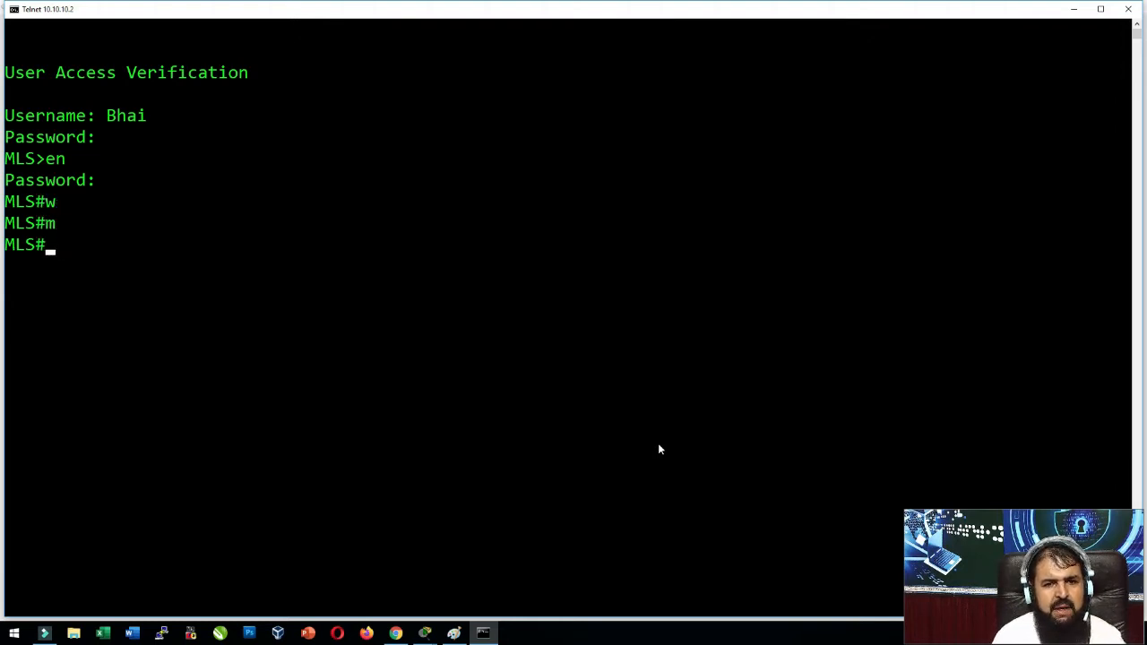
{"action": "type", "text": "w"}
{"action": "key", "text": "Return"}
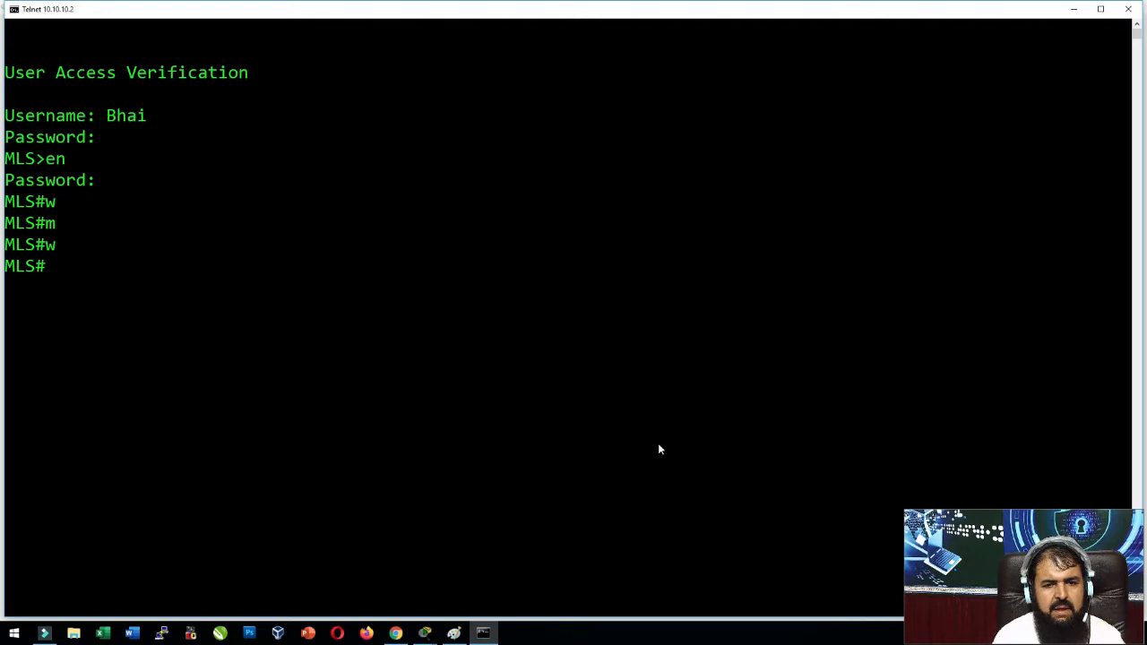
{"action": "type", "text": "write me"}
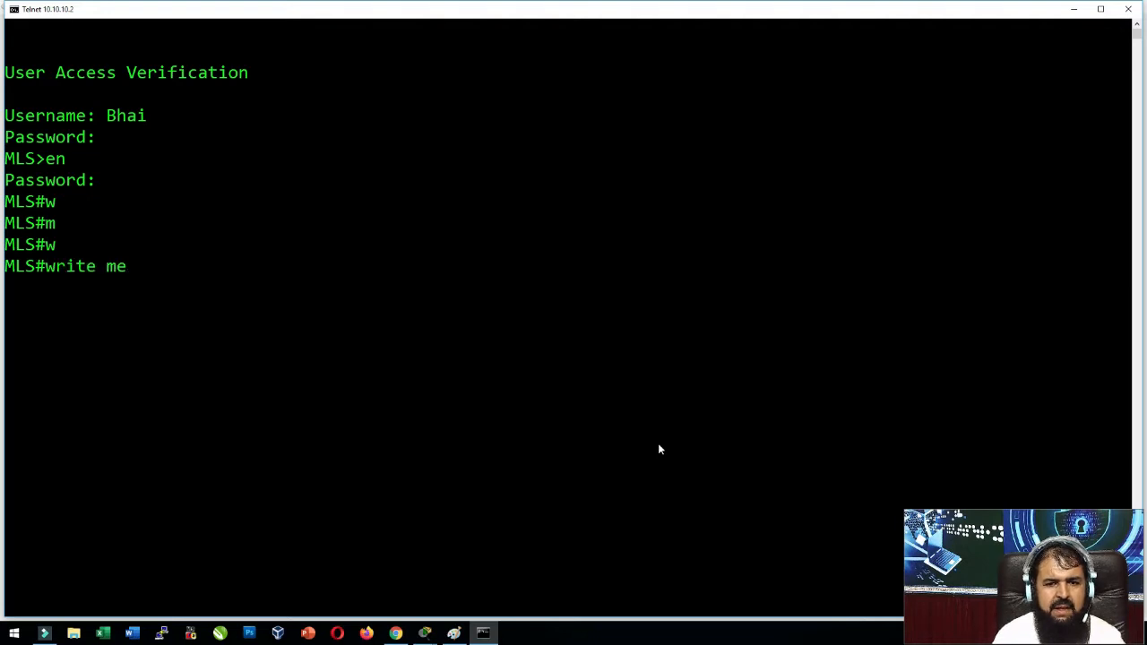
{"action": "key", "text": "BackSpace"}
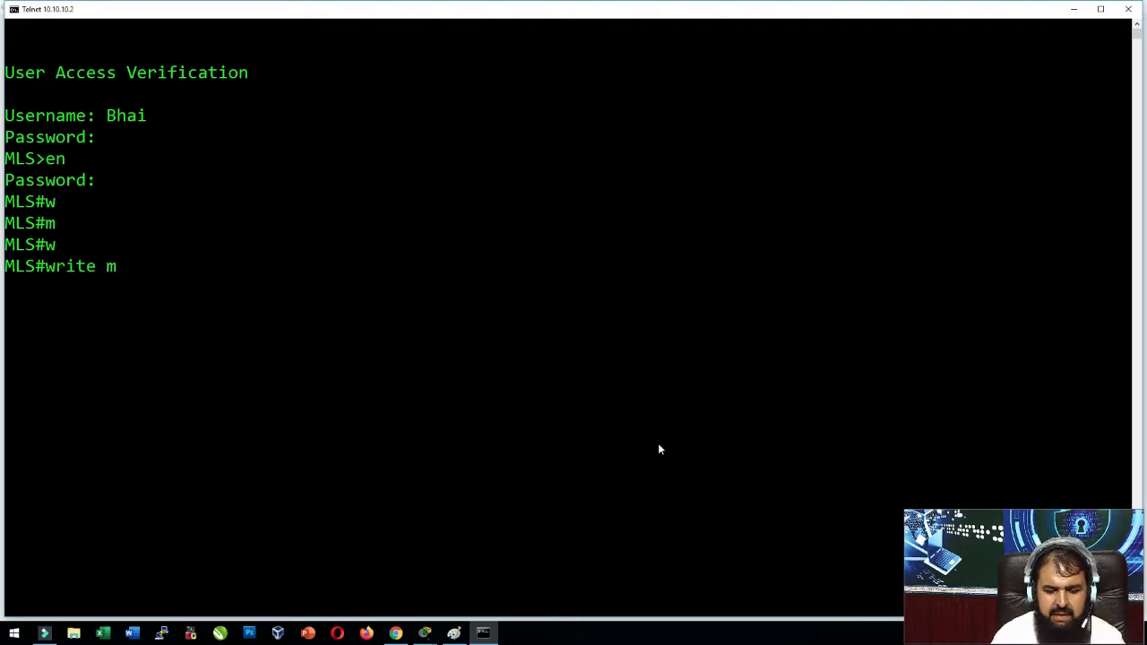
{"action": "key", "text": "Return"}
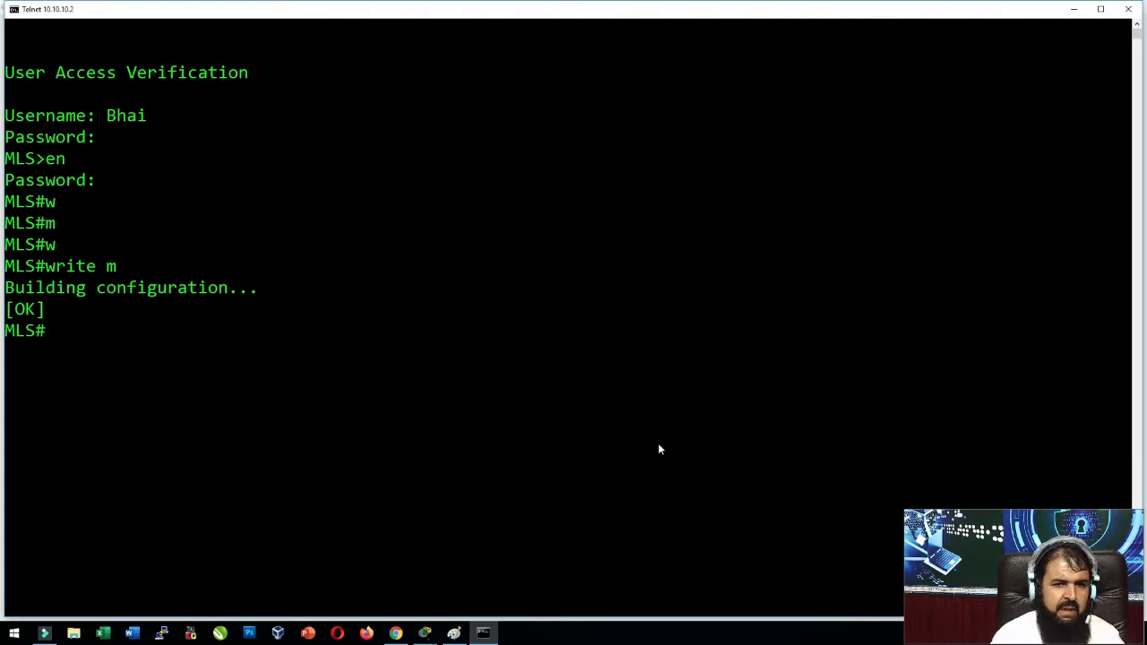
{"action": "type", "text": "wm"}
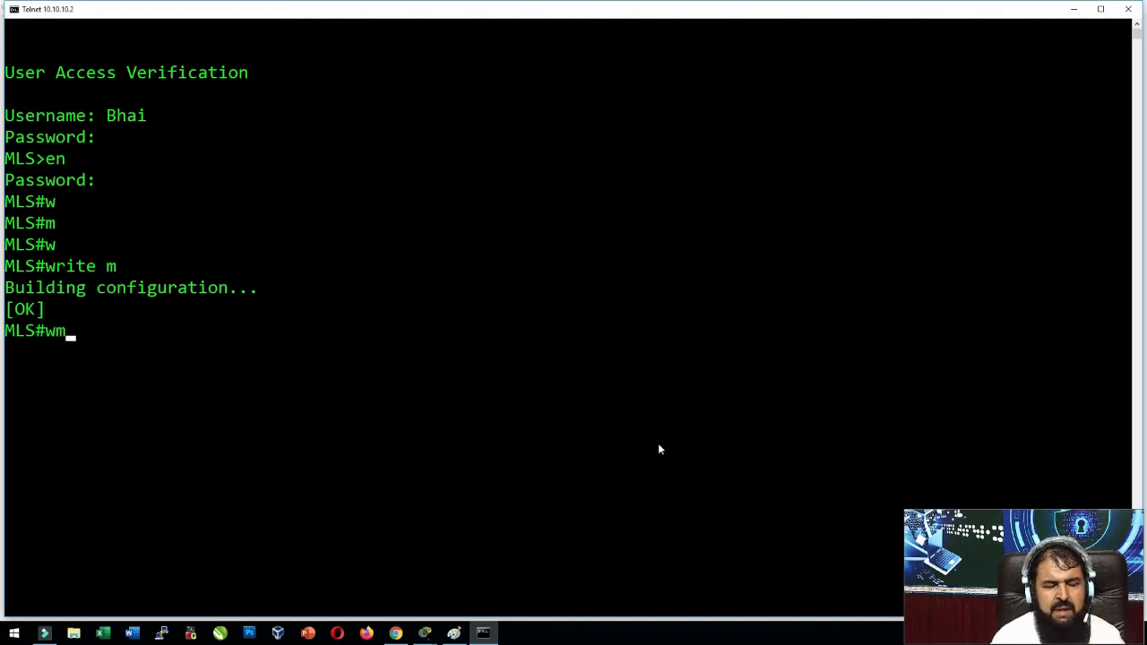
{"action": "key", "text": "Return"}
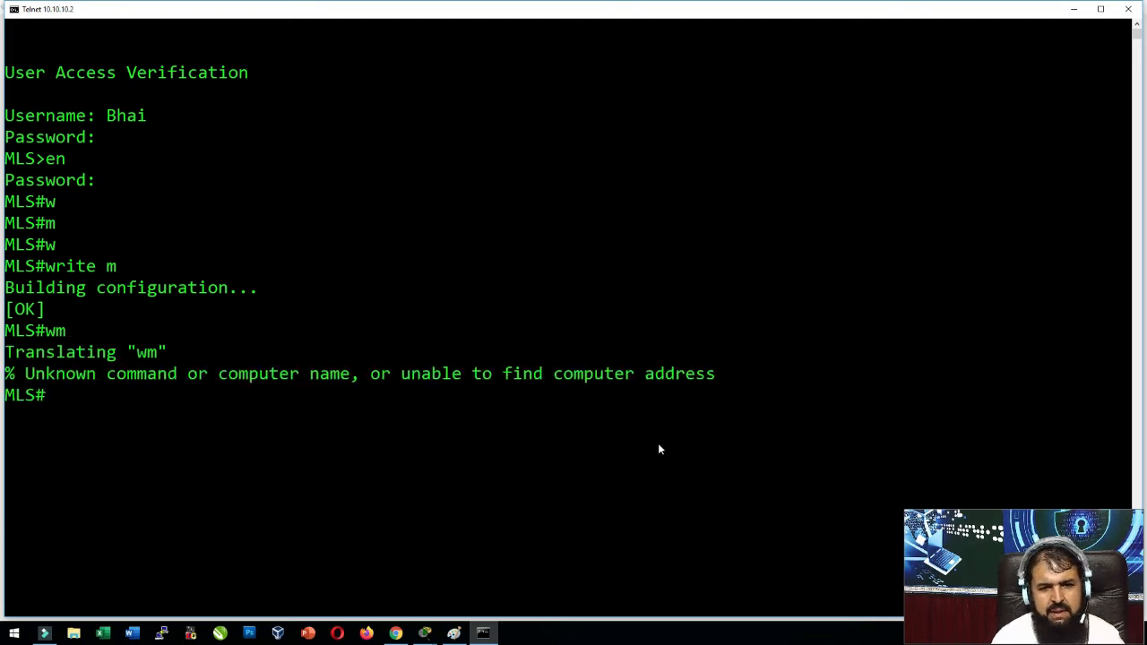
{"action": "type", "text": "w"}
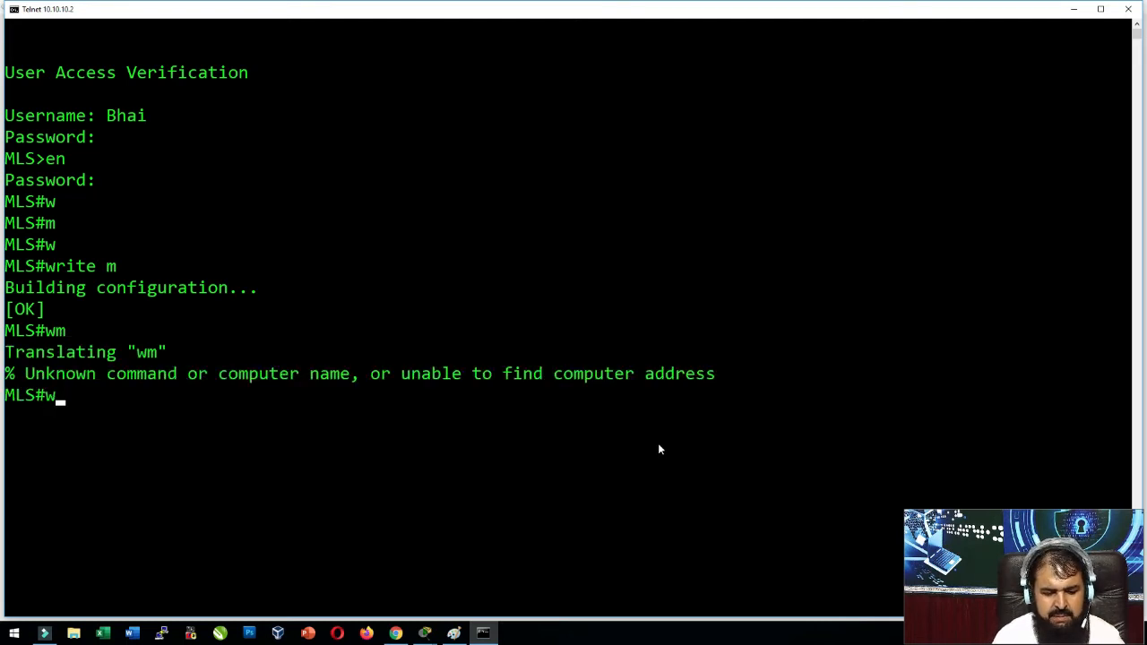
{"action": "type", "text": " m"}
{"action": "key", "text": "Return"}
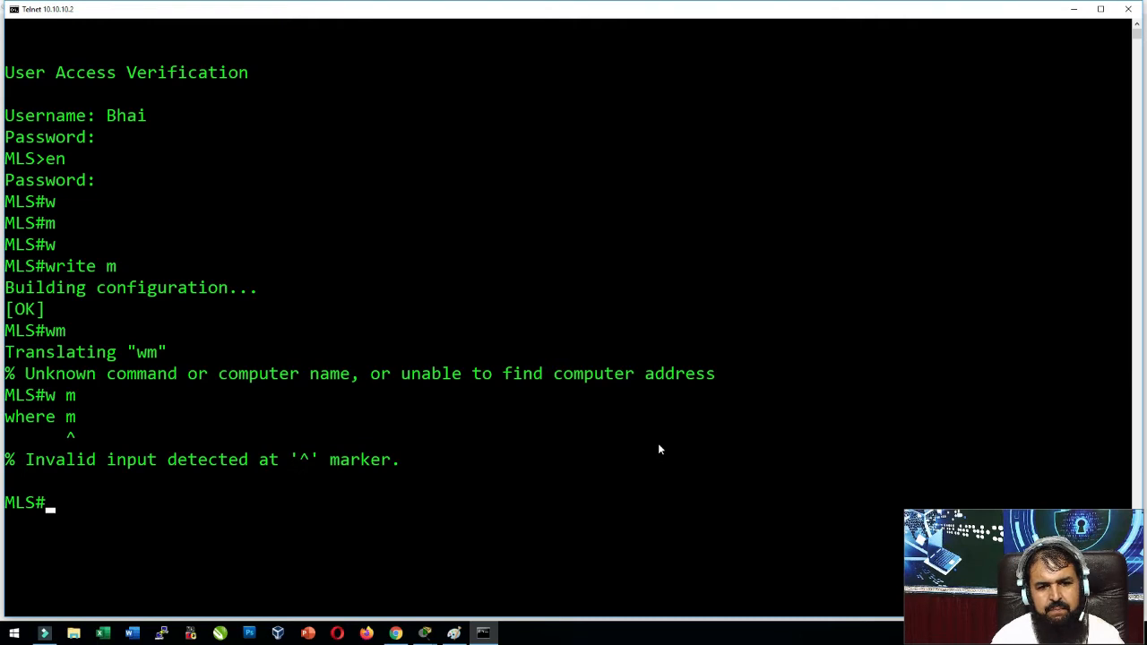
{"action": "type", "text": "wr"}
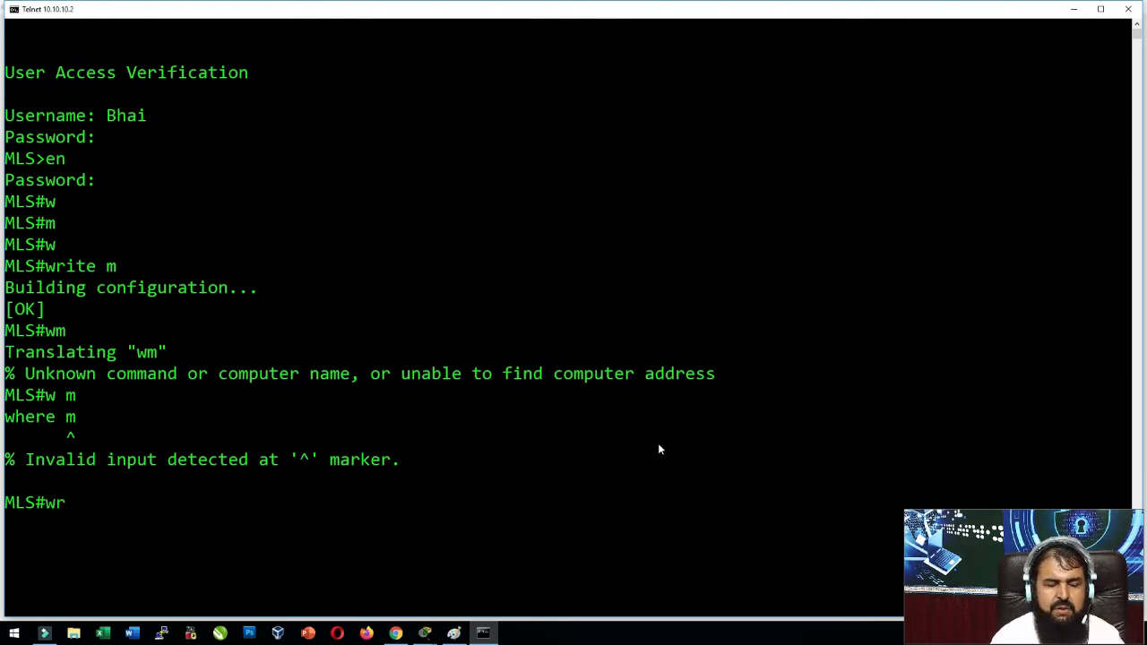
{"action": "key", "text": "Return"}
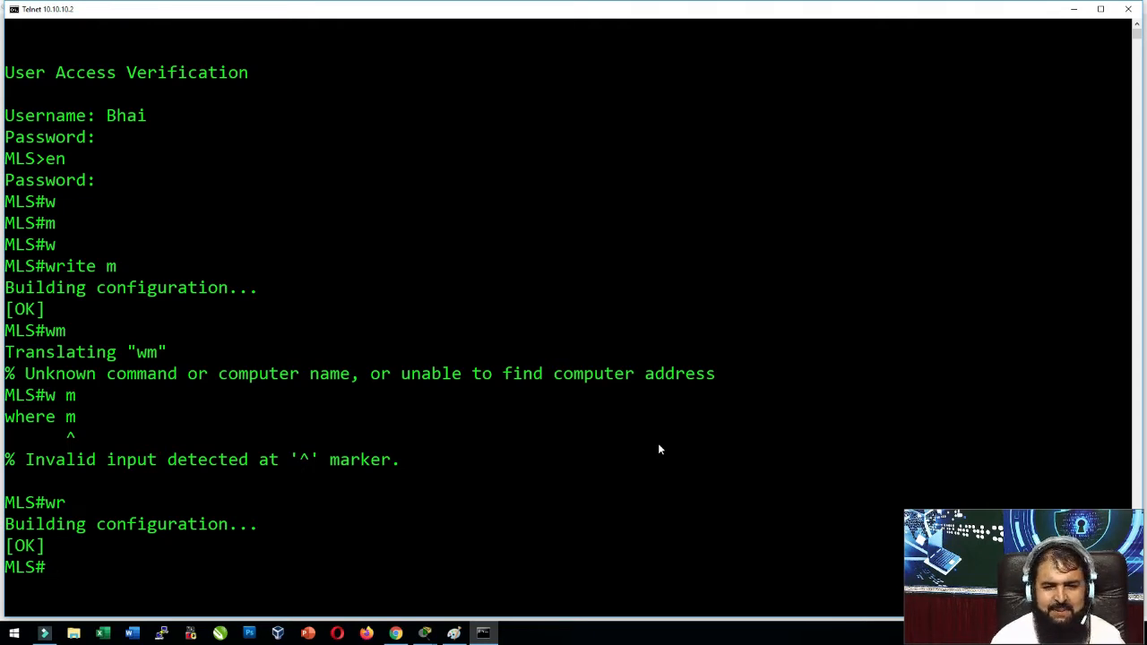
{"action": "left_click", "coordinate": [1129, 9]}
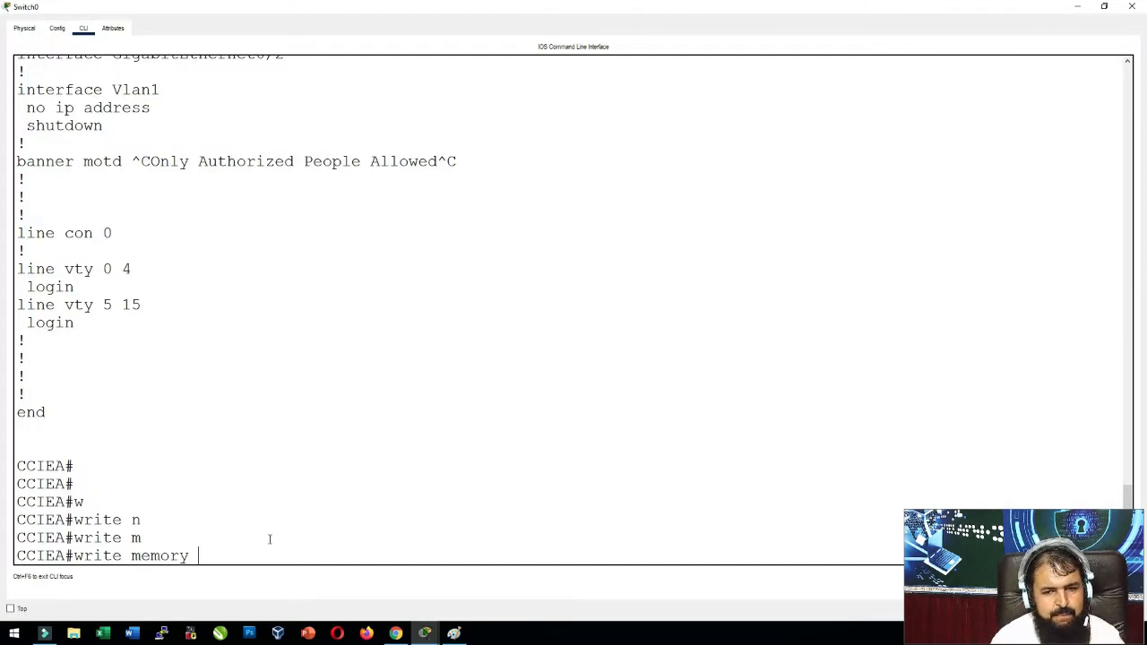
Save Switch0 with write memory, stage copy running-config startup-config, and bring up the Paint memory diagram.
{"action": "key", "text": "Return"}
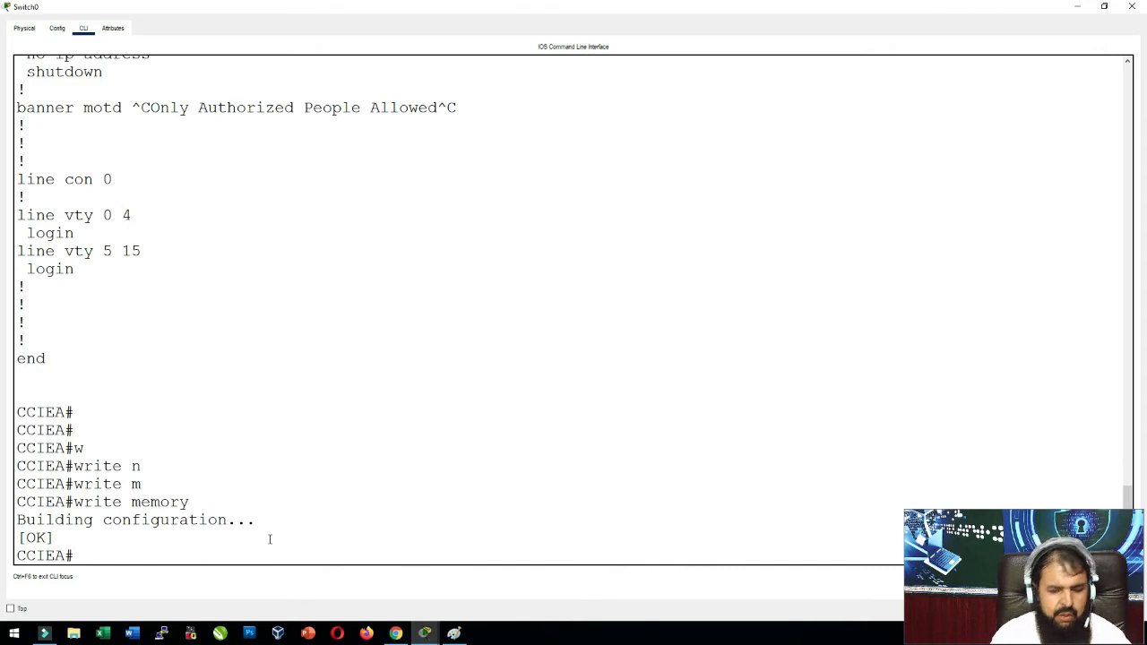
{"action": "type", "text": "copy"}
{"action": "key", "text": "Tab"}
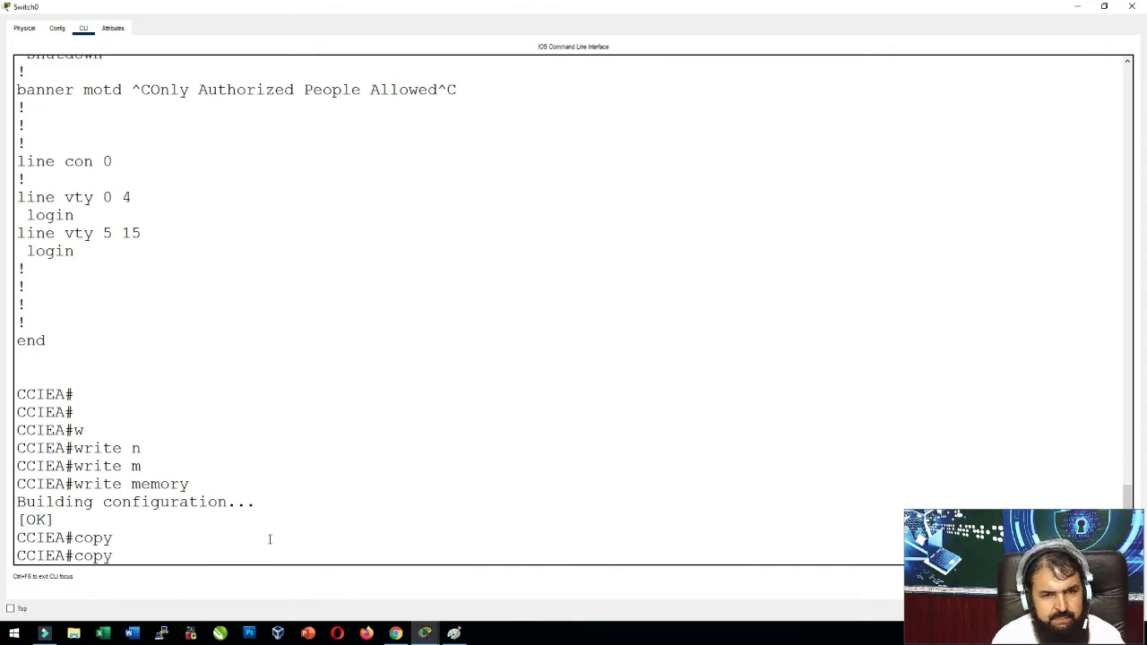
{"action": "type", "text": "sr"}
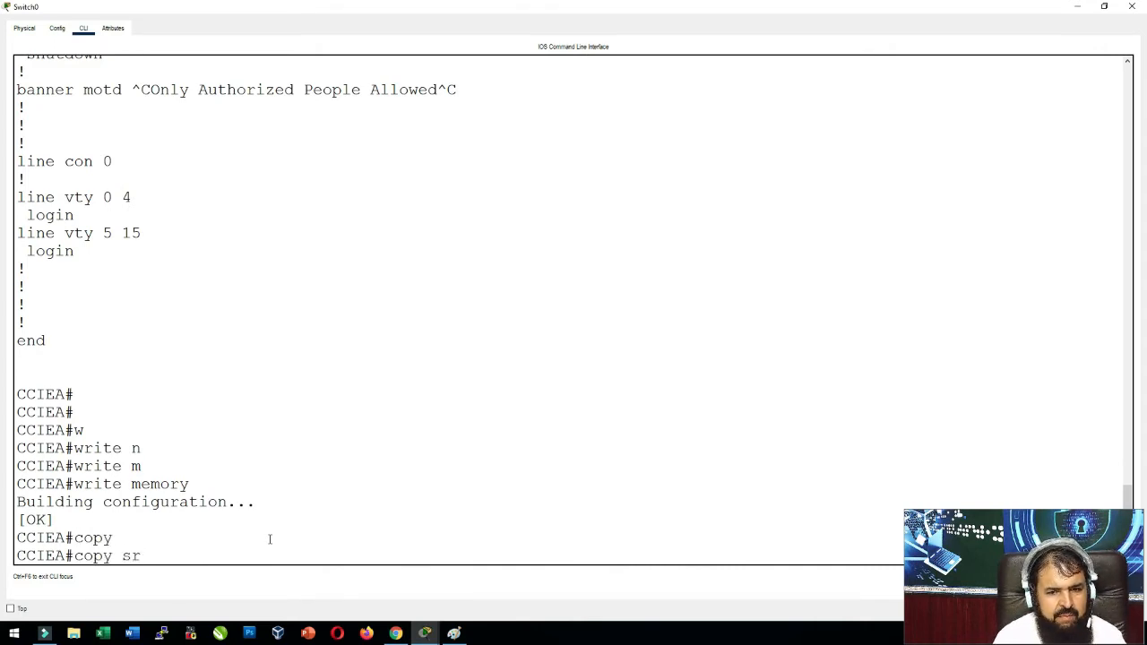
{"action": "key", "text": "BackSpace"}
{"action": "key", "text": "BackSpace"}
{"action": "type", "text": "runni"}
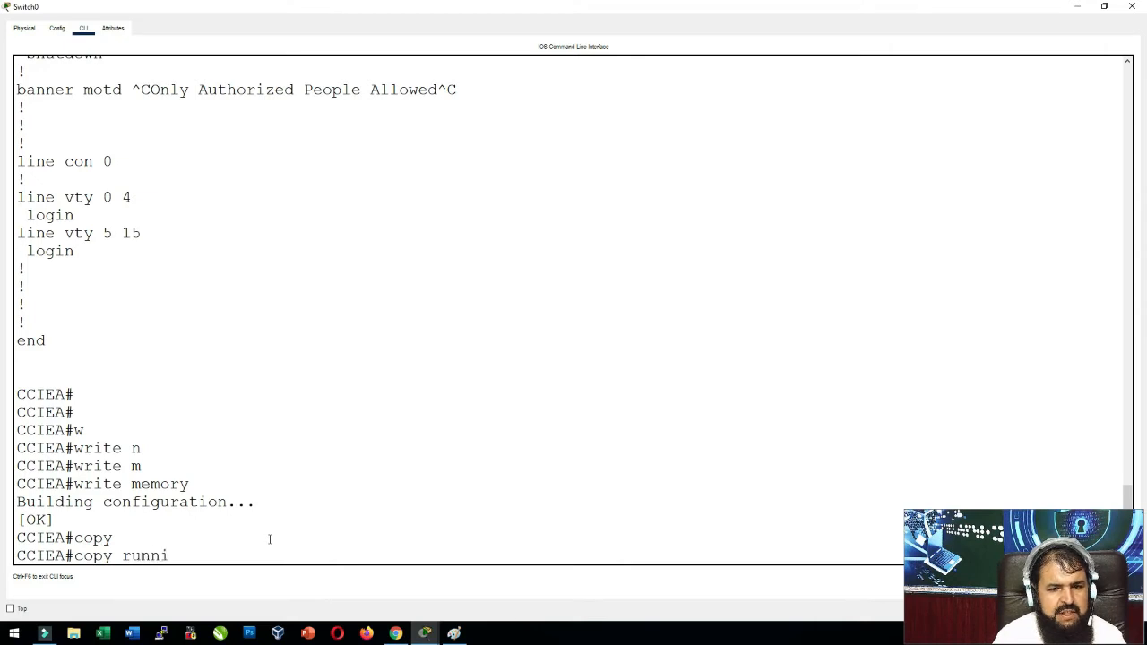
{"action": "type", "text": "ng-config"}
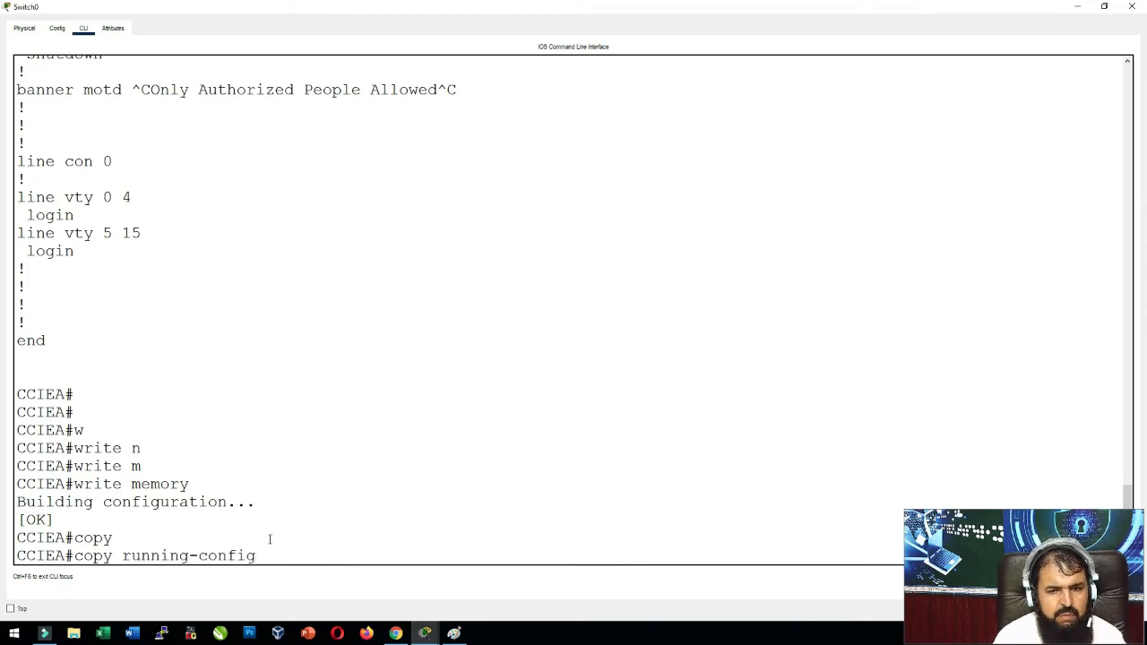
{"action": "key", "text": "BackSpace"}
{"action": "key", "text": "BackSpace"}
{"action": "key", "text": "BackSpace"}
{"action": "key", "text": "BackSpace"}
{"action": "key", "text": "BackSpace"}
{"action": "key", "text": "BackSpace"}
{"action": "key", "text": "BackSpace"}
{"action": "key", "text": "BackSpace"}
{"action": "key", "text": "BackSpace"}
{"action": "key", "text": "BackSpace"}
{"action": "key", "text": "BackSpace"}
{"action": "key", "text": "BackSpace"}
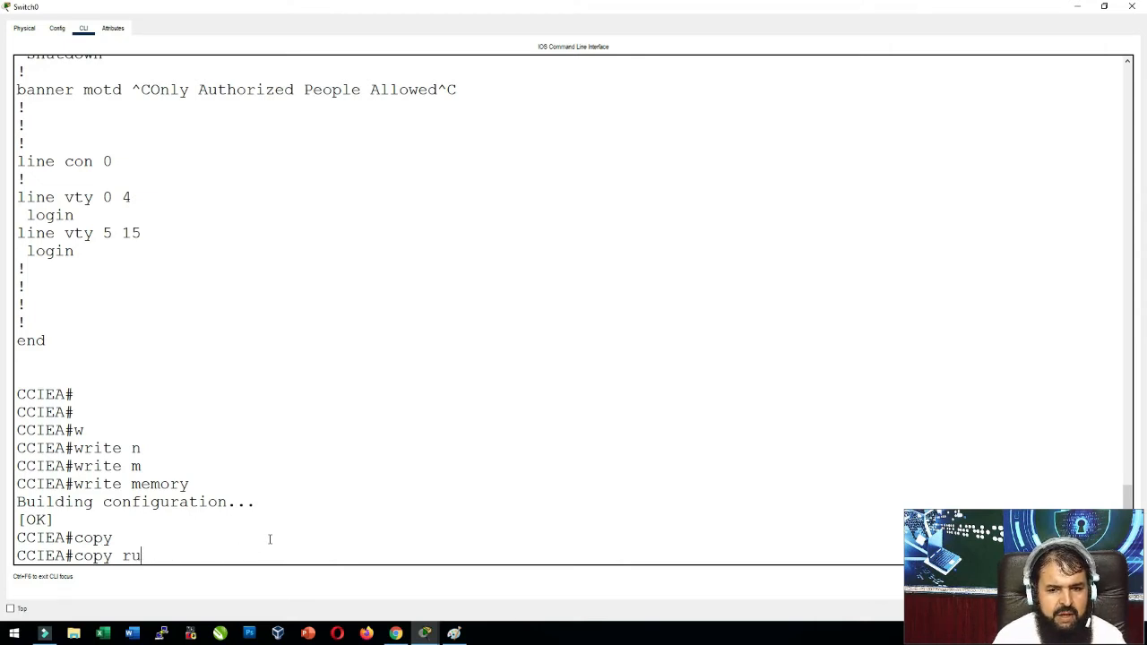
{"action": "type", "text": "n"}
{"action": "key", "text": "Tab"}
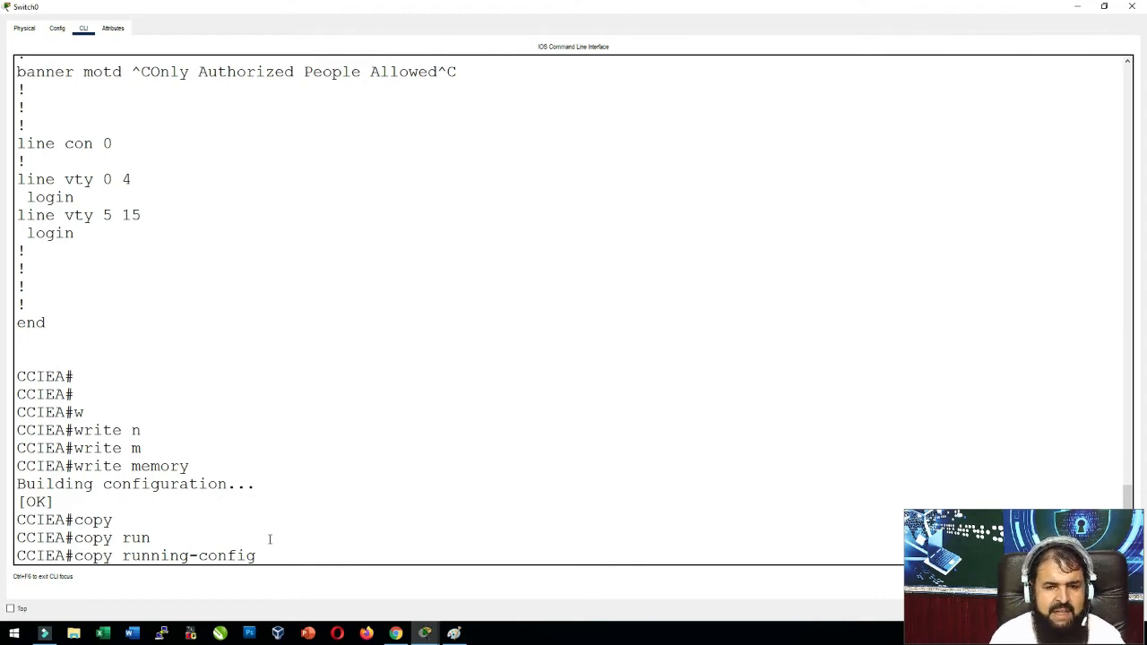
{"action": "type", "text": "star"}
{"action": "key", "text": "Tab"}
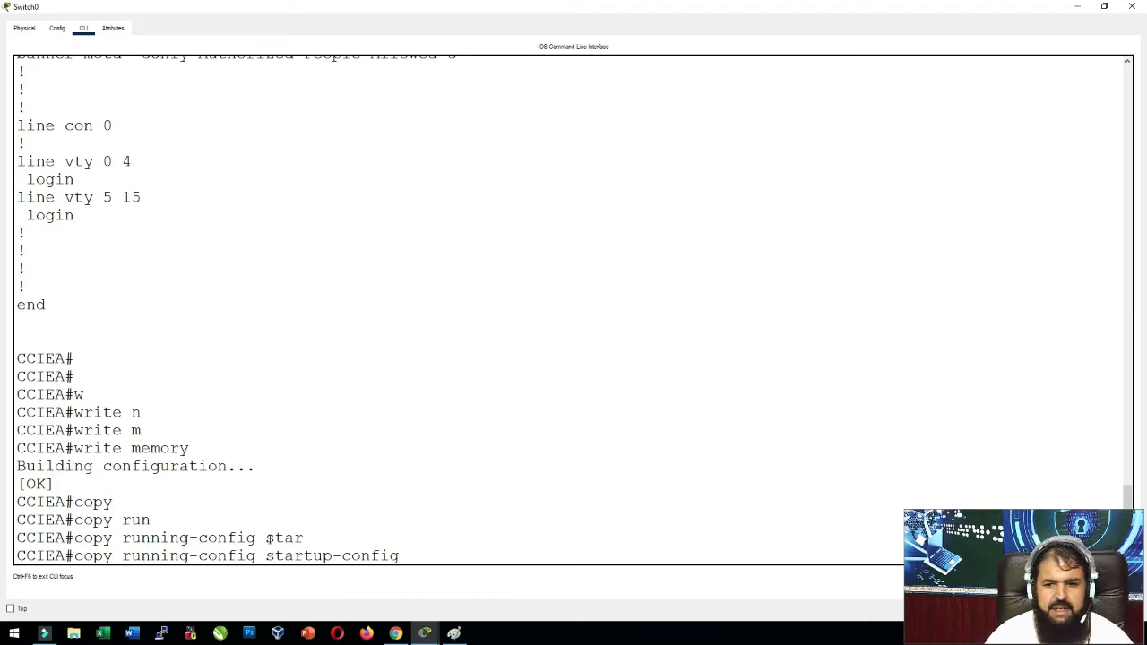
{"action": "left_click", "coordinate": [454, 633]}
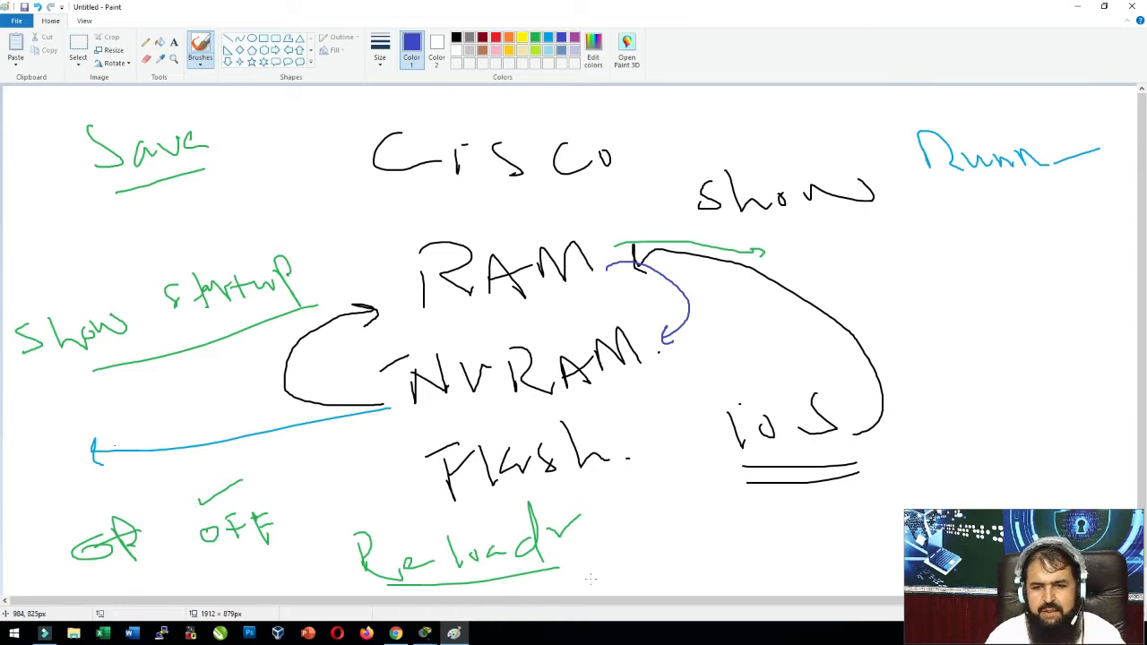
Draw a small check mark beside NVRAM on the Paint memory diagram.
{"action": "left_click", "coordinate": [459, 638]}
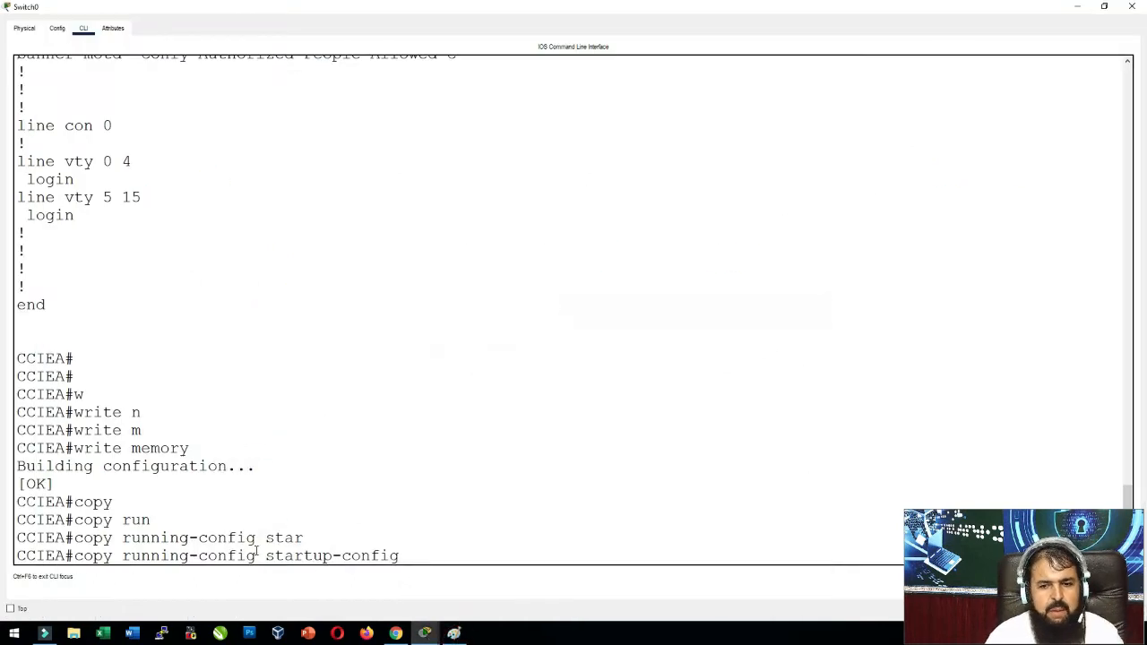
{"action": "left_click", "coordinate": [455, 634]}
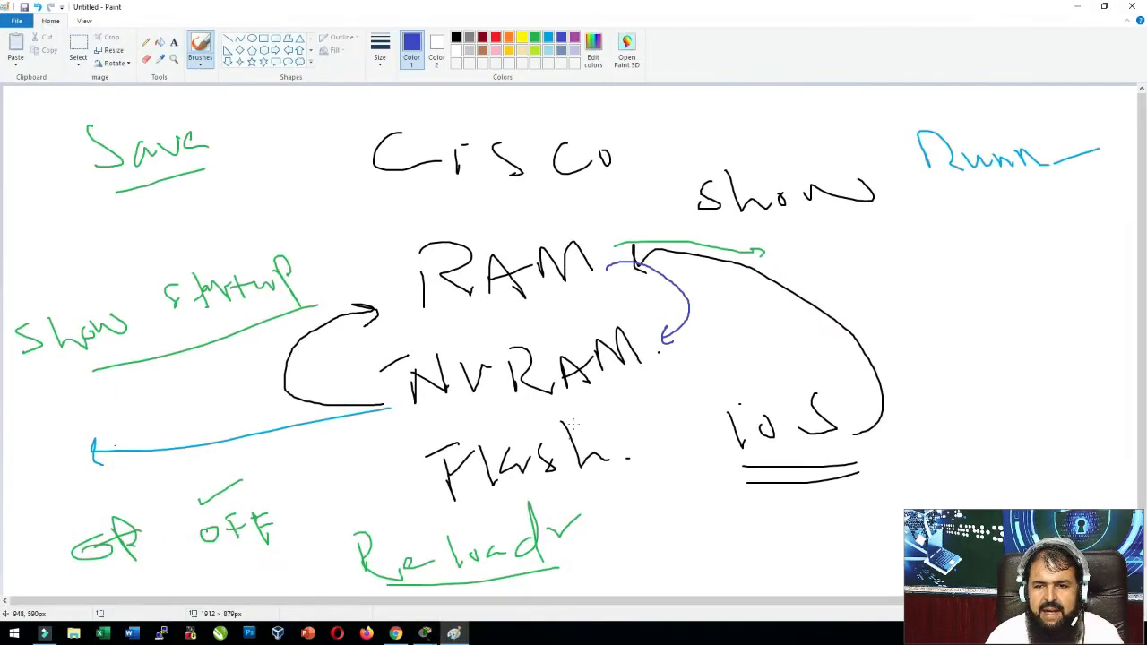
{"action": "left_click_drag", "start_coordinate": [650, 367], "coordinate": [680, 354]}
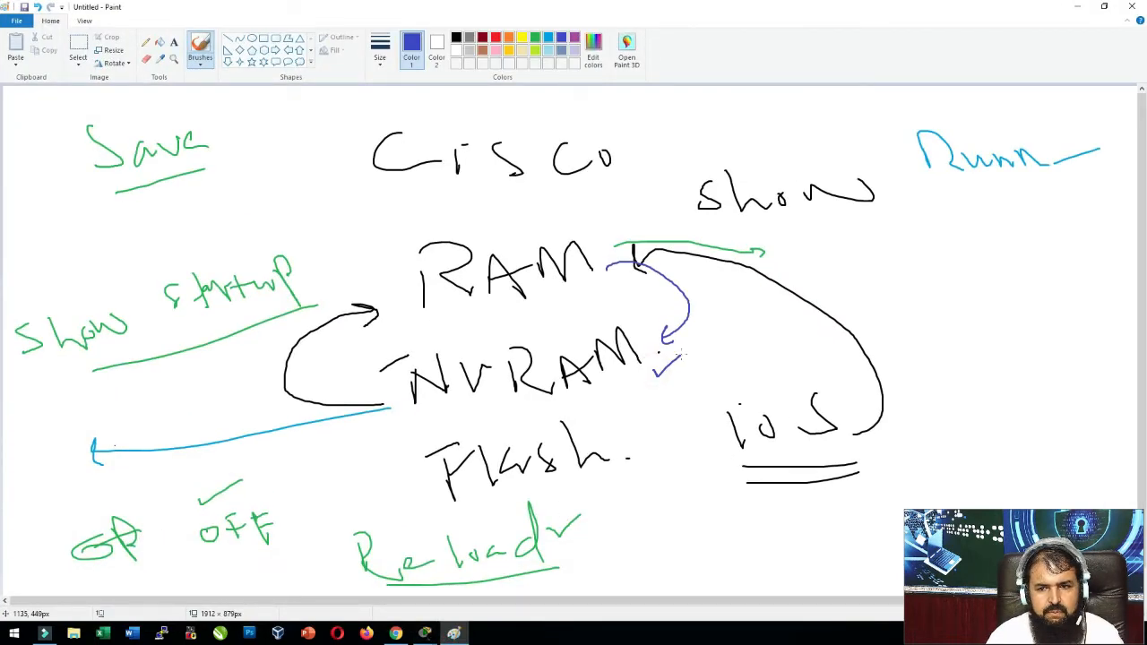
Run copy running-config startup-config on Switch0, accepting the default startup-config destination filename.
{"action": "left_click", "coordinate": [455, 634]}
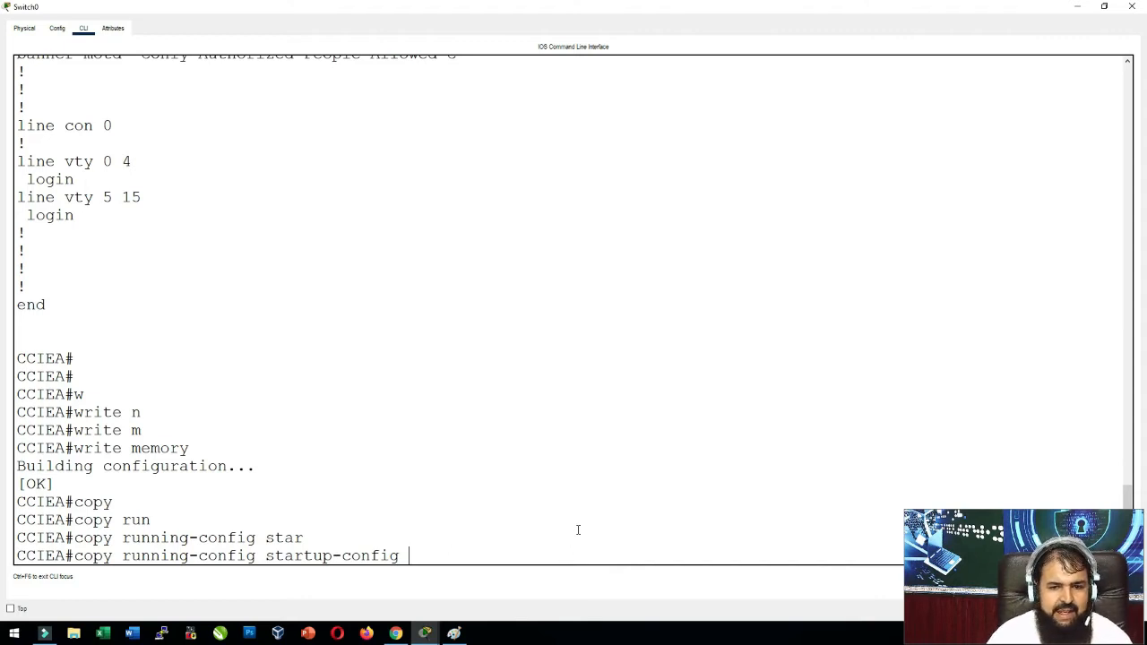
{"action": "left_click_drag", "start_coordinate": [125, 555], "coordinate": [162, 556]}
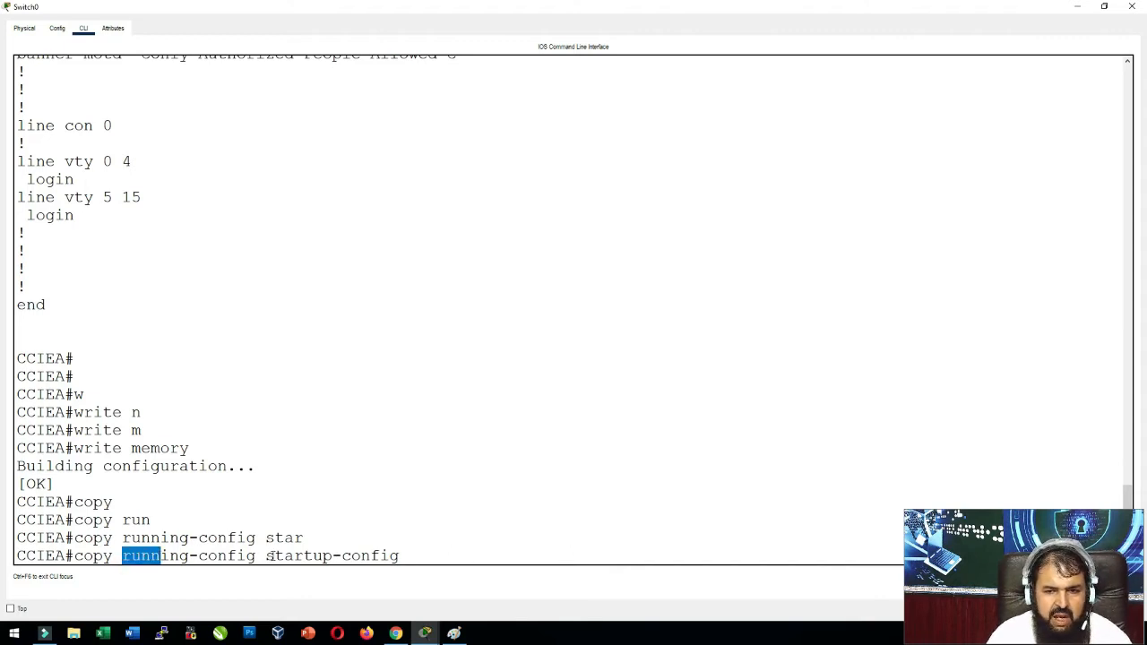
{"action": "left_click_drag", "start_coordinate": [273, 555], "coordinate": [385, 546]}
{"action": "left_click", "coordinate": [421, 560]}
{"action": "key", "text": "Return"}
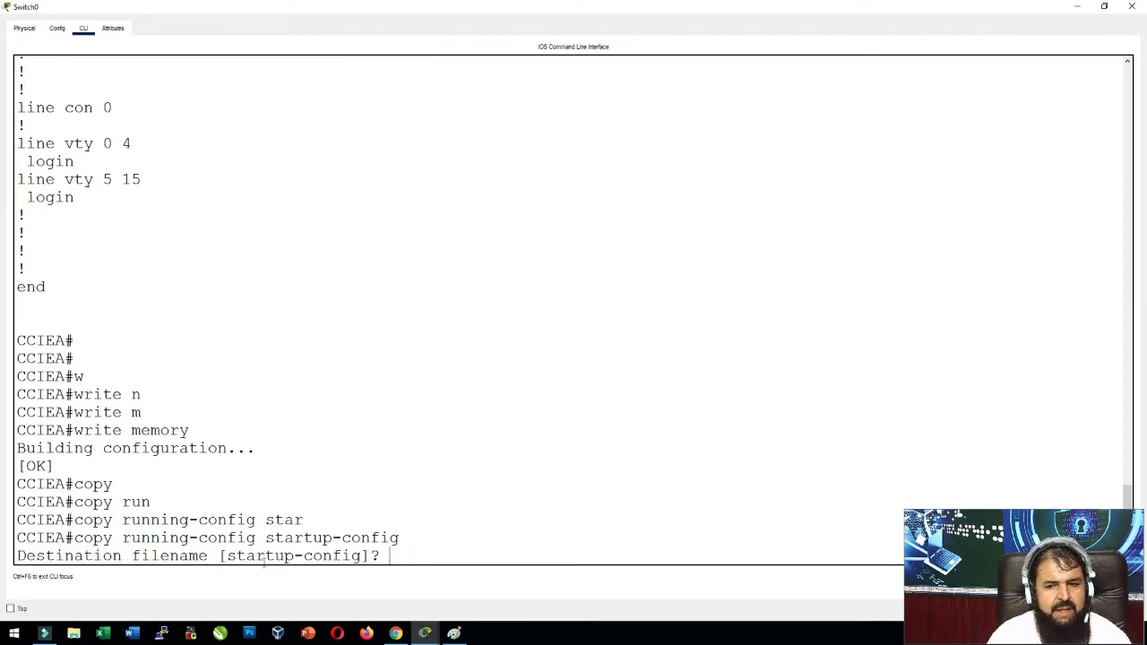
{"action": "key", "text": "Return"}
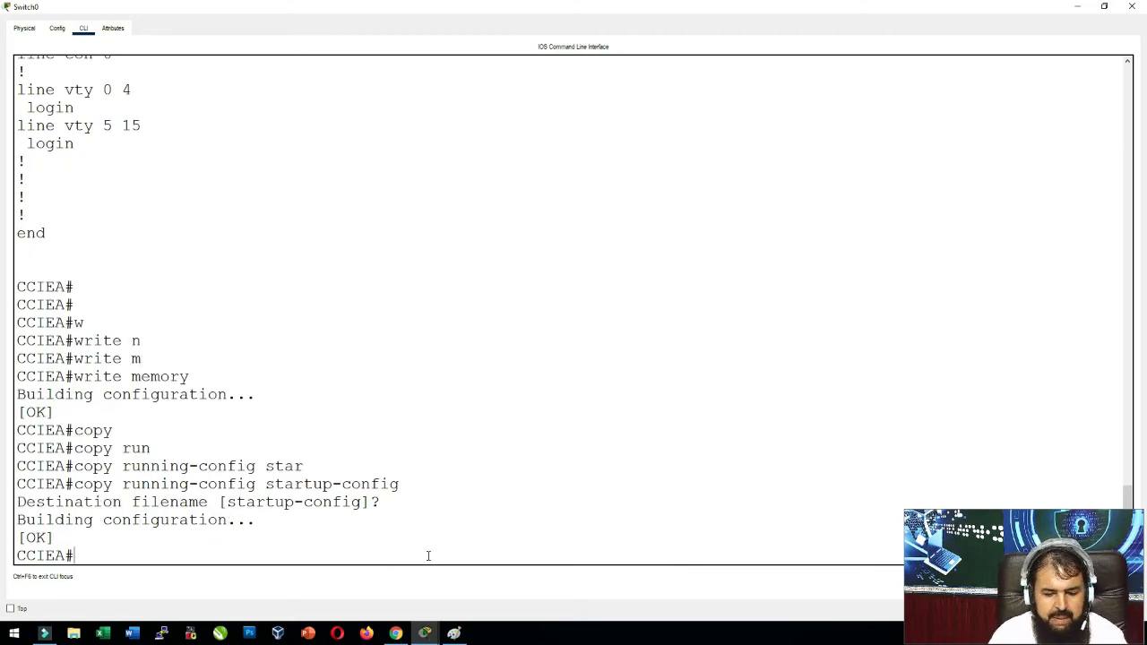
Display the running configuration on CCIEA and quit the pager.
{"action": "type", "text": "sh run"}
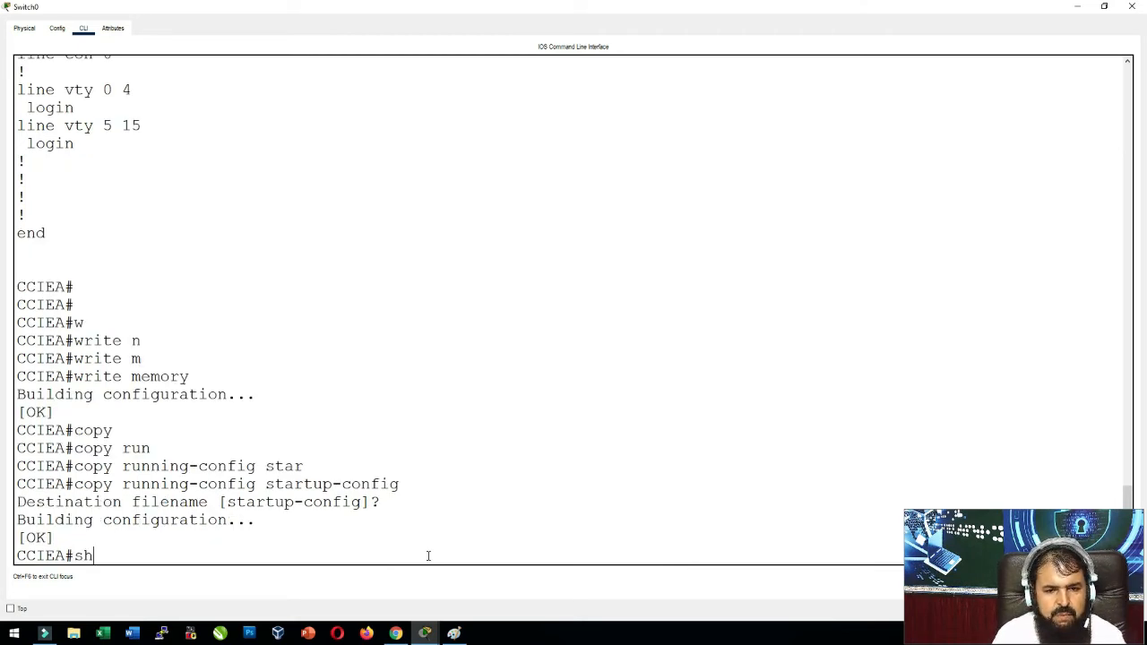
{"action": "key", "text": "Tab"}
{"action": "key", "text": "Return"}
{"action": "key", "text": "Return"}
{"action": "key", "text": "Return"}
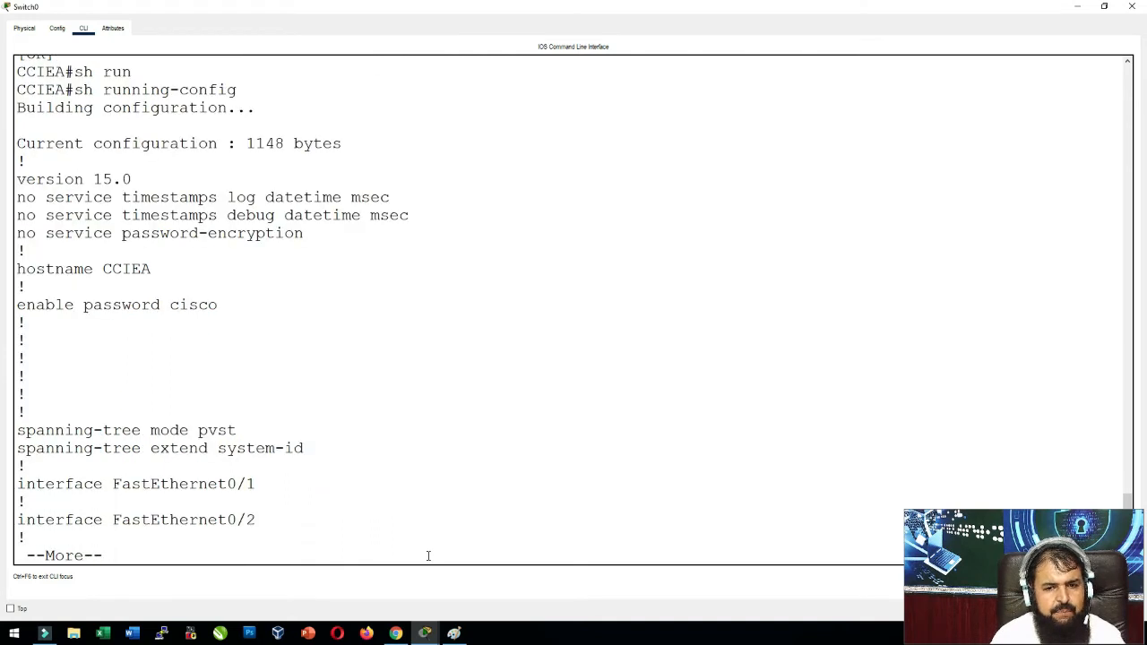
{"action": "key", "text": "Return"}
{"action": "key", "text": "Return"}
{"action": "key", "text": "Return"}
{"action": "type", "text": "qsh"}
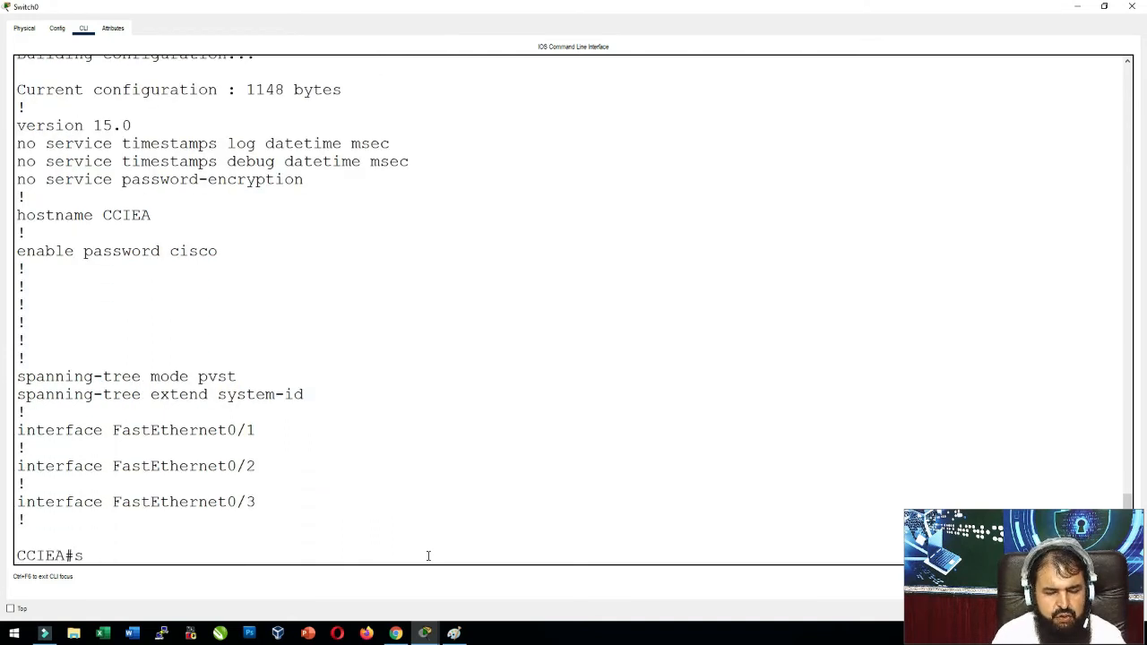
{"action": "key", "text": "BackSpace"}
{"action": "key", "text": "BackSpace"}
{"action": "key", "text": "Return"}
{"action": "key", "text": "Return"}
{"action": "key", "text": "Return"}
{"action": "key", "text": "Return"}
{"action": "key", "text": "Return"}
{"action": "key", "text": "Return"}
{"action": "key", "text": "Return"}
{"action": "key", "text": "Return"}
{"action": "key", "text": "Return"}
{"action": "key", "text": "Return"}
{"action": "key", "text": "Return"}
{"action": "key", "text": "Return"}
{"action": "key", "text": "Return"}
{"action": "key", "text": "Return"}
{"action": "key", "text": "Return"}
{"action": "key", "text": "Return"}
{"action": "key", "text": "Return"}
{"action": "key", "text": "Return"}
{"action": "key", "text": "Return"}
{"action": "key", "text": "Return"}
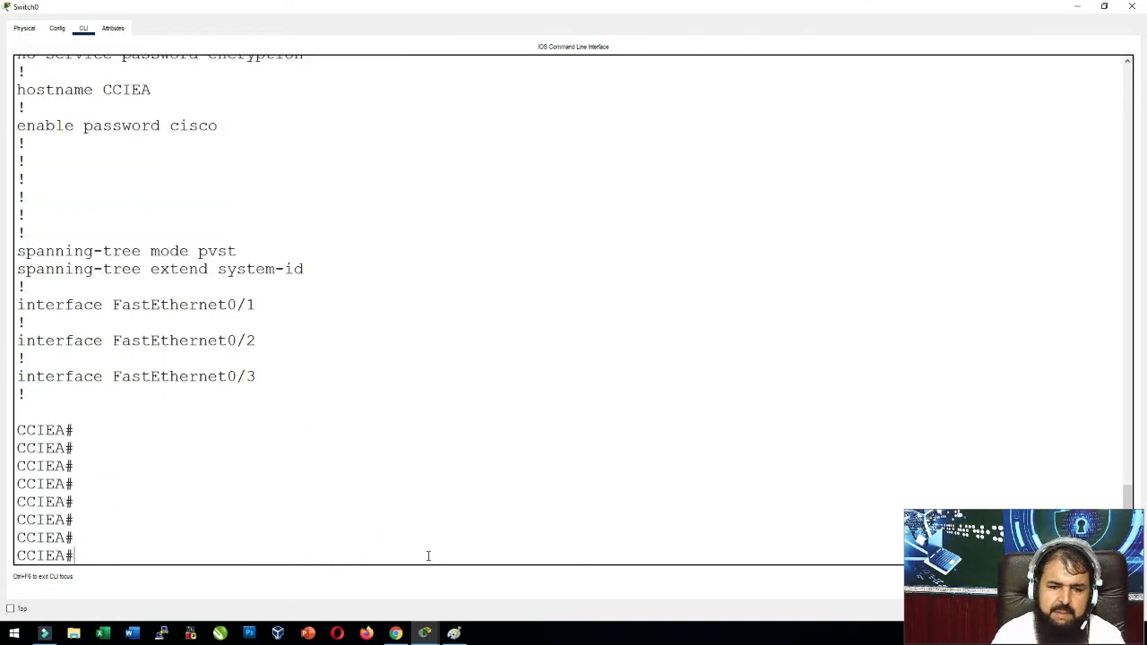
Display the 1148-byte startup configuration, quit the pager, and type reload.
{"action": "type", "text": "sh s"}
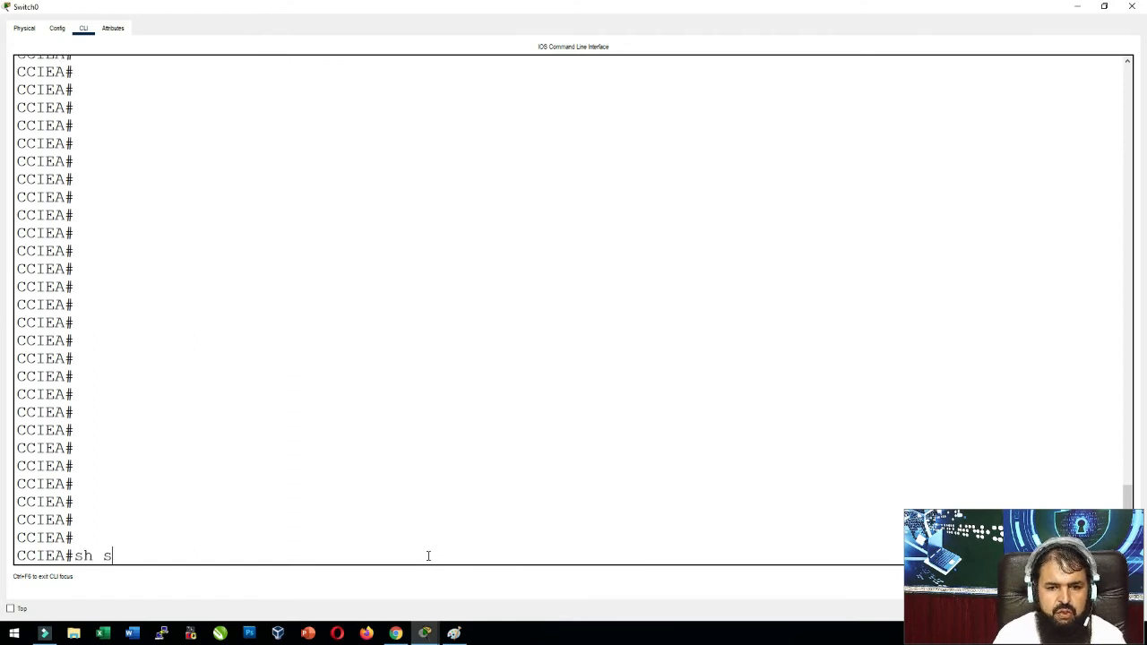
{"action": "type", "text": "atr"}
{"action": "key", "text": "BackSpace"}
{"action": "key", "text": "BackSpace"}
{"action": "key", "text": "BackSpace"}
{"action": "type", "text": "tar"}
{"action": "key", "text": "Tab"}
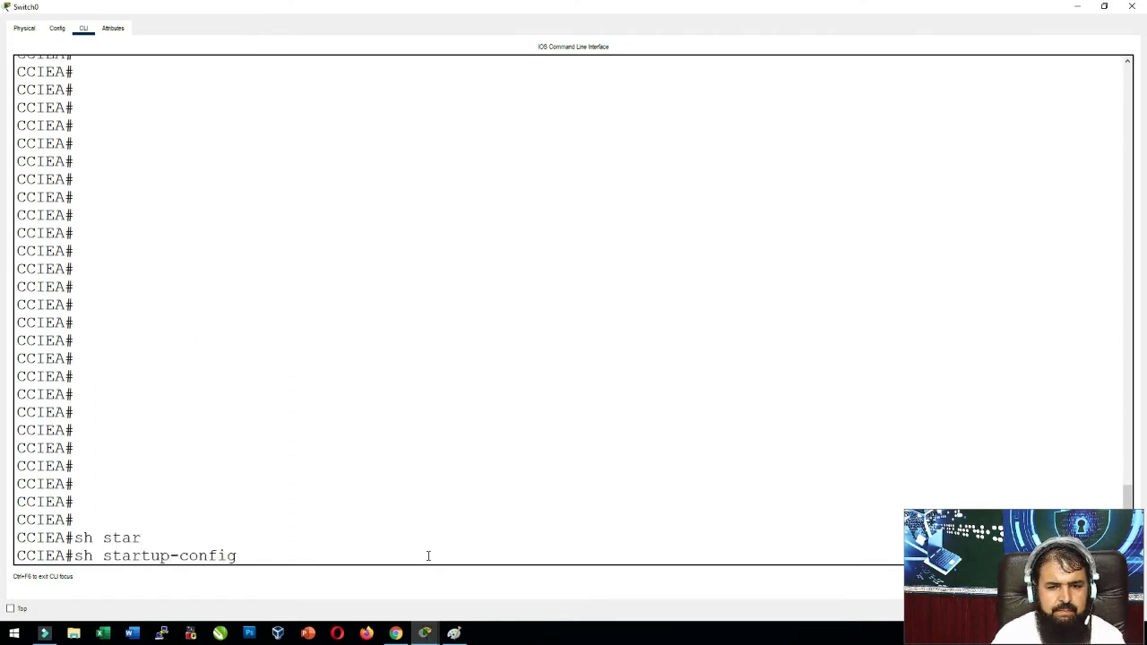
{"action": "key", "text": "Return"}
{"action": "key", "text": "Return"}
{"action": "key", "text": "Return"}
{"action": "key", "text": "Return"}
{"action": "key", "text": "Return"}
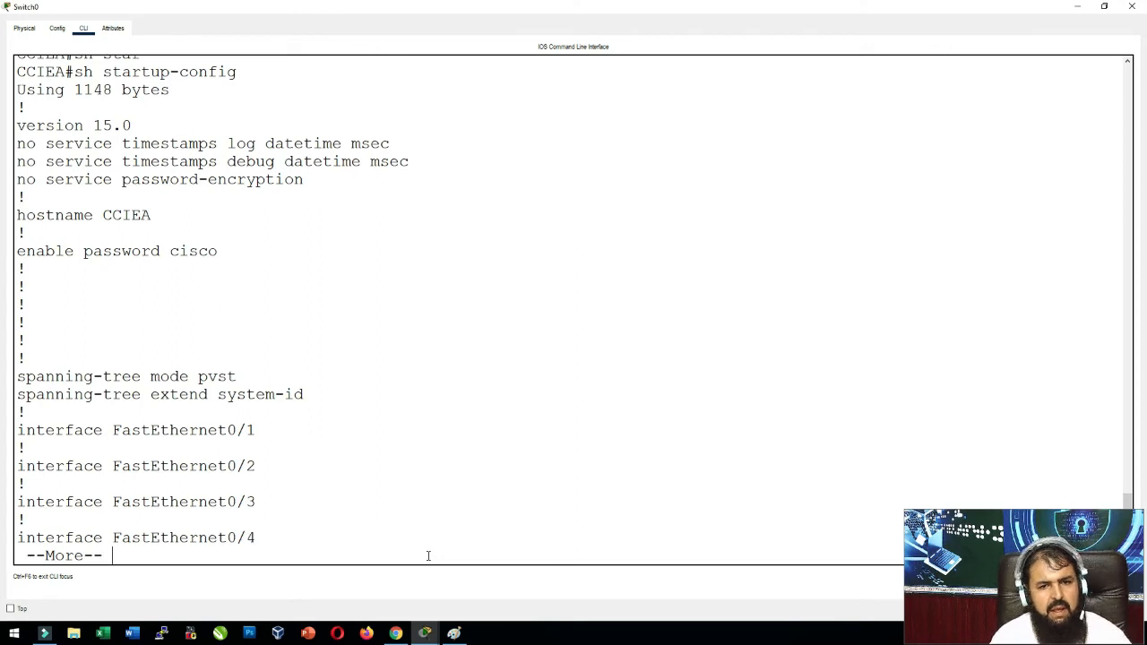
{"action": "type", "text": "q"}
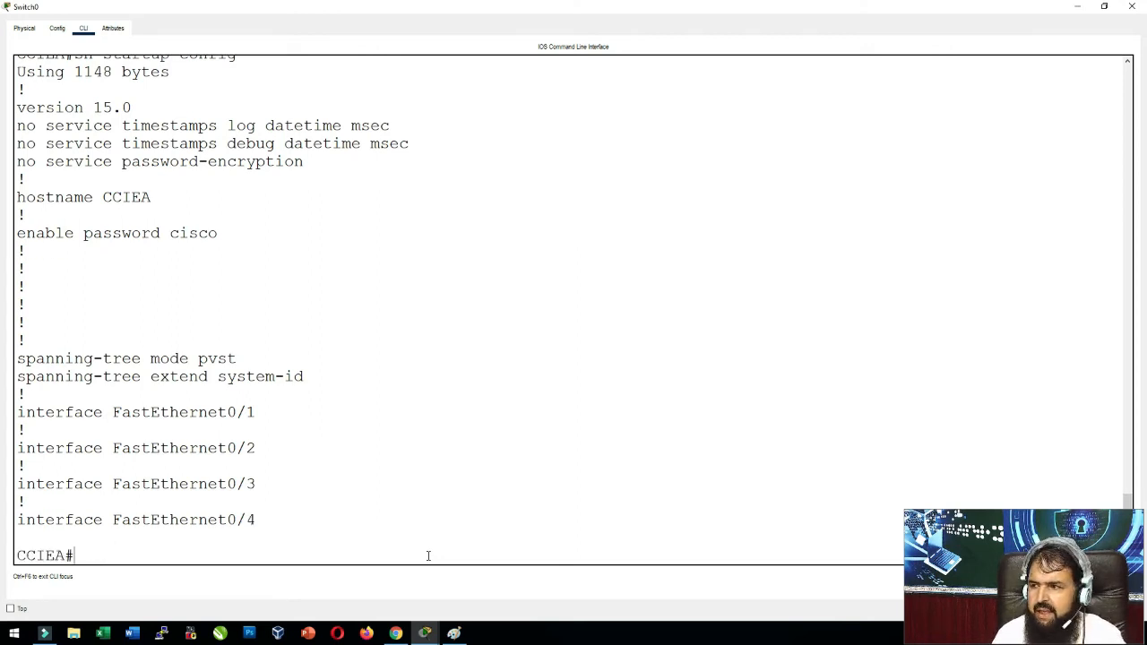
{"action": "type", "text": "reload"}
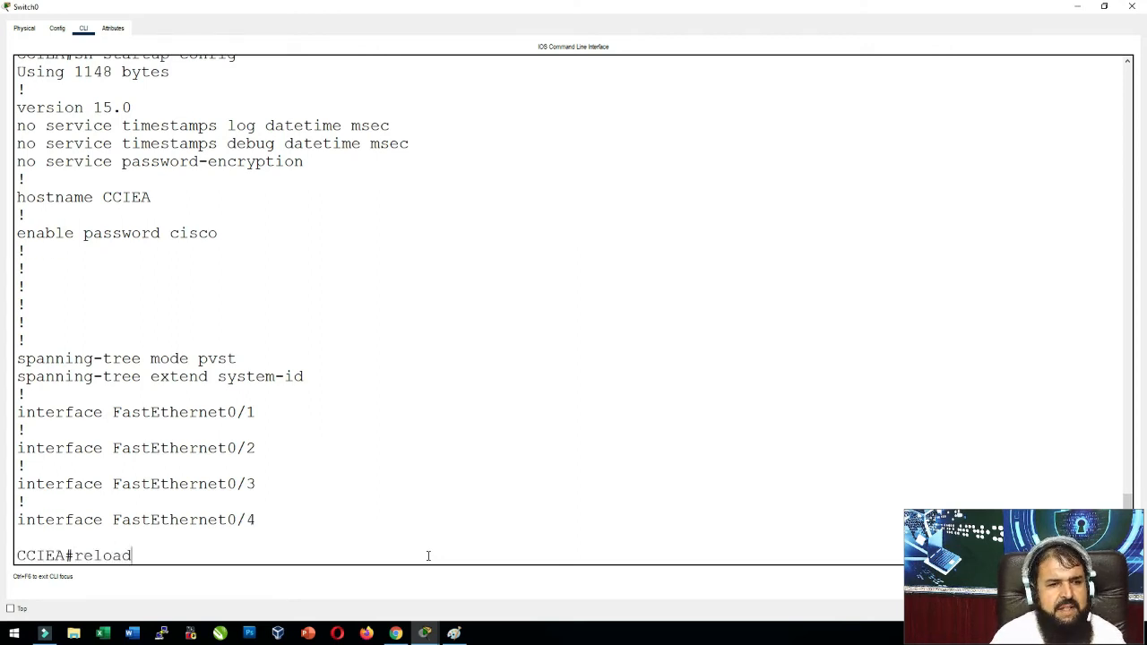
Reload the CCIEA switch and re-enter privileged mode with the enable password.
{"action": "key", "text": "Return"}
{"action": "key", "text": "Return"}
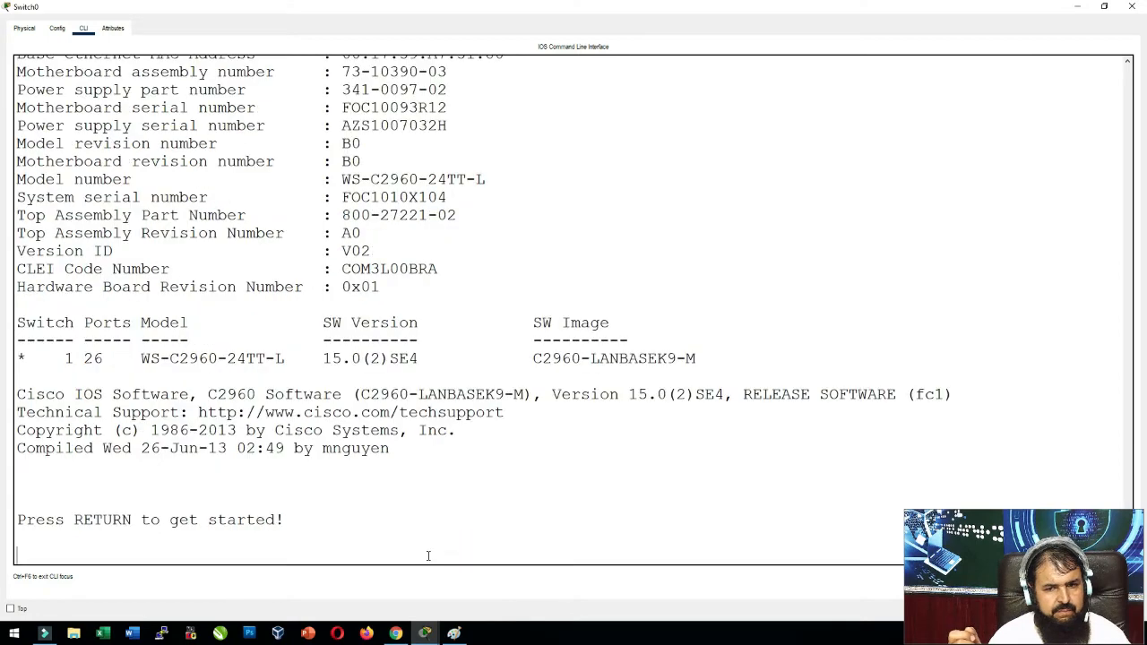
{"action": "key", "text": "Return"}
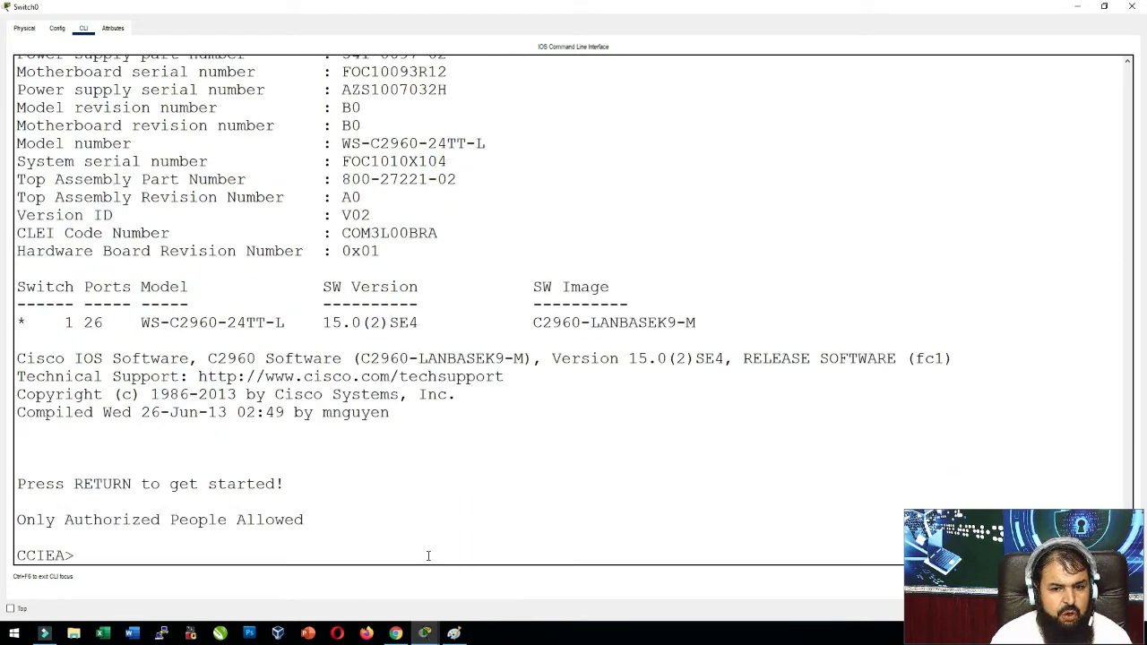
{"action": "type", "text": "en"}
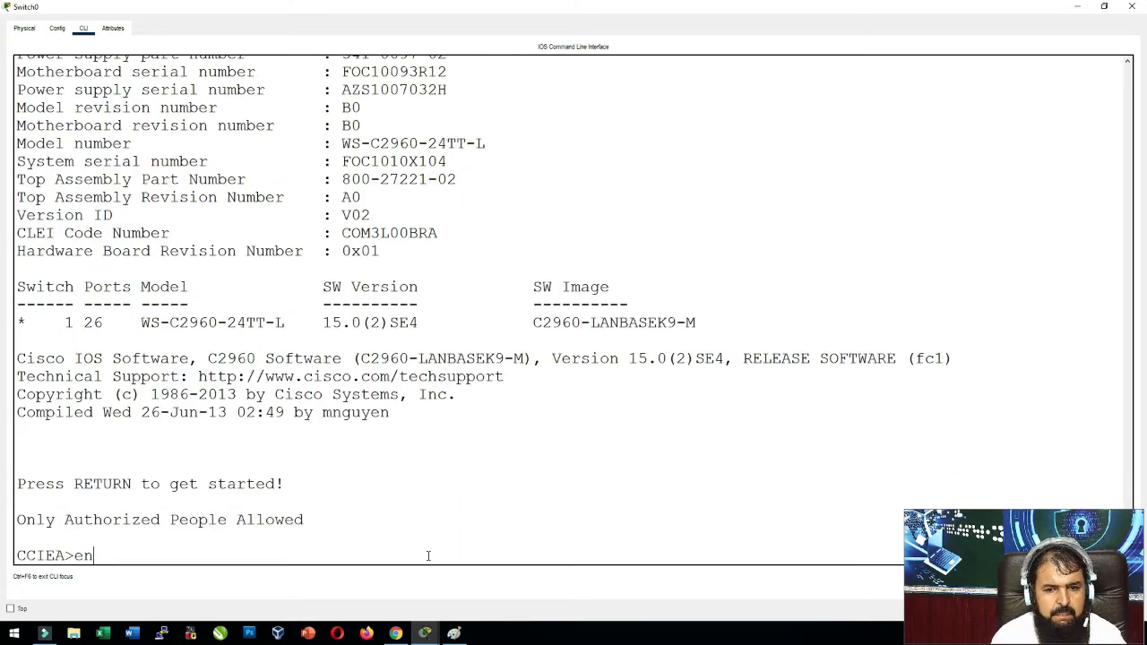
{"action": "key", "text": "Return"}
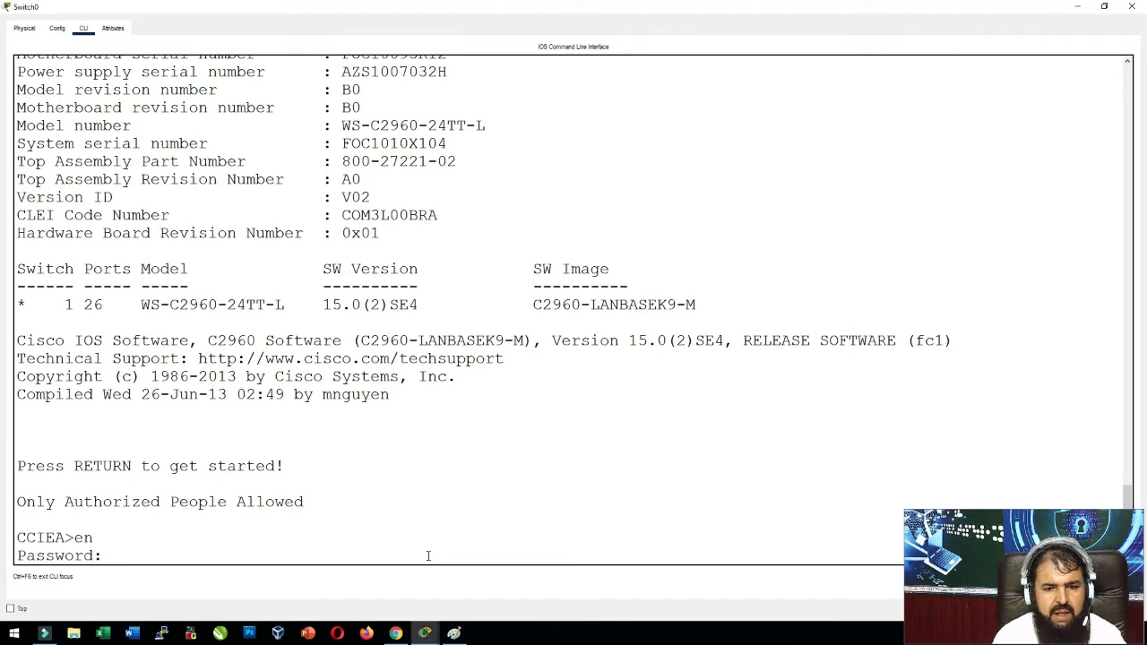
{"action": "key", "text": "Return"}
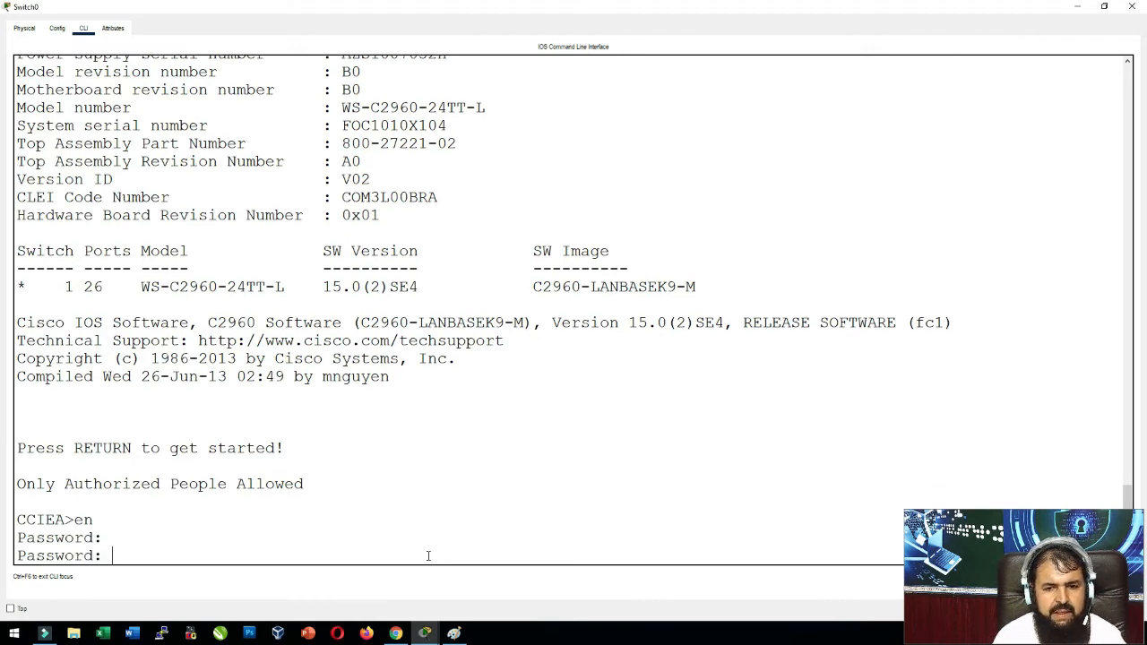
{"action": "key", "text": "Return"}
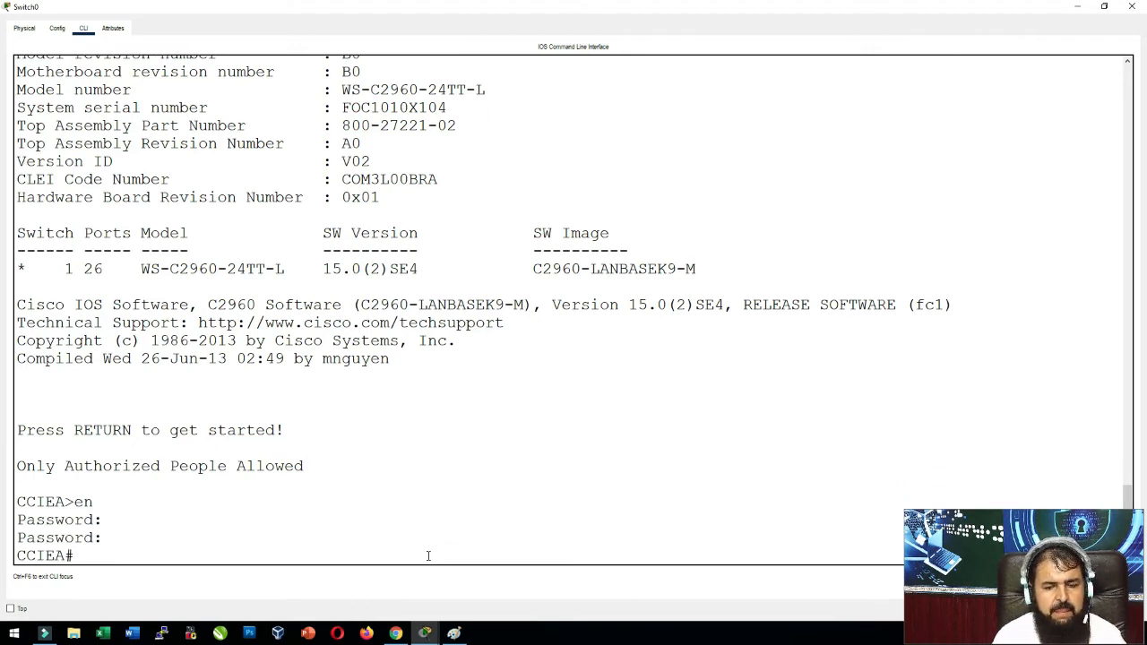
List show running-config and show startup-config, both 1148 bytes, after the reboot.
{"action": "type", "text": "sh run"}
{"action": "key", "text": "Tab"}
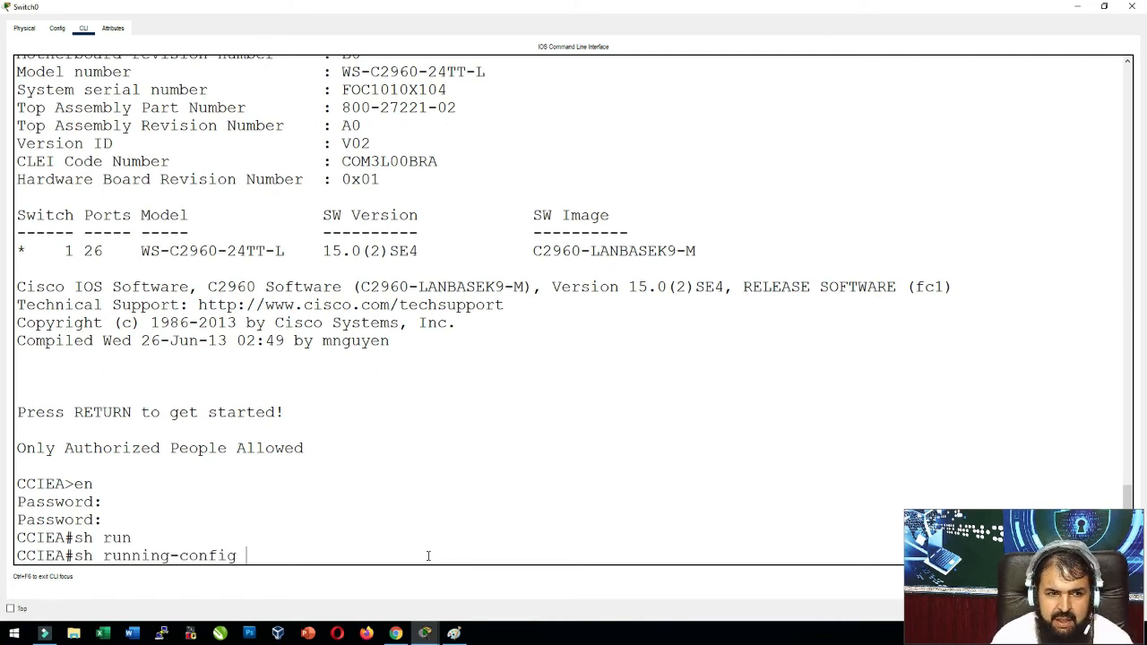
{"action": "key", "text": "Return"}
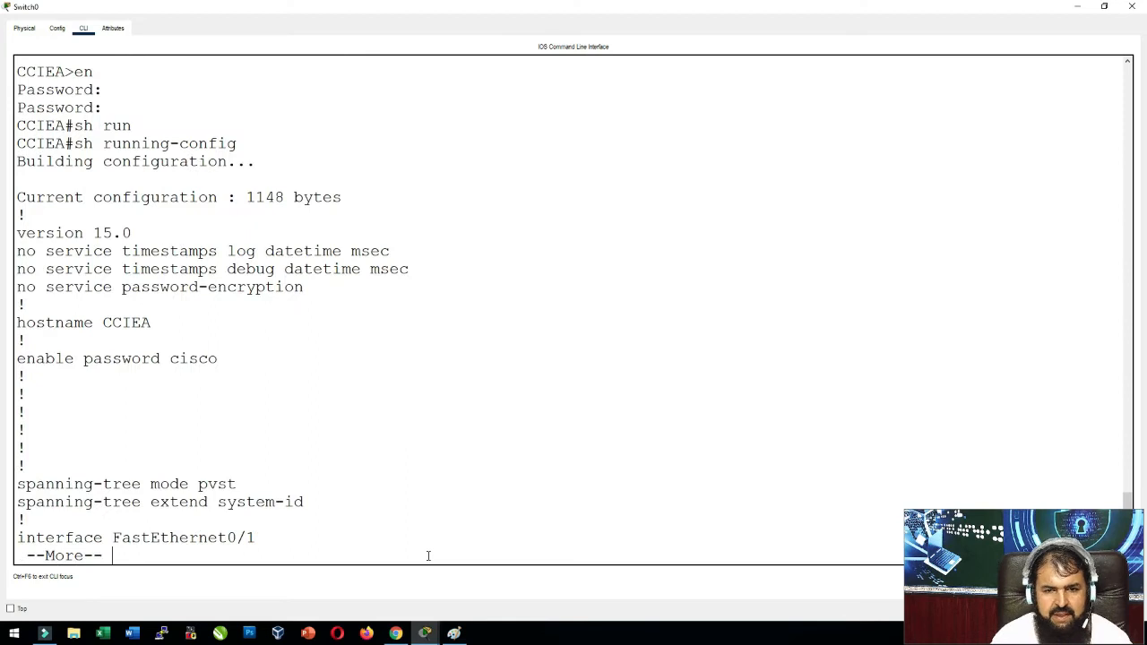
{"action": "key", "text": "Return"}
{"action": "key", "text": "Return"}
{"action": "key", "text": "Return"}
{"action": "key", "text": "Return"}
{"action": "key", "text": "Return"}
{"action": "key", "text": "Return"}
{"action": "key", "text": "Return"}
{"action": "type", "text": "q"}
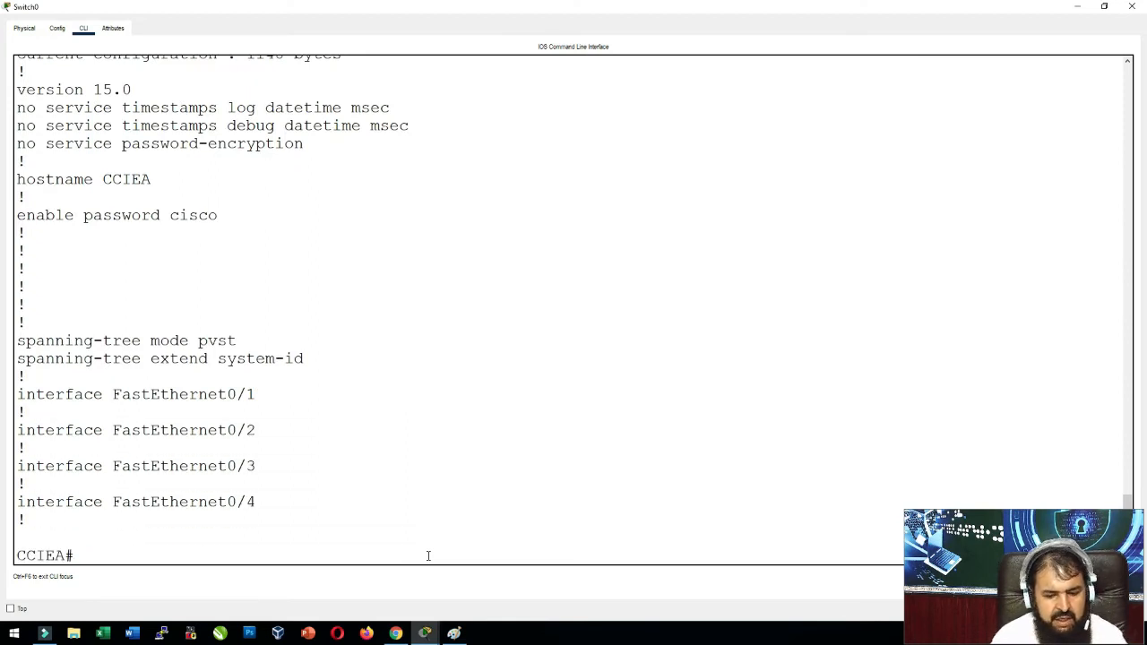
{"action": "type", "text": "sh star"}
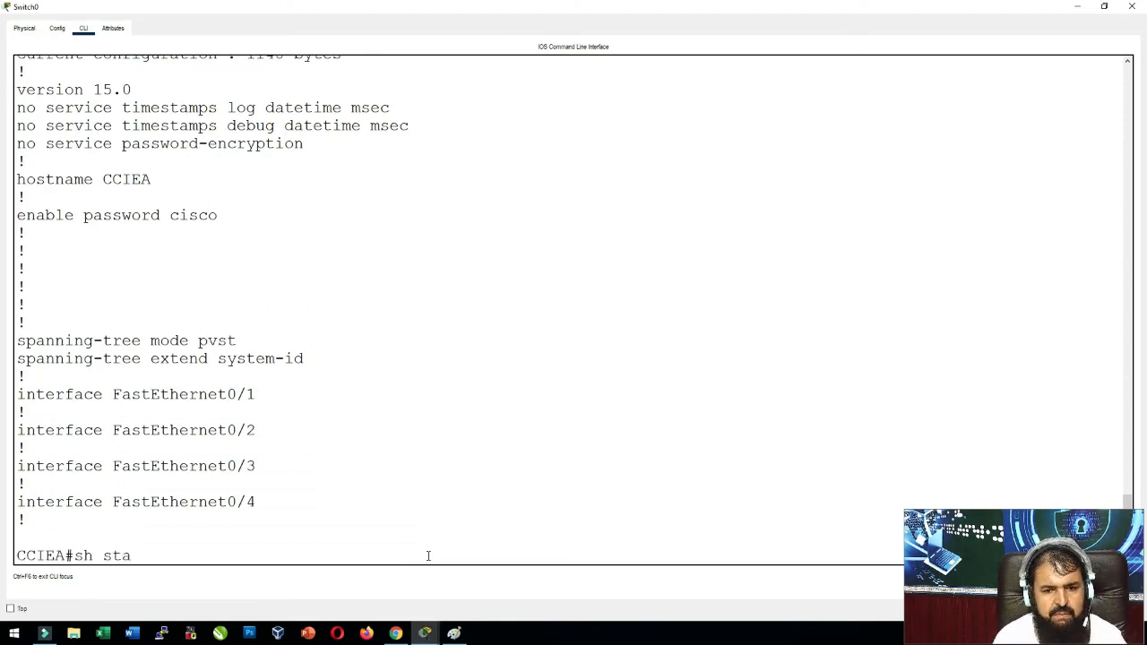
{"action": "key", "text": "Tab"}
{"action": "key", "text": "Return"}
{"action": "key", "text": "Return"}
{"action": "key", "text": "Return"}
{"action": "key", "text": "Return"}
{"action": "key", "text": "Return"}
{"action": "key", "text": "Return"}
{"action": "key", "text": "Return"}
{"action": "key", "text": "Return"}
{"action": "key", "text": "Return"}
{"action": "key", "text": "Return"}
{"action": "key", "text": "Return"}
{"action": "key", "text": "Return"}
{"action": "key", "text": "Return"}
{"action": "key", "text": "Return"}
{"action": "key", "text": "Return"}
{"action": "key", "text": "Return"}
{"action": "key", "text": "Return"}
{"action": "key", "text": "Return"}
{"action": "key", "text": "Return"}
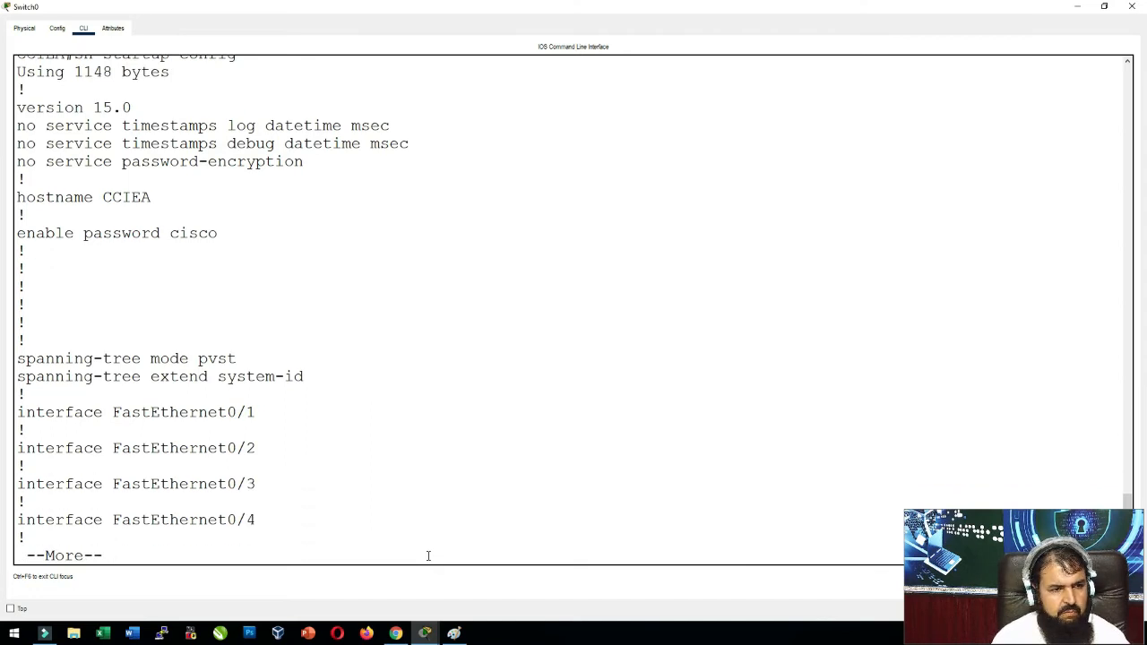
{"action": "key", "text": "Return"}
{"action": "key", "text": "Return"}
{"action": "key", "text": "Return"}
{"action": "key", "text": "Return"}
{"action": "key", "text": "Return"}
{"action": "key", "text": "Return"}
{"action": "key", "text": "Return"}
{"action": "key", "text": "Return"}
Quit the startup-config pager and switch to the NetAcad 2.5.1 Configuration Files page in Chrome.
{"action": "key", "text": "q"}
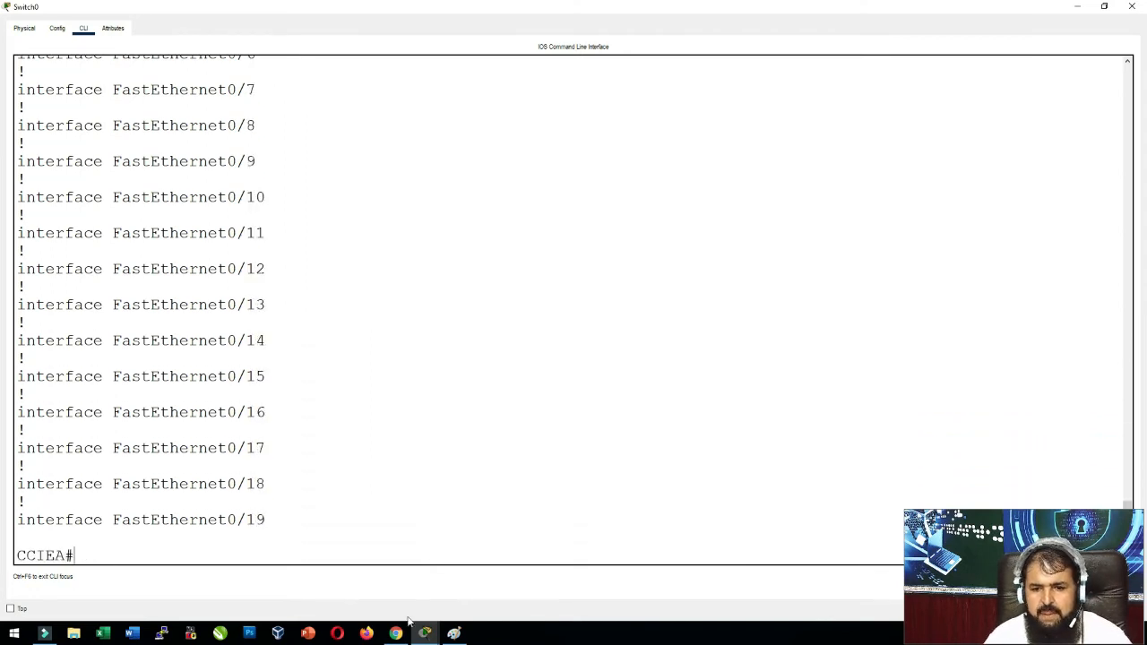
{"action": "left_click", "coordinate": [395, 634]}
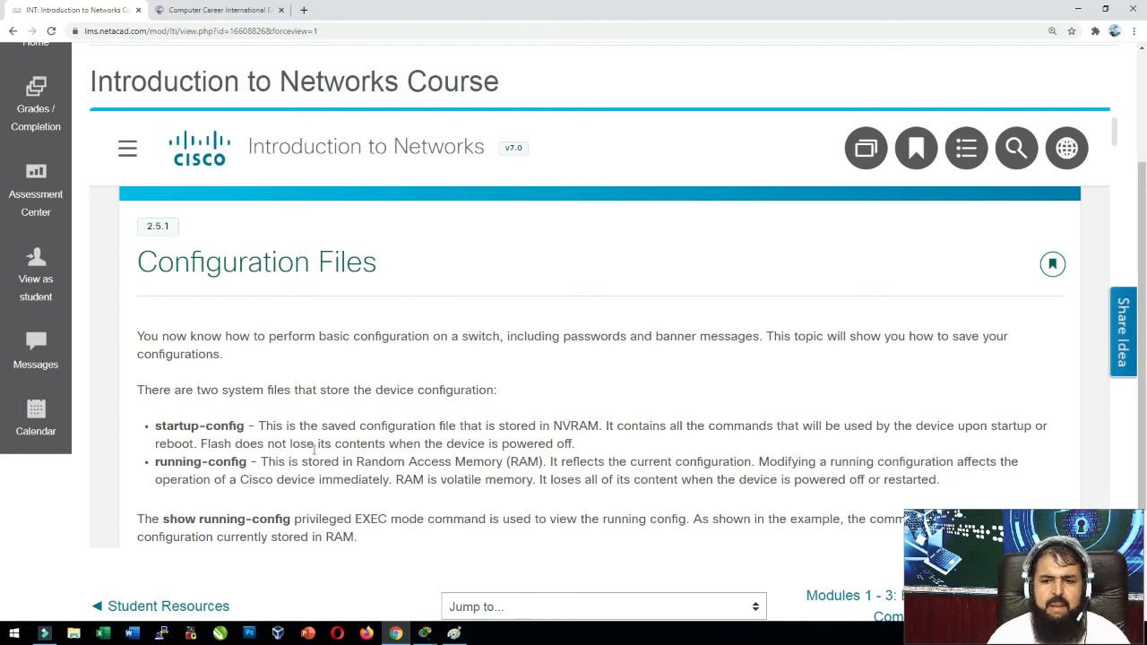
{"action": "left_click_drag", "start_coordinate": [574, 443], "coordinate": [436, 444]}
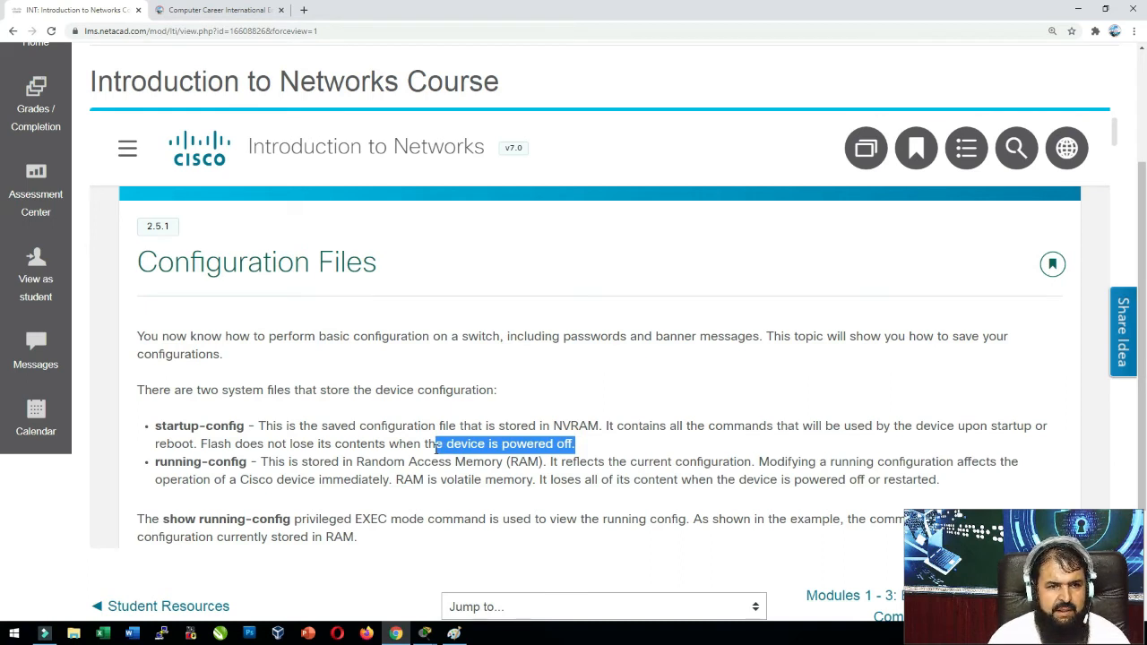
{"action": "left_click", "coordinate": [435, 445]}
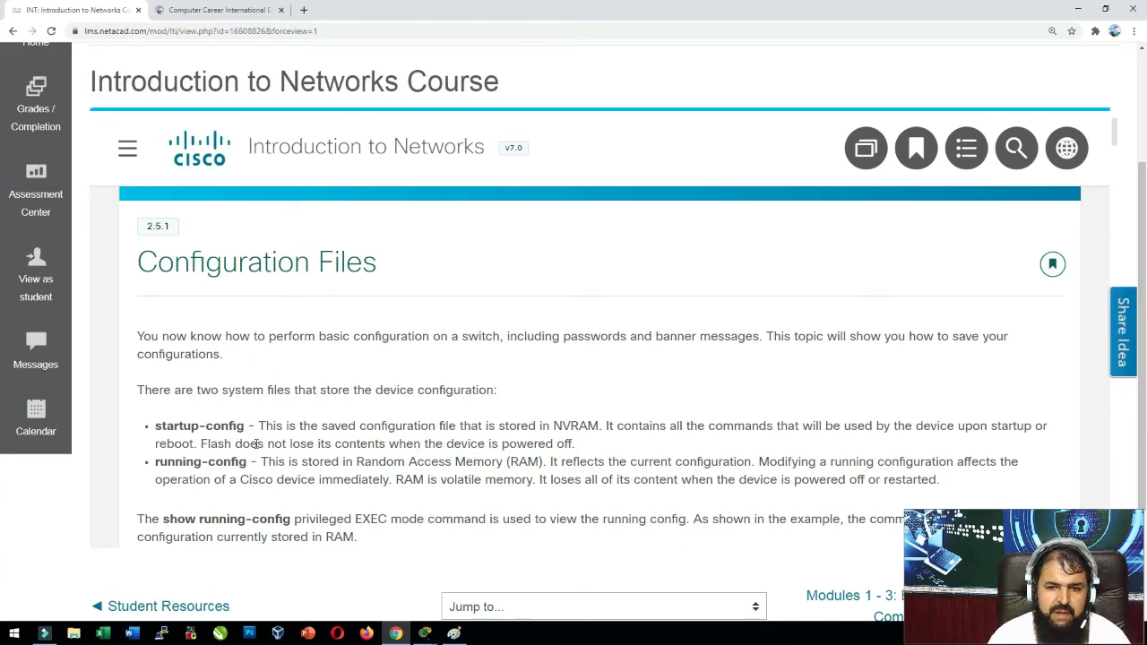
{"action": "left_click_drag", "start_coordinate": [208, 443], "coordinate": [419, 445]}
{"action": "left_click", "coordinate": [498, 446]}
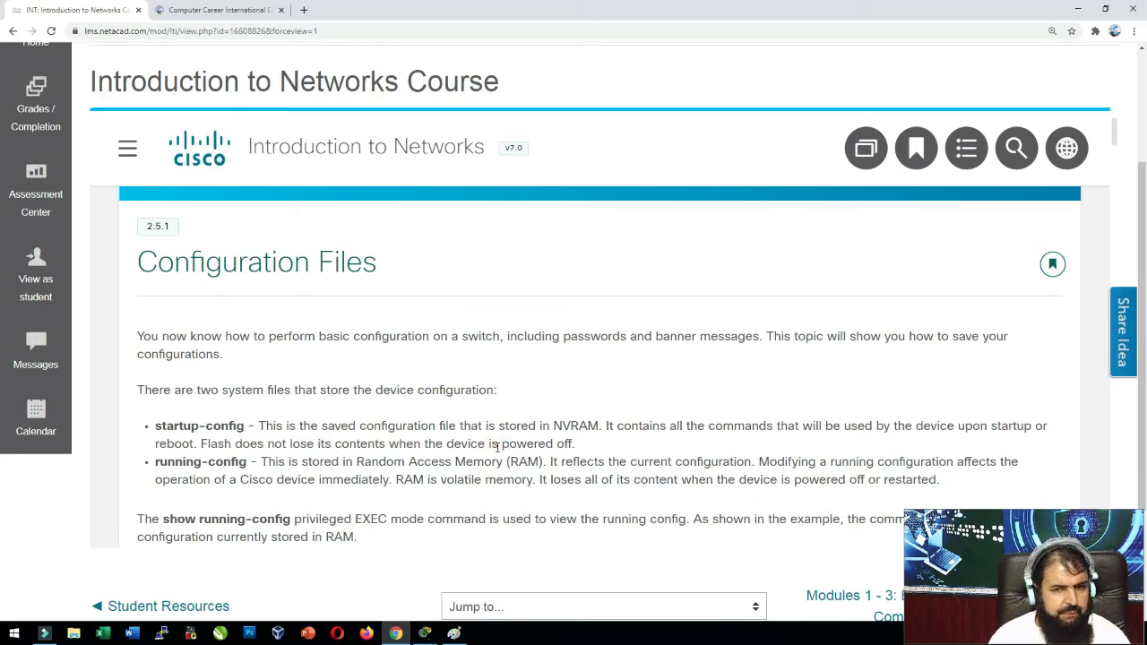
{"action": "left_click", "coordinate": [497, 446]}
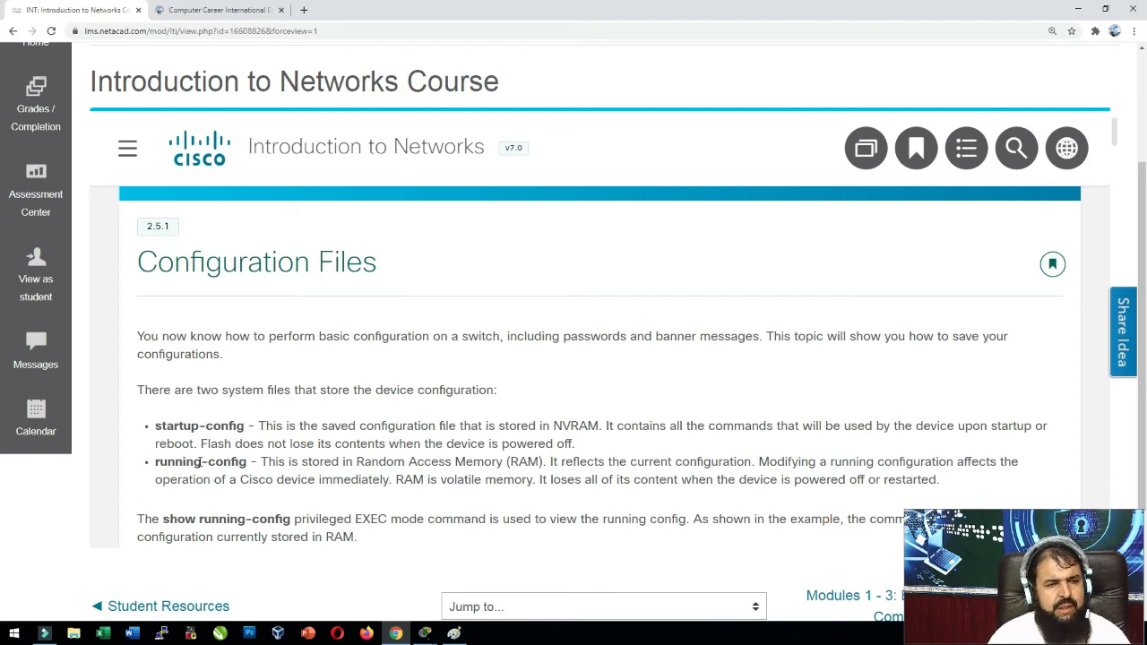
{"action": "left_click_drag", "start_coordinate": [185, 461], "coordinate": [325, 461]}
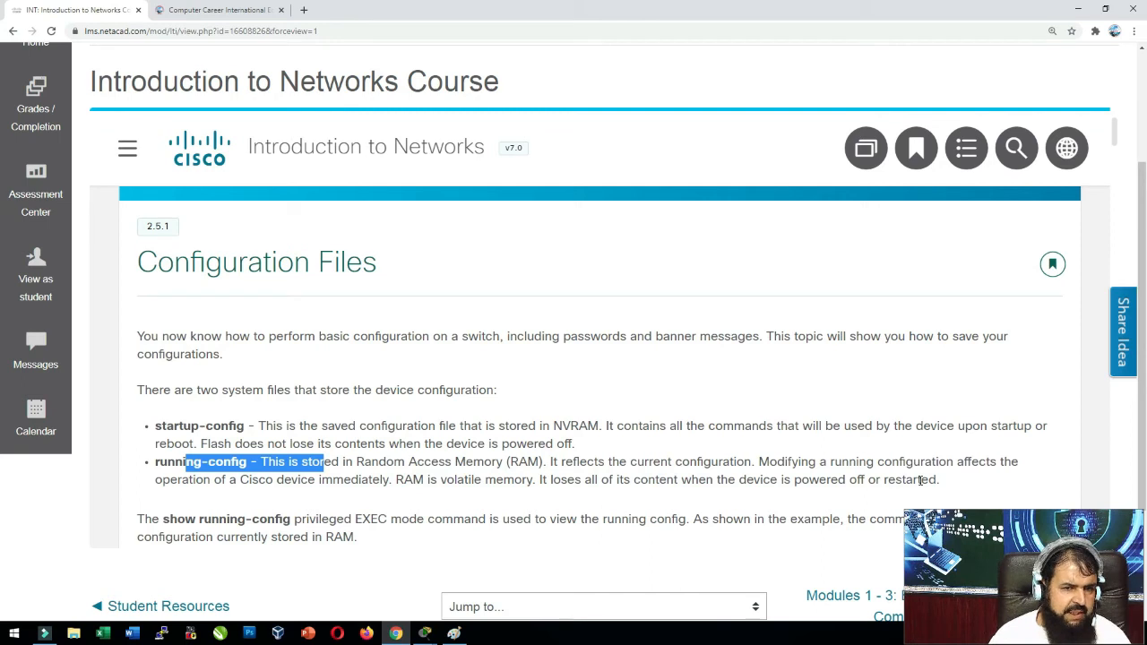
Scroll the Configuration Files lesson and highlight the phrase 'privileged EXEC'.
{"action": "scroll", "coordinate": [605, 480], "scroll_direction": "down", "scroll_amount": 2}
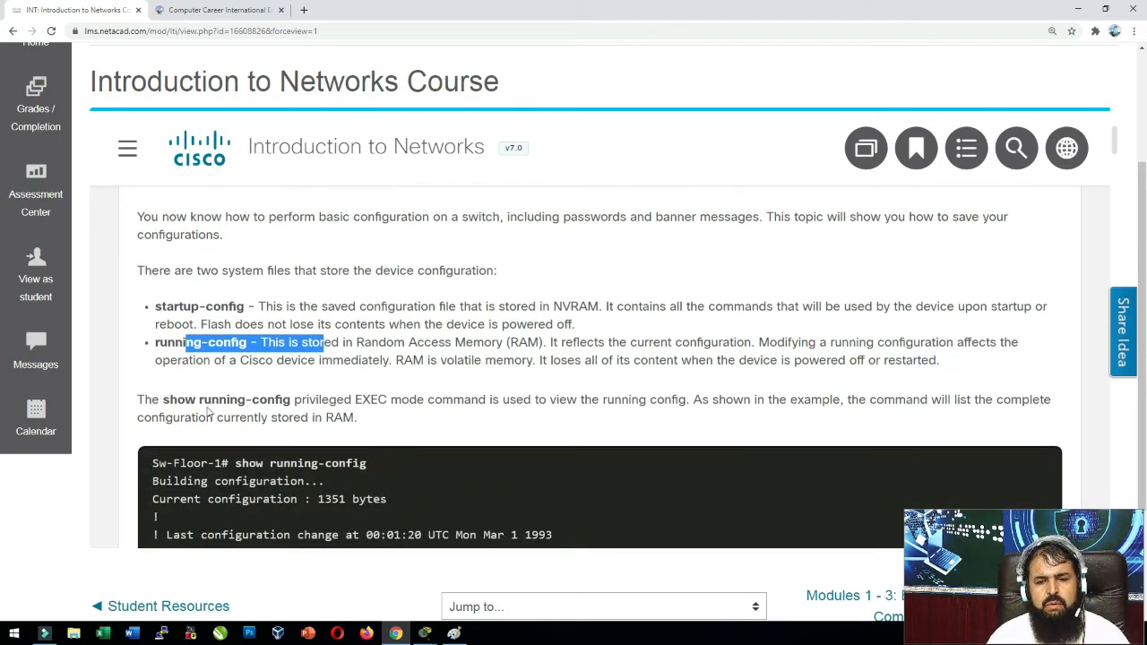
{"action": "left_click_drag", "start_coordinate": [294, 400], "coordinate": [383, 399]}
{"action": "left_click", "coordinate": [318, 396]}
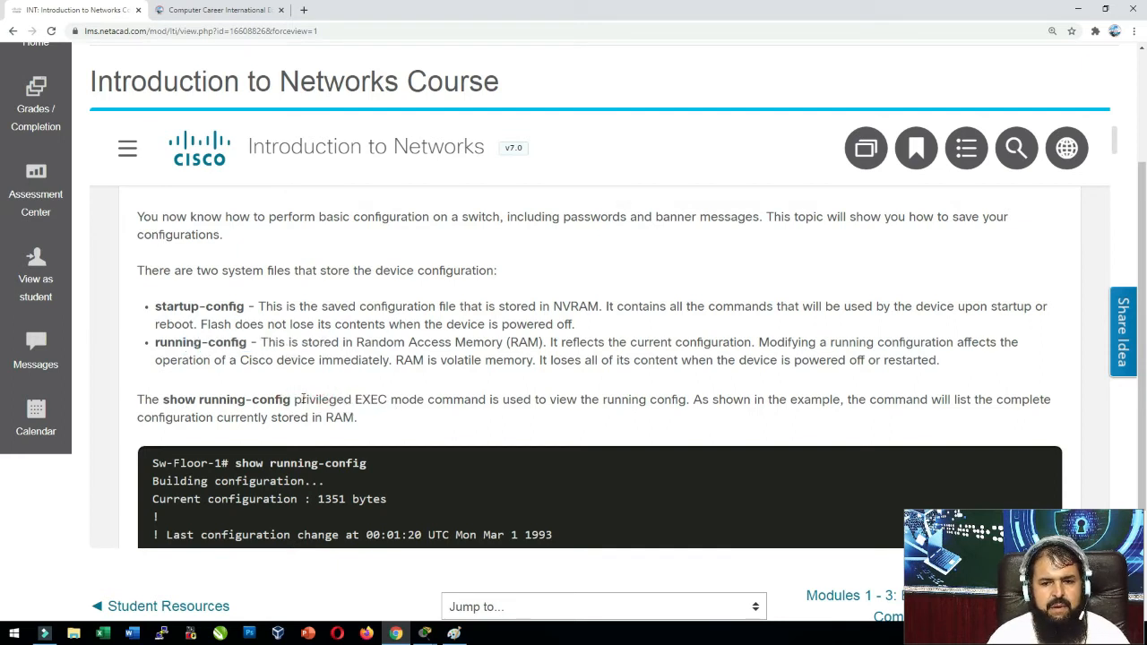
{"action": "left_click_drag", "start_coordinate": [301, 399], "coordinate": [378, 400]}
{"action": "left_click", "coordinate": [431, 412]}
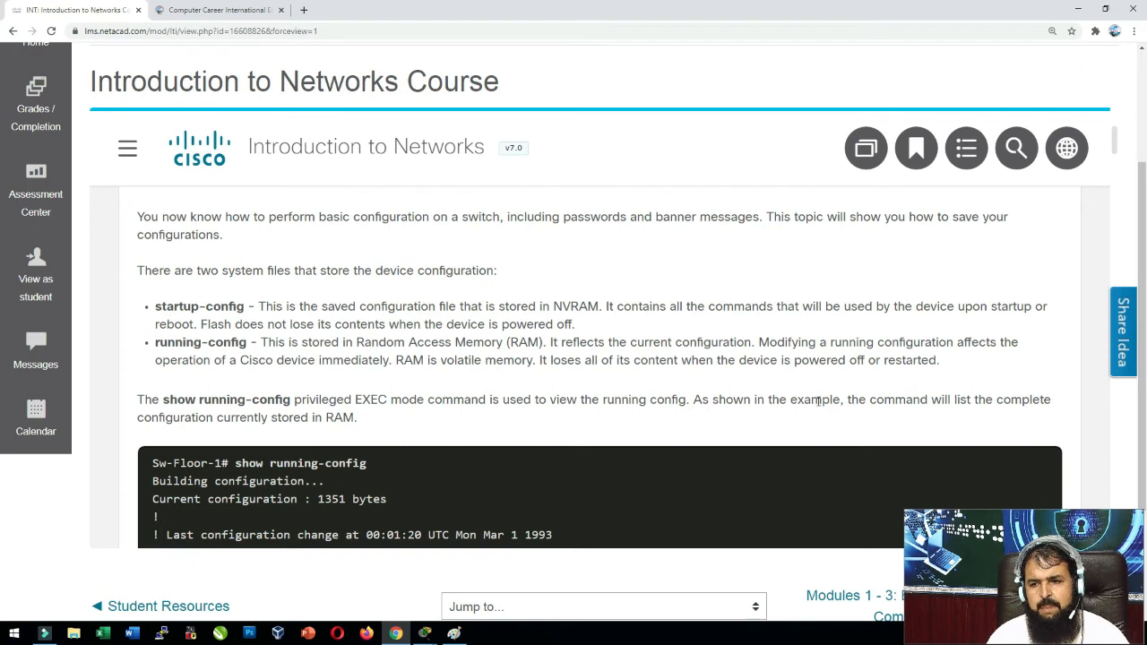
Scroll on to the startup-config paragraphs and highlight the show startup-config sentence.
{"action": "scroll", "coordinate": [305, 457], "scroll_direction": "down", "scroll_amount": 4}
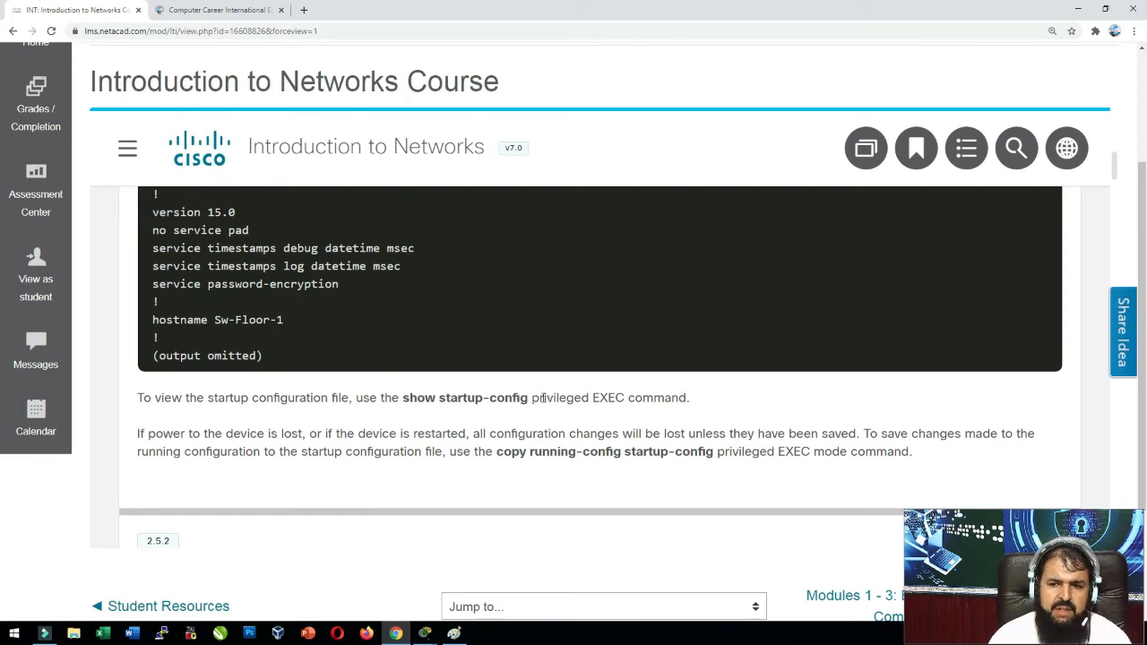
{"action": "left_click_drag", "start_coordinate": [555, 397], "coordinate": [379, 397]}
{"action": "left_click", "coordinate": [377, 394]}
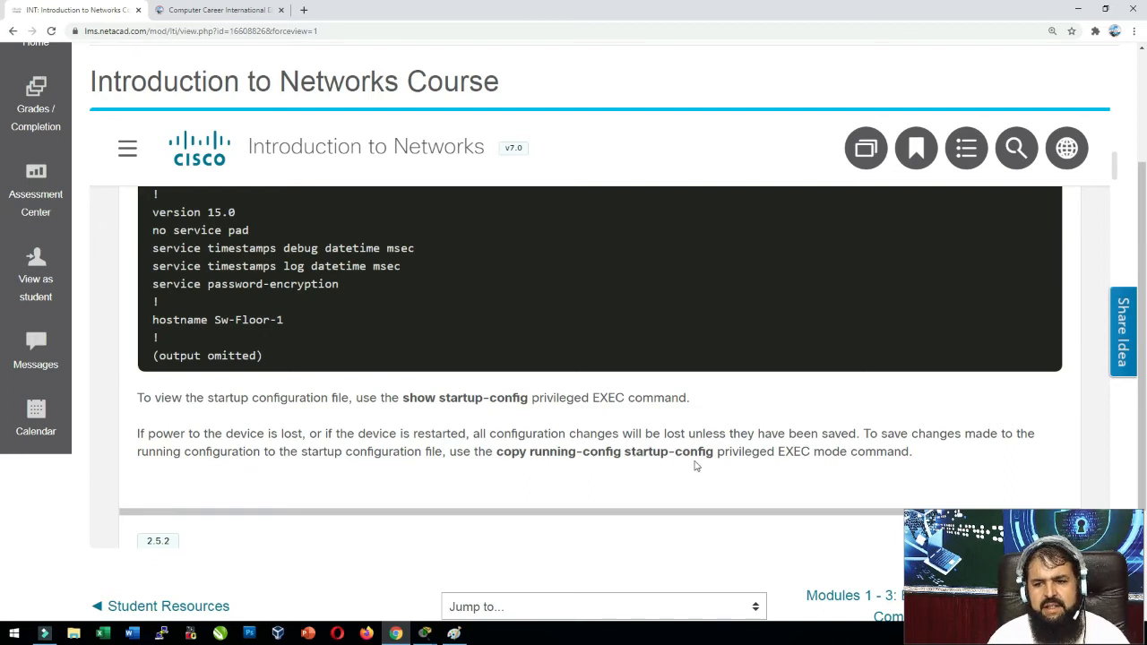
{"action": "left_click", "coordinate": [427, 634]}
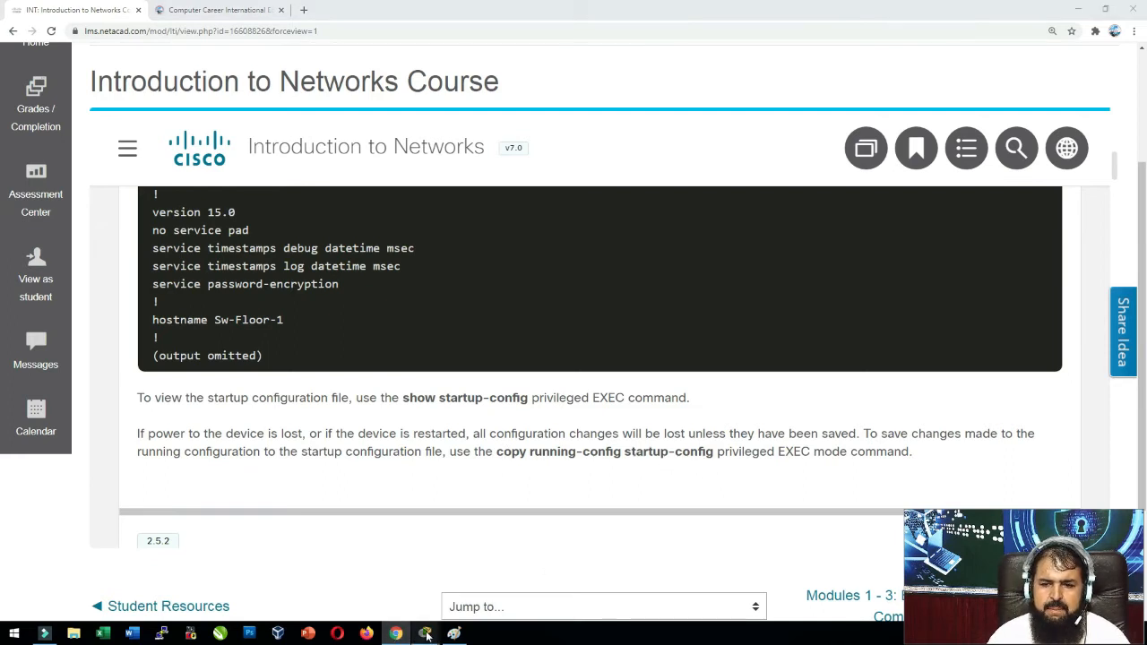
In the Switch0 CLI, set hostname Sw under conf t and exit back to Sw#.
{"action": "left_click", "coordinate": [474, 594]}
{"action": "key", "text": "Return"}
{"action": "key", "text": "Return"}
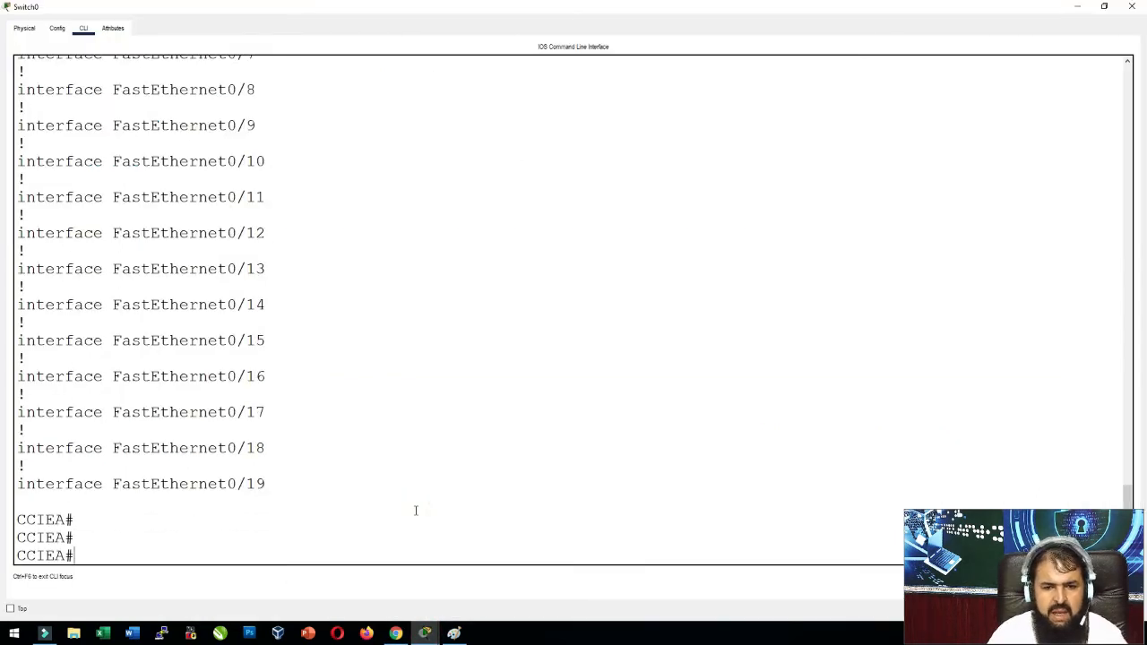
{"action": "type", "text": "conf t"}
{"action": "key", "text": "Return"}
{"action": "type", "text": "ena"}
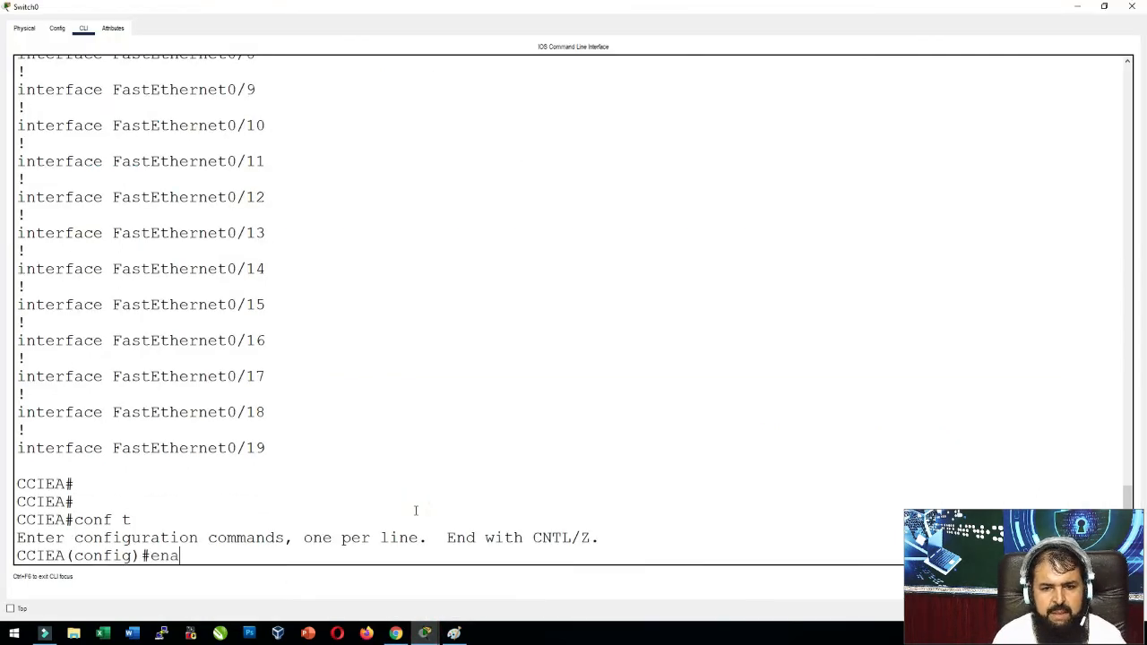
{"action": "key", "text": "Tab"}
{"action": "key", "text": "BackSpace"}
{"action": "key", "text": "BackSpace"}
{"action": "key", "text": "BackSpace"}
{"action": "key", "text": "BackSpace"}
{"action": "key", "text": "BackSpace"}
{"action": "key", "text": "BackSpace"}
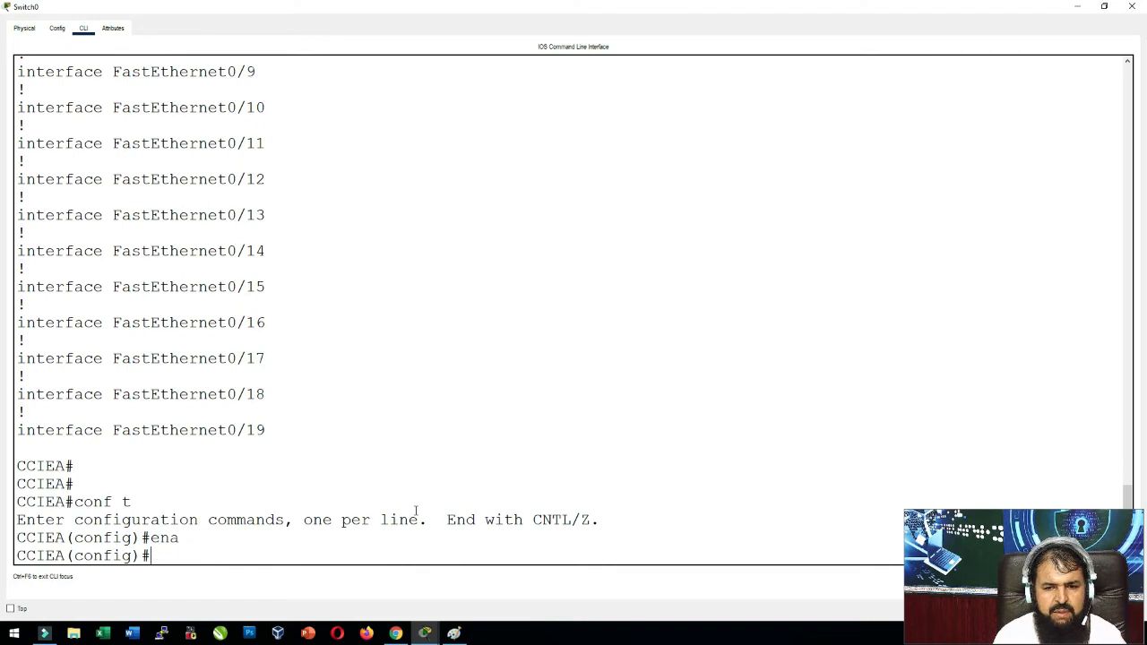
{"action": "type", "text": "ho"}
{"action": "key", "text": "Tab"}
{"action": "type", "text": "Sw"}
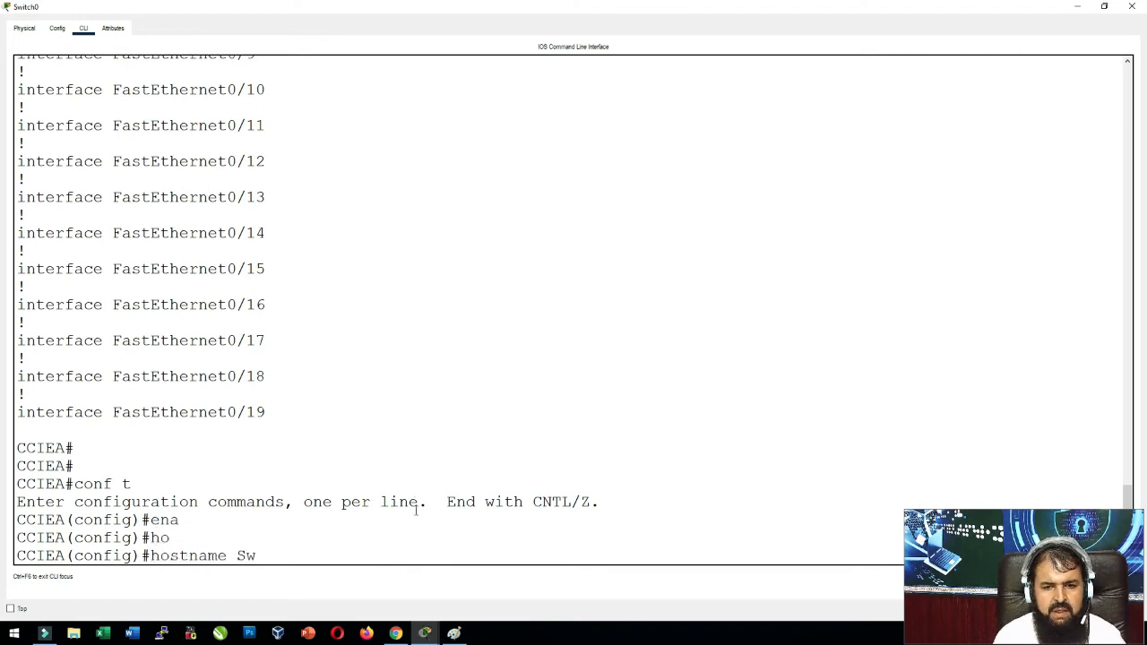
{"action": "key", "text": "Return"}
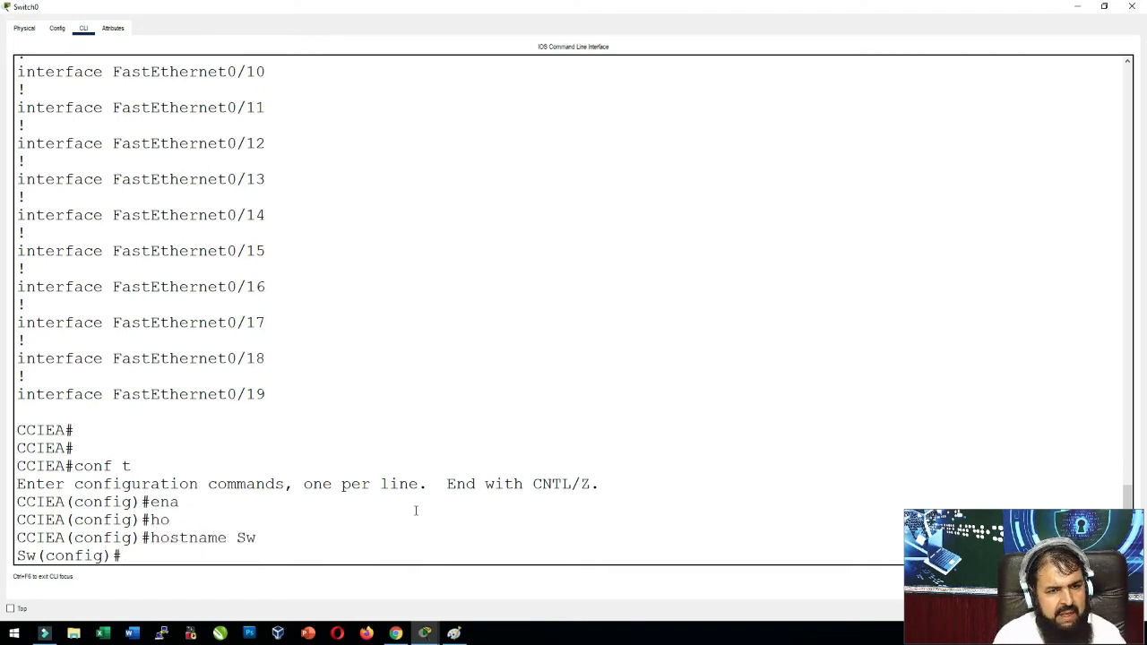
{"action": "type", "text": "exit"}
{"action": "key", "text": "Return"}
{"action": "key", "text": "Return"}
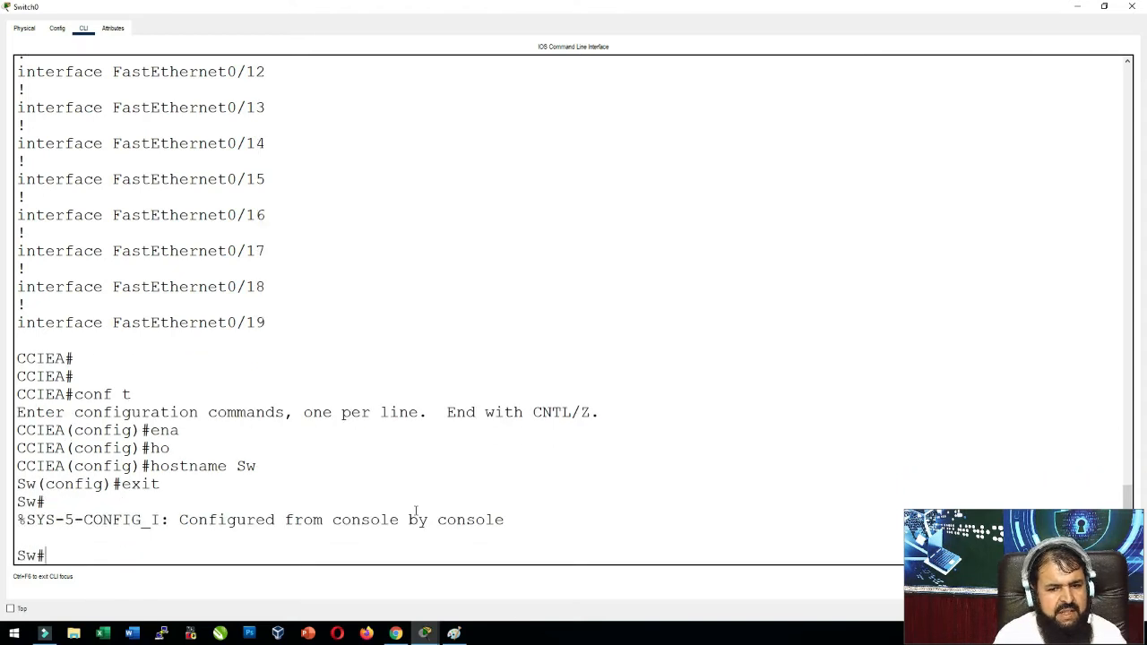
Reload the switch answering n to saving, then run en once it boots as CCIEA.
{"action": "type", "text": "reload"}
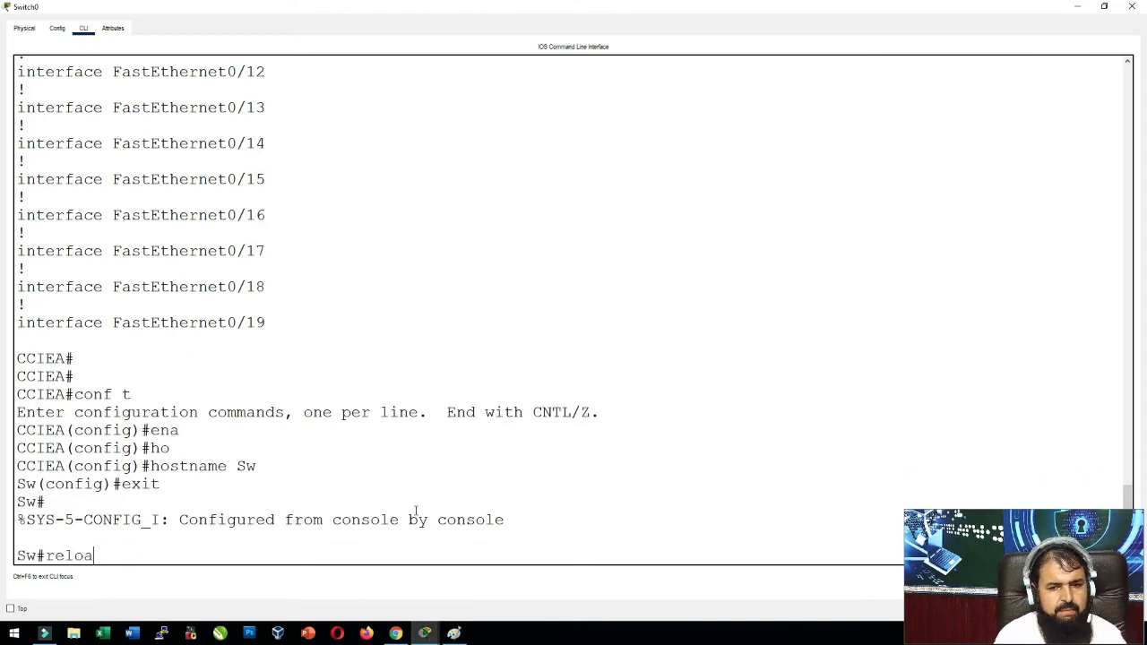
{"action": "key", "text": "Return"}
{"action": "key", "text": "Return"}
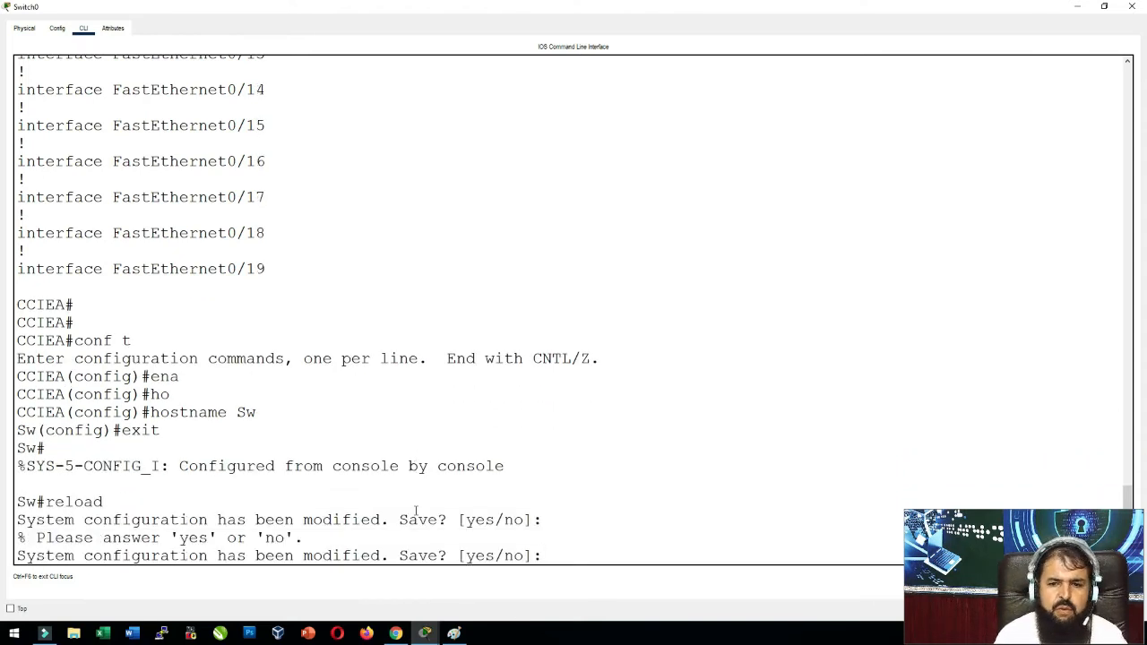
{"action": "type", "text": "n"}
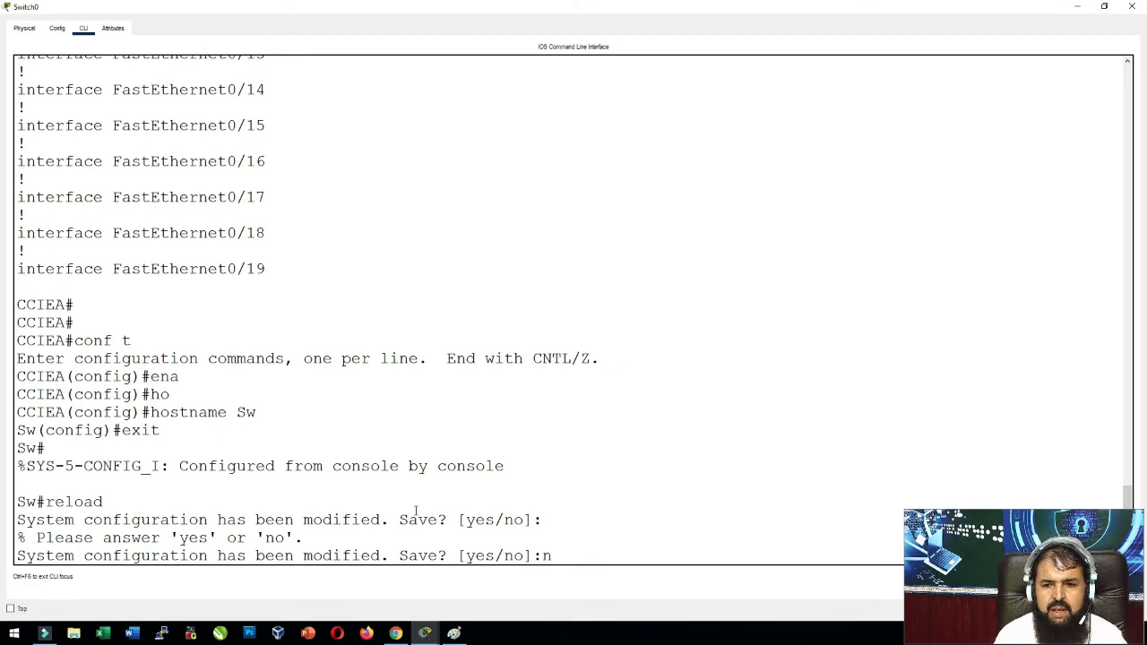
{"action": "key", "text": "Return"}
{"action": "key", "text": "Return"}
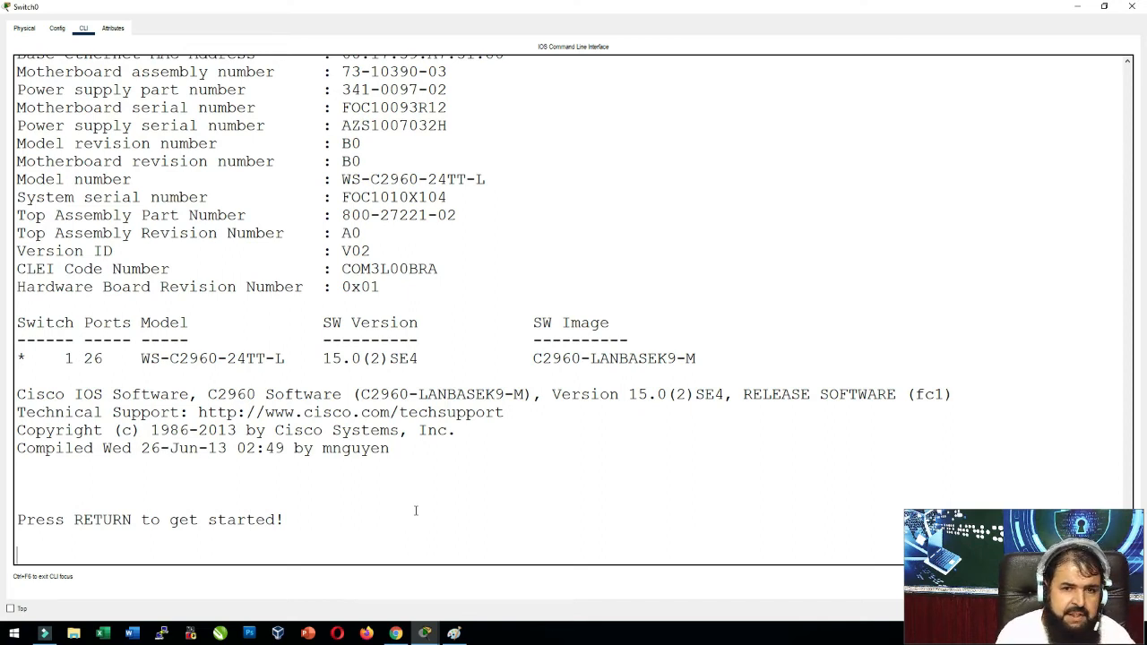
{"action": "key", "text": "Return"}
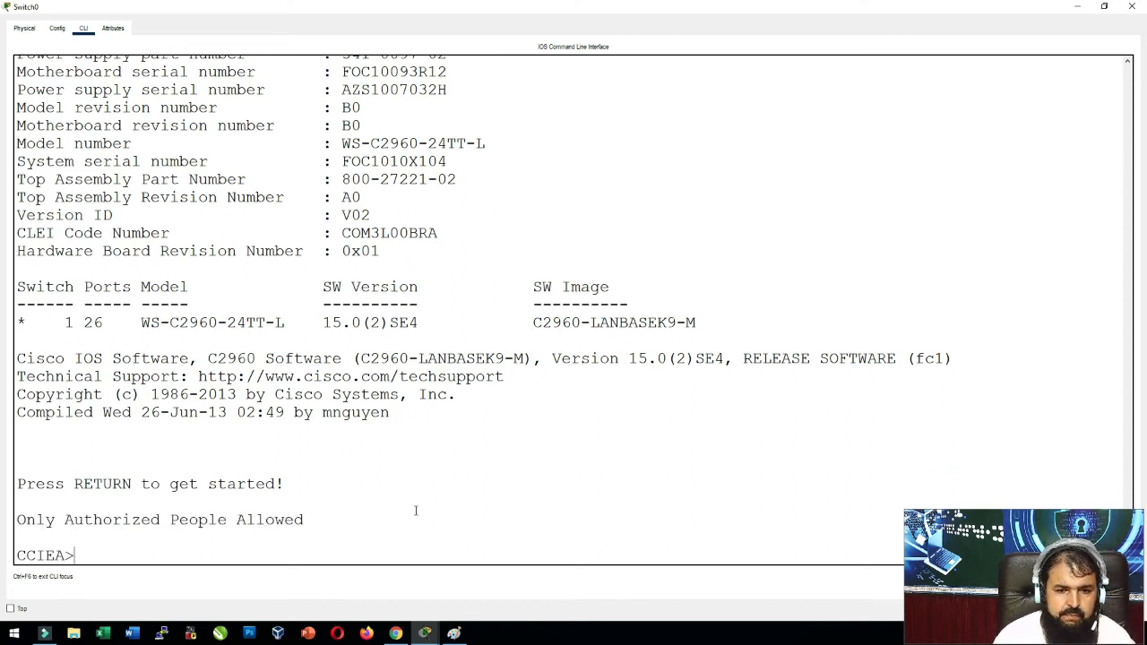
{"action": "type", "text": "en"}
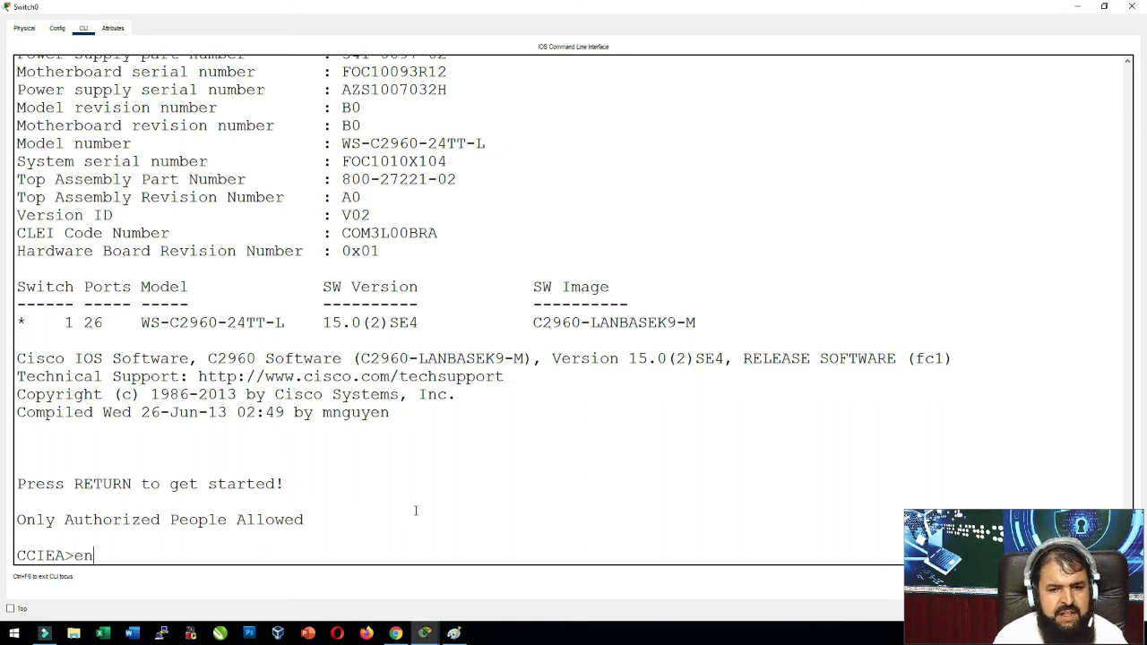
{"action": "key", "text": "Return"}
{"action": "key", "text": "Return"}
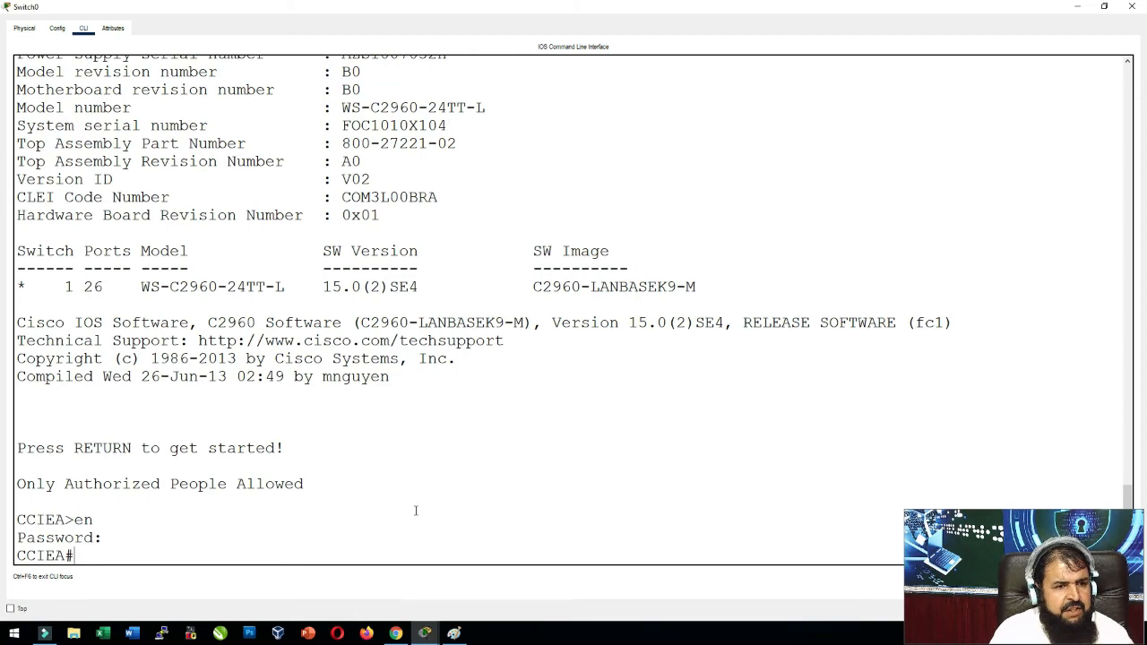
Scroll the Introduction to Networks page down to section 2.5.2 Alter the Running Configuration.
{"action": "left_click", "coordinate": [396, 633]}
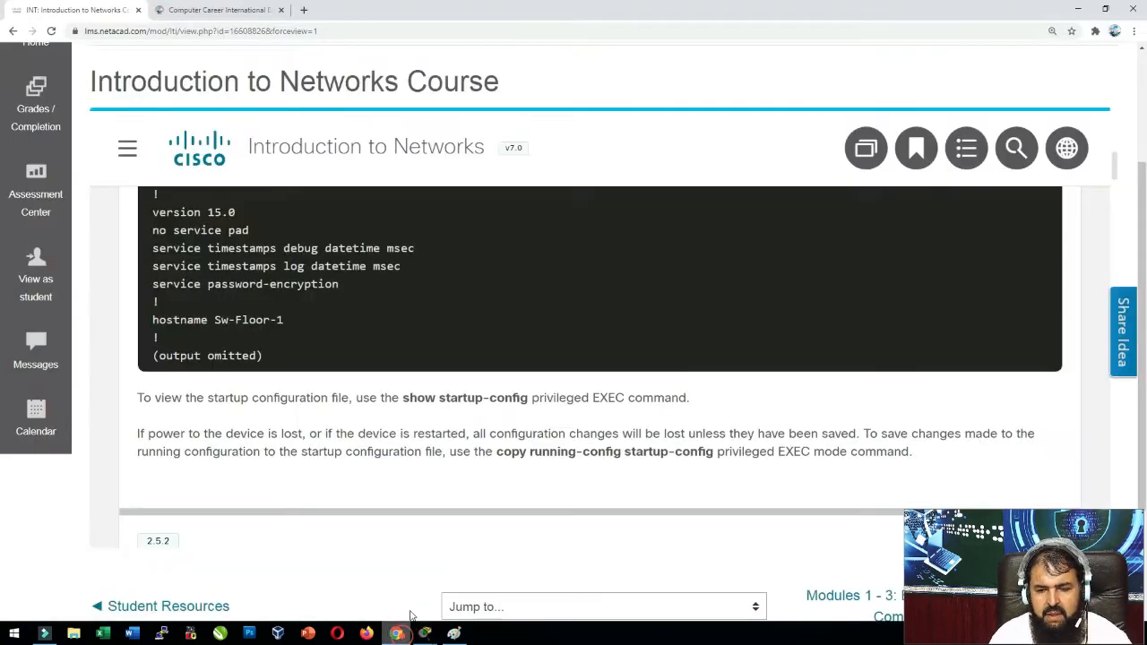
{"action": "scroll", "coordinate": [324, 491], "scroll_direction": "down", "scroll_amount": 2}
{"action": "scroll", "coordinate": [324, 491], "scroll_direction": "down", "scroll_amount": 2}
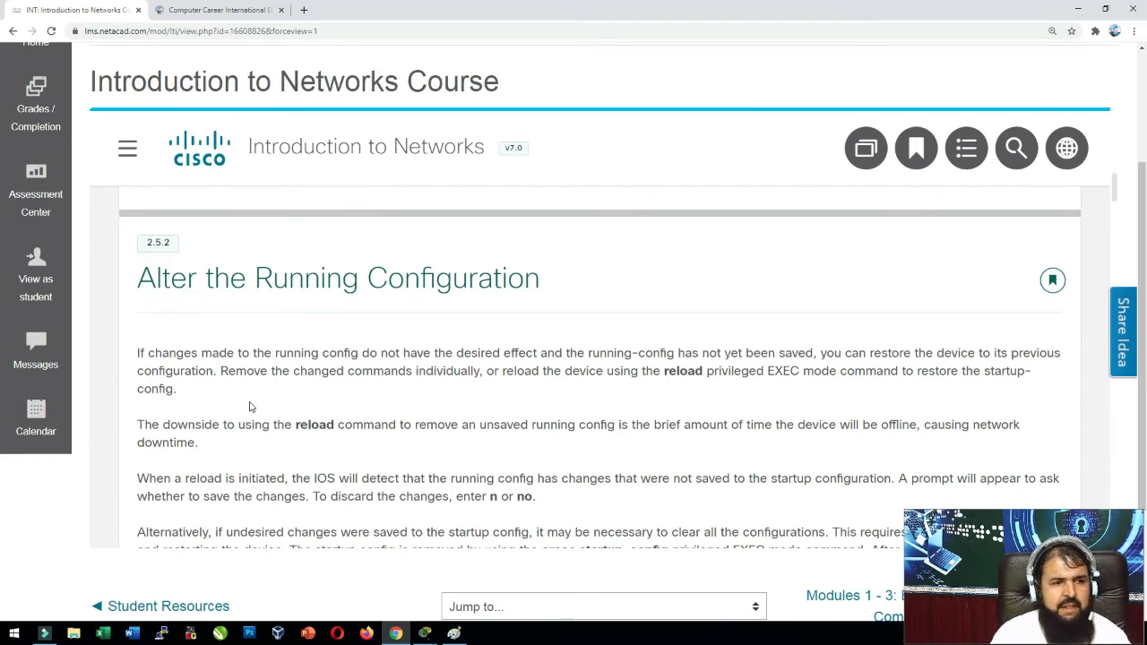
{"action": "left_click", "coordinate": [421, 634]}
Enter global configuration mode and set the hostname to Switchbhai.
{"action": "left_click", "coordinate": [448, 584]}
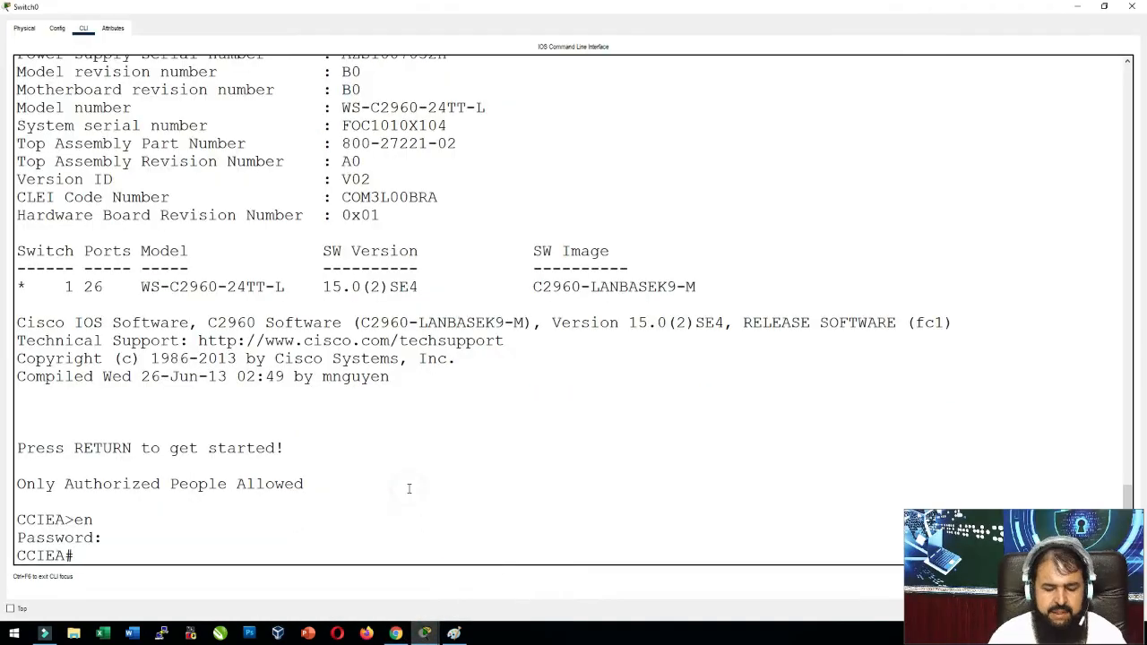
{"action": "type", "text": "conf t"}
{"action": "key", "text": "Return"}
{"action": "type", "text": "ho"}
{"action": "key", "text": "Tab"}
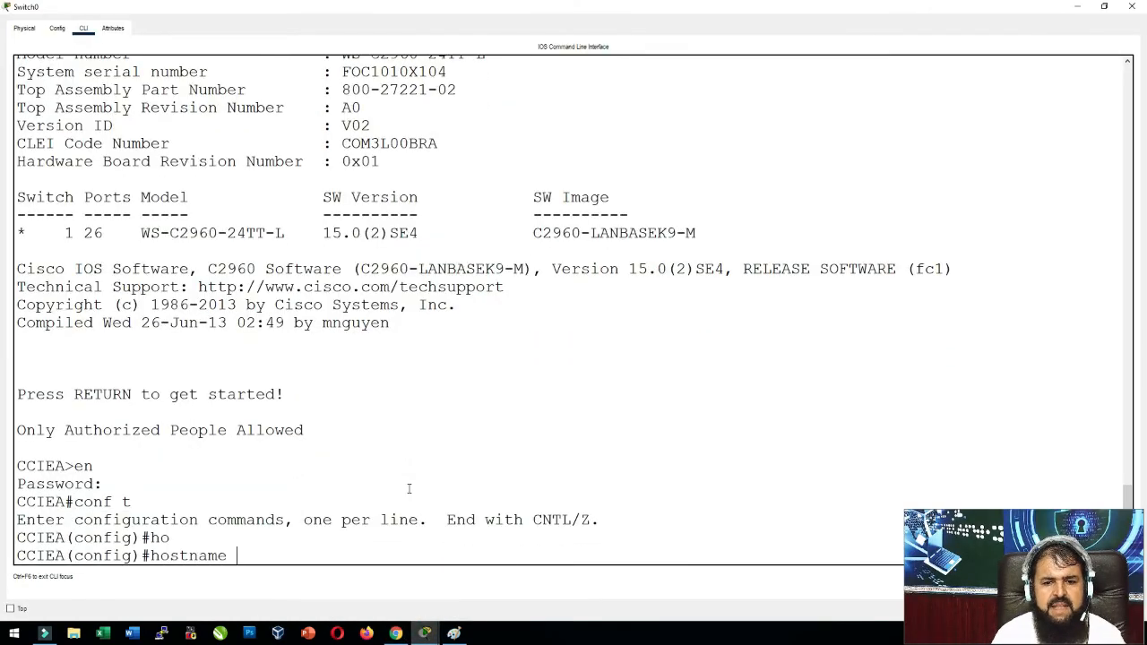
{"action": "type", "text": "Swi"}
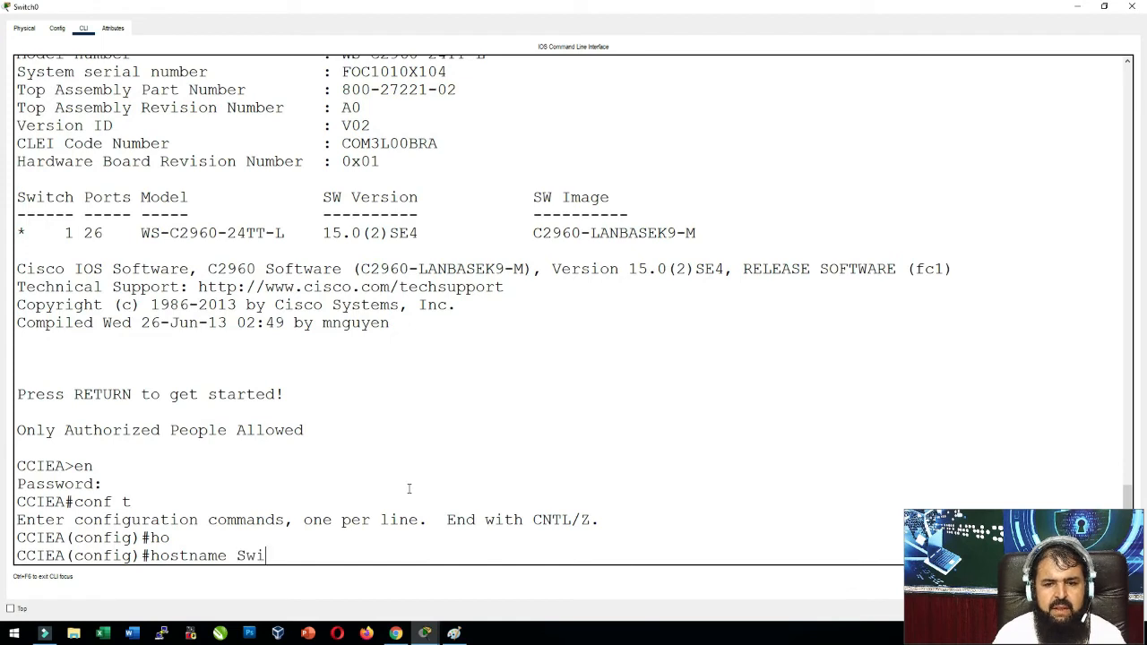
{"action": "type", "text": "tchbhai"}
{"action": "key", "text": "Return"}
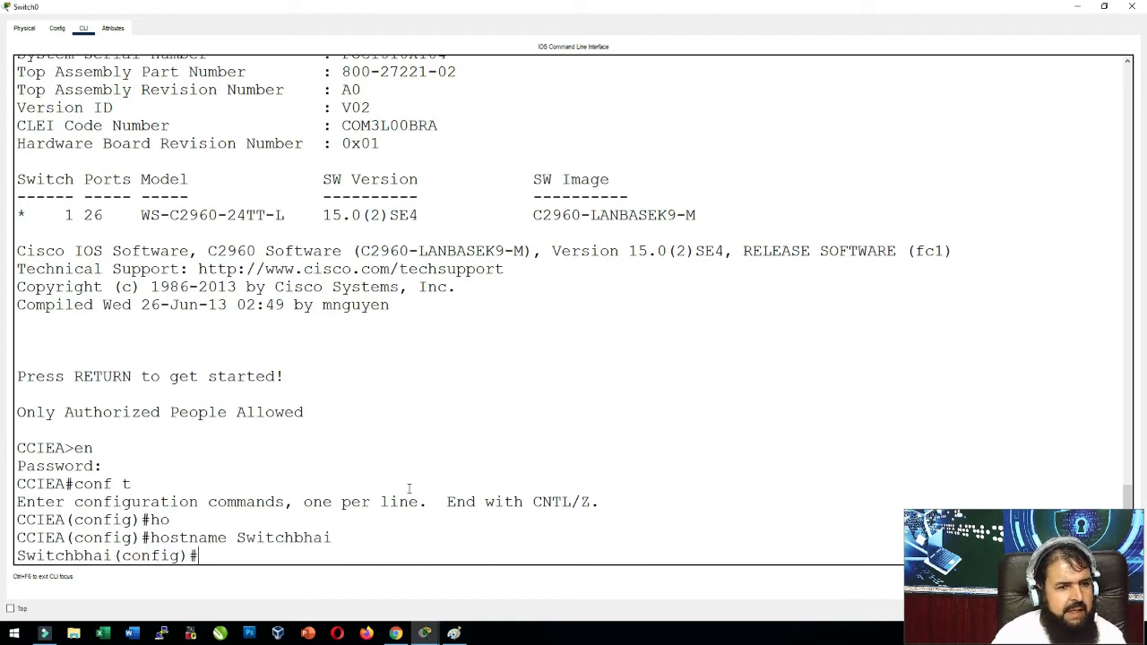
Remove the message-of-the-day banner with no banner motd.
{"action": "type", "text": "banner"}
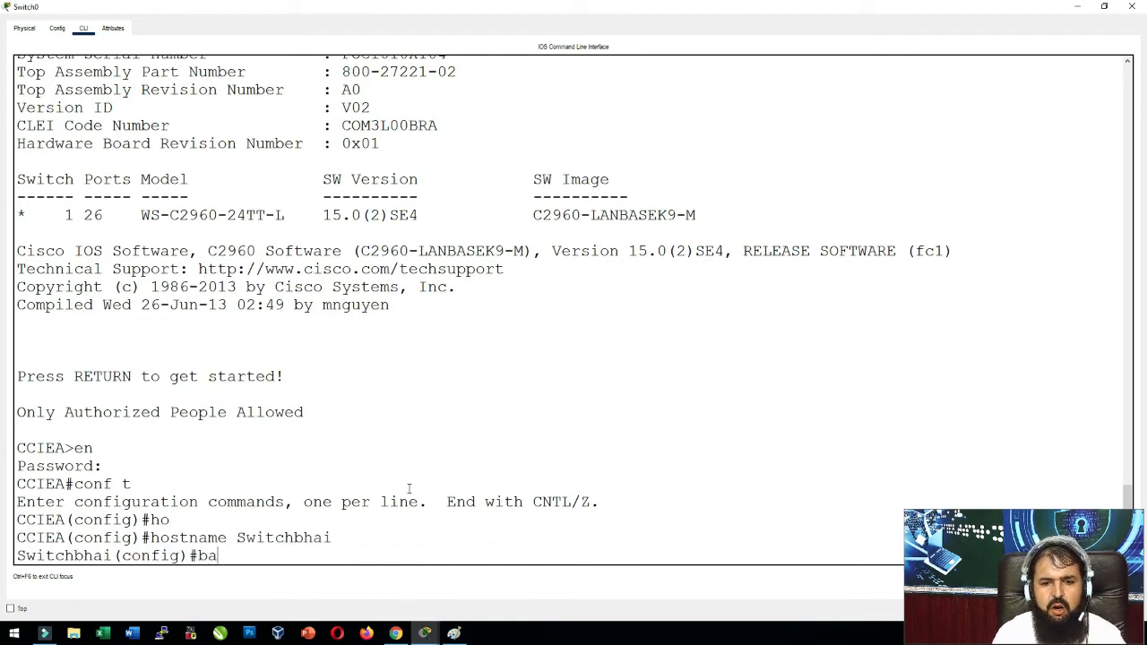
{"action": "key", "text": "Tab"}
{"action": "type", "text": "mot"}
{"action": "key", "text": "Tab"}
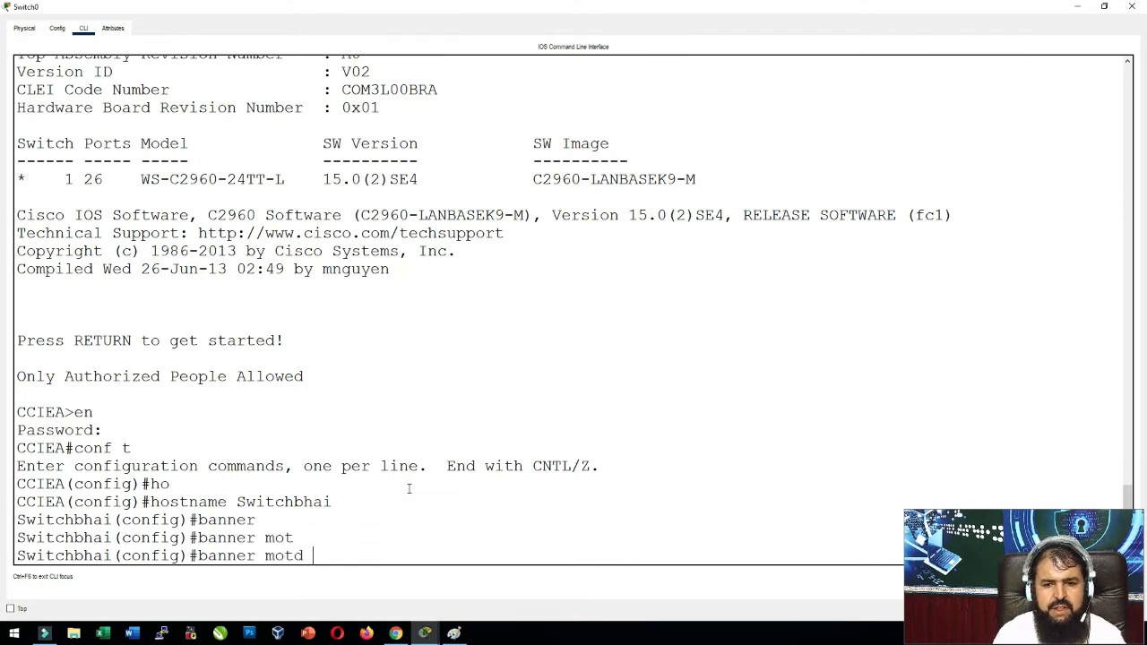
{"action": "key", "text": "BackSpace"}
{"action": "key", "text": "BackSpace"}
{"action": "key", "text": "BackSpace"}
{"action": "key", "text": "BackSpace"}
{"action": "key", "text": "BackSpace"}
{"action": "key", "text": "BackSpace"}
{"action": "key", "text": "BackSpace"}
{"action": "key", "text": "BackSpace"}
{"action": "key", "text": "BackSpace"}
{"action": "key", "text": "BackSpace"}
{"action": "key", "text": "BackSpace"}
{"action": "key", "text": "BackSpace"}
{"action": "type", "text": "no "}
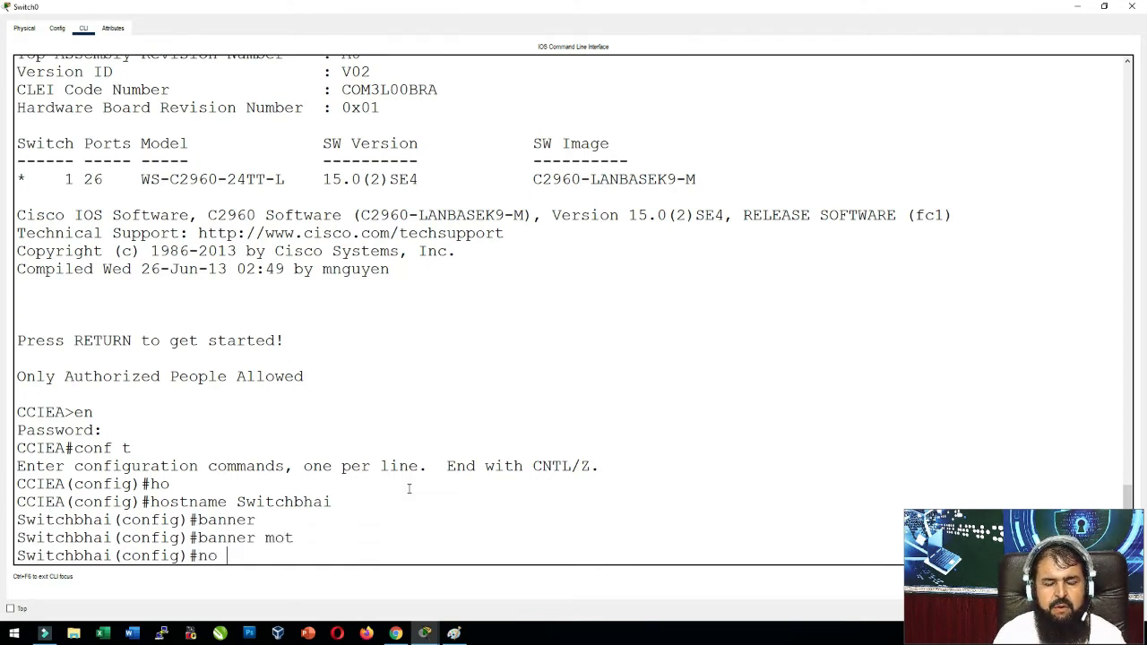
{"action": "type", "text": "m"}
{"action": "key", "text": "BackSpace"}
{"action": "type", "text": "bann"}
{"action": "key", "text": "Tab"}
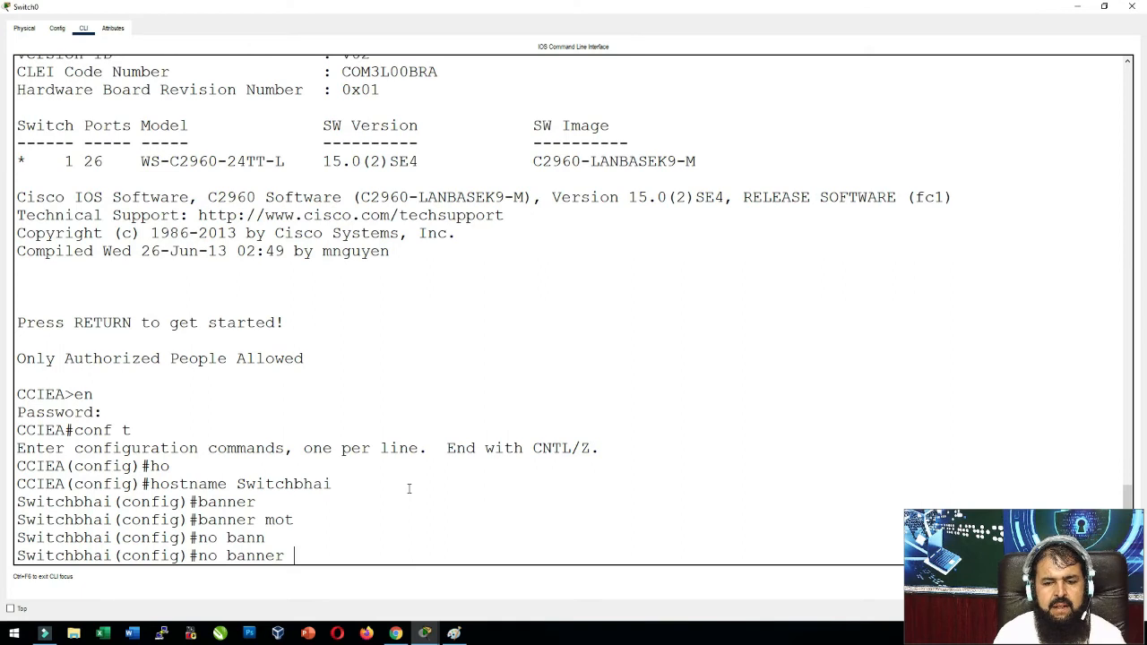
{"action": "type", "text": "mo"}
{"action": "key", "text": "Tab"}
{"action": "key", "text": "Return"}
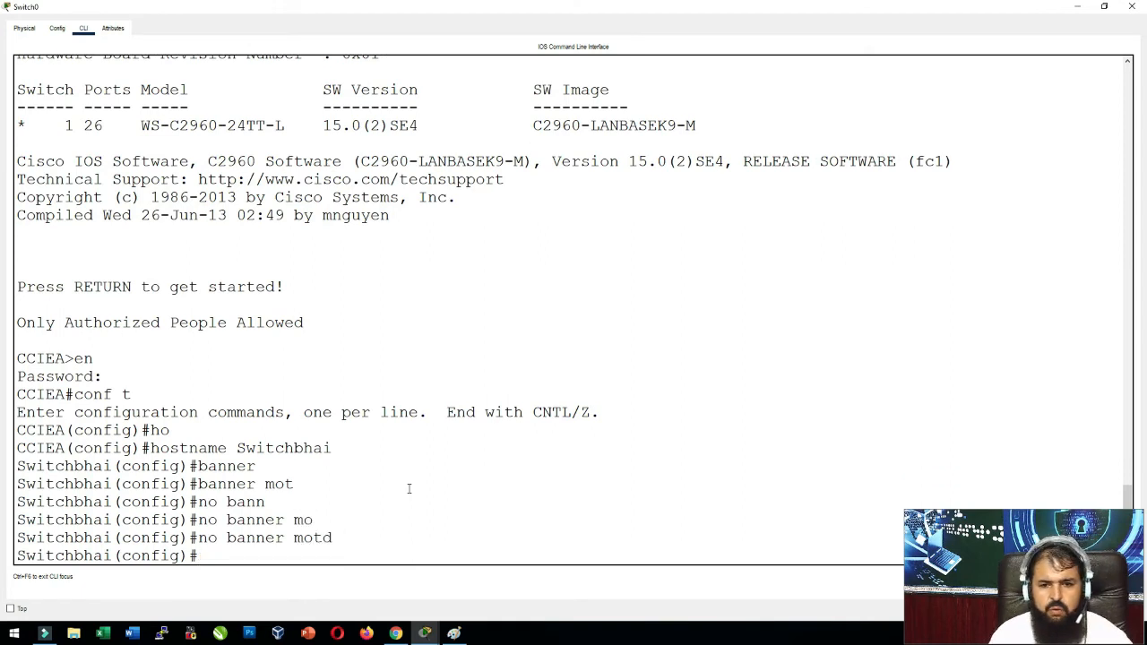
Administratively shut down interface FastEthernet0/1.
{"action": "type", "text": "conf t"}
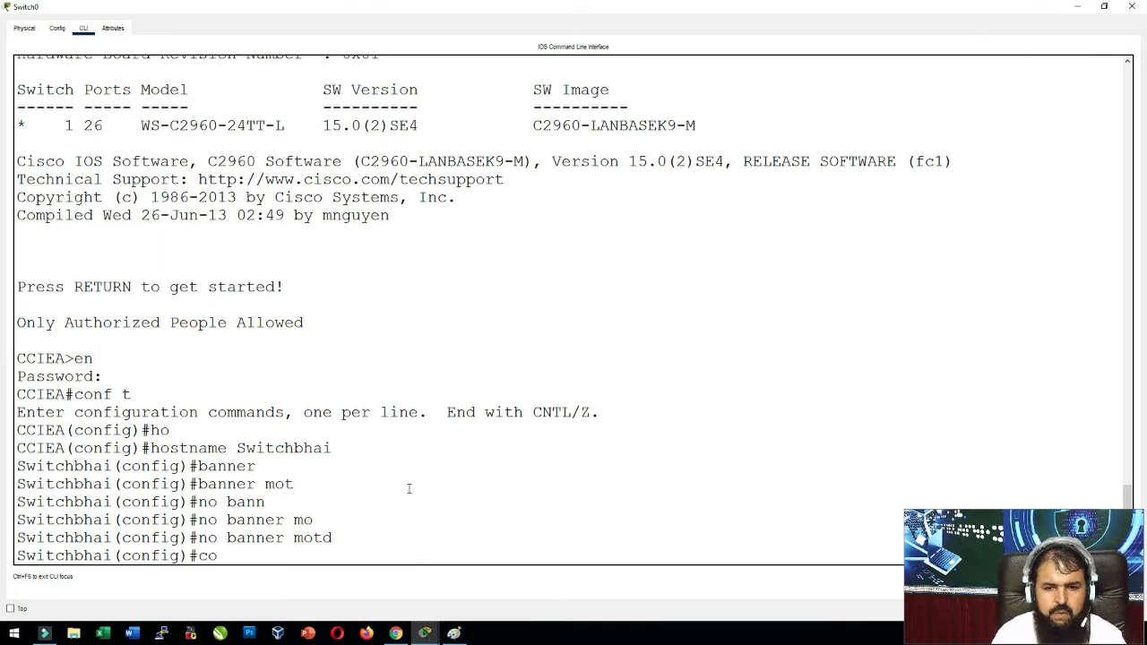
{"action": "key", "text": "Return"}
{"action": "type", "text": "in"}
{"action": "key", "text": "Tab"}
{"action": "type", "text": "fa"}
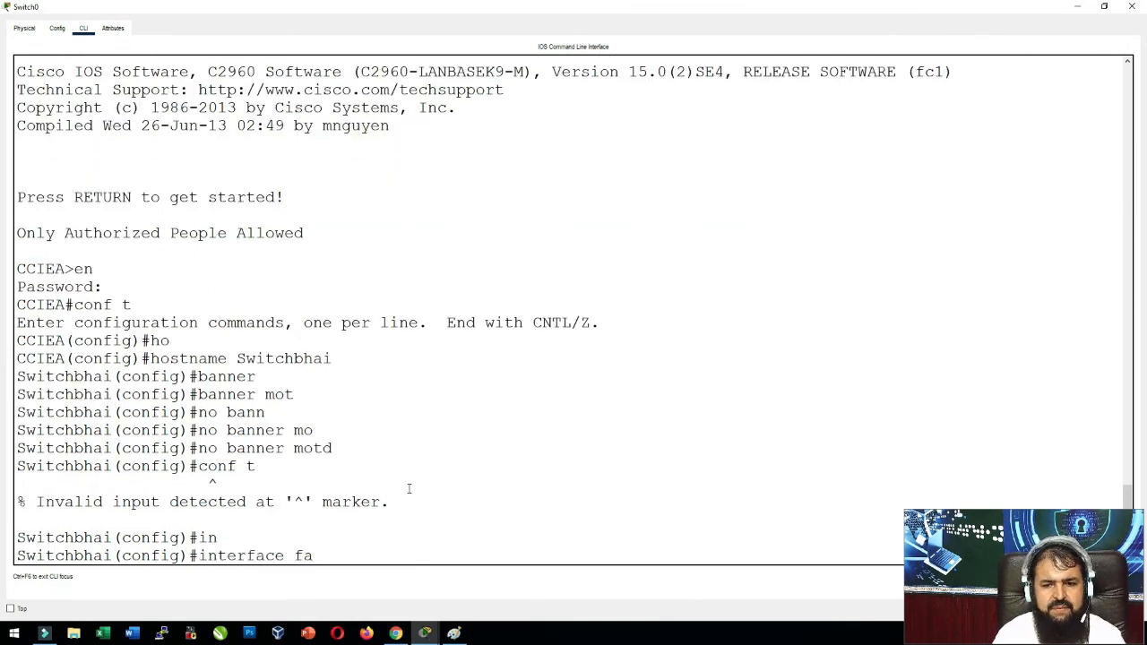
{"action": "key", "text": "Tab"}
{"action": "type", "text": "0/1"}
{"action": "key", "text": "Return"}
{"action": "type", "text": "sh"}
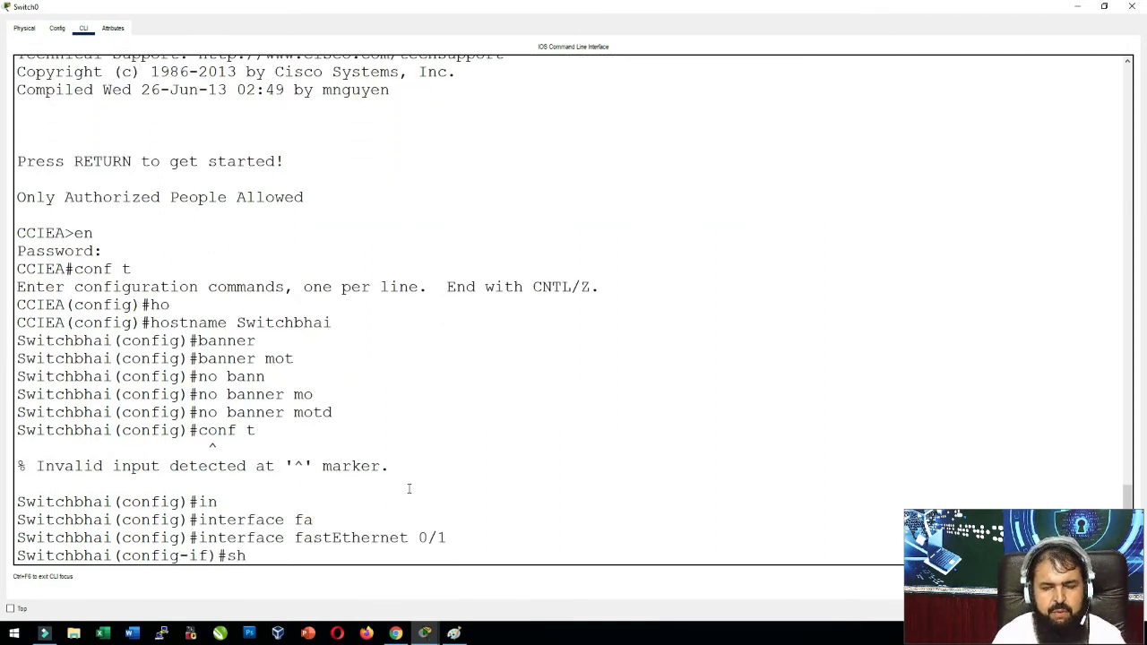
{"action": "key", "text": "Tab"}
{"action": "key", "text": "Return"}
{"action": "key", "text": "Return"}
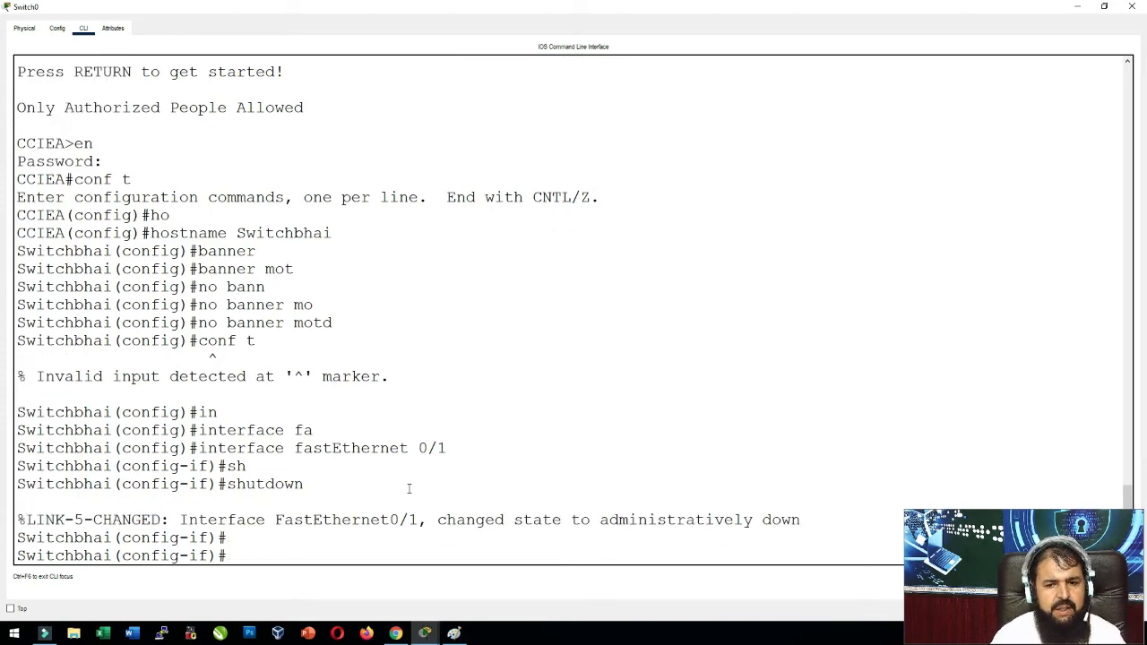
{"action": "type", "text": "do sh ip int br"}
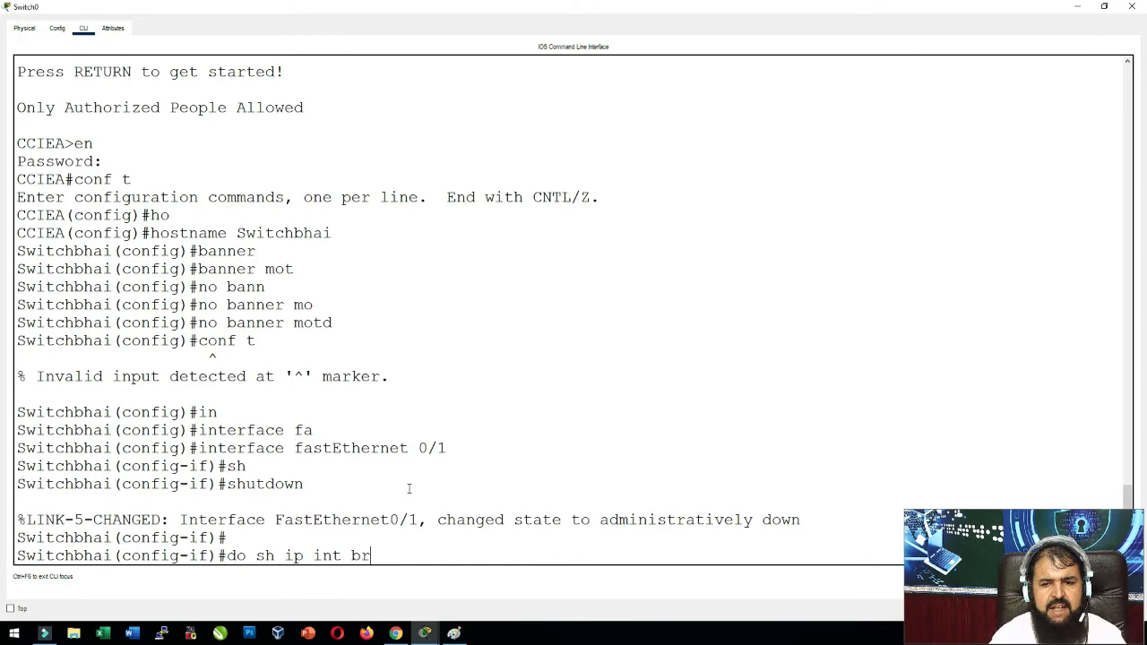
Run do sh ip int br, check FastEthernet0/1 shows administratively down, then exit interface mode.
{"action": "key", "text": "Return"}
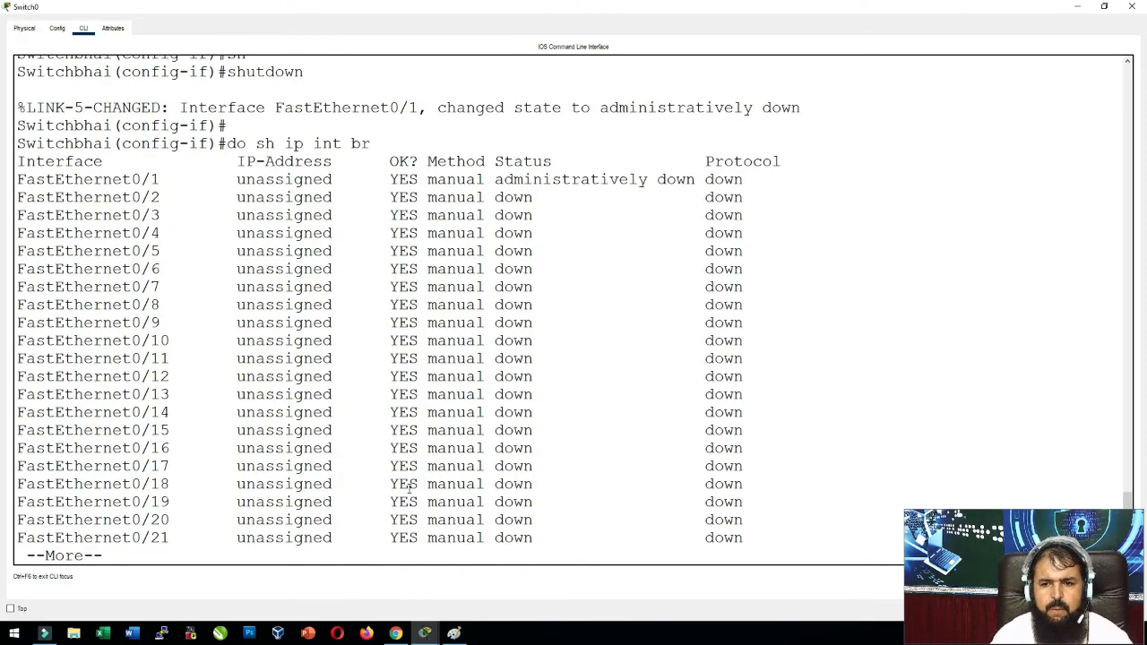
{"action": "left_click_drag", "start_coordinate": [752, 184], "coordinate": [17, 180]}
{"action": "left_click", "coordinate": [358, 230]}
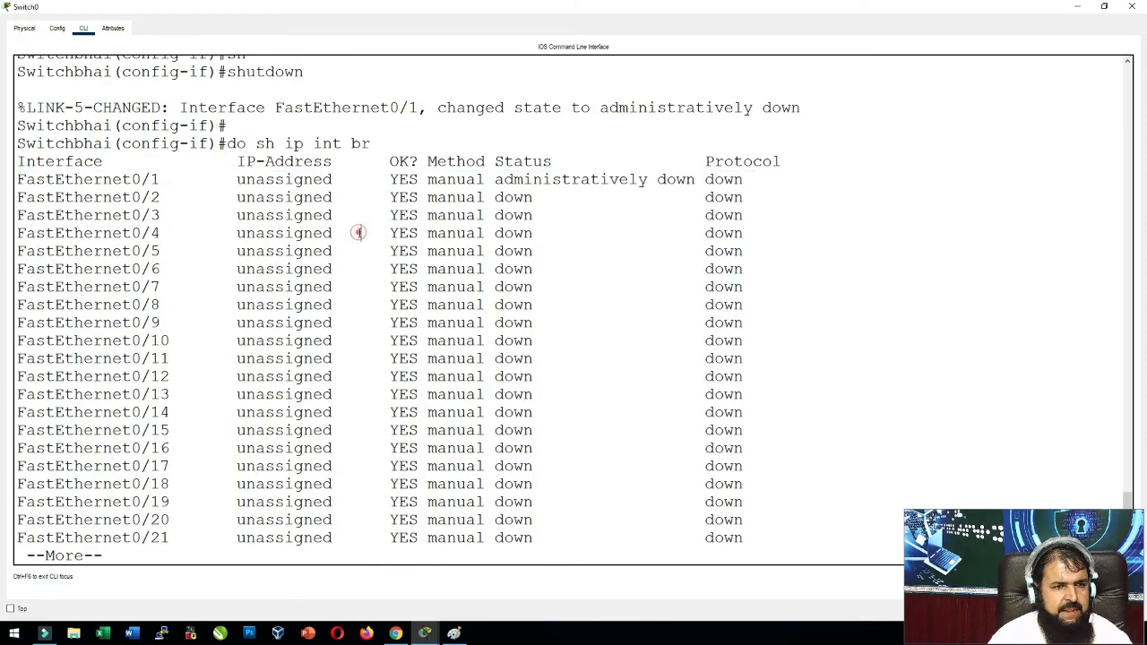
{"action": "key", "text": "Return"}
{"action": "key", "text": "Return"}
{"action": "key", "text": "Return"}
{"action": "key", "text": "Return"}
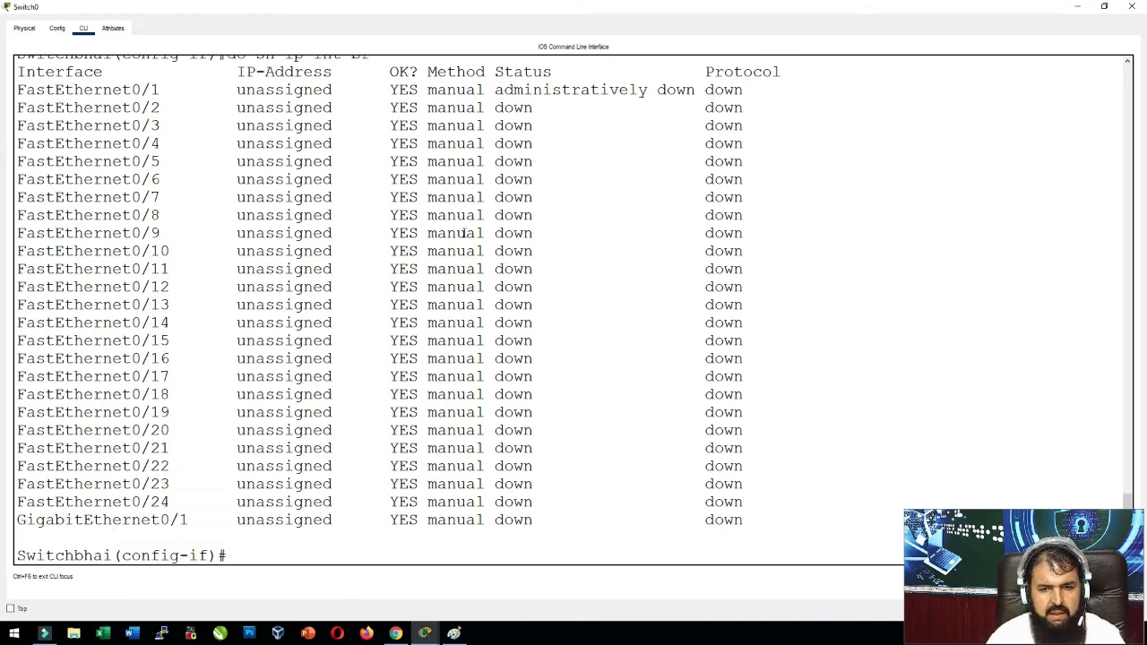
{"action": "type", "text": "exit"}
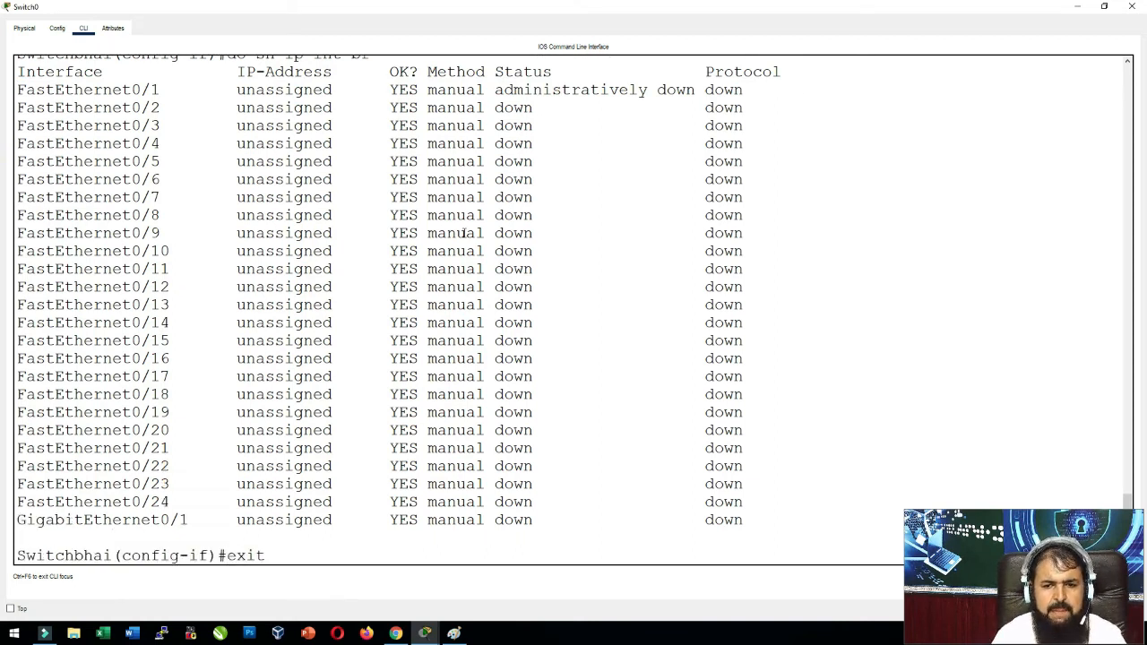
{"action": "key", "text": "Return"}
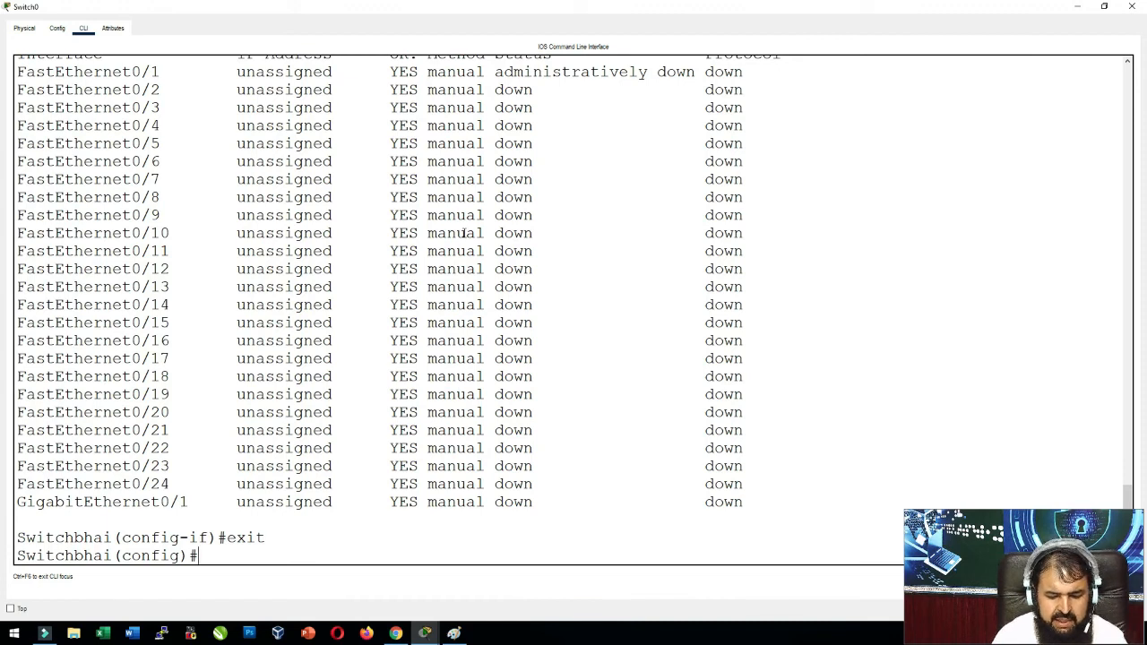
List the switch's running configuration with do sh run from global configuration mode.
{"action": "type", "text": "ena"}
{"action": "key", "text": "Tab"}
{"action": "type", "text": "pass"}
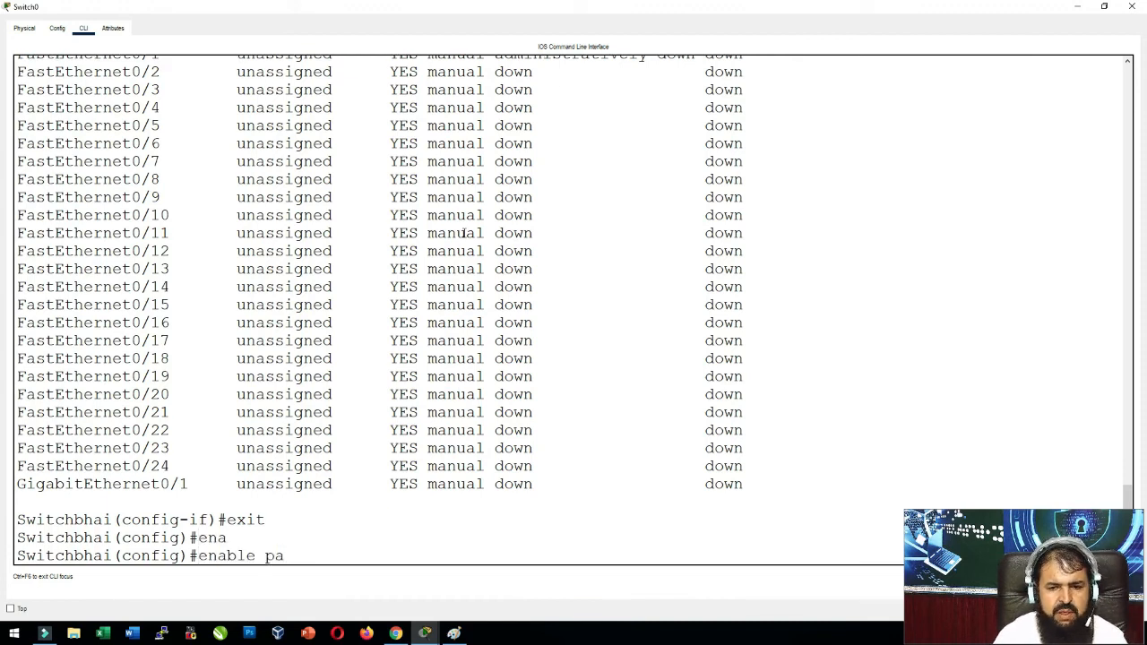
{"action": "key", "text": "Tab"}
{"action": "type", "text": "ccie"}
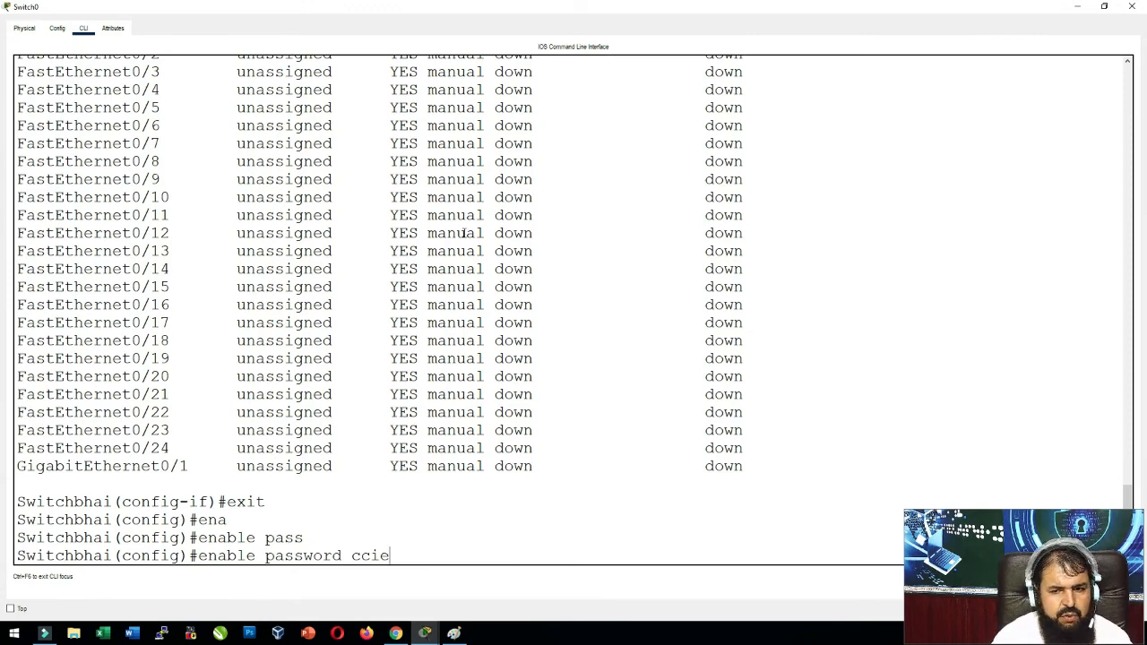
{"action": "key", "text": "BackSpace"}
{"action": "key", "text": "BackSpace"}
{"action": "key", "text": "BackSpace"}
{"action": "key", "text": "BackSpace"}
{"action": "key", "text": "BackSpace"}
{"action": "key", "text": "BackSpace"}
{"action": "key", "text": "BackSpace"}
{"action": "key", "text": "BackSpace"}
{"action": "key", "text": "BackSpace"}
{"action": "key", "text": "BackSpace"}
{"action": "key", "text": "BackSpace"}
{"action": "key", "text": "BackSpace"}
{"action": "key", "text": "BackSpace"}
{"action": "key", "text": "BackSpace"}
{"action": "key", "text": "BackSpace"}
{"action": "key", "text": "BackSpace"}
{"action": "key", "text": "BackSpace"}
{"action": "key", "text": "BackSpace"}
{"action": "key", "text": "BackSpace"}
{"action": "key", "text": "BackSpace"}
{"action": "type", "text": "do s"}
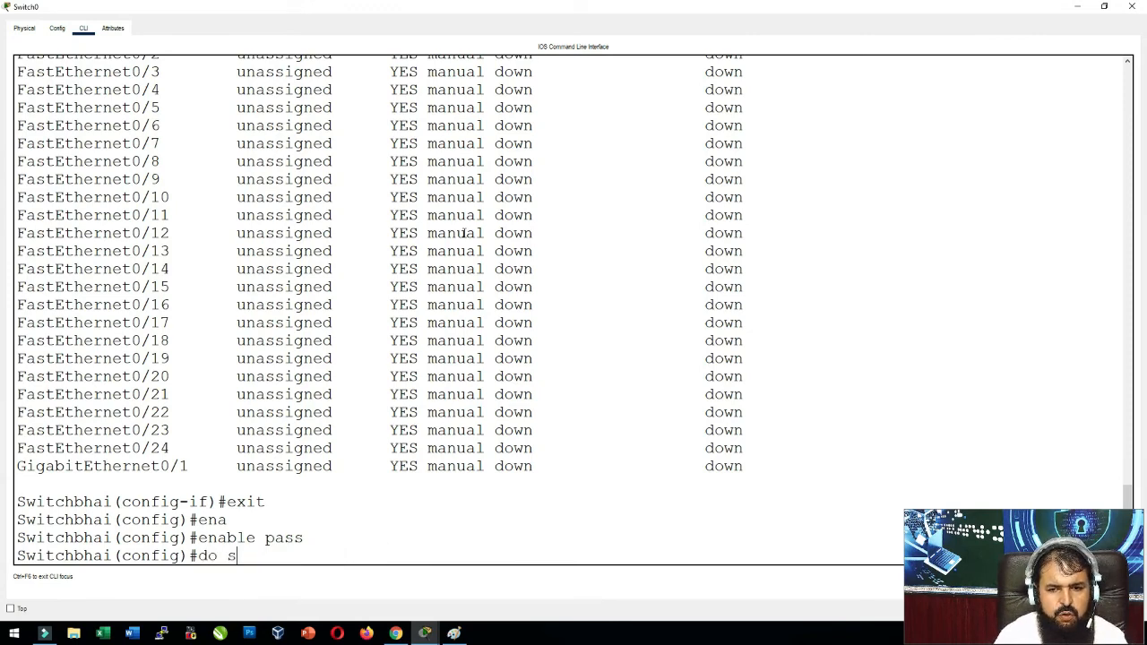
{"action": "type", "text": "h run"}
{"action": "key", "text": "Return"}
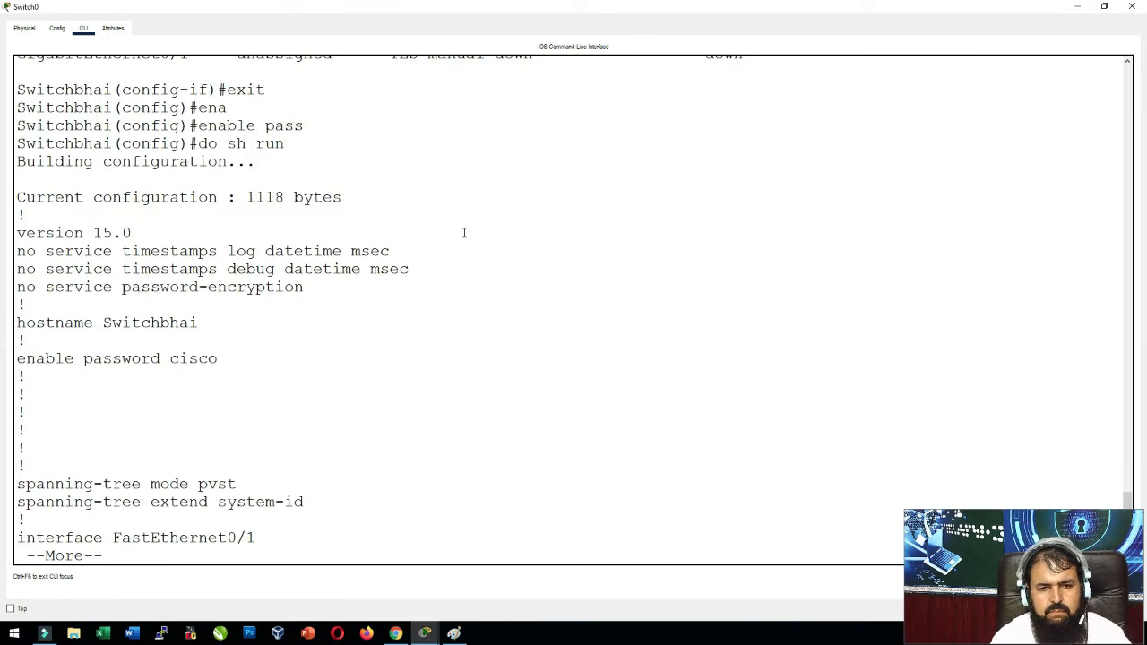
Set a new enable password on the switch.
{"action": "type", "text": "q"}
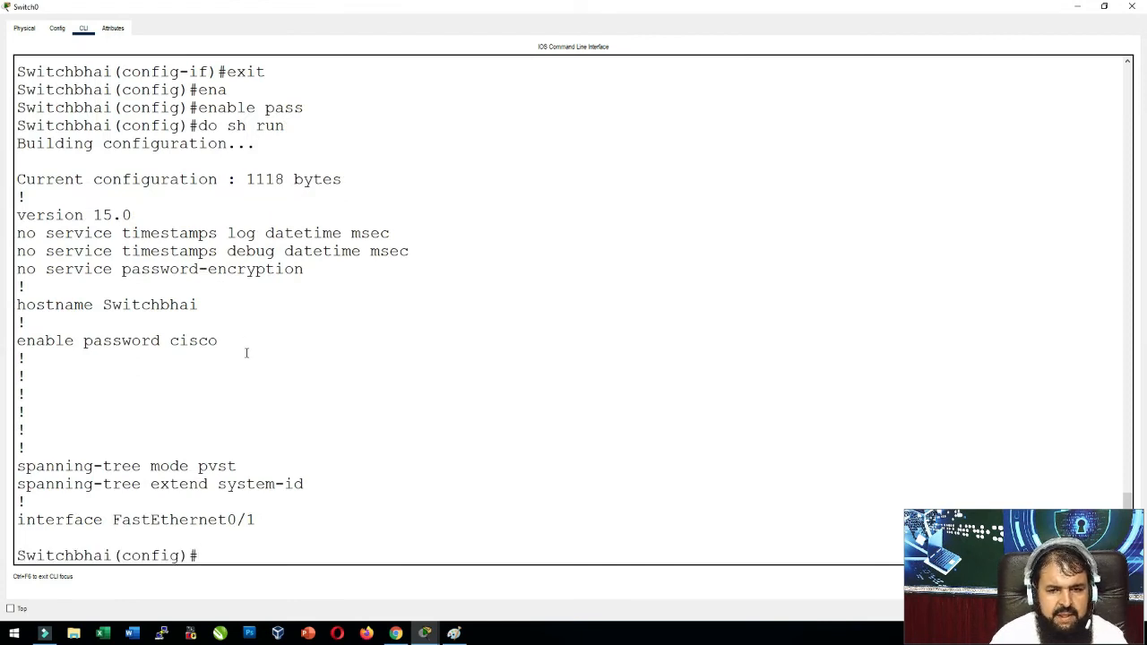
{"action": "type", "text": "ena"}
{"action": "key", "text": "Tab"}
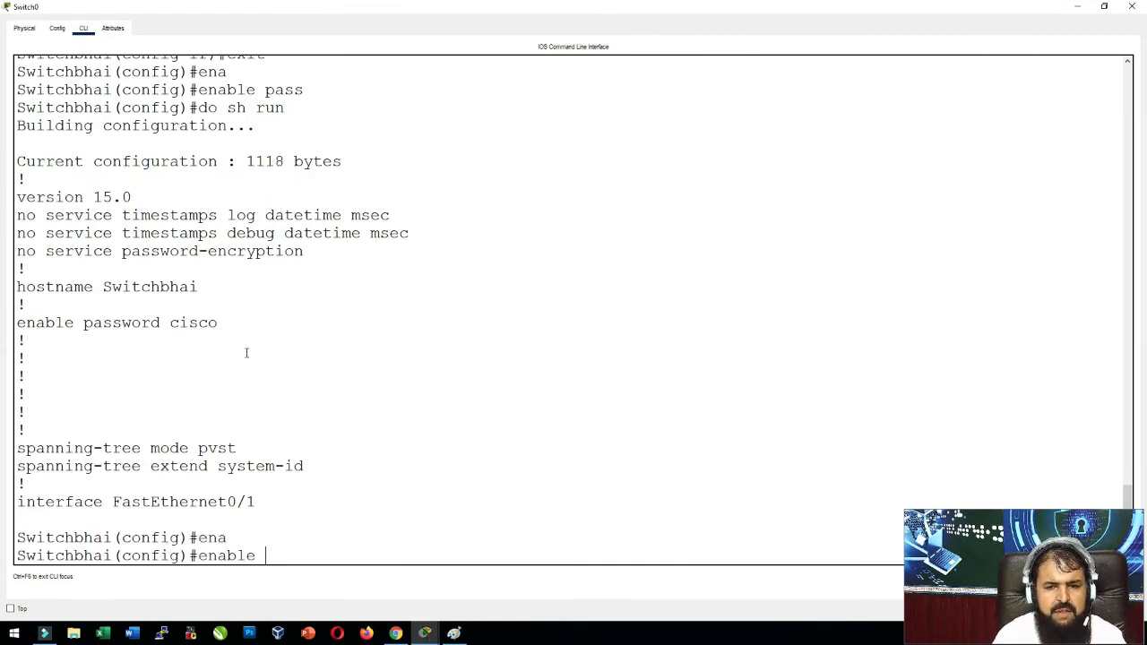
{"action": "type", "text": "pas"}
{"action": "key", "text": "Tab"}
{"action": "type", "text": "ccie"}
{"action": "key", "text": "Return"}
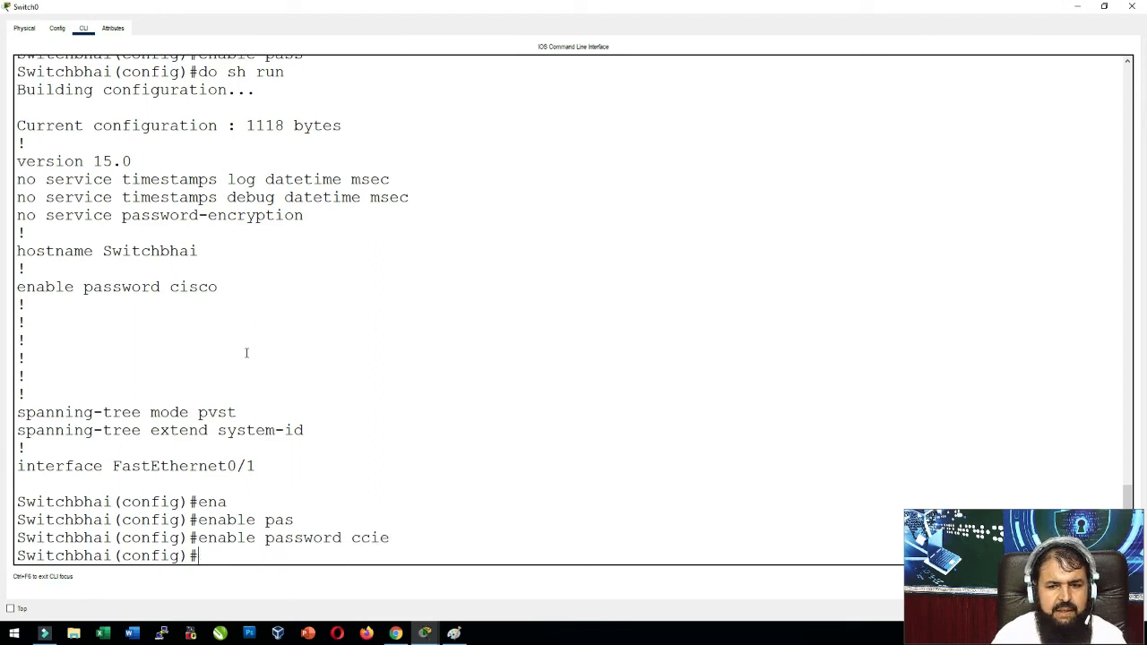
{"action": "type", "text": "do sh run"}
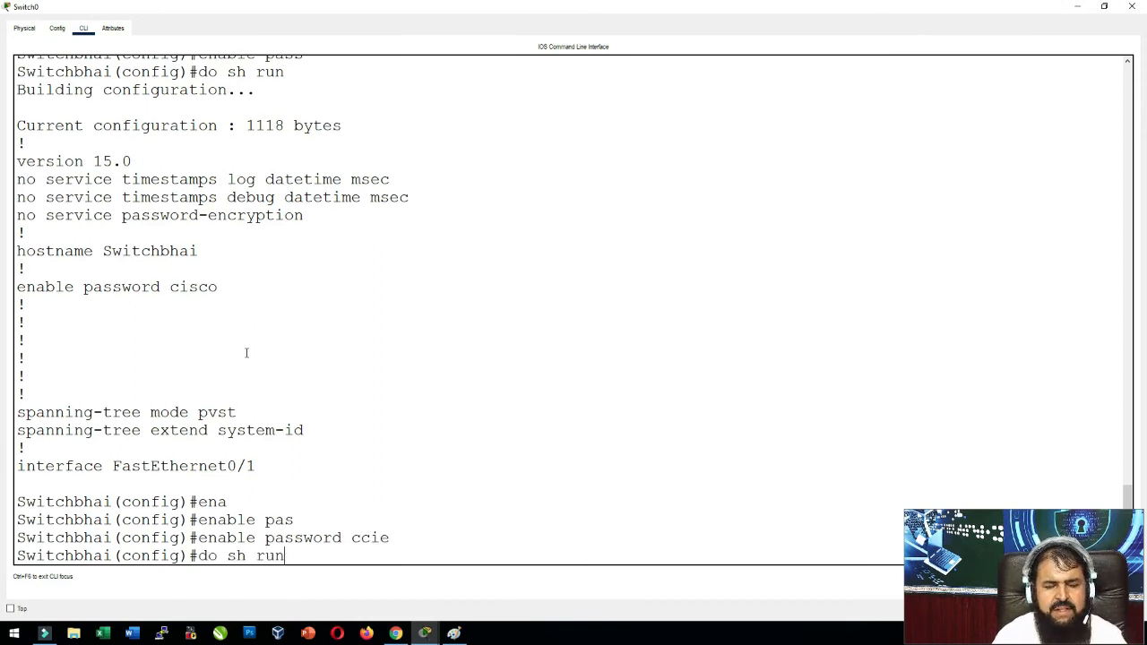
{"action": "key", "text": "BackSpace"}
{"action": "key", "text": "BackSpace"}
{"action": "key", "text": "BackSpace"}
{"action": "key", "text": "BackSpace"}
{"action": "key", "text": "BackSpace"}
{"action": "key", "text": "BackSpace"}
{"action": "key", "text": "BackSpace"}
{"action": "key", "text": "BackSpace"}
{"action": "key", "text": "BackSpace"}
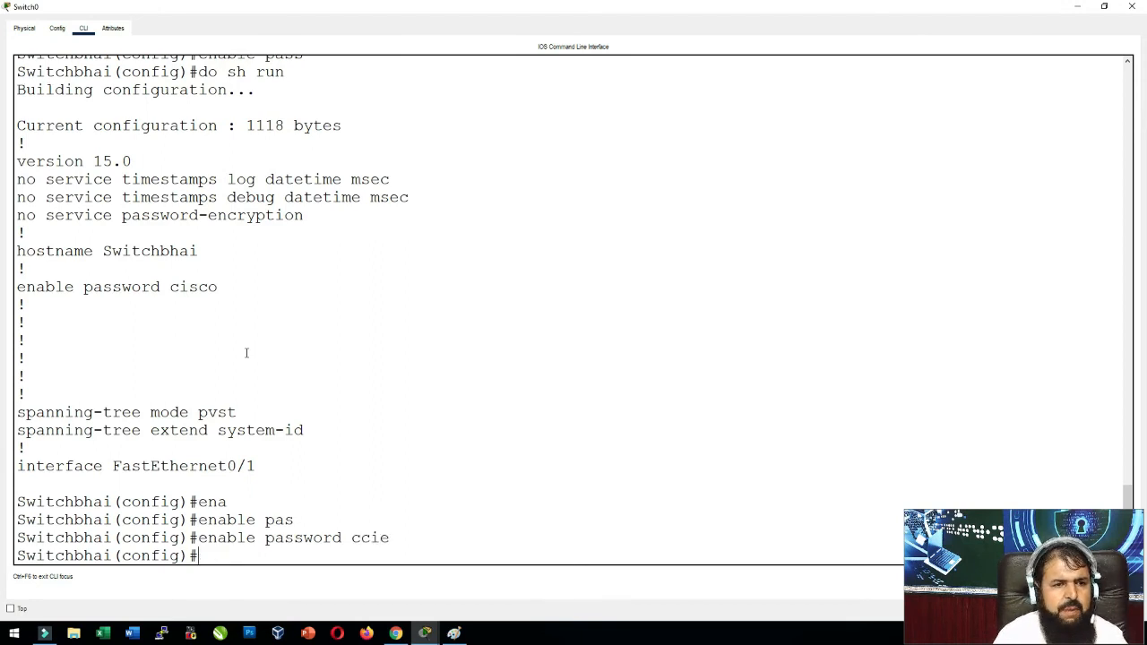
{"action": "type", "text": "show run"}
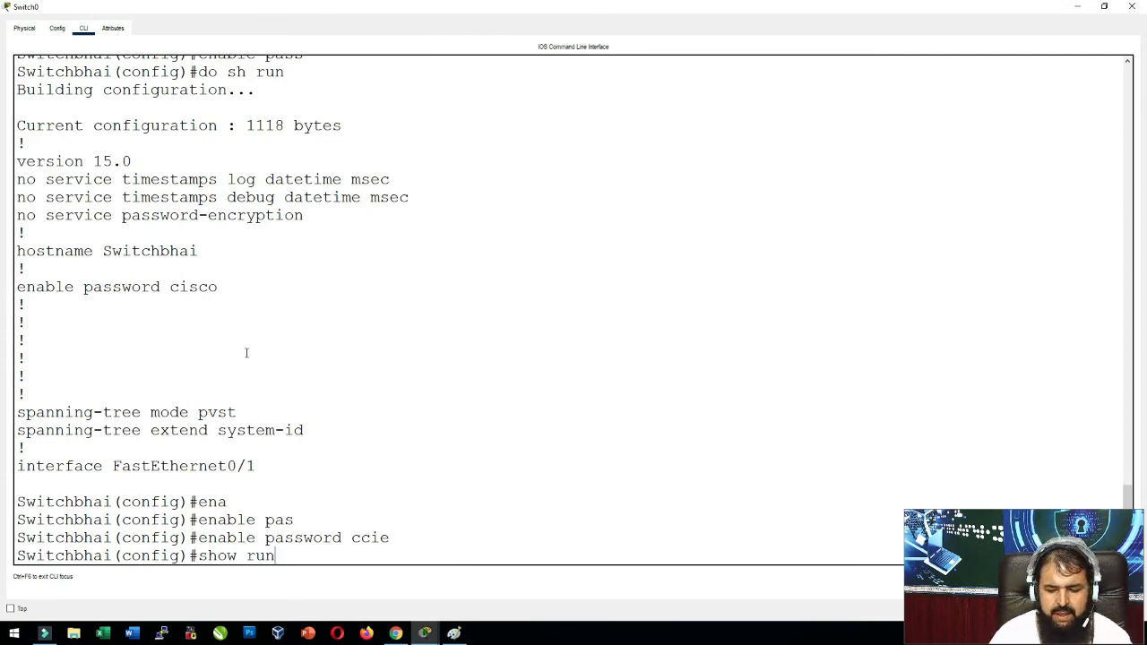
Run do show run and confirm the new enable password appears in the output.
{"action": "type", "text": "do"}
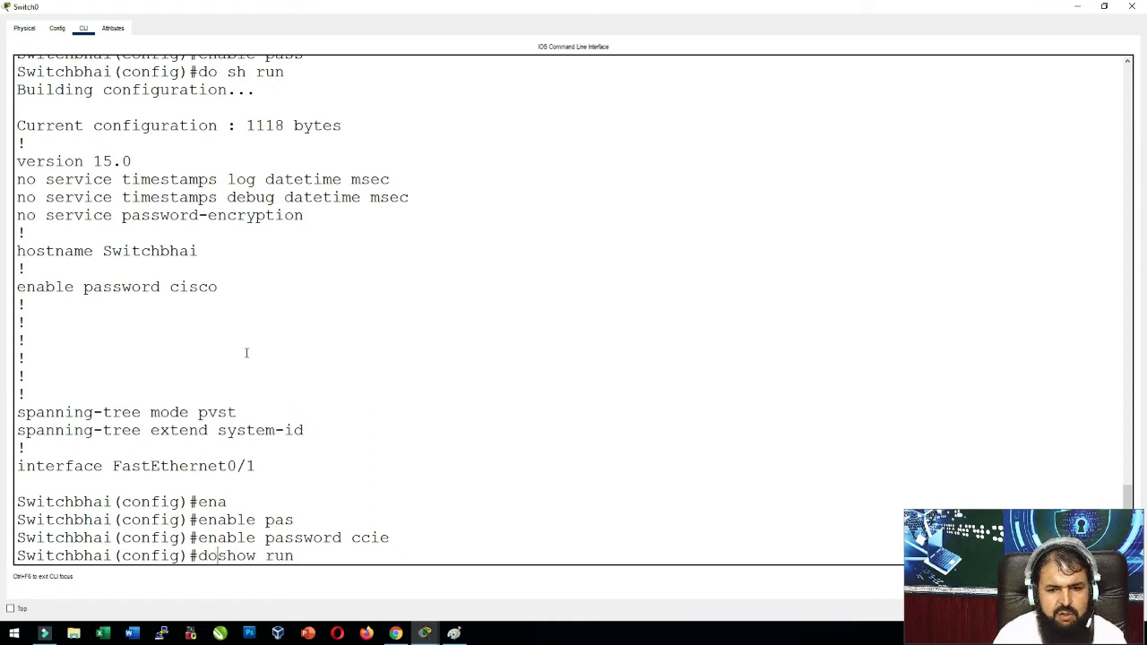
{"action": "key", "text": "Return"}
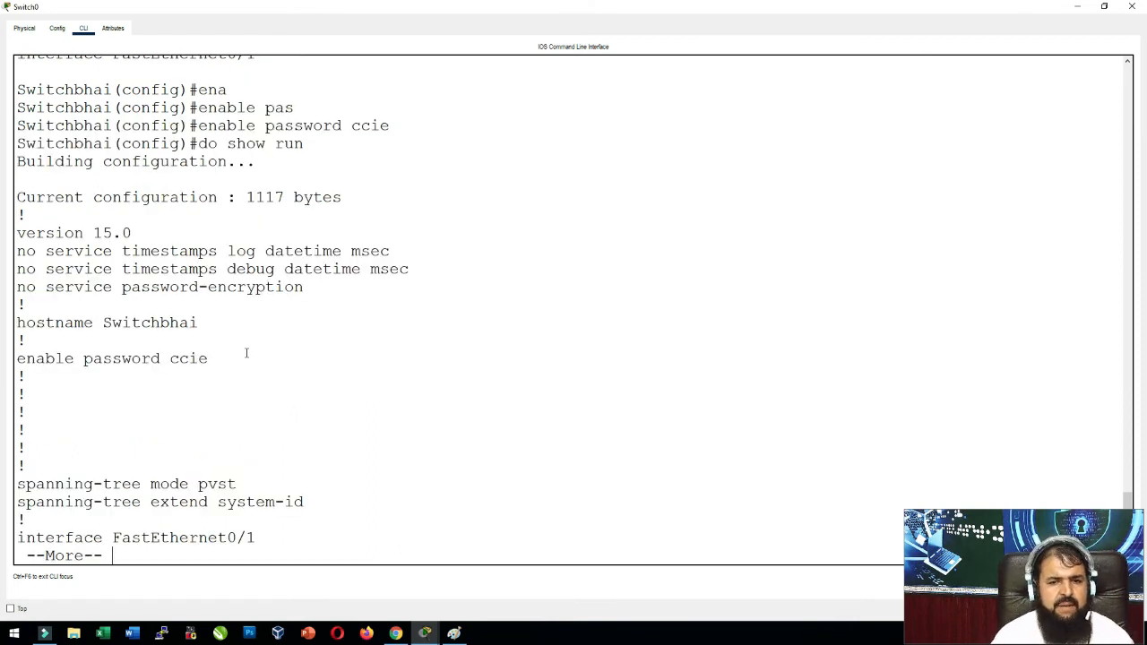
{"action": "left_click_drag", "start_coordinate": [247, 353], "coordinate": [171, 358]}
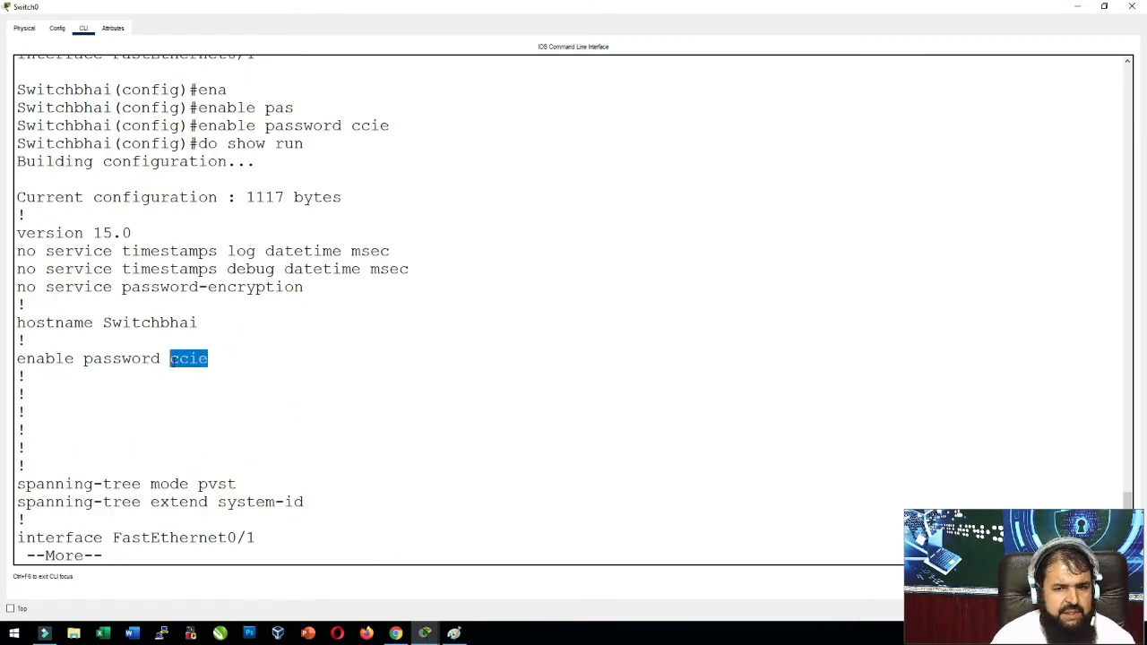
{"action": "left_click", "coordinate": [341, 387]}
{"action": "key", "text": "Return"}
{"action": "key", "text": "Return"}
{"action": "key", "text": "Return"}
{"action": "key", "text": "Return"}
{"action": "key", "text": "Return"}
{"action": "key", "text": "Return"}
{"action": "key", "text": "Return"}
{"action": "key", "text": "Return"}
{"action": "key", "text": "Return"}
{"action": "key", "text": "Return"}
{"action": "key", "text": "Return"}
{"action": "key", "text": "Return"}
{"action": "key", "text": "Return"}
{"action": "key", "text": "Return"}
{"action": "key", "text": "Return"}
{"action": "key", "text": "Return"}
{"action": "key", "text": "Return"}
{"action": "key", "text": "Return"}
{"action": "key", "text": "Return"}
{"action": "key", "text": "Return"}
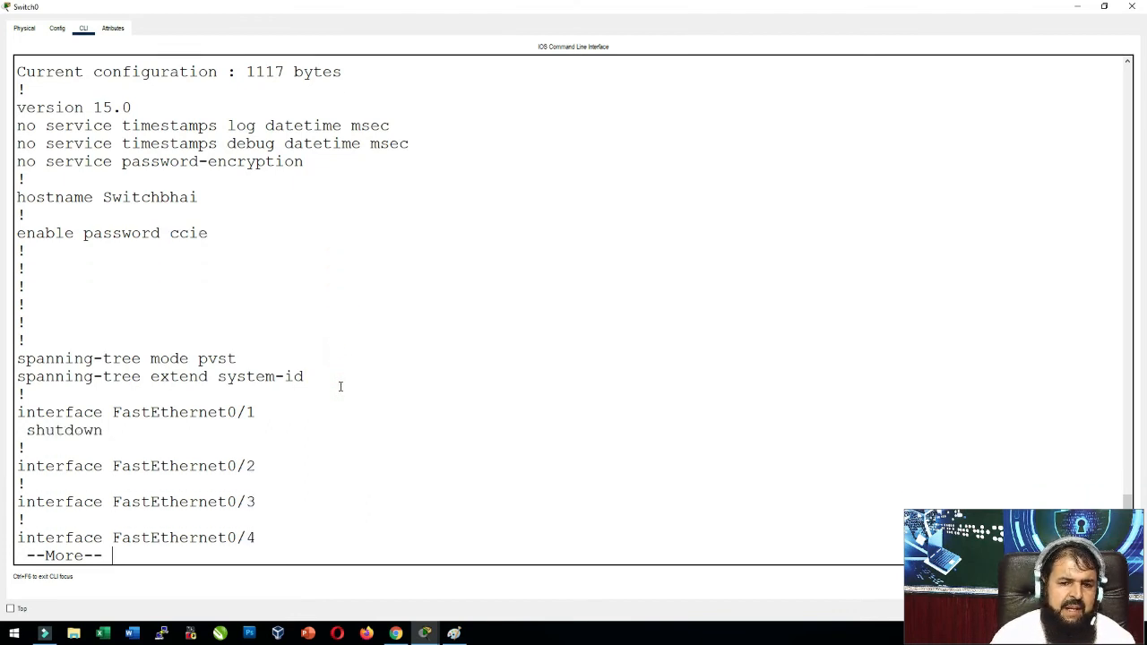
{"action": "key", "text": "Return"}
{"action": "key", "text": "Return"}
{"action": "key", "text": "Return"}
{"action": "key", "text": "Return"}
{"action": "key", "text": "Return"}
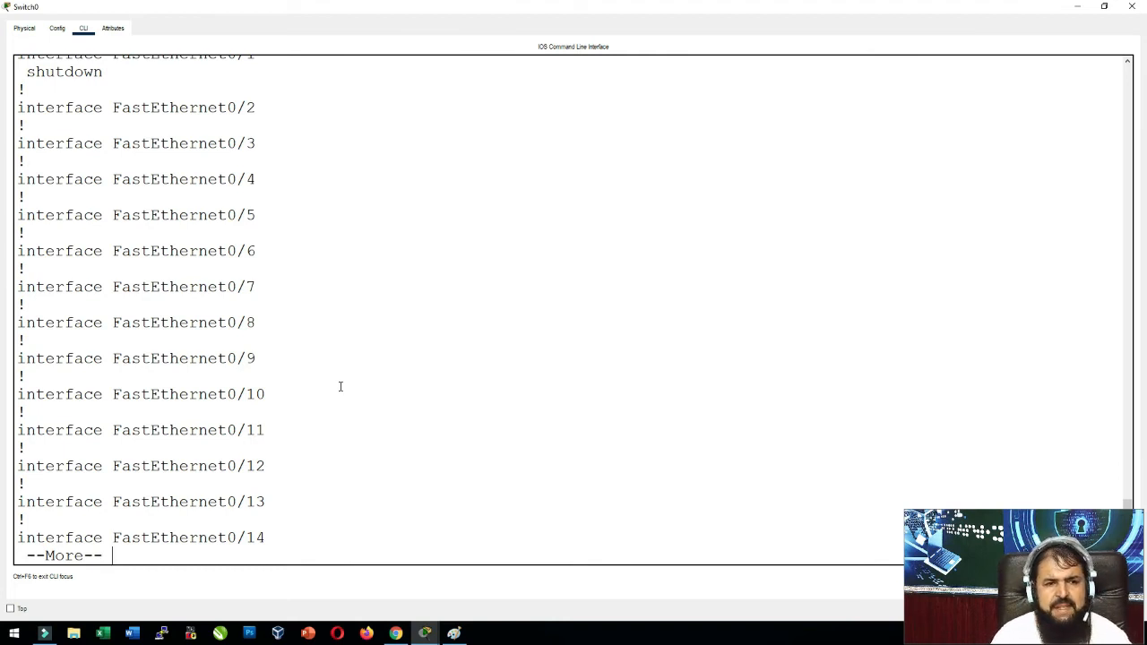
{"action": "key", "text": "q"}
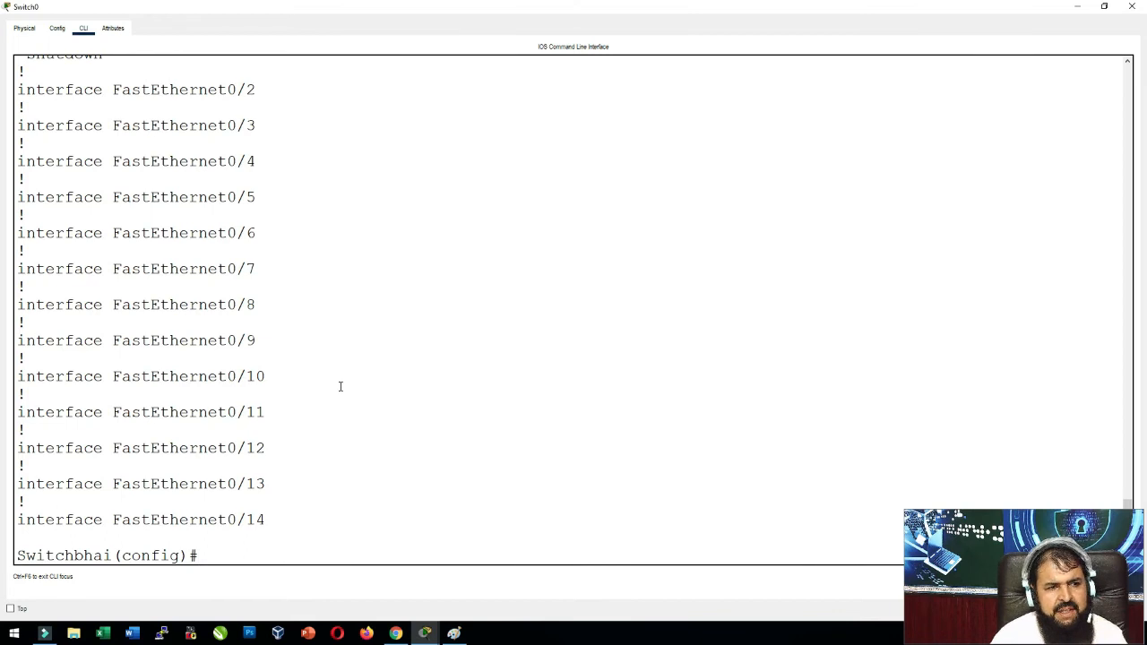
Leave global configuration mode back to privileged EXEC.
{"action": "type", "text": "exit"}
{"action": "key", "text": "Return"}
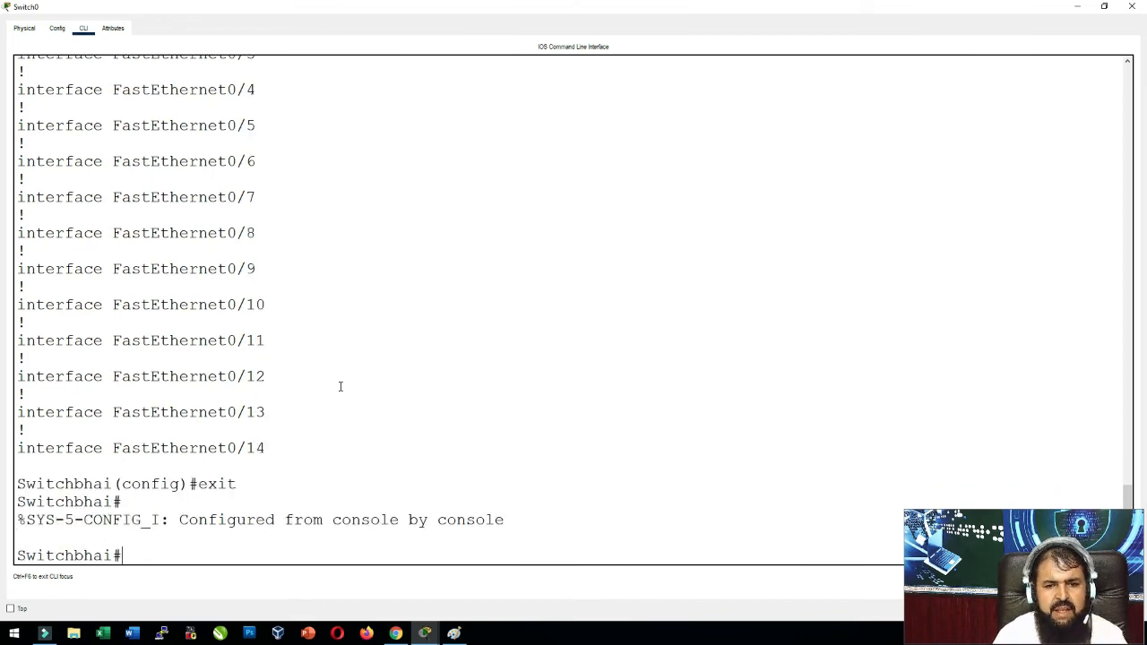
{"action": "type", "text": "cop"}
{"action": "key", "text": "Tab"}
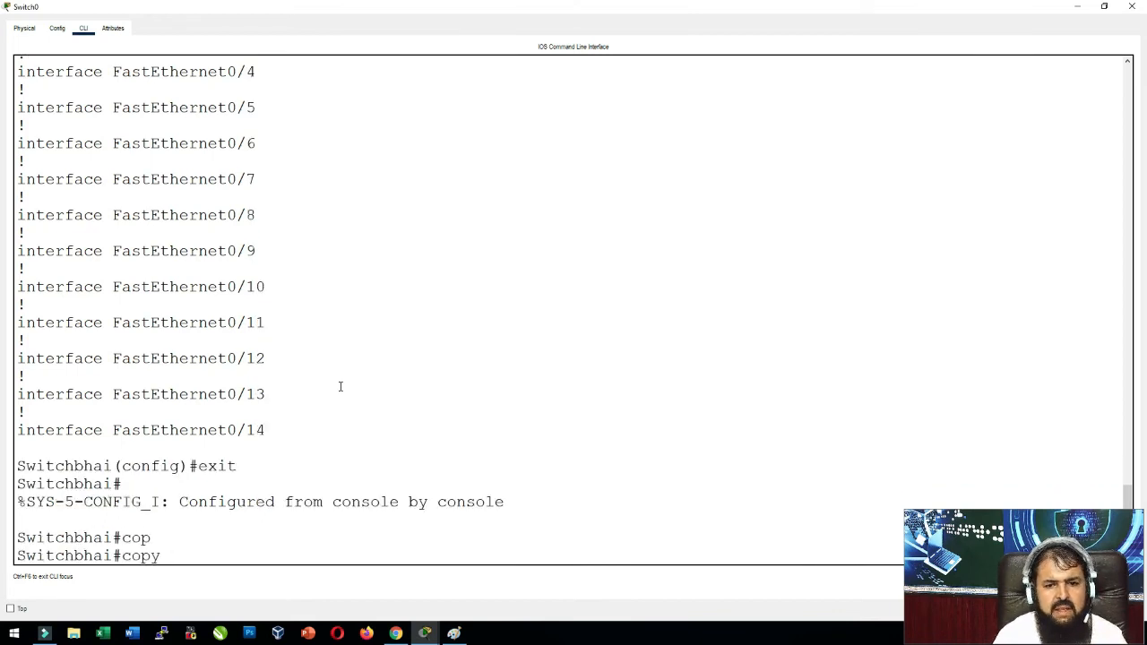
Copy startup-config to running-config, accepting the default destination.
{"action": "type", "text": "st"}
{"action": "key", "text": "Tab"}
{"action": "type", "text": "run"}
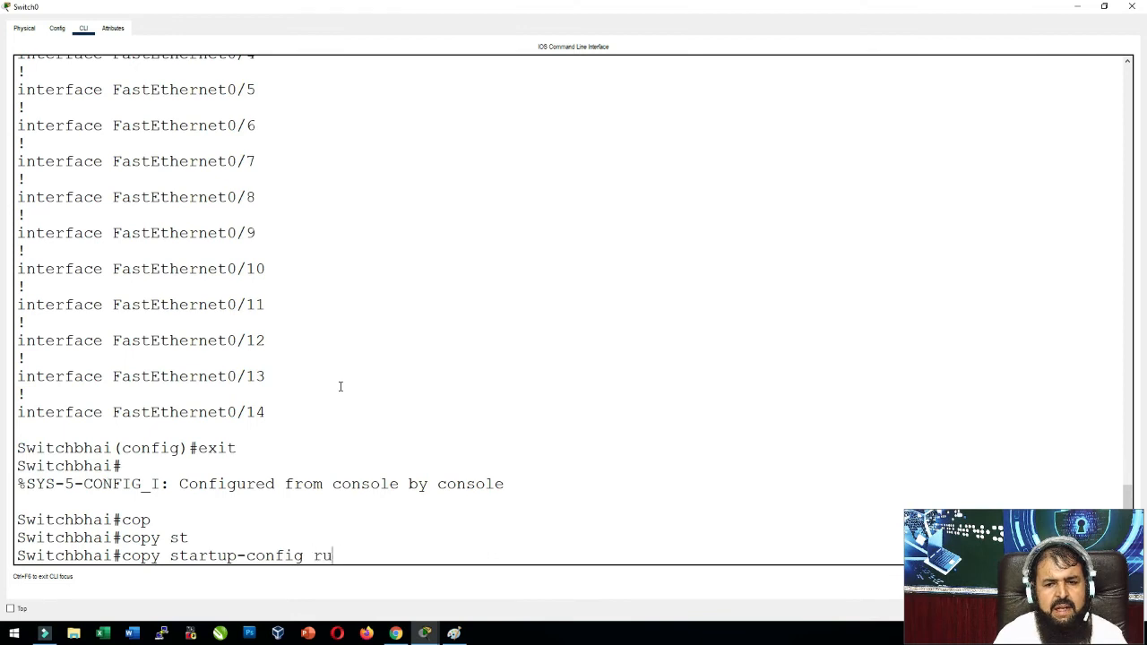
{"action": "key", "text": "Tab"}
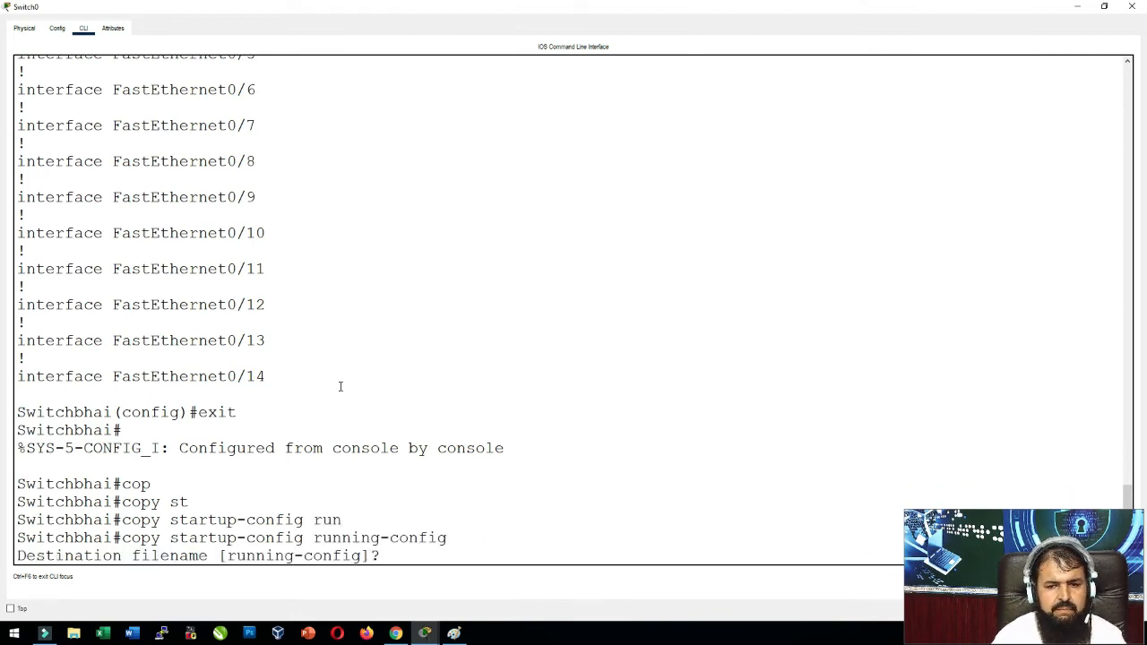
{"action": "key", "text": "Return"}
{"action": "key", "text": "Return"}
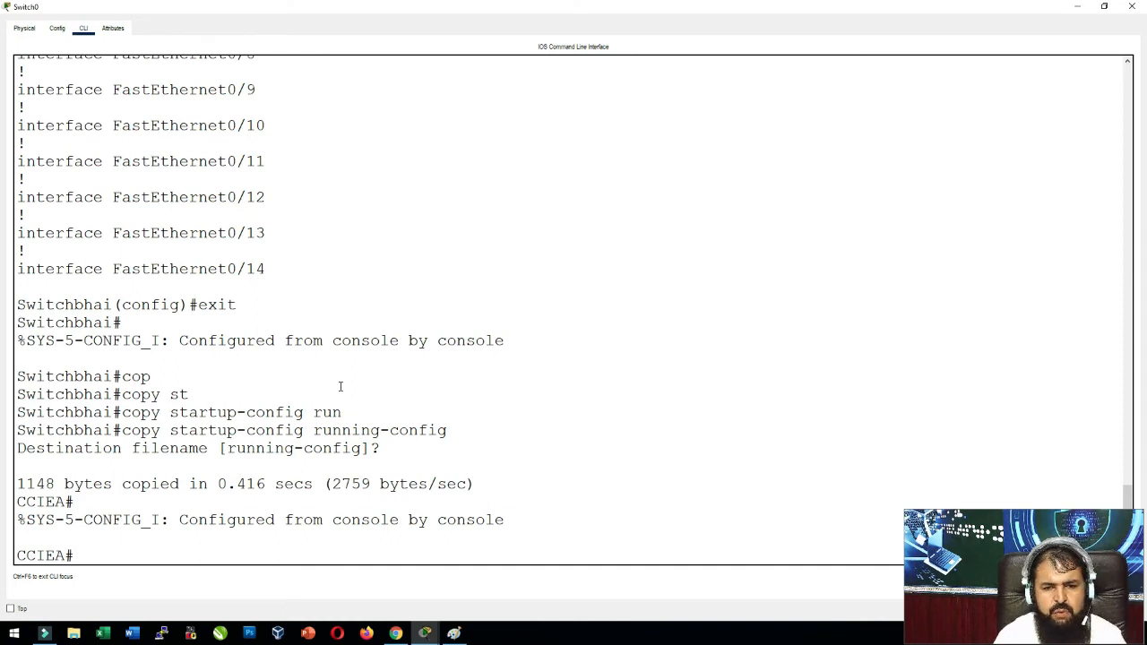
Check the restored running configuration shows the original enable password, then issue reload.
{"action": "type", "text": "sh run"}
{"action": "key", "text": "Tab"}
{"action": "key", "text": "Return"}
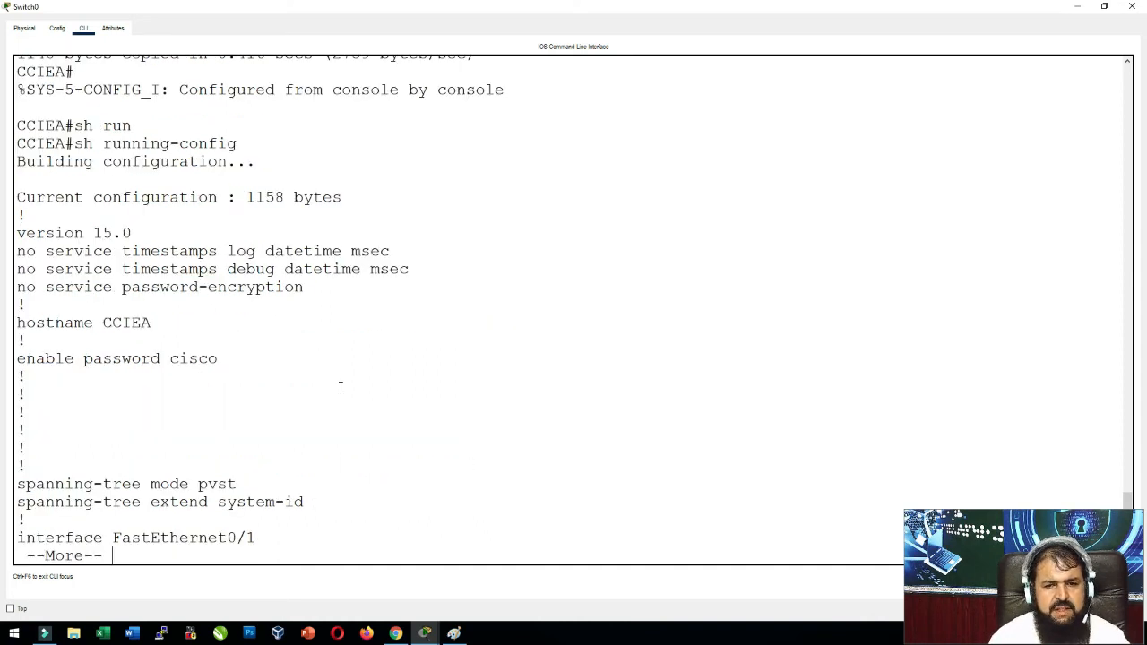
{"action": "left_click_drag", "start_coordinate": [171, 358], "coordinate": [308, 360]}
{"action": "left_click", "coordinate": [335, 392]}
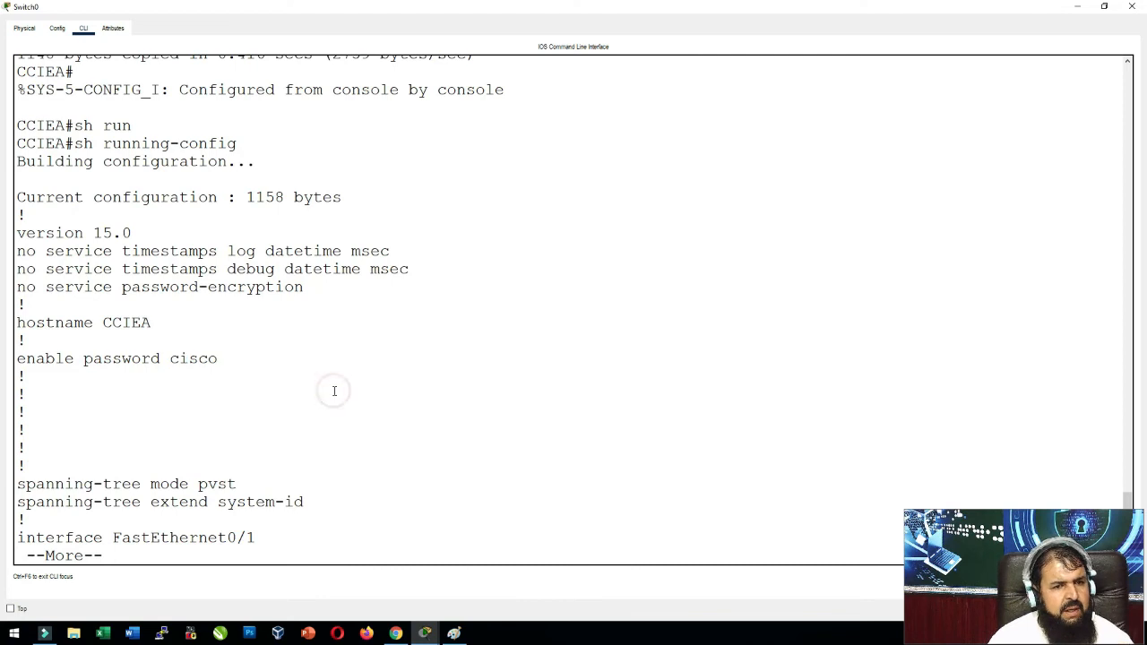
{"action": "key", "text": "Return"}
{"action": "key", "text": "Return"}
{"action": "key", "text": "Return"}
{"action": "key", "text": "Return"}
{"action": "key", "text": "Return"}
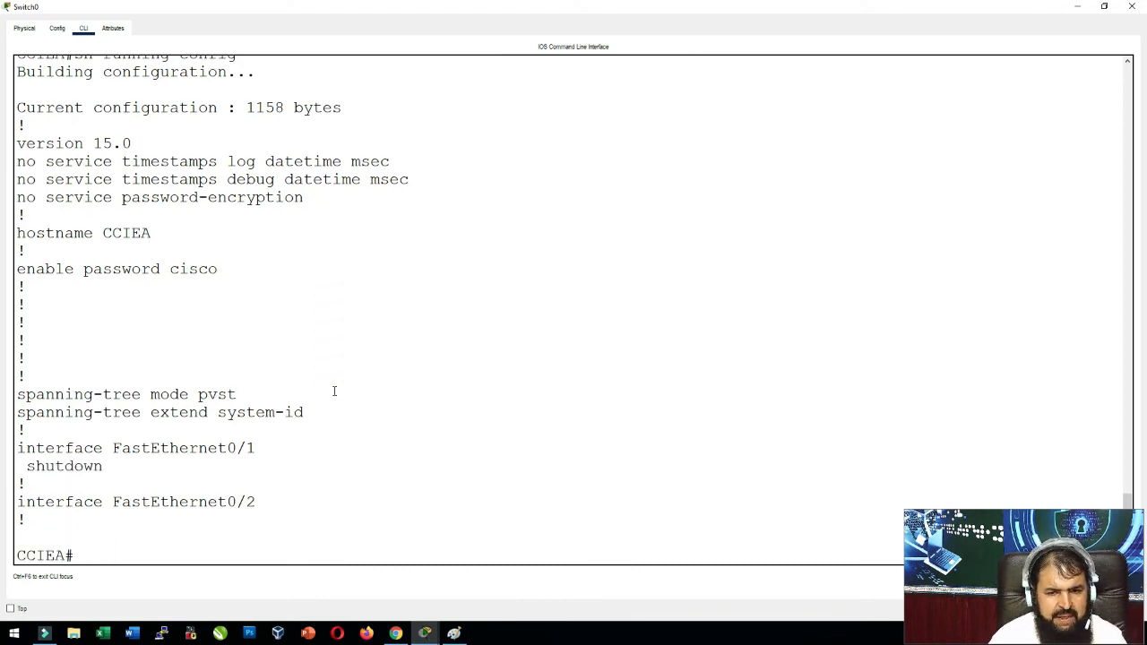
{"action": "type", "text": "reload"}
{"action": "key", "text": "Return"}
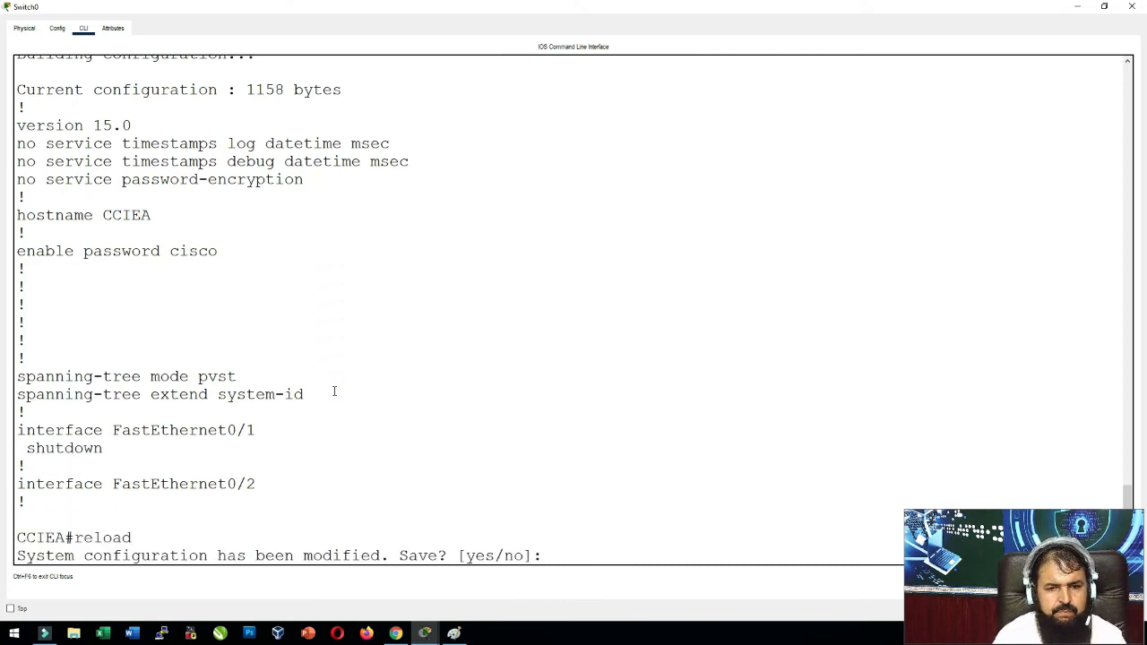
Decline saving, confirm the reload, and enter privileged mode at the CCIEA prompt after boot.
{"action": "type", "text": "n"}
{"action": "key", "text": "Return"}
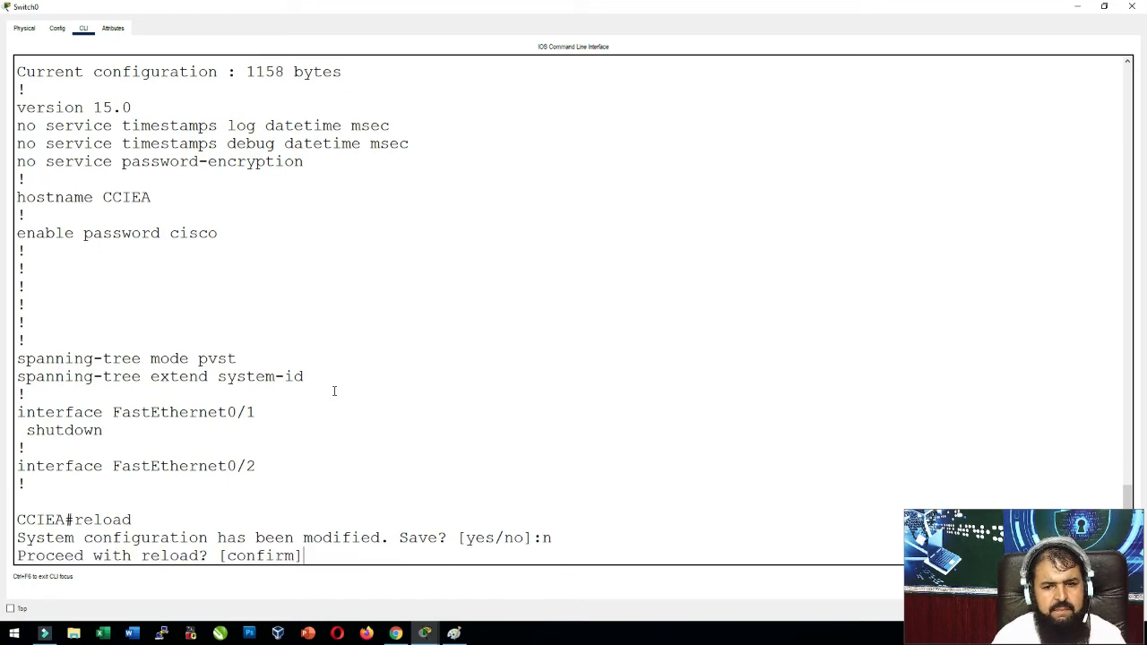
{"action": "key", "text": "Return"}
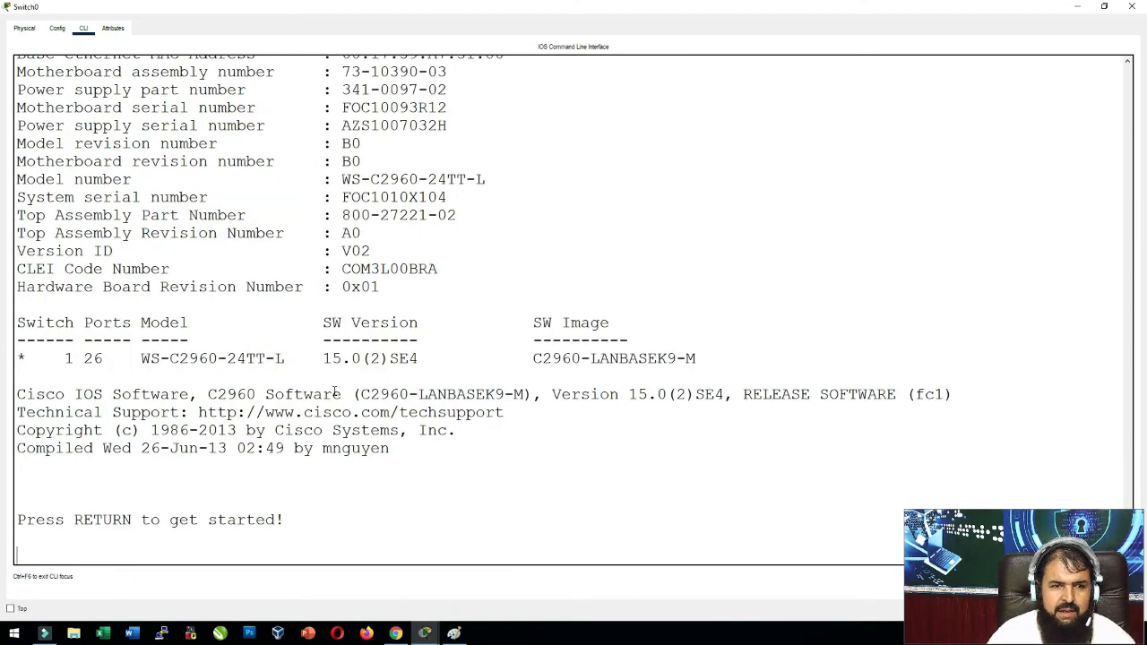
{"action": "key", "text": "Return"}
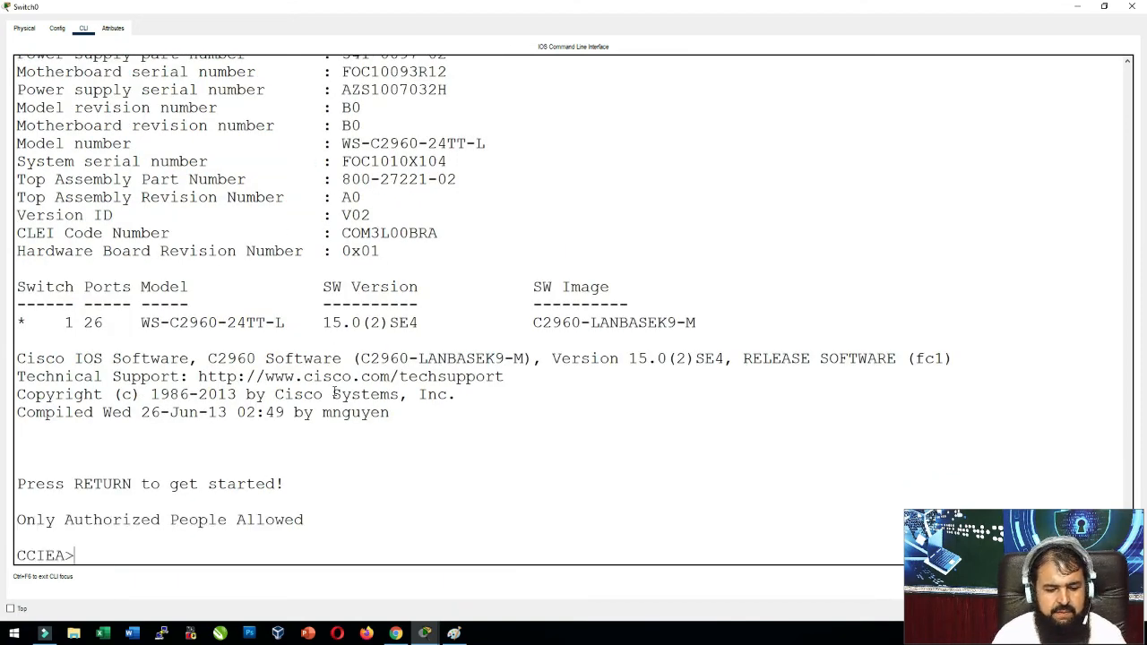
{"action": "type", "text": "en"}
{"action": "key", "text": "Return"}
{"action": "key", "text": "Return"}
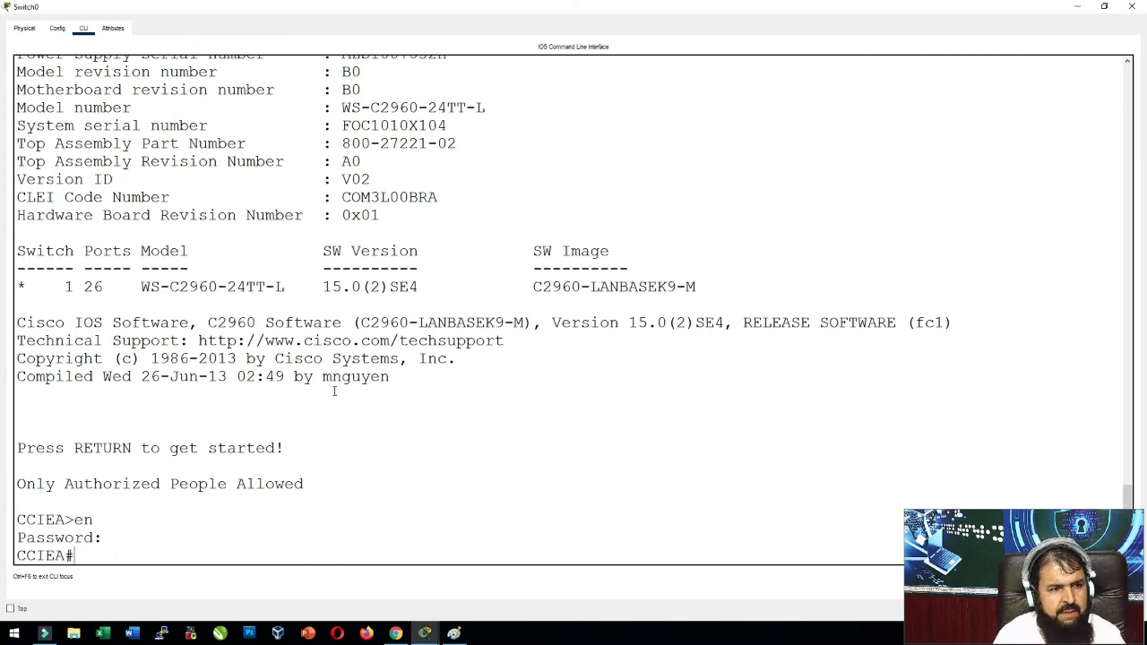
Bring the NetAcad lesson 2.5.2 back into view in the browser and scroll through it.
{"action": "left_click", "coordinate": [394, 633]}
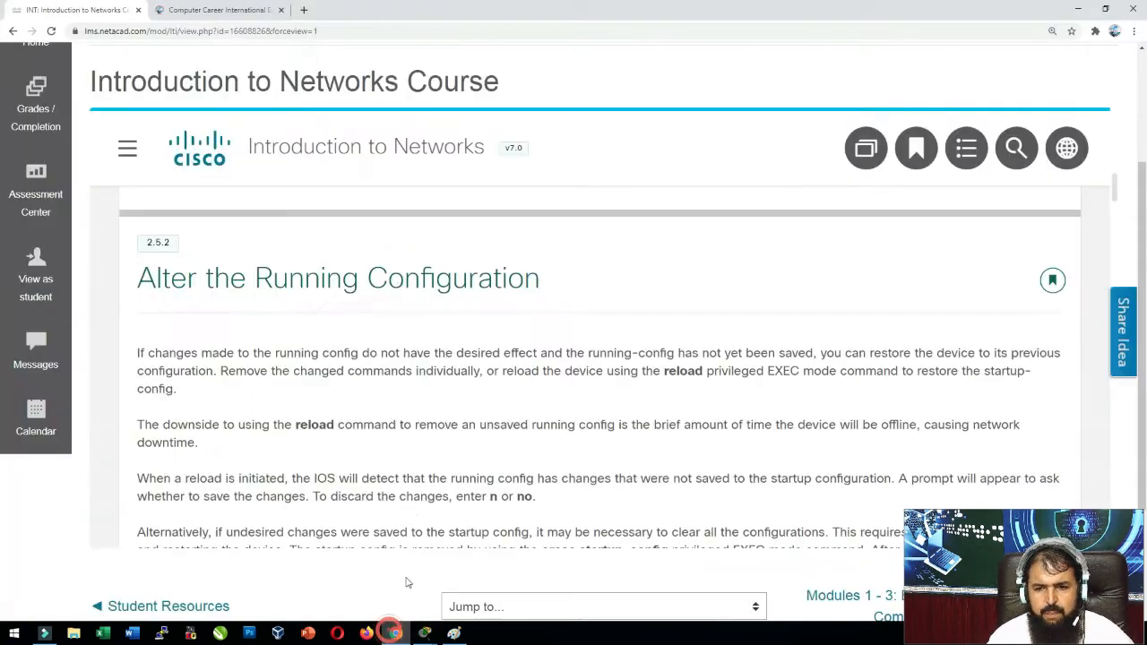
{"action": "scroll", "coordinate": [406, 448], "scroll_direction": "down", "scroll_amount": 2}
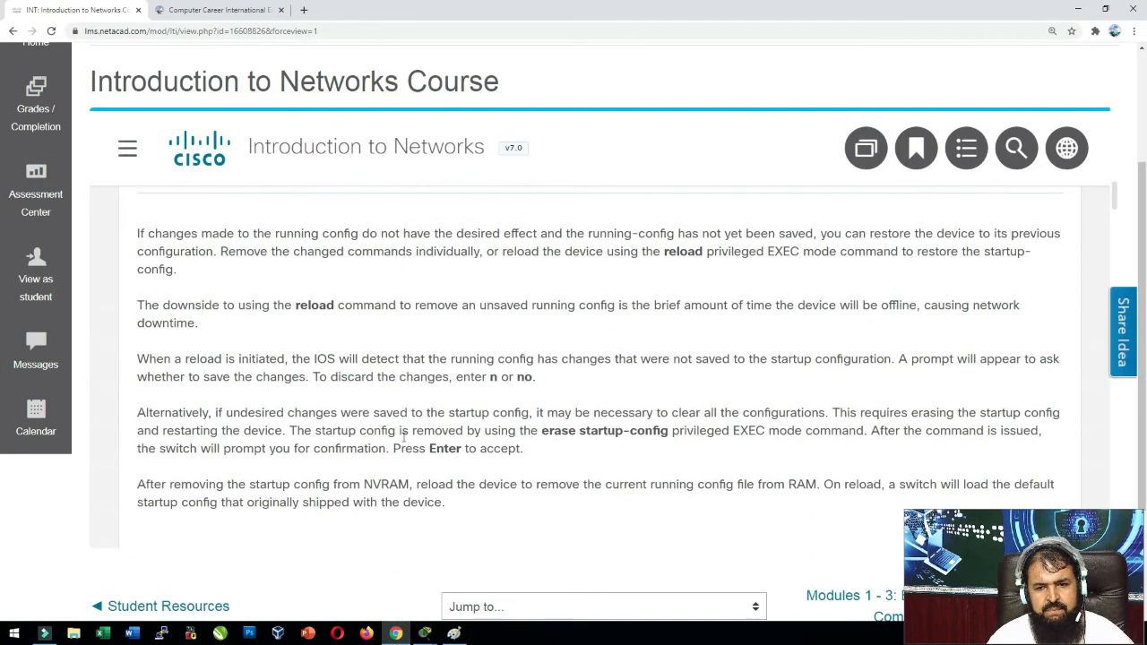
{"action": "scroll", "coordinate": [403, 437], "scroll_direction": "down", "scroll_amount": 2}
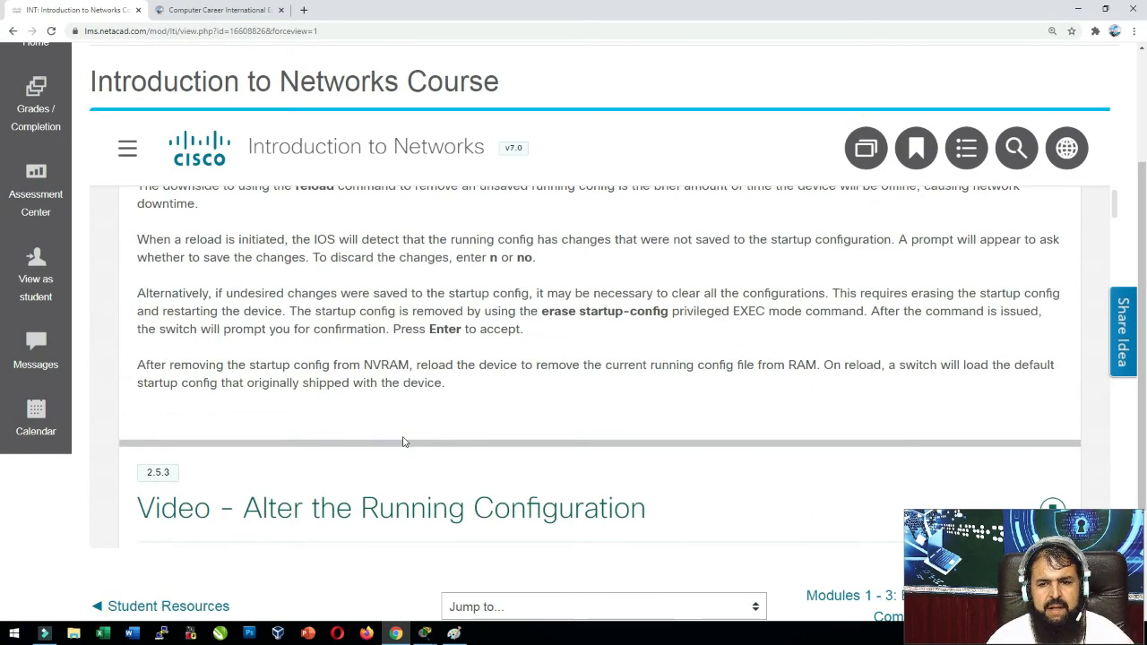
{"action": "scroll", "coordinate": [403, 442], "scroll_direction": "up", "scroll_amount": 2}
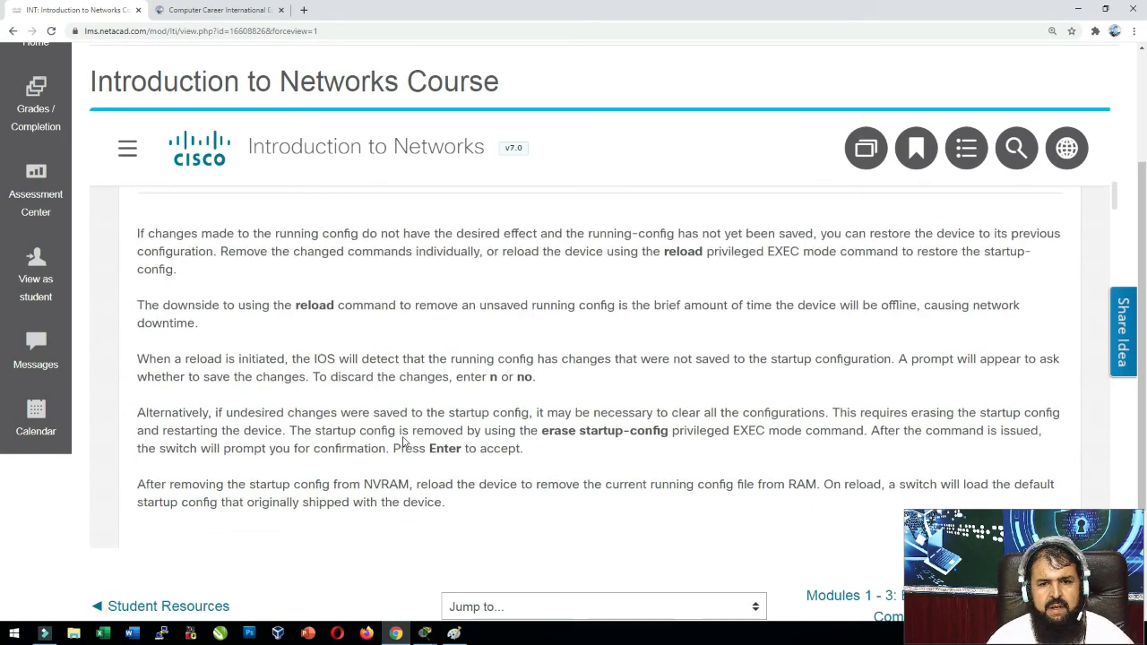
Open the course module navigation list, then hide it so the lesson shows at full width.
{"action": "left_click", "coordinate": [127, 150]}
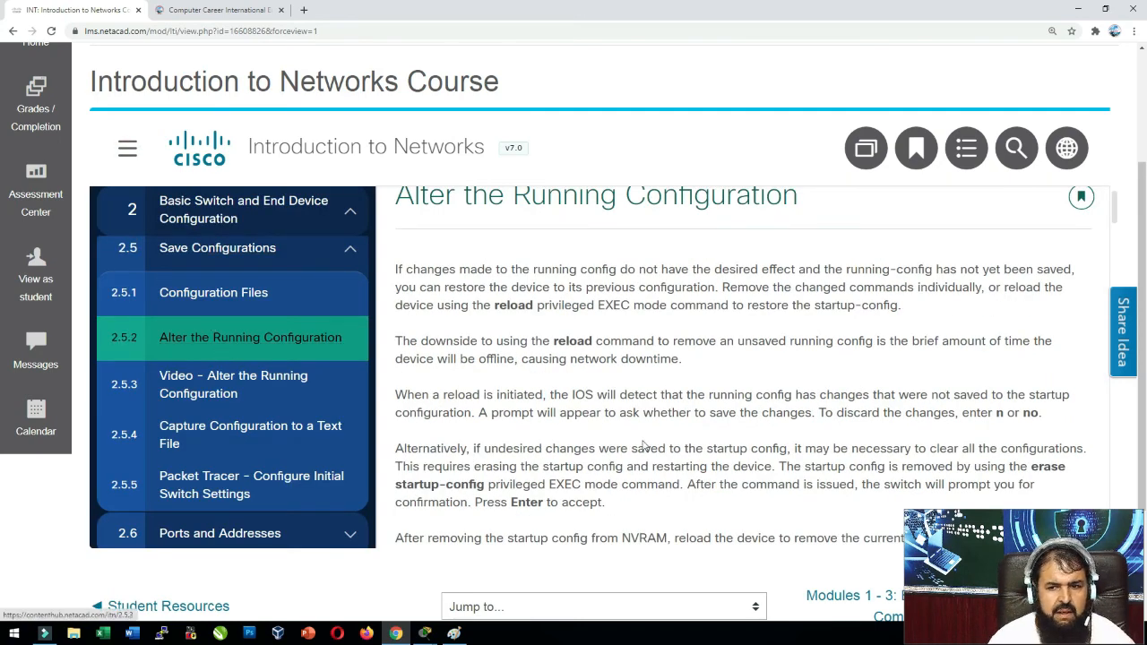
{"action": "left_click", "coordinate": [554, 449]}
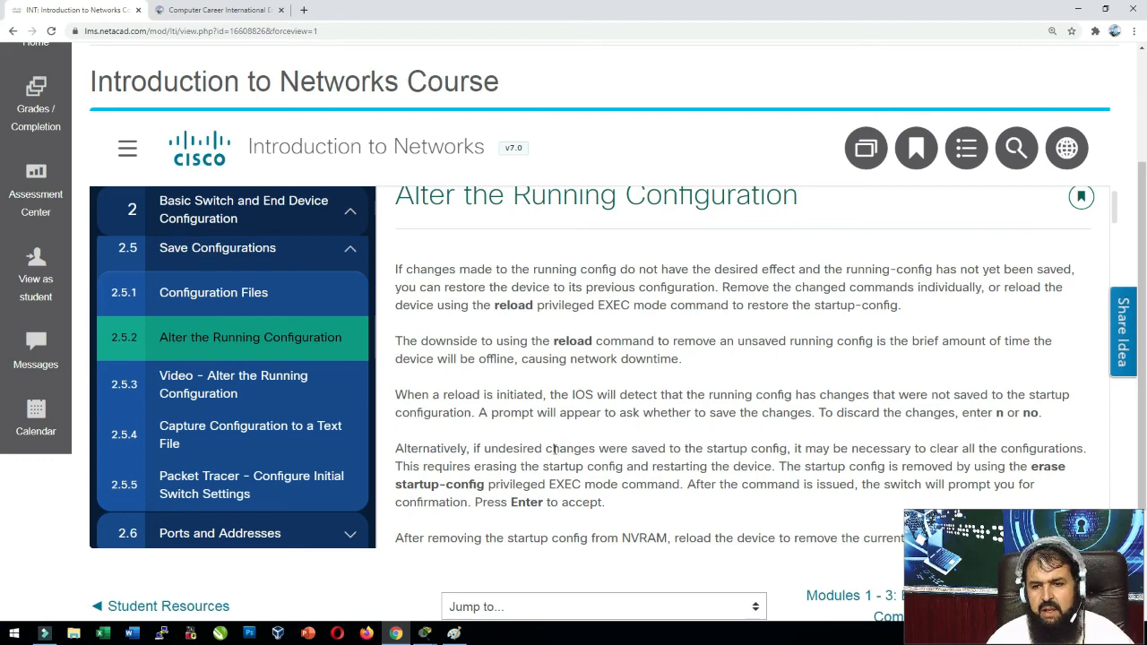
{"action": "scroll", "coordinate": [554, 451], "scroll_direction": "down", "scroll_amount": 2}
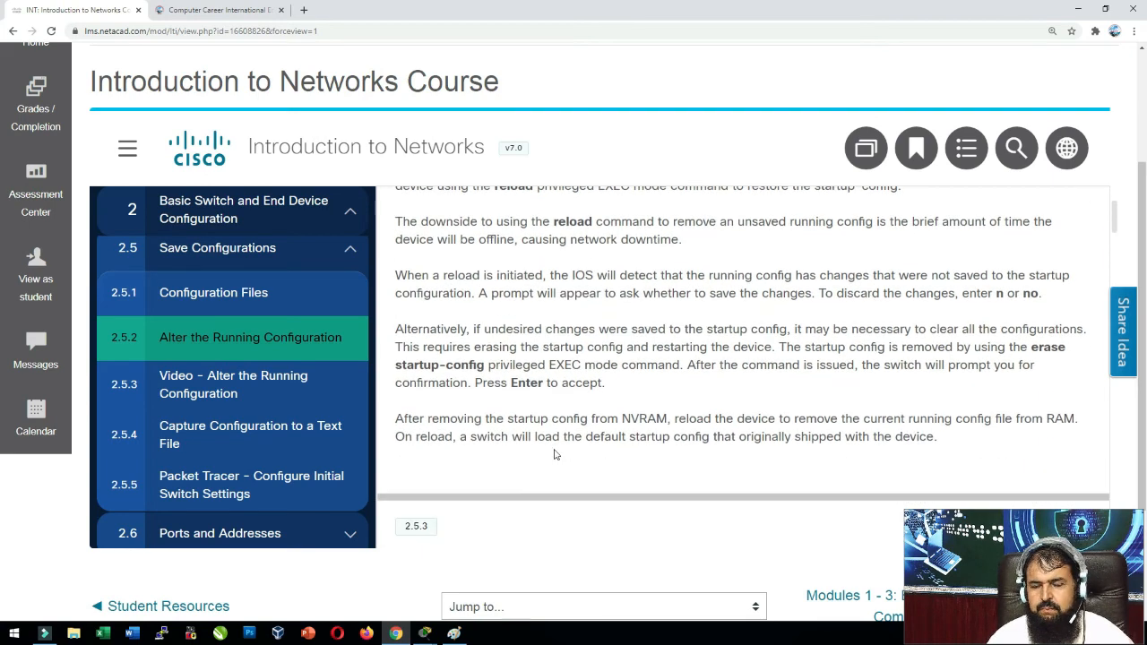
{"action": "left_click", "coordinate": [527, 406]}
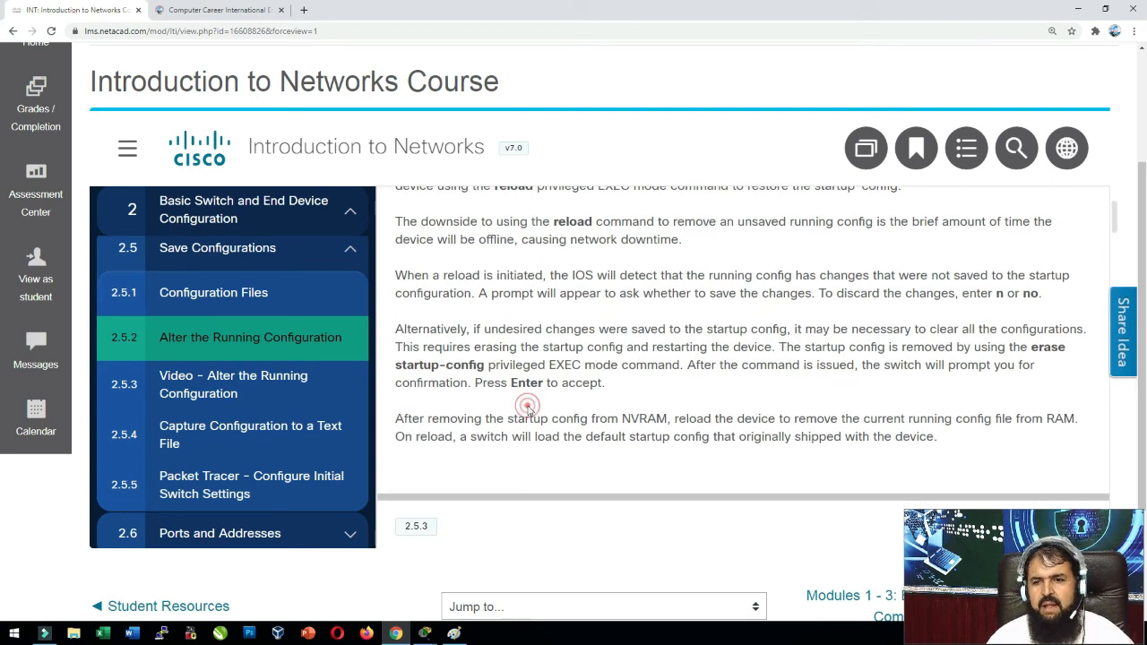
{"action": "left_click", "coordinate": [128, 153]}
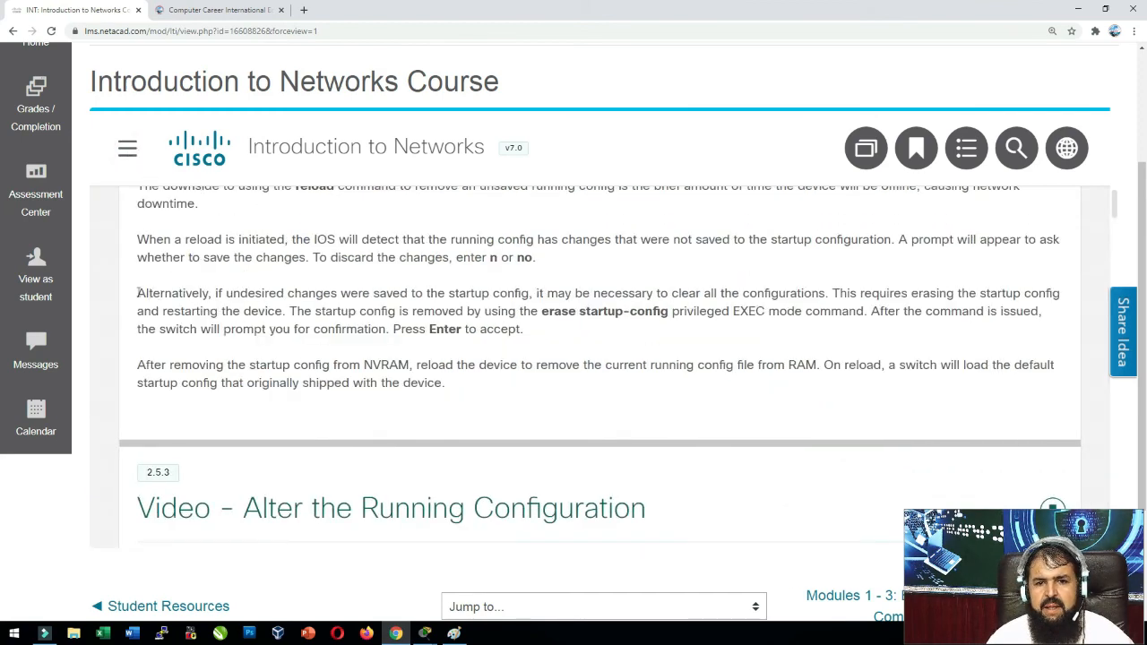
Highlight the word 'Alternatively' in the erase startup-config paragraph, then clear the highlight.
{"action": "left_click_drag", "start_coordinate": [137, 293], "coordinate": [218, 293]}
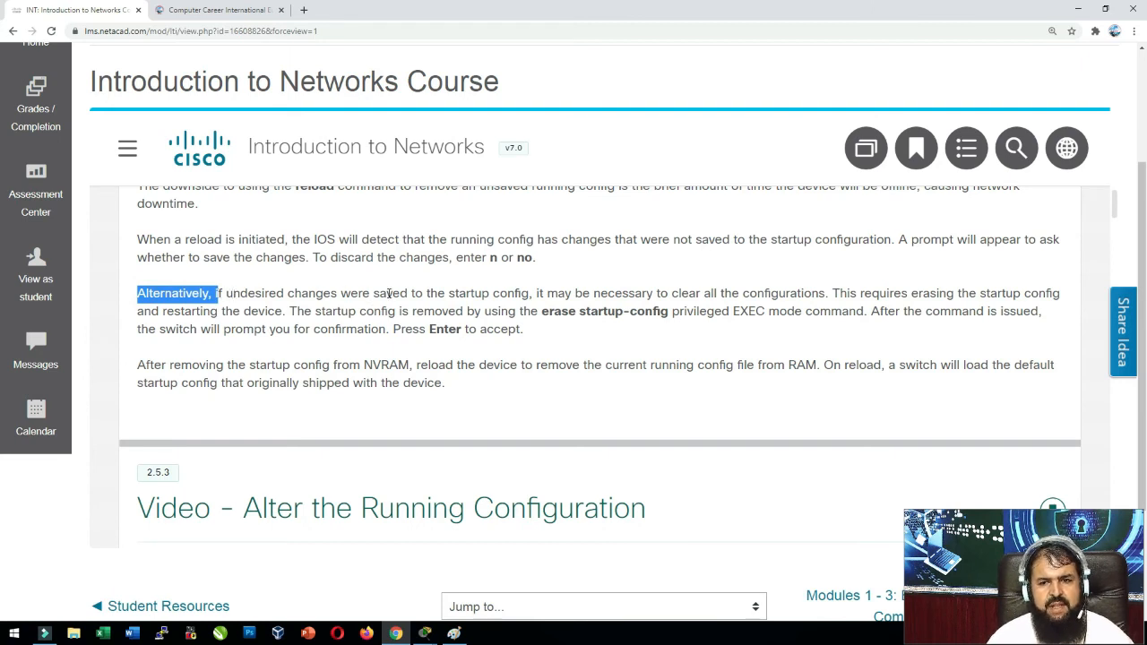
{"action": "left_click", "coordinate": [503, 298]}
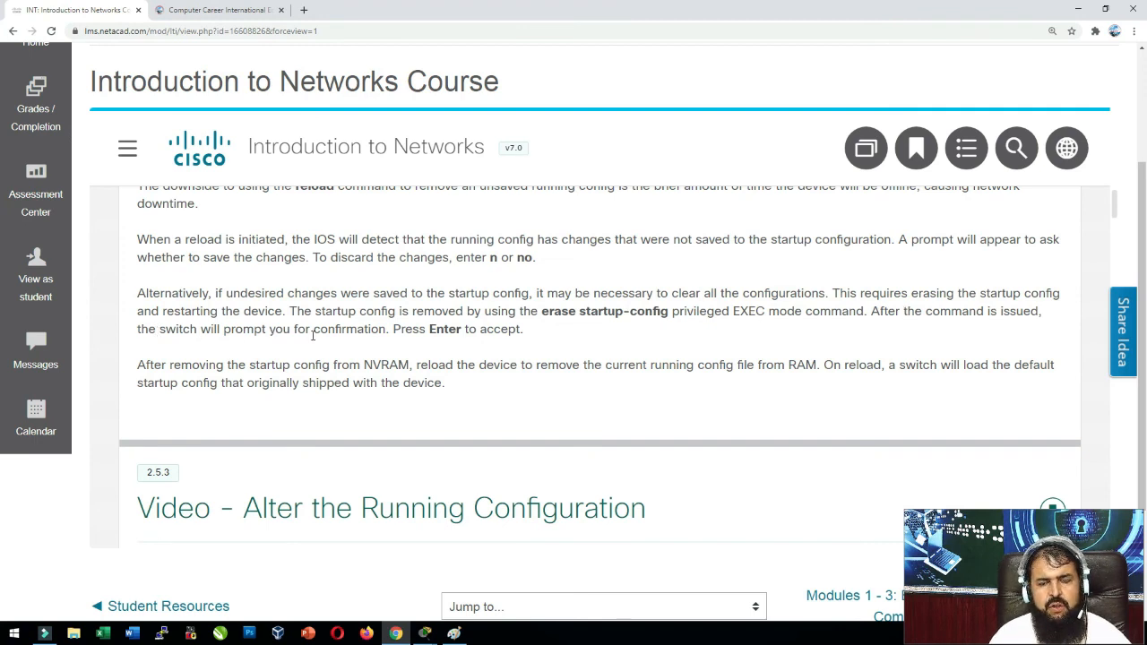
{"action": "left_click", "coordinate": [353, 337]}
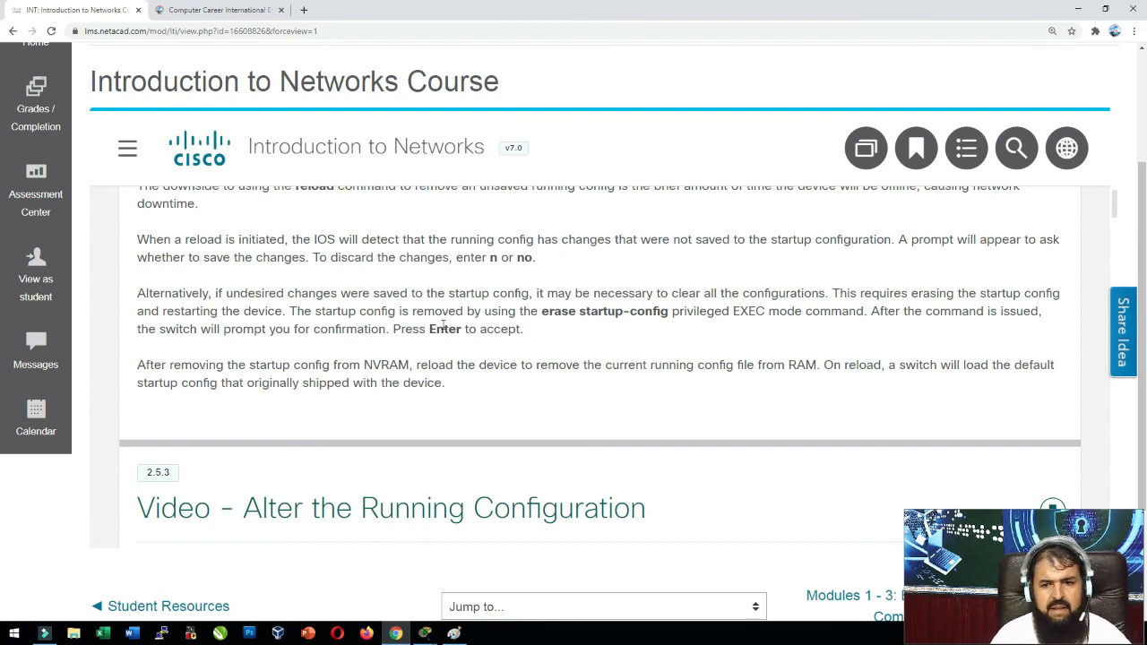
In the Switch0 CLI, display the running-config and then the startup-config.
{"action": "mouse_move", "coordinate": [425, 634]}
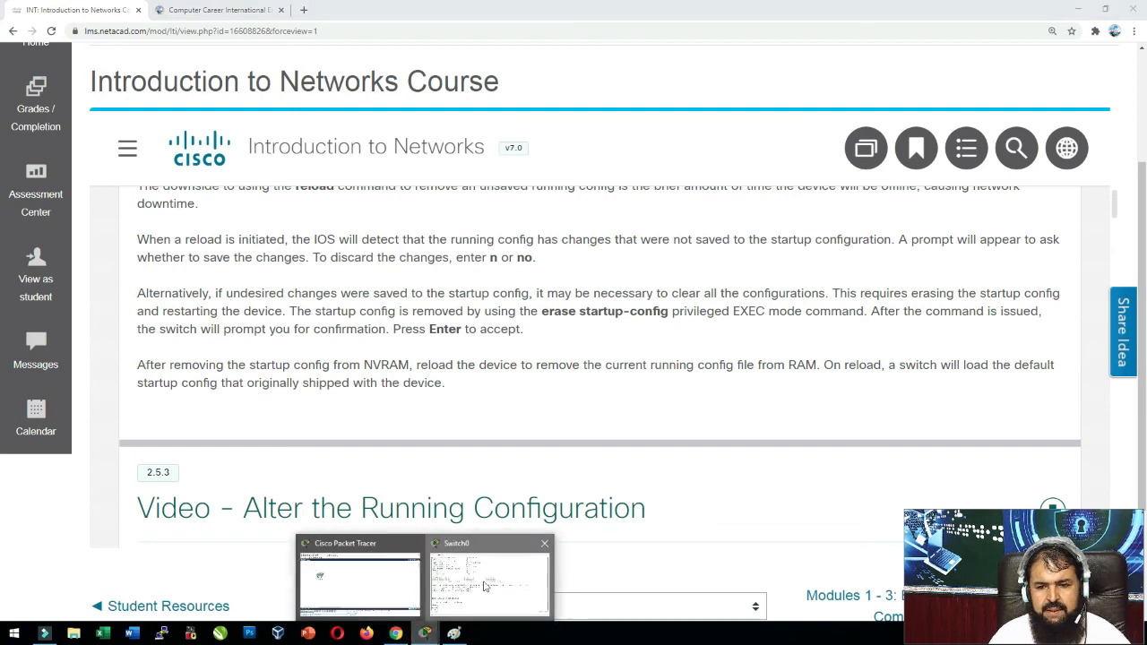
{"action": "left_click", "coordinate": [484, 583]}
{"action": "type", "text": "sh run"}
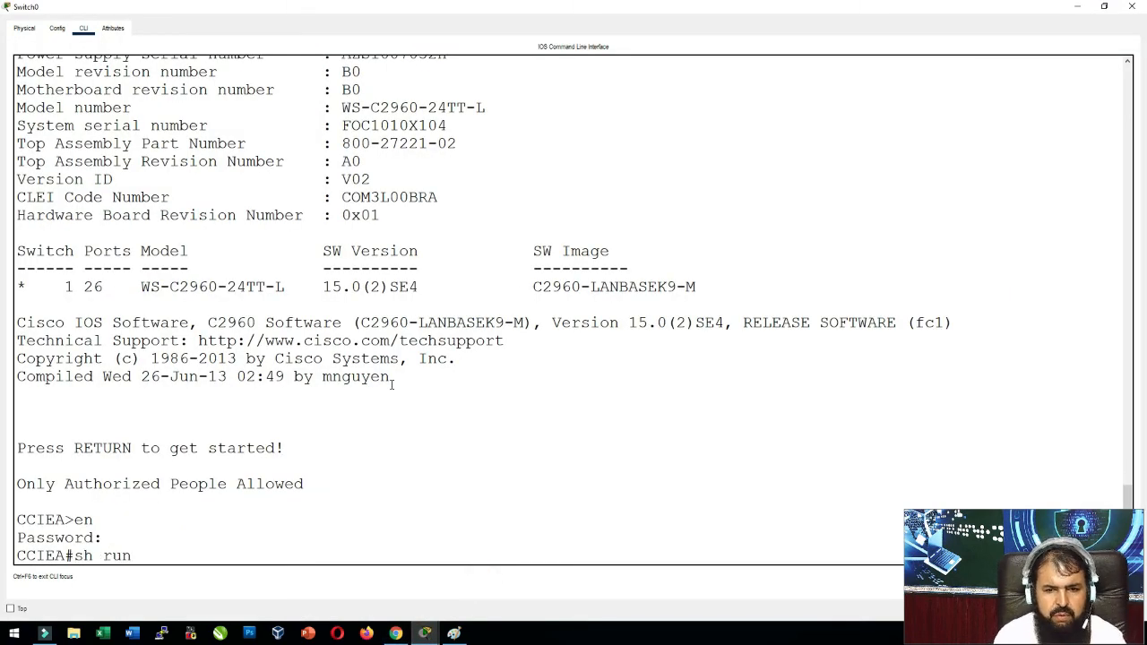
{"action": "key", "text": "Tab"}
{"action": "key", "text": "Return"}
{"action": "type", "text": "q"}
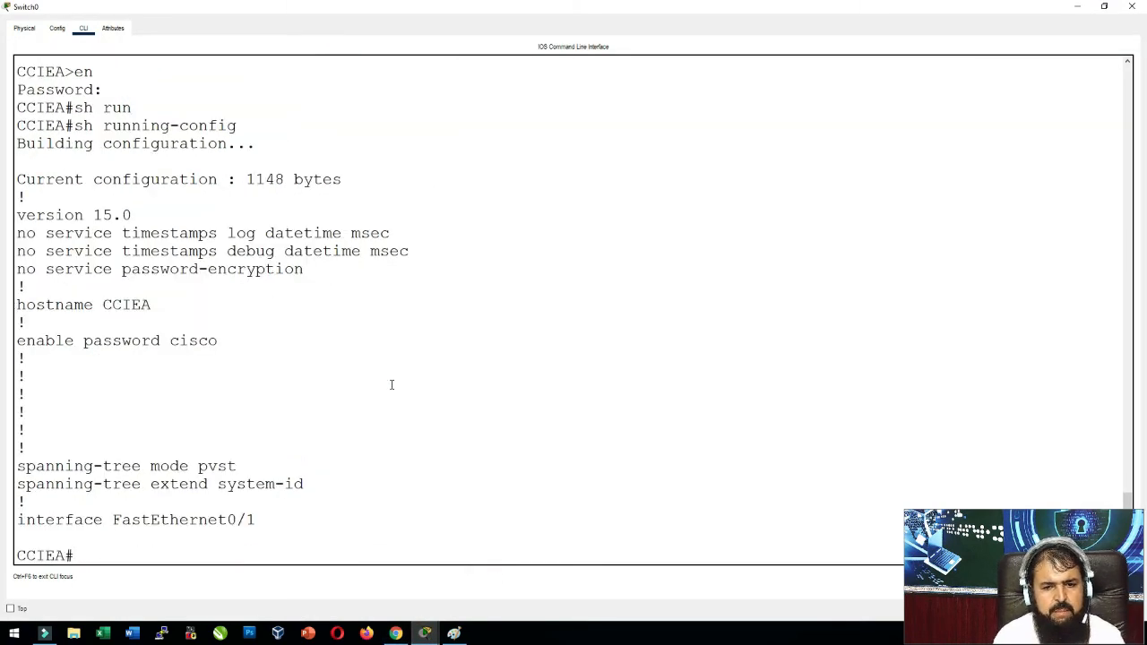
{"action": "type", "text": "sh st"}
{"action": "key", "text": "Tab"}
{"action": "key", "text": "Return"}
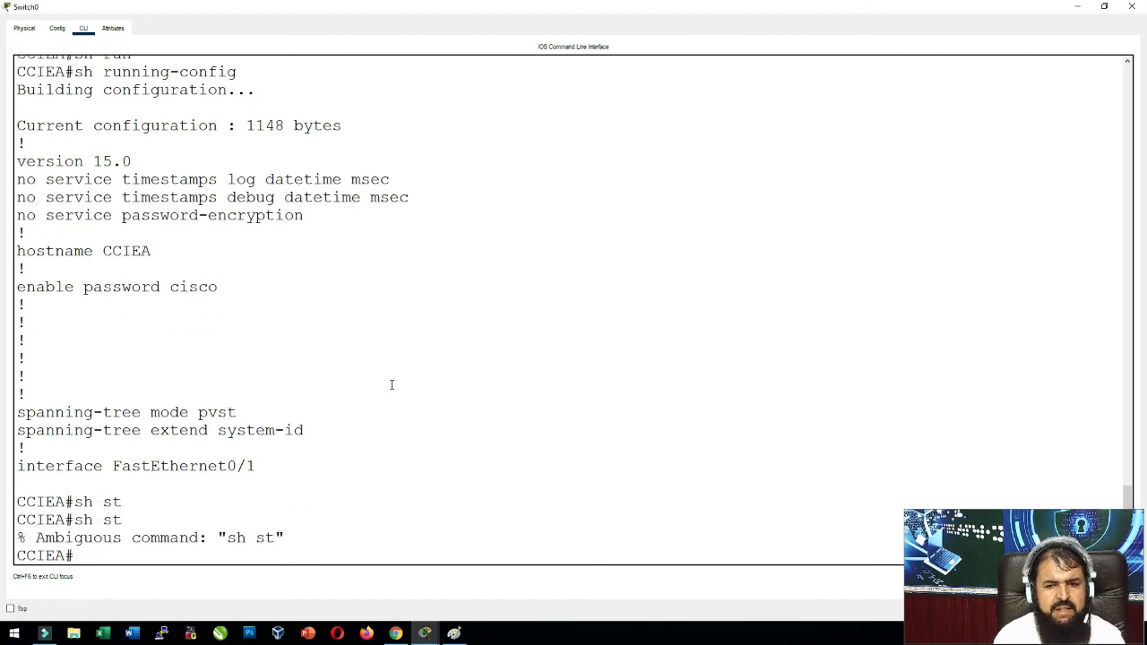
{"action": "key", "text": "Up"}
{"action": "type", "text": "ar"}
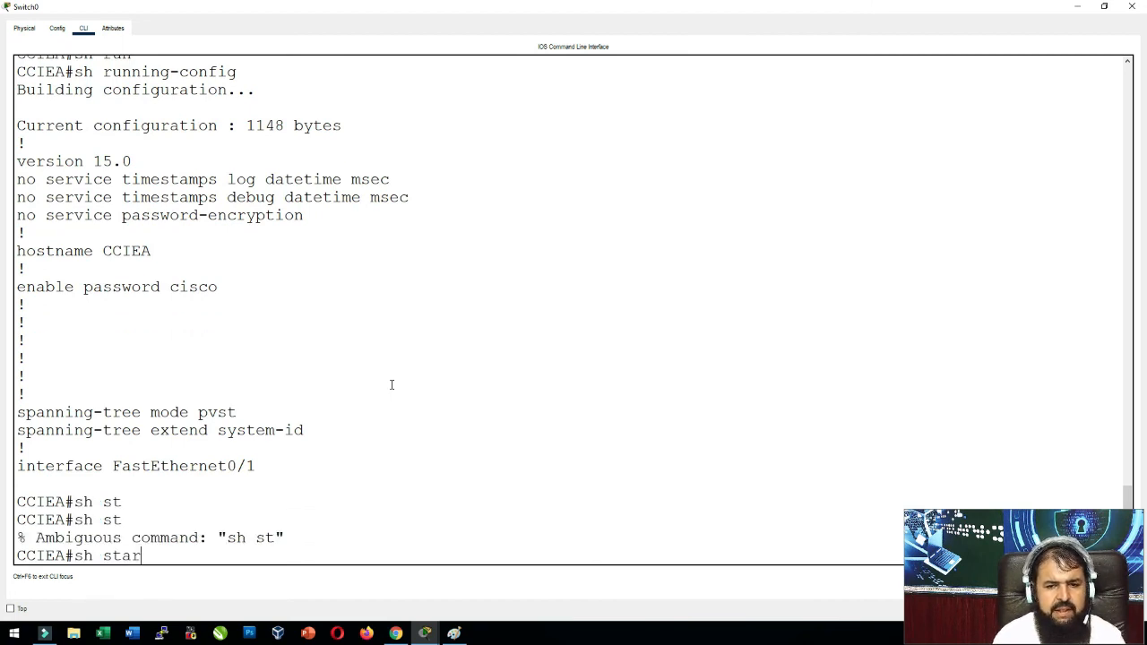
{"action": "key", "text": "Return"}
{"action": "key", "text": "Return"}
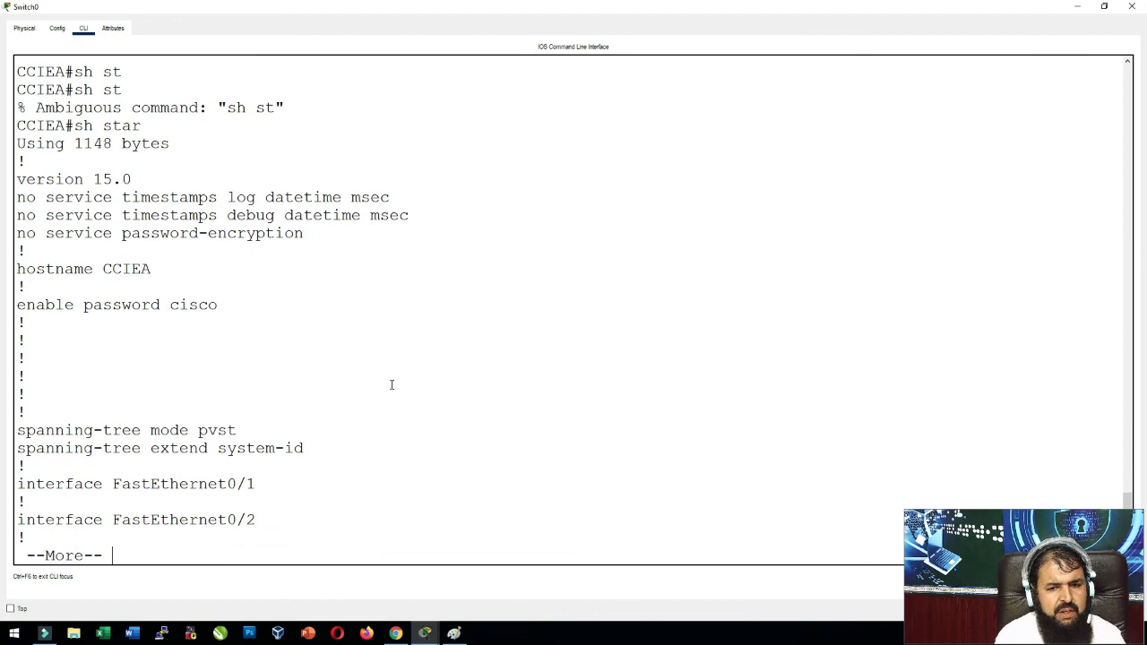
Enter erase startup-config, stopping at the NVRAM erase confirmation prompt.
{"action": "type", "text": "qea"}
{"action": "key", "text": "BackSpace"}
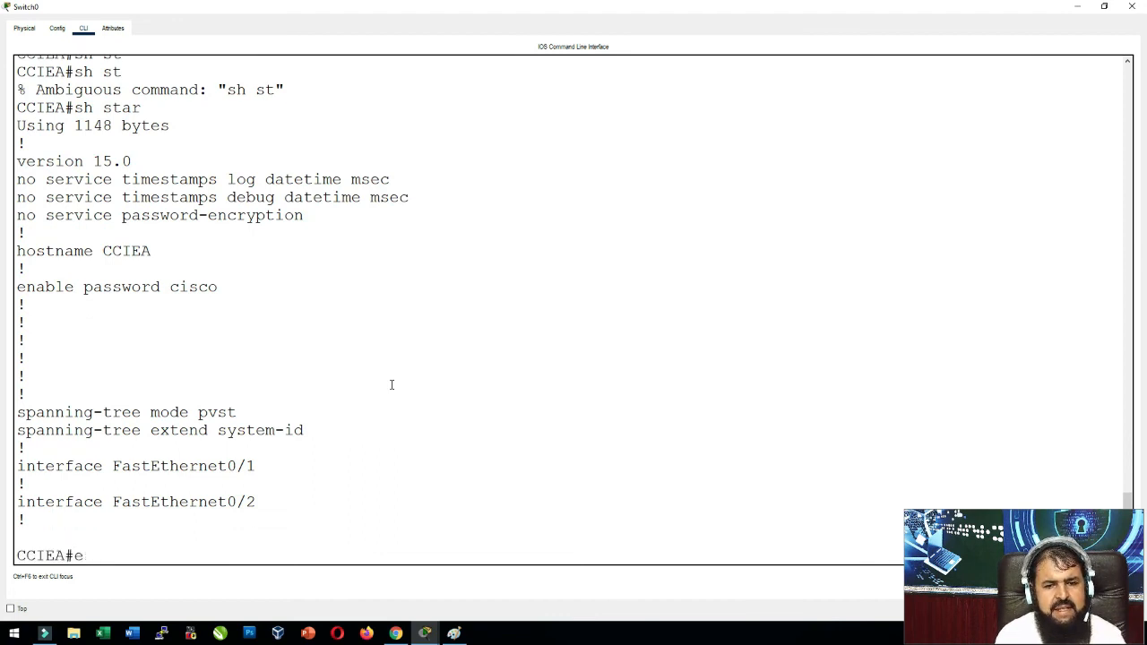
{"action": "type", "text": "r"}
{"action": "key", "text": "Tab"}
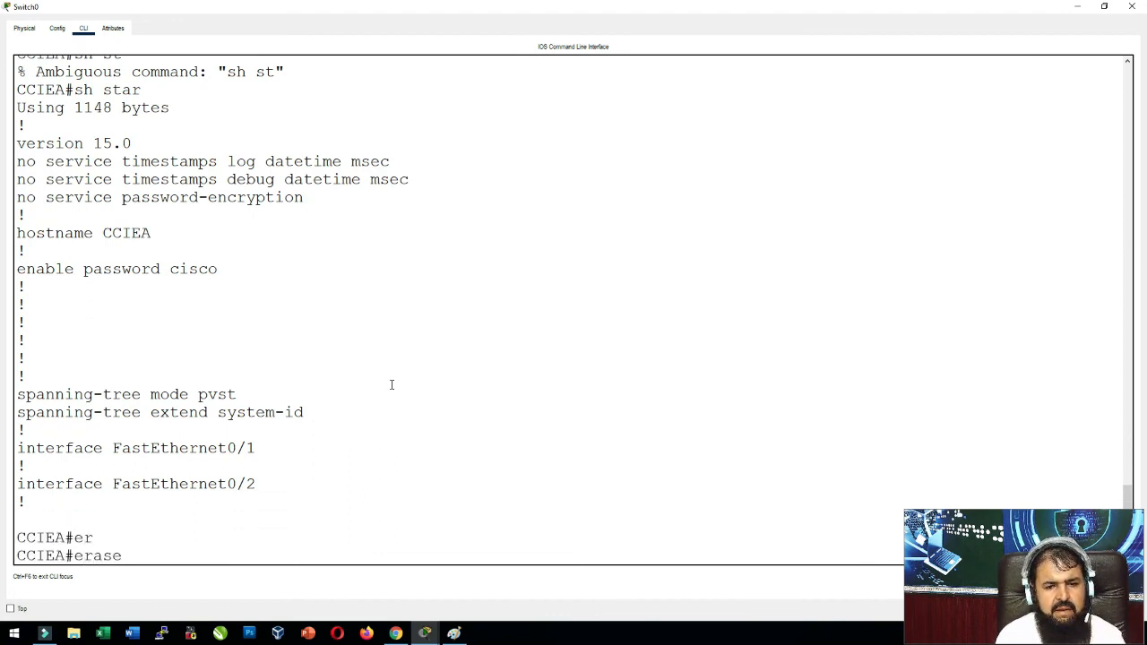
{"action": "type", "text": "star"}
{"action": "key", "text": "Tab"}
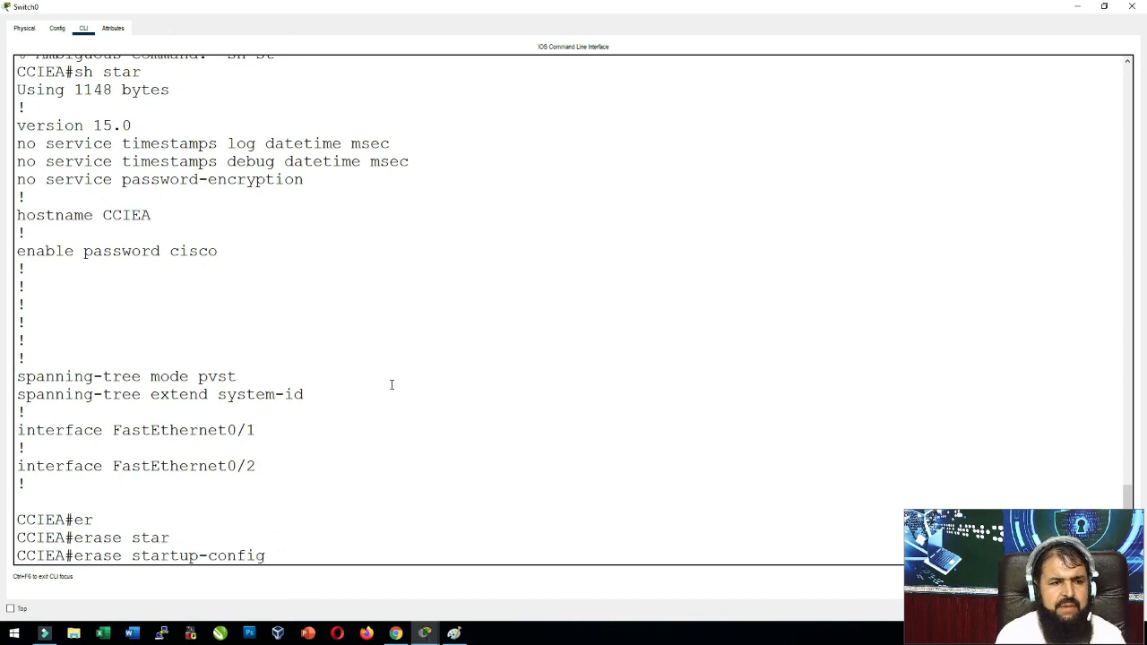
{"action": "key", "text": "Return"}
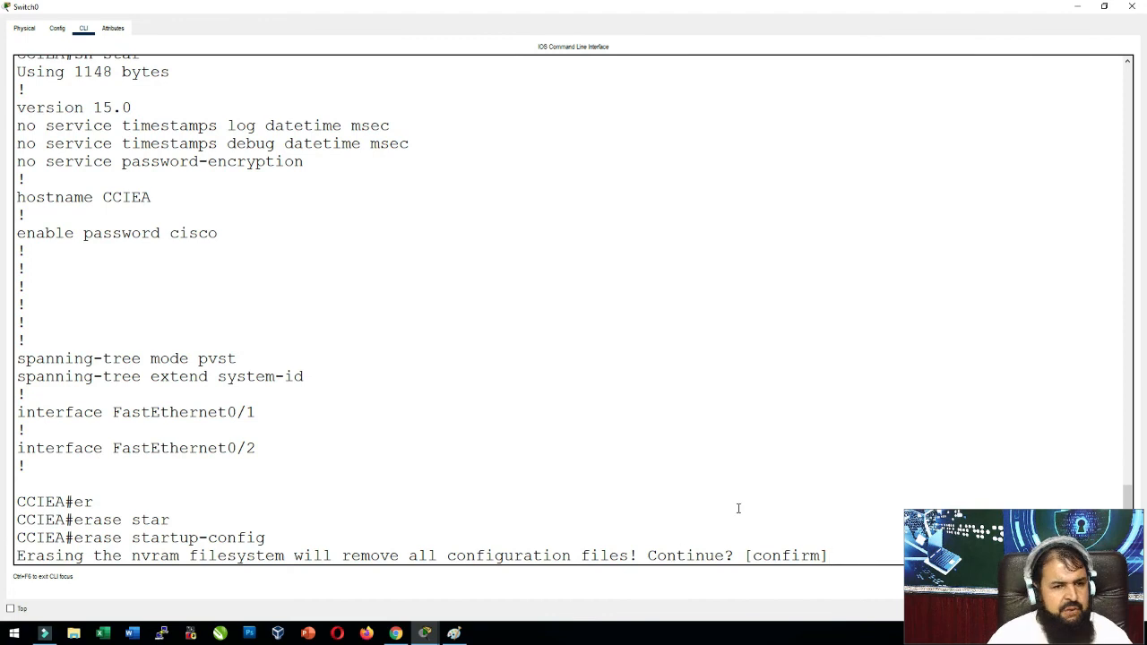
Confirm the NVRAM erase and reload the switch, waiting for it to boot.
{"action": "key", "text": "Return"}
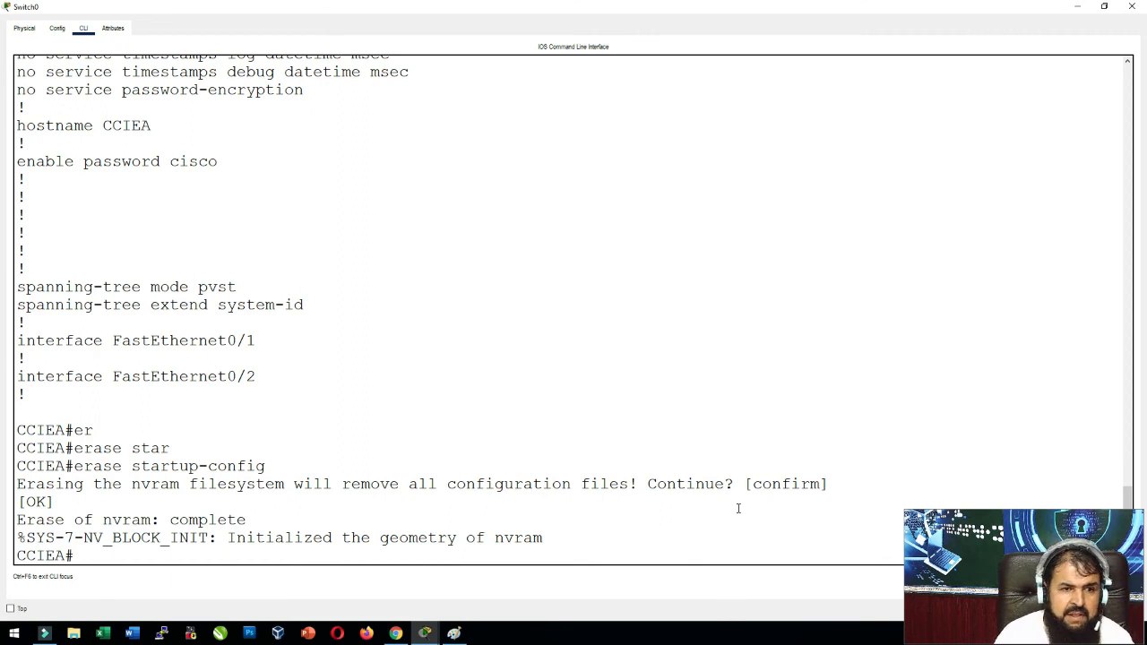
{"action": "type", "text": "reload"}
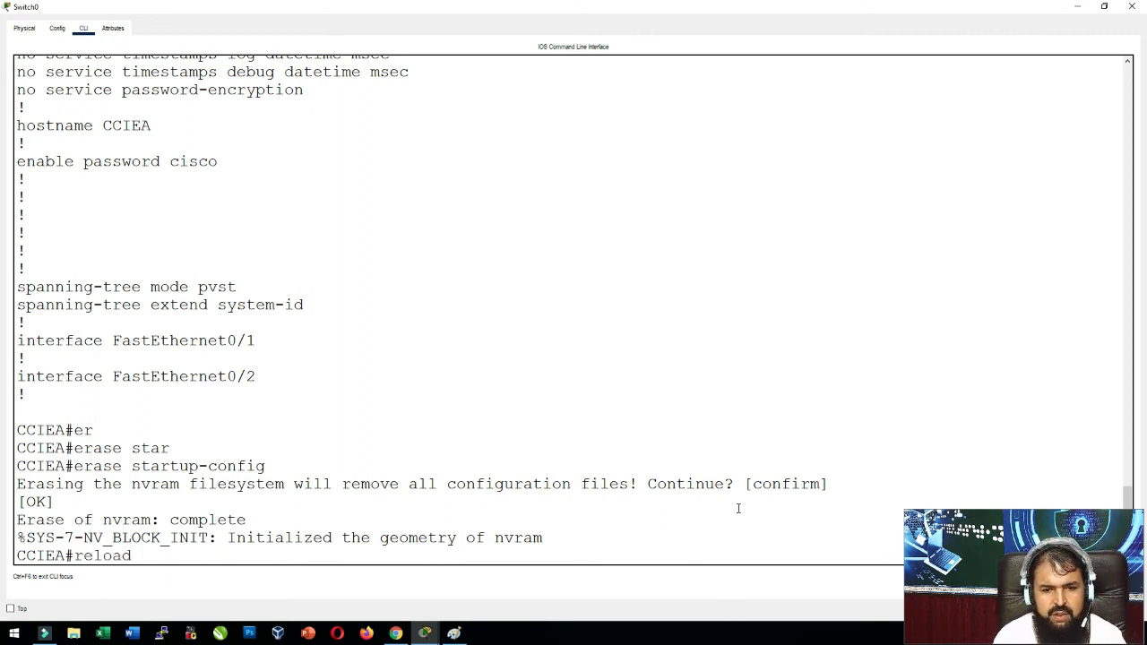
{"action": "key", "text": "Return"}
{"action": "key", "text": "Return"}
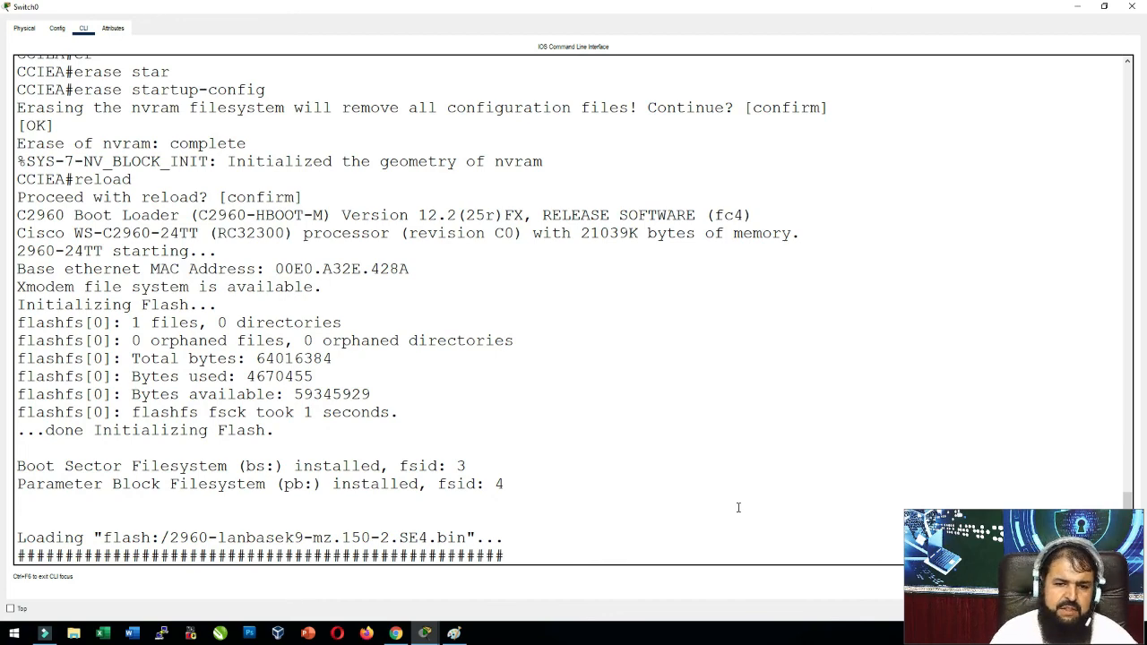
{"action": "key", "text": "Return"}
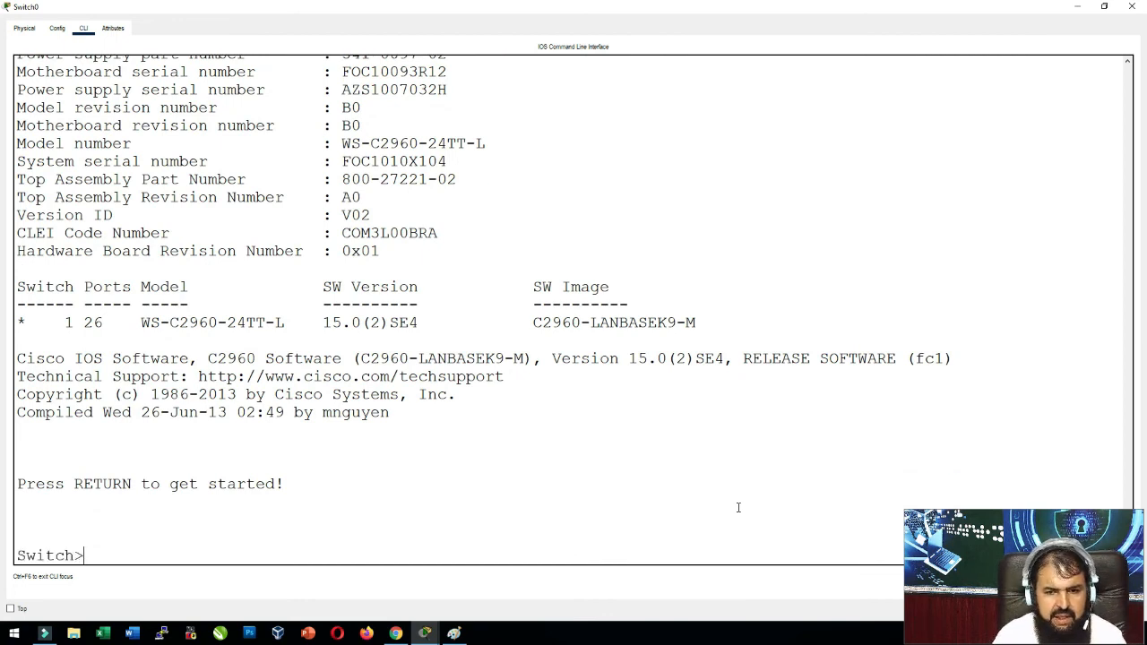
Enter enable to reach the default Switch# privileged prompt.
{"action": "type", "text": "en"}
{"action": "key", "text": "Tab"}
{"action": "key", "text": "Return"}
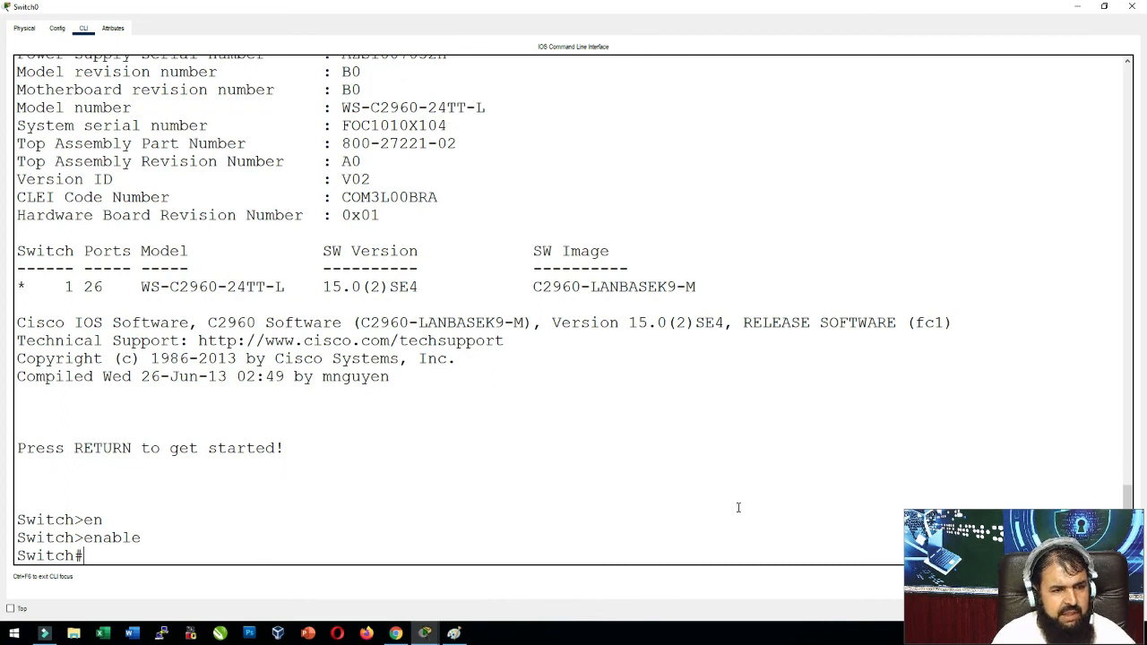
{"action": "key", "text": "Return"}
{"action": "key", "text": "Return"}
{"action": "key", "text": "Return"}
{"action": "key", "text": "Return"}
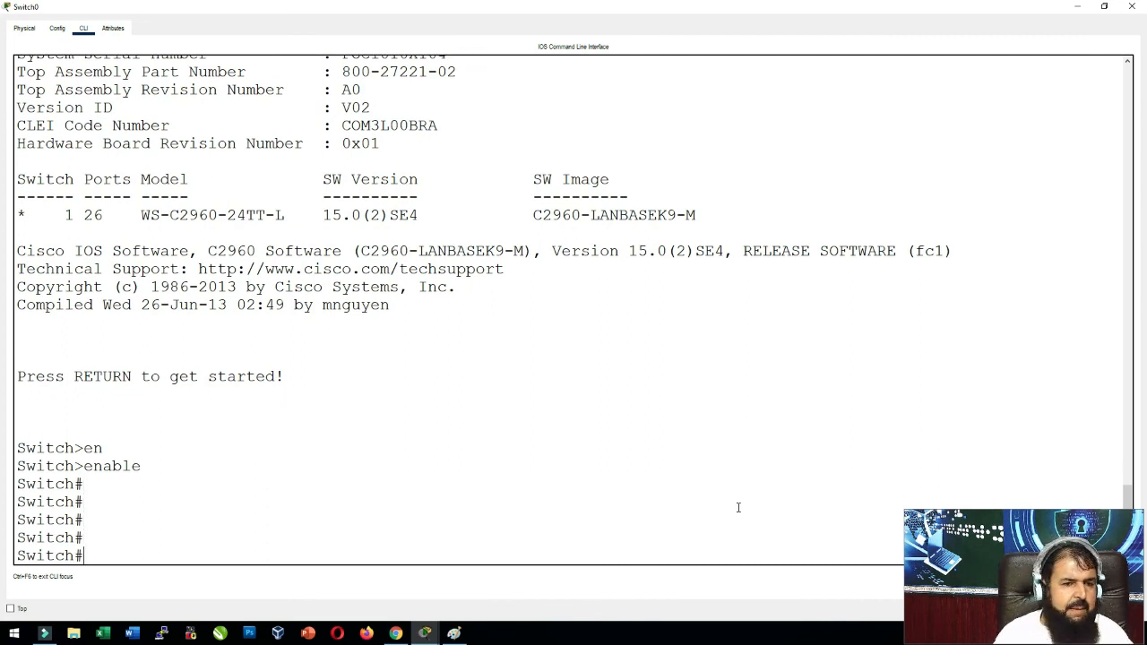
Return to the NetAcad course in Chrome and scroll to the 2.5.3 Alter the Running Configuration video section.
{"action": "left_click", "coordinate": [397, 635]}
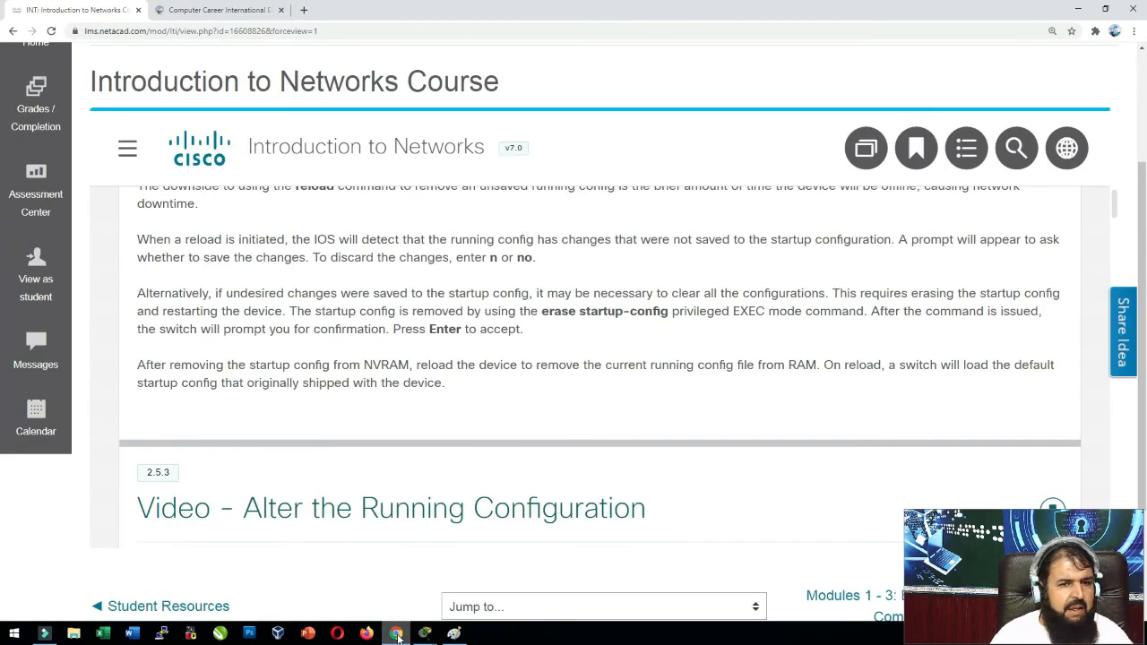
{"action": "scroll", "coordinate": [376, 448], "scroll_direction": "up", "scroll_amount": 1}
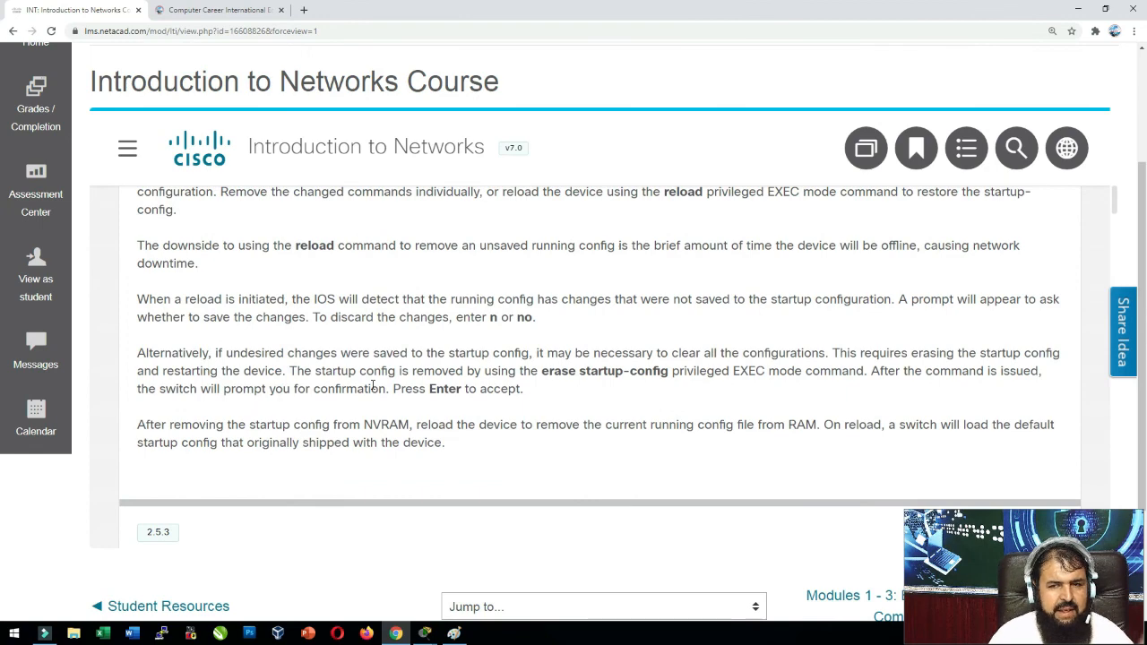
{"action": "scroll", "coordinate": [373, 386], "scroll_direction": "down", "scroll_amount": 10}
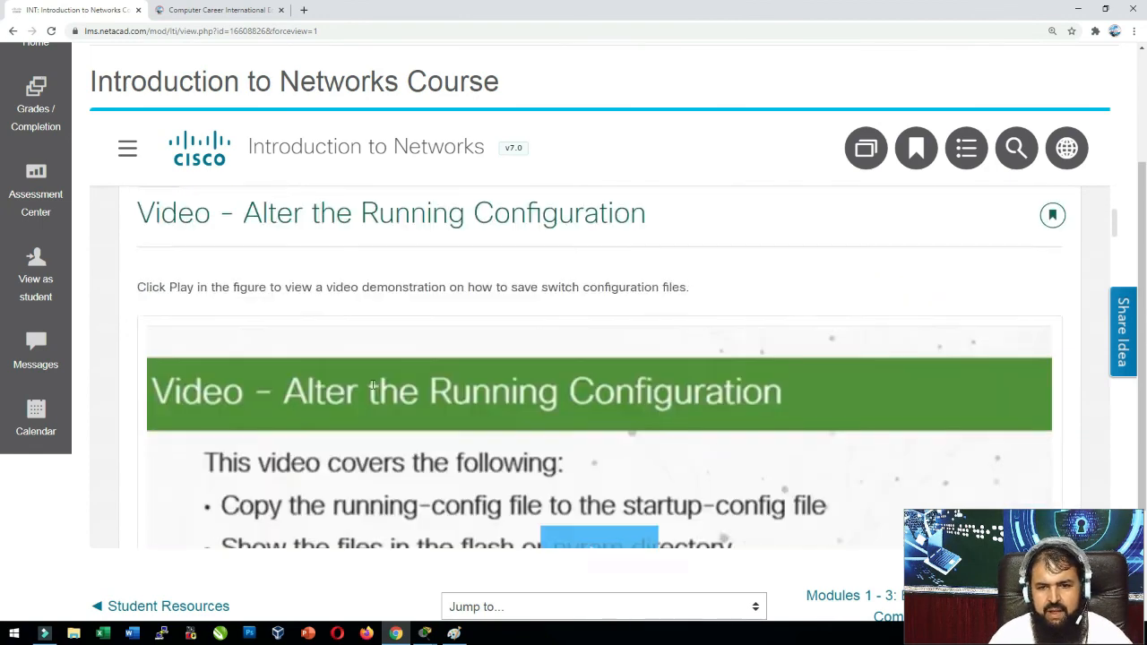